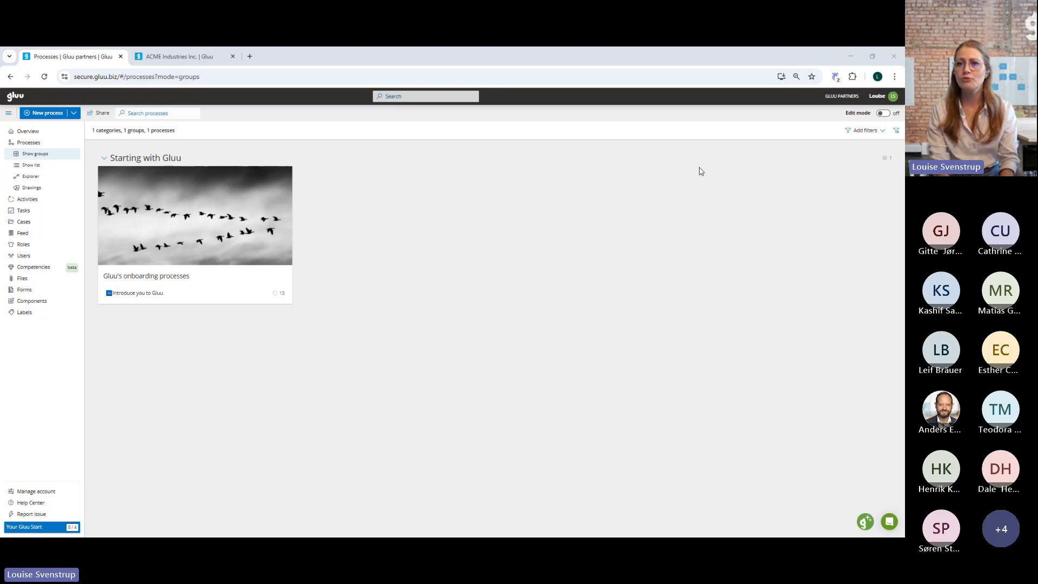
Turn on edit mode for the processes overview and create a category named Partner area.
left_click(885, 115)
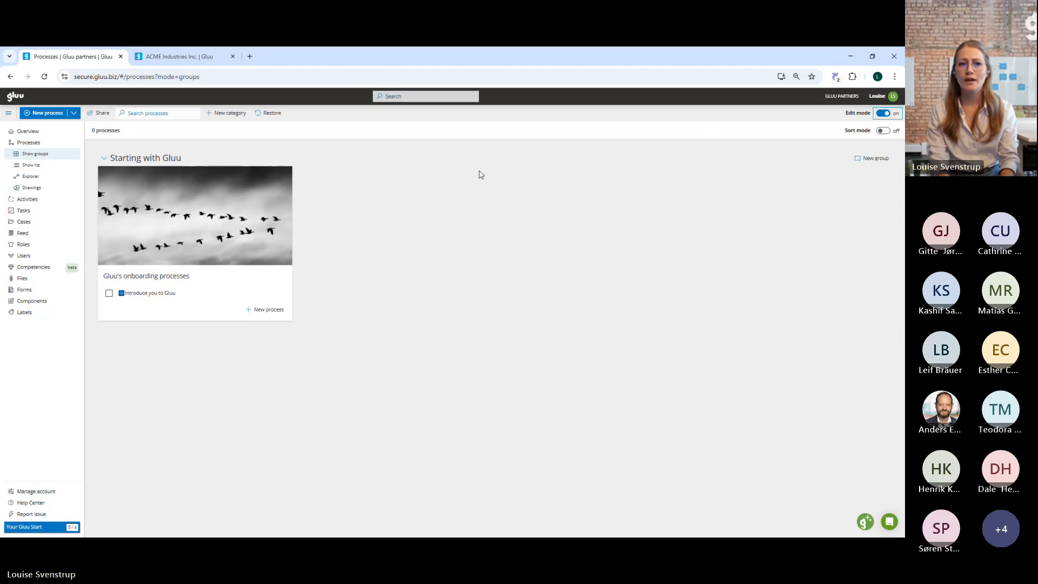
left_click(226, 115)
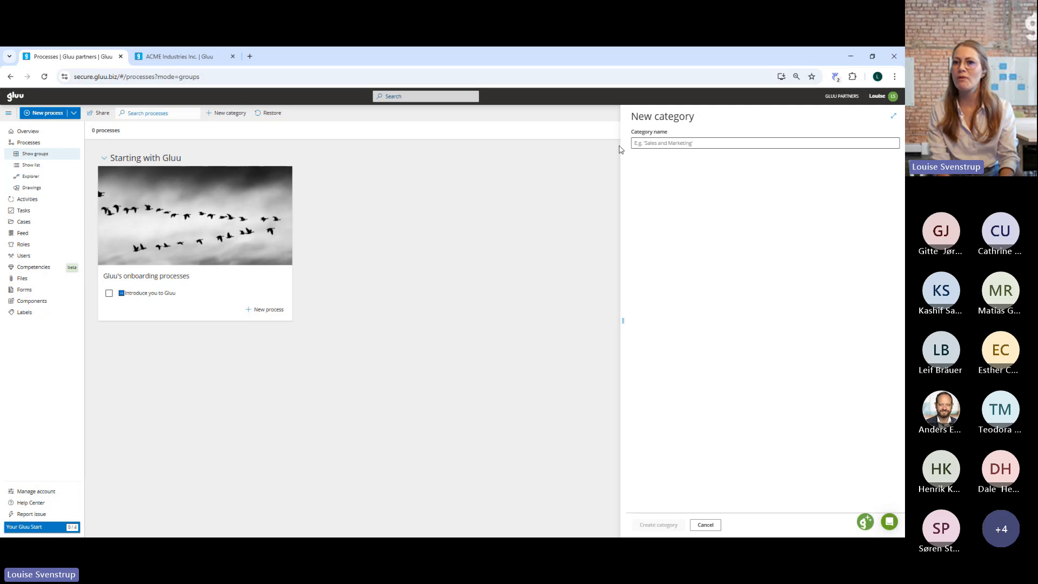
left_click(662, 145)
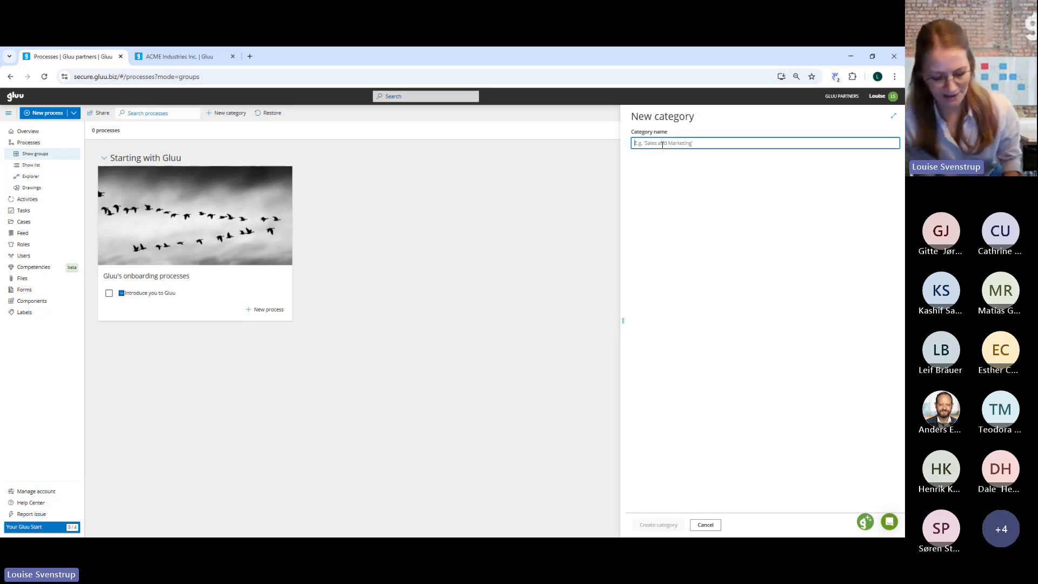
type("Parte")
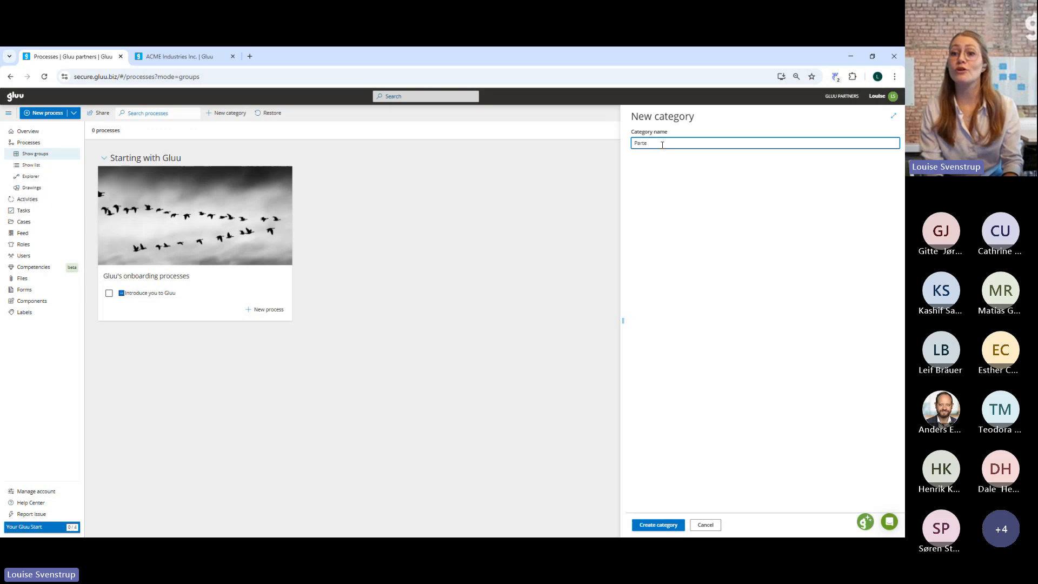
key("BackSpace")
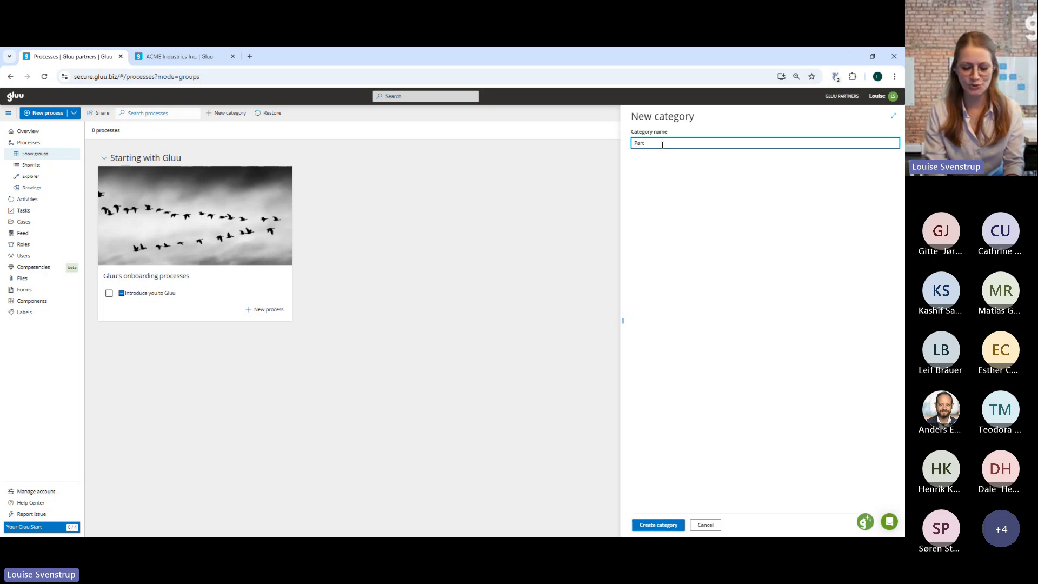
type("ner")
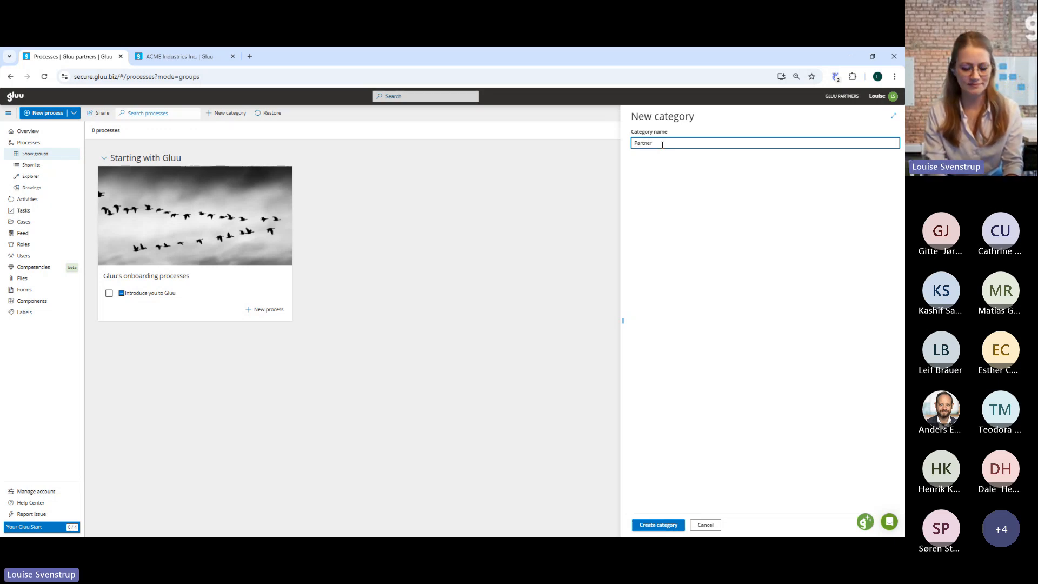
type(" area")
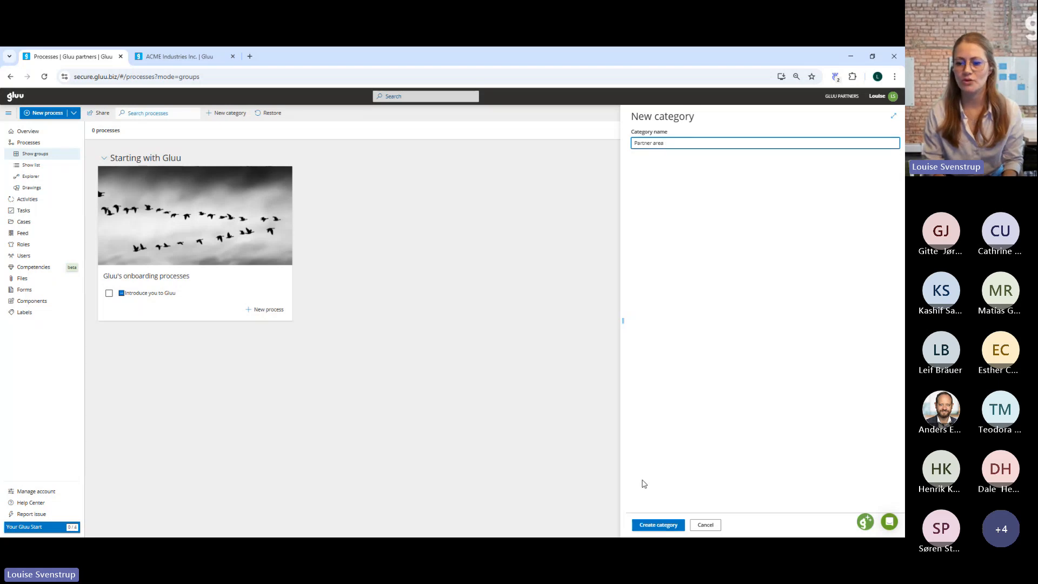
left_click(652, 523)
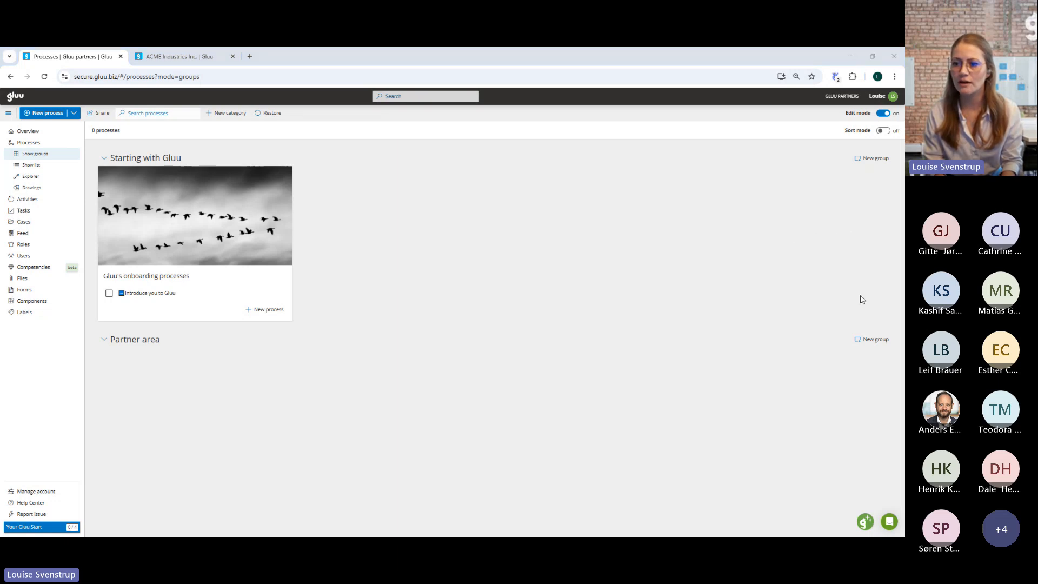
Create a group named Sandbox in the Partner area category and turn edit mode off.
left_click(875, 342)
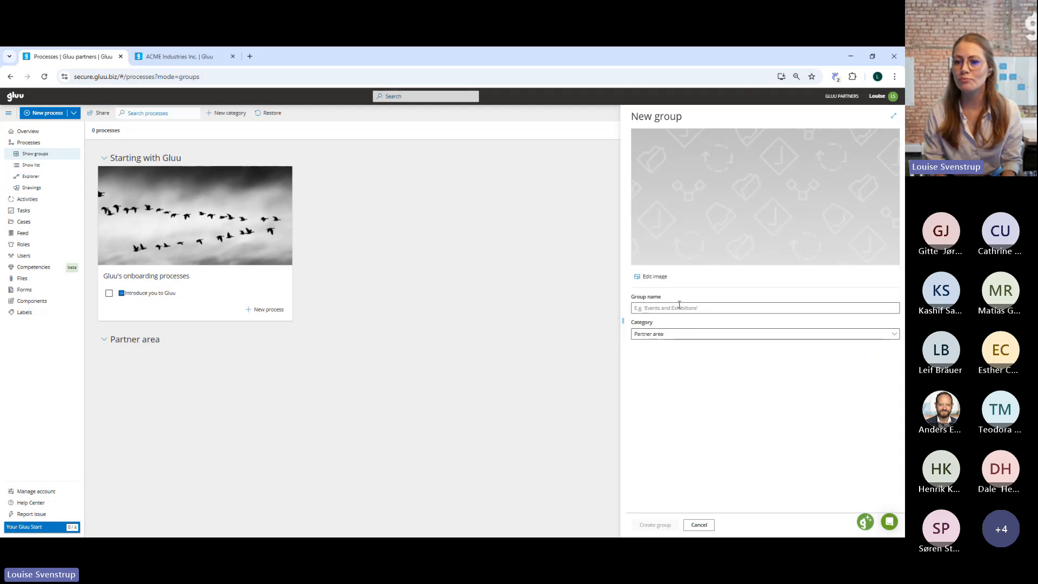
left_click(661, 311)
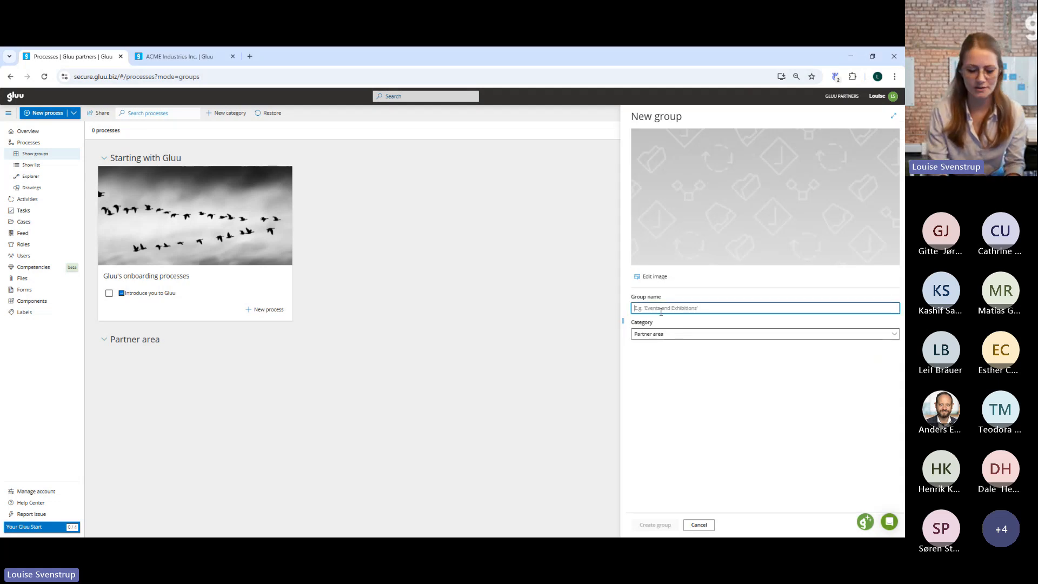
type("Sandox")
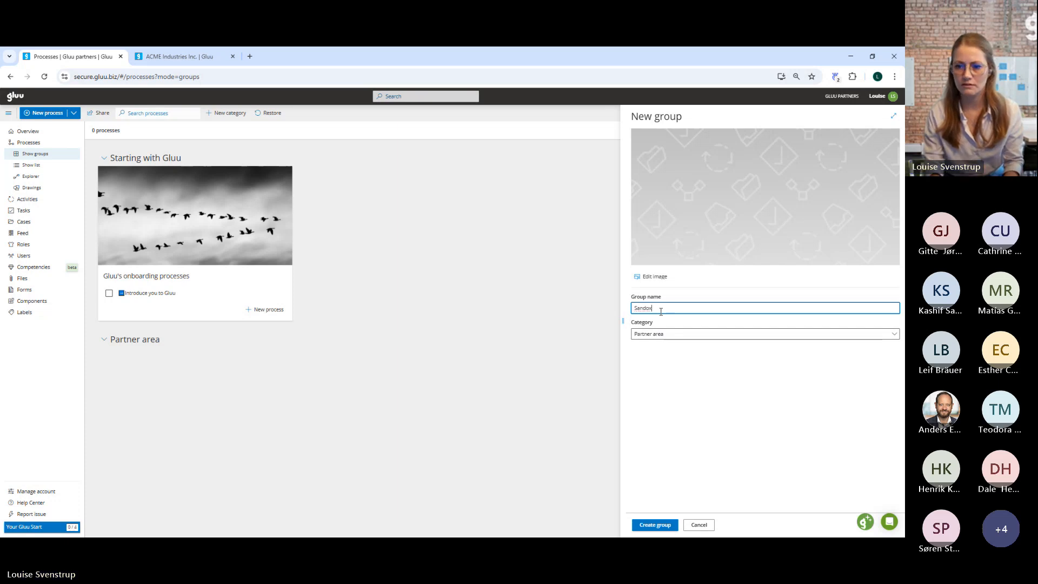
key("BackSpace")
key("BackSpace")
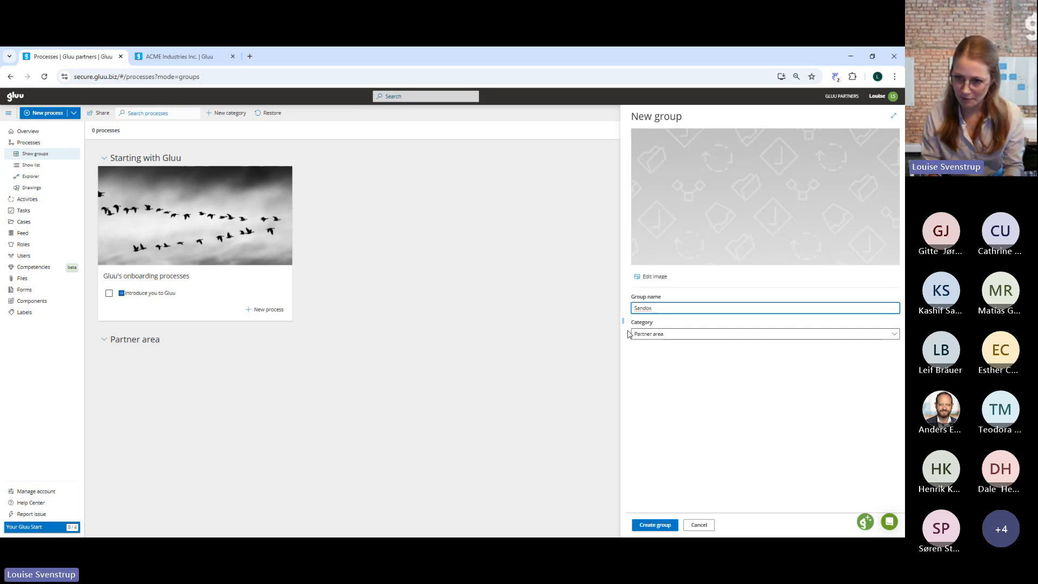
type("b")
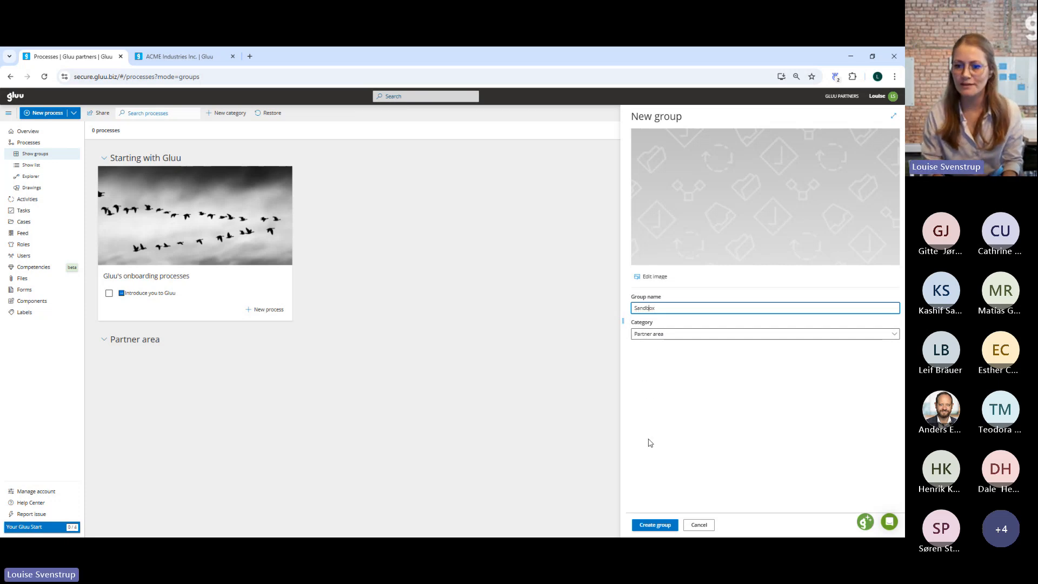
left_click(657, 530)
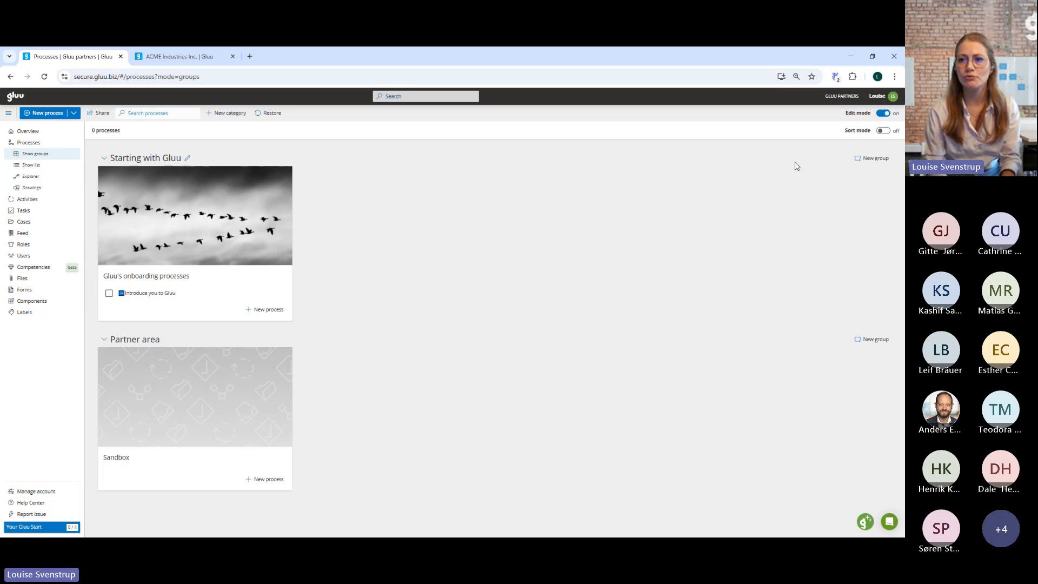
left_click(882, 113)
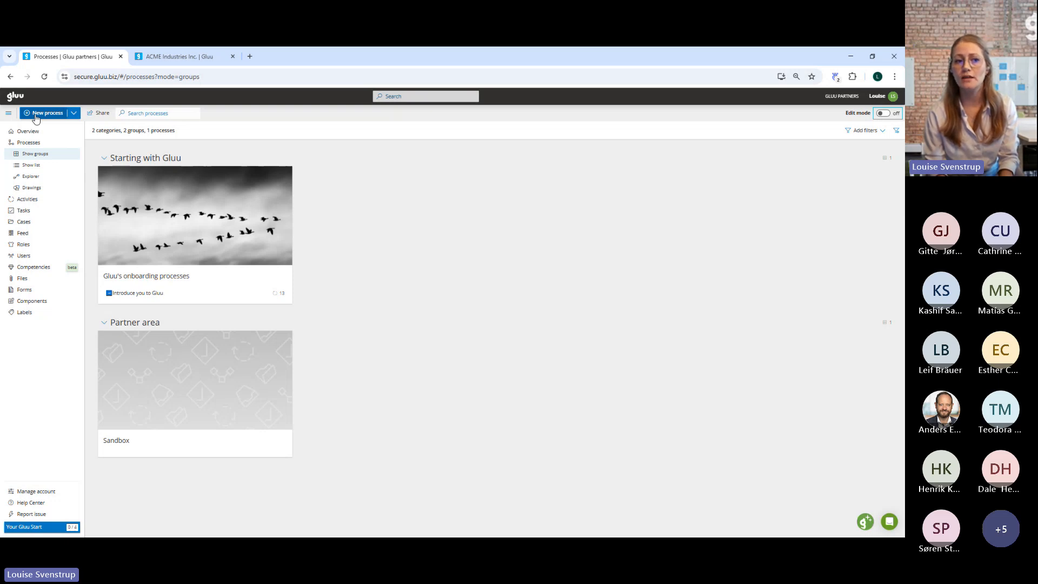
left_click(37, 225)
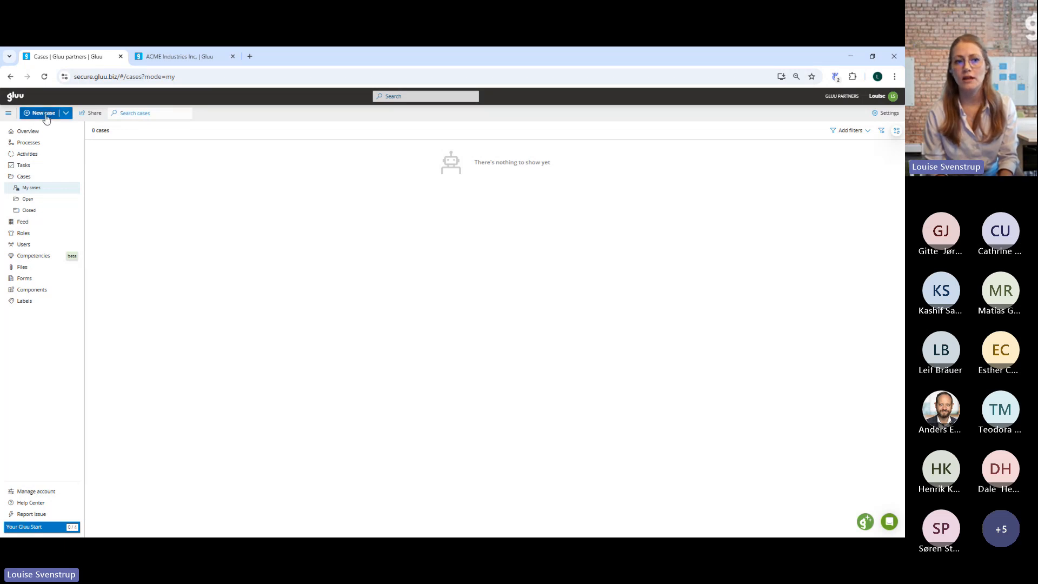
left_click(69, 112)
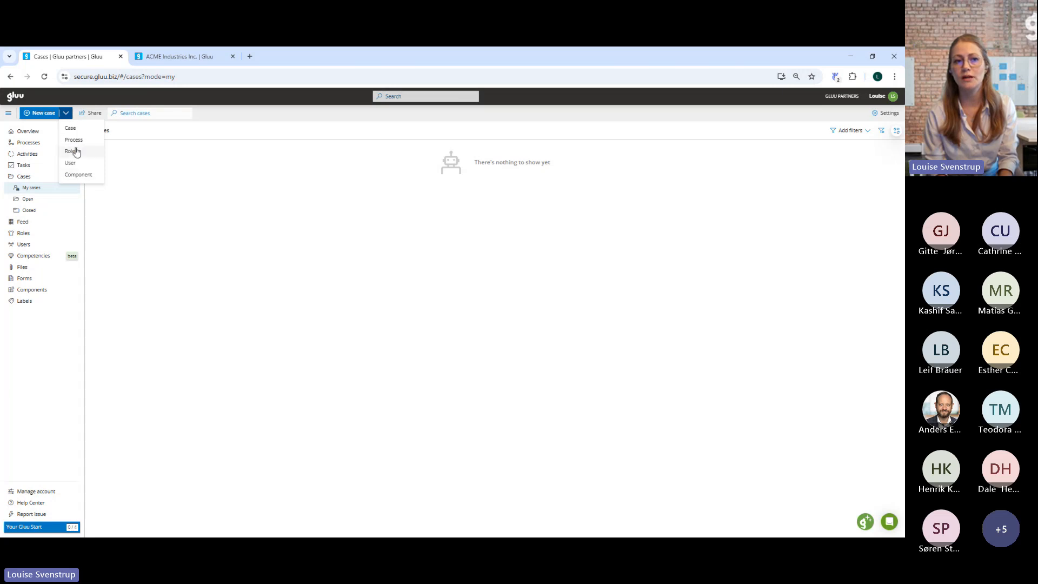
left_click(34, 144)
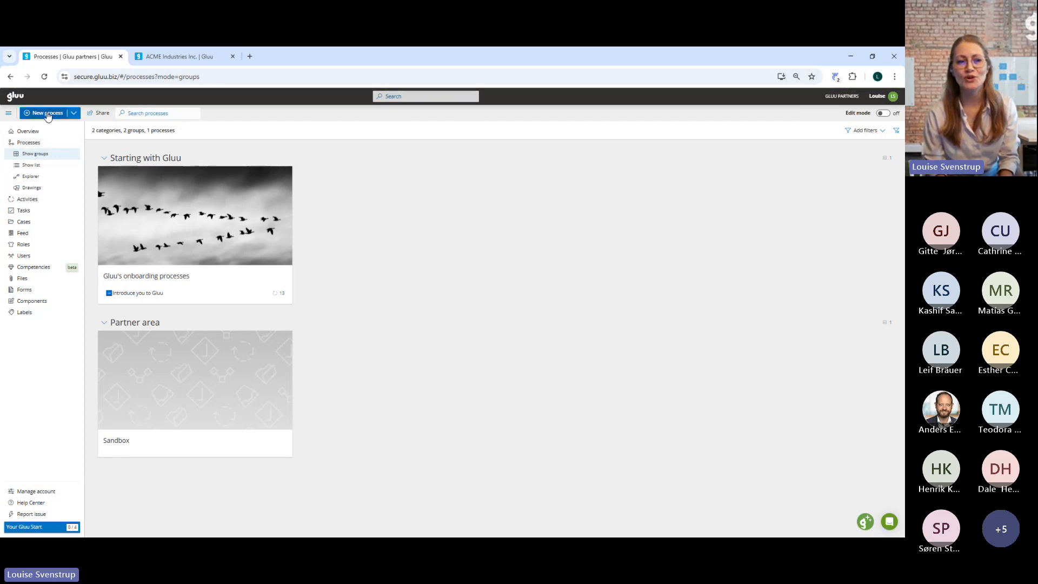
Fill in a new process named Assemble bicycle with category Starting with Gluu and group Gluu's onboarding processes.
left_click(48, 113)
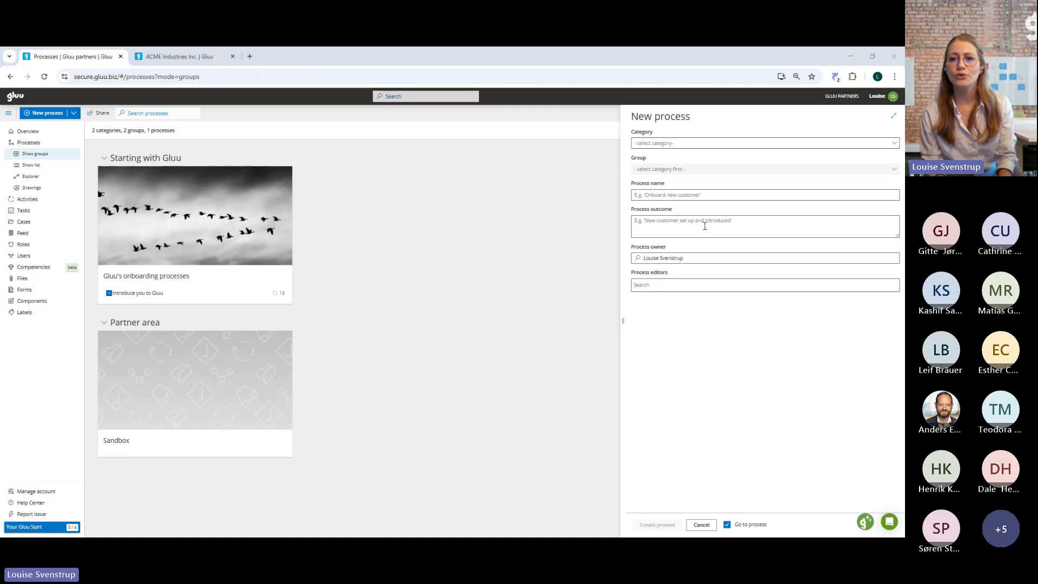
left_click(659, 143)
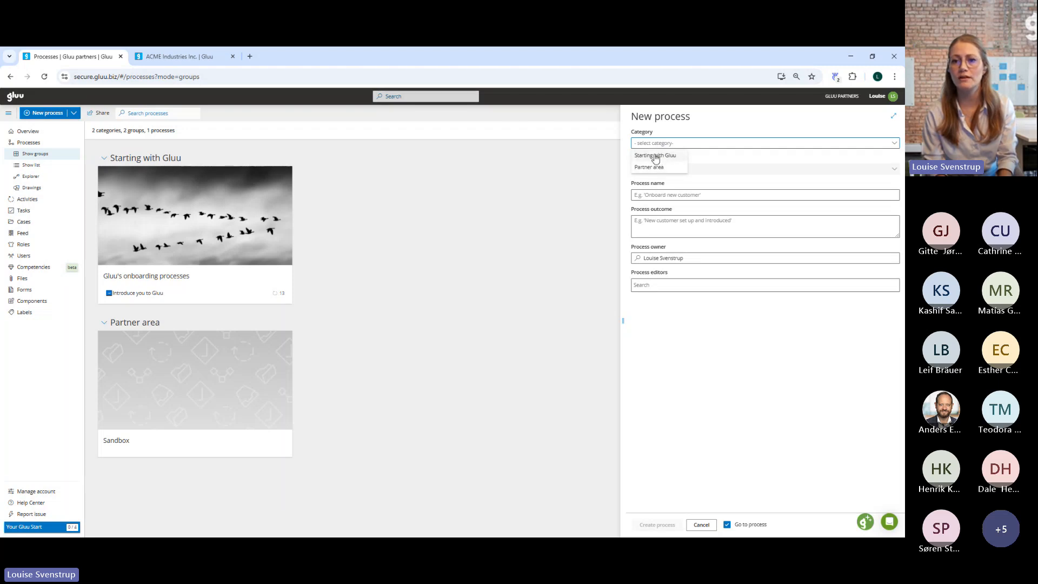
left_click(655, 157)
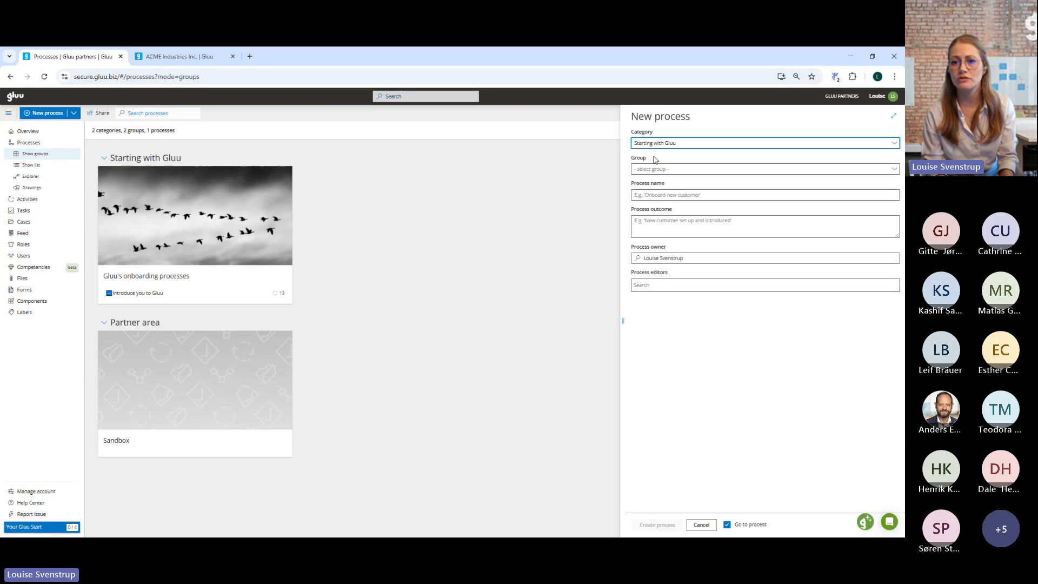
left_click(658, 168)
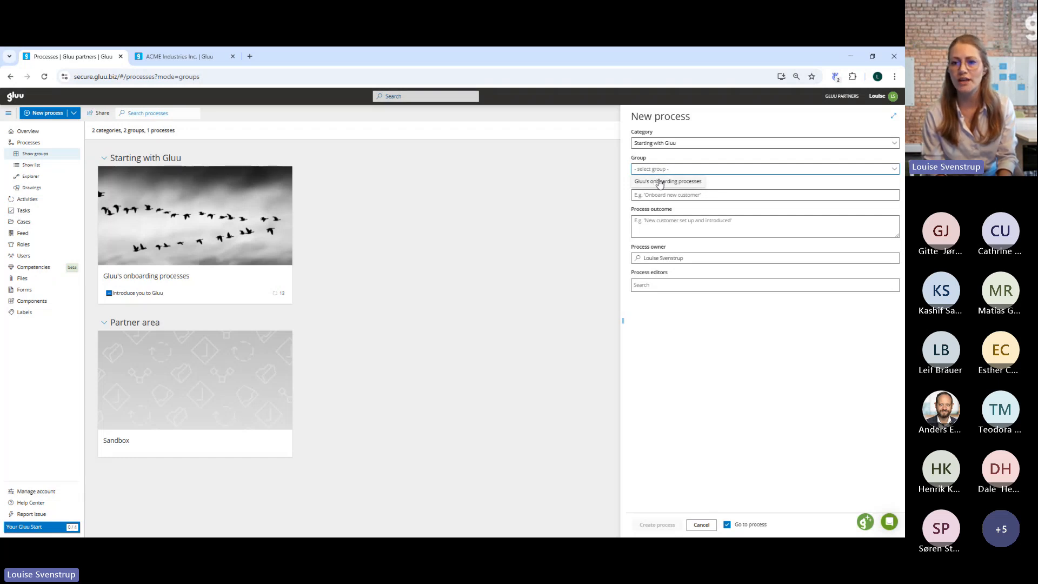
left_click(660, 183)
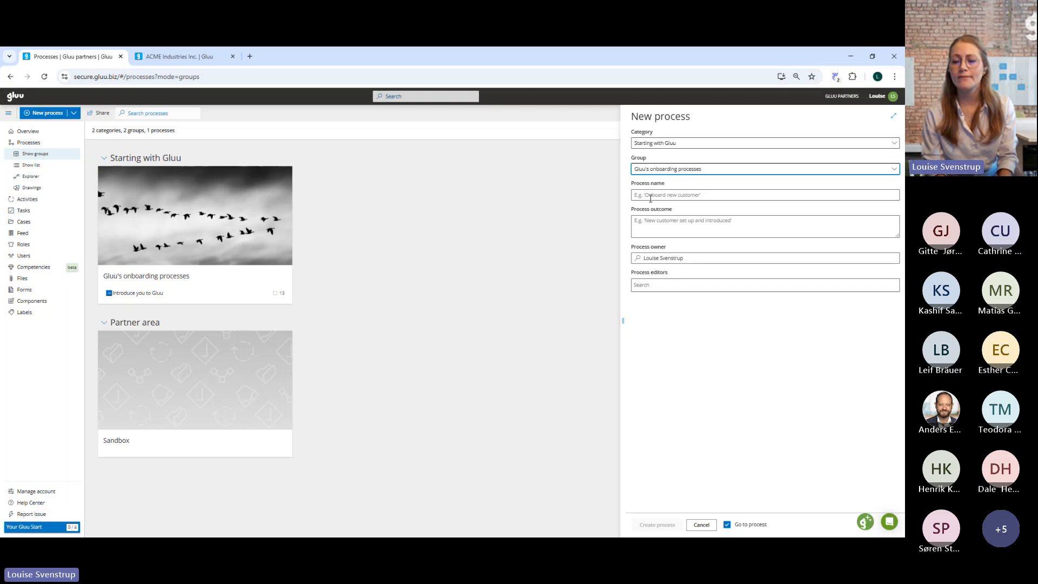
left_click(650, 199)
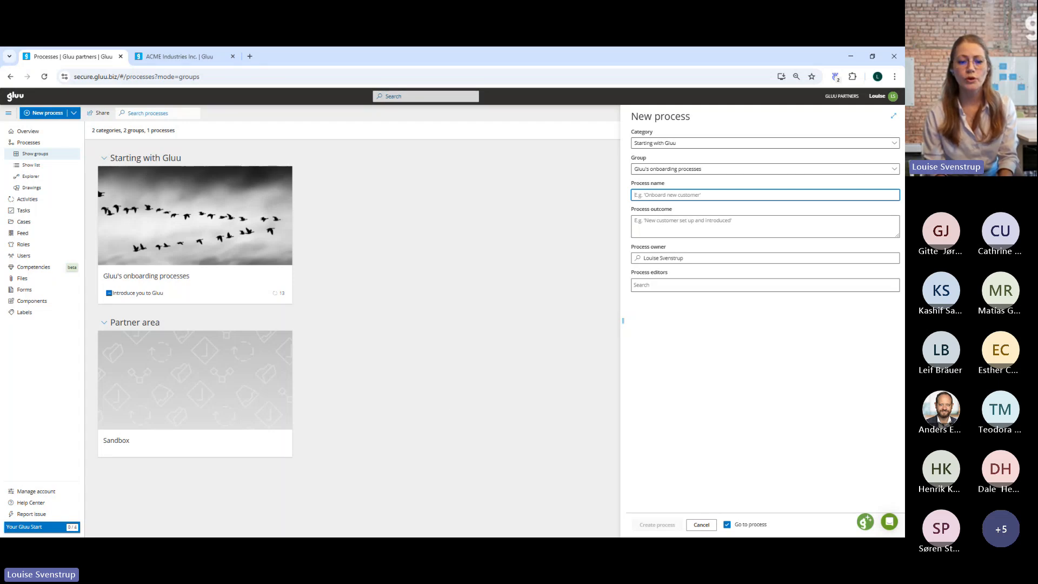
left_click(219, 544)
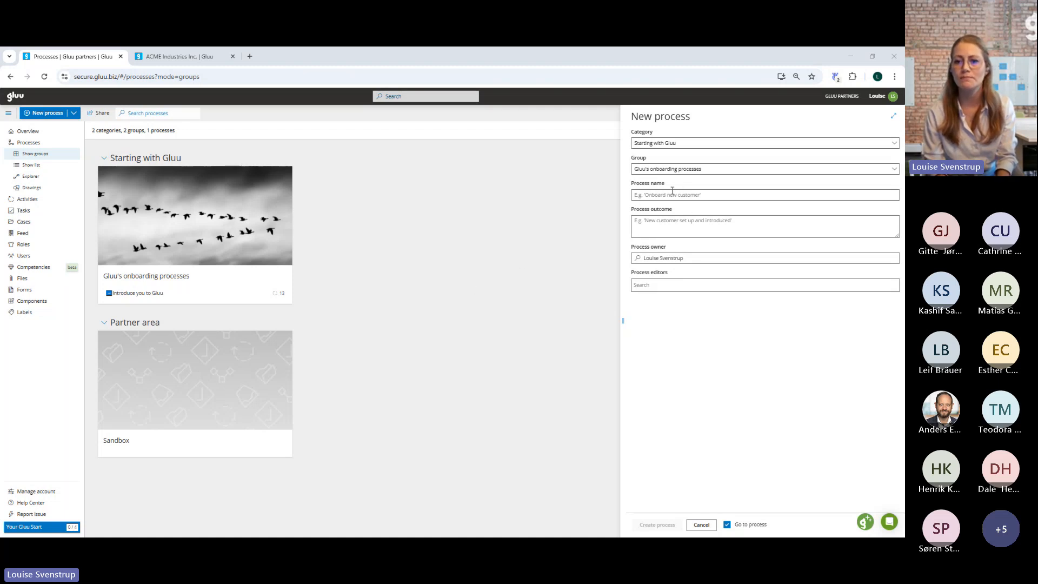
left_click(657, 196)
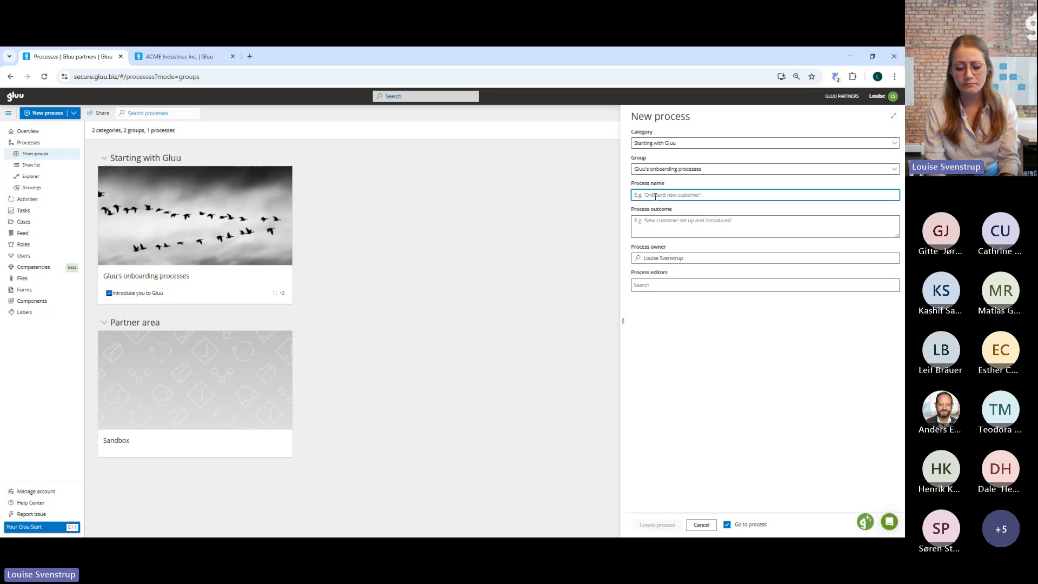
type("Assemble bicycle")
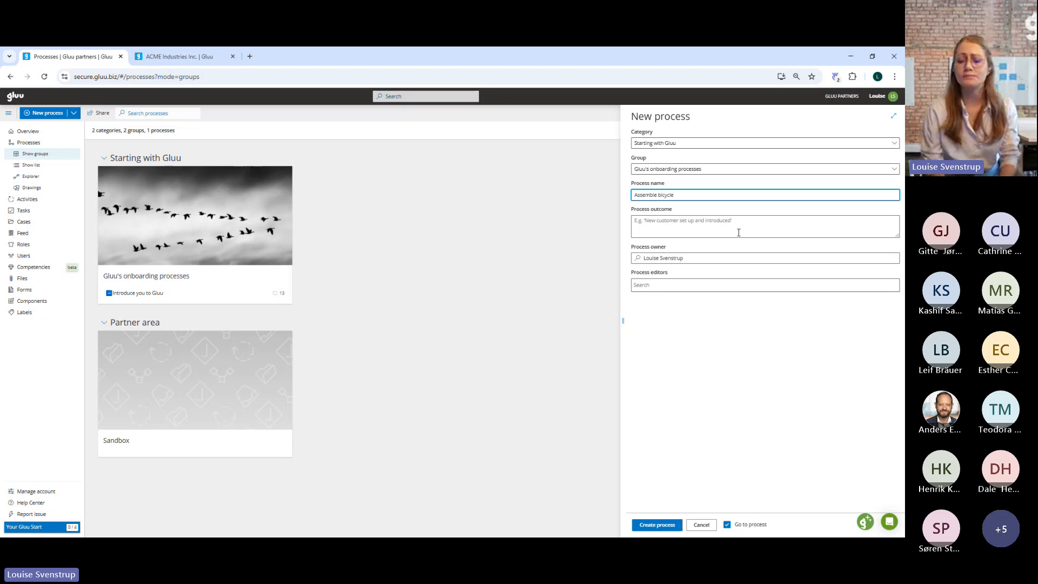
left_click(645, 218)
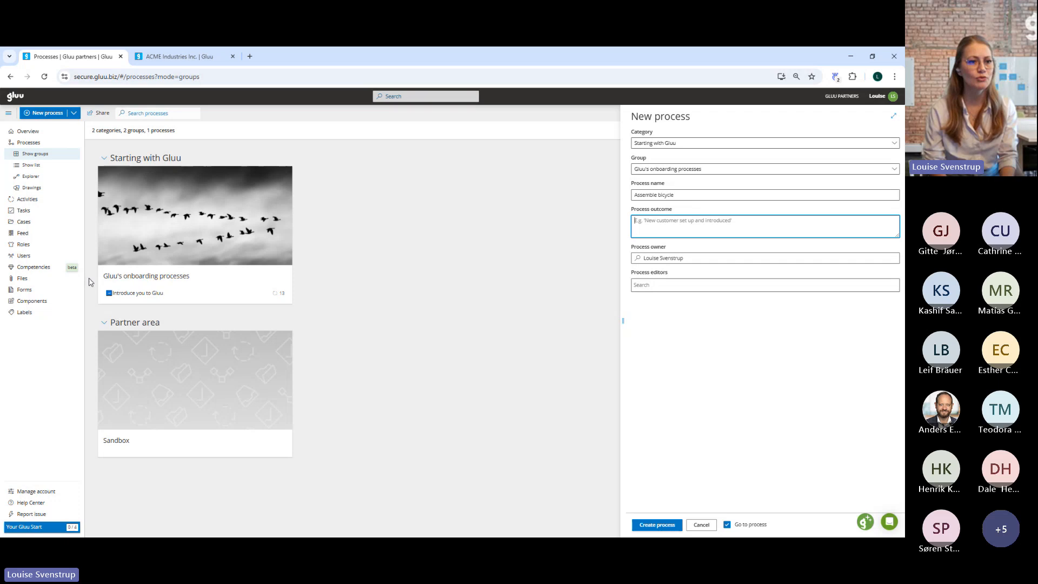
Create a new role named Customer service agent on the Roles page.
left_click(32, 247)
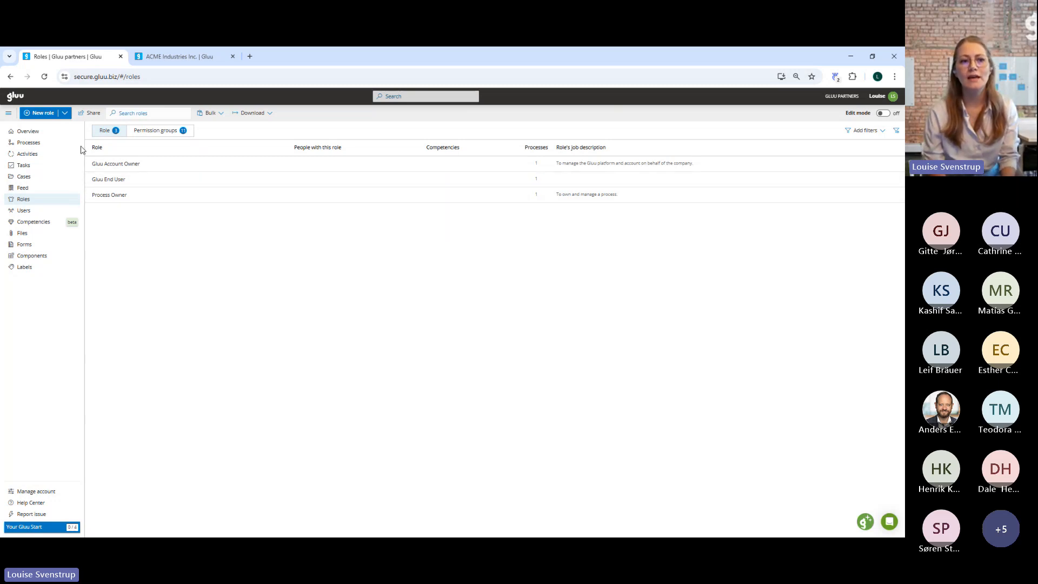
left_click(43, 115)
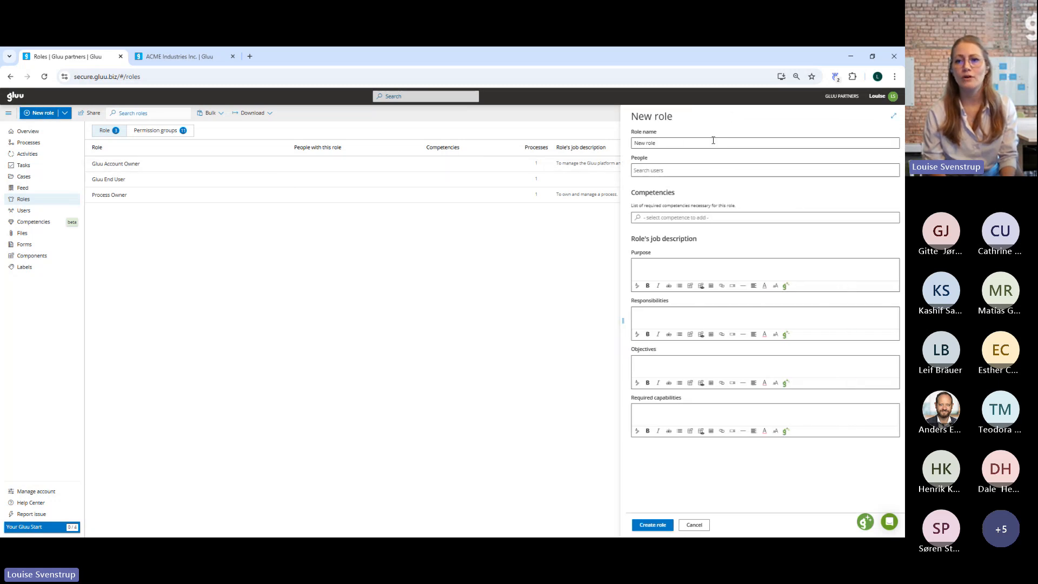
left_click_drag(669, 146, 623, 137)
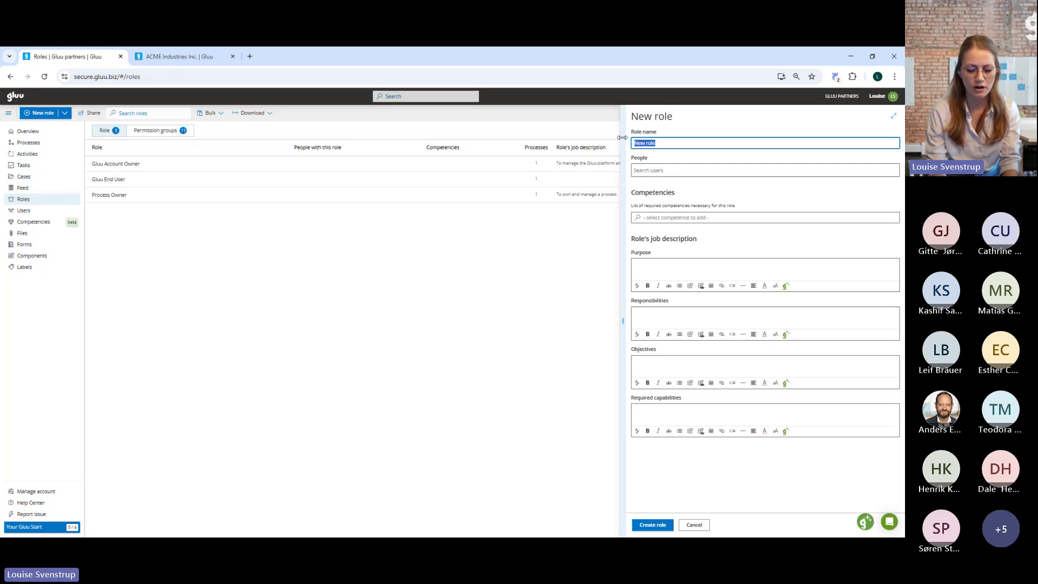
type("Cu")
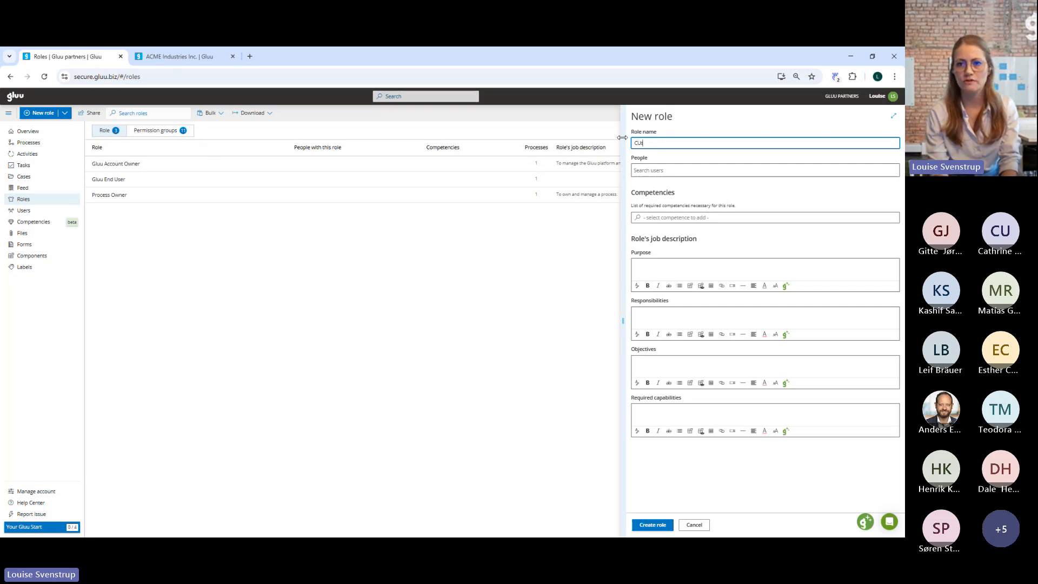
type("stomer service agent")
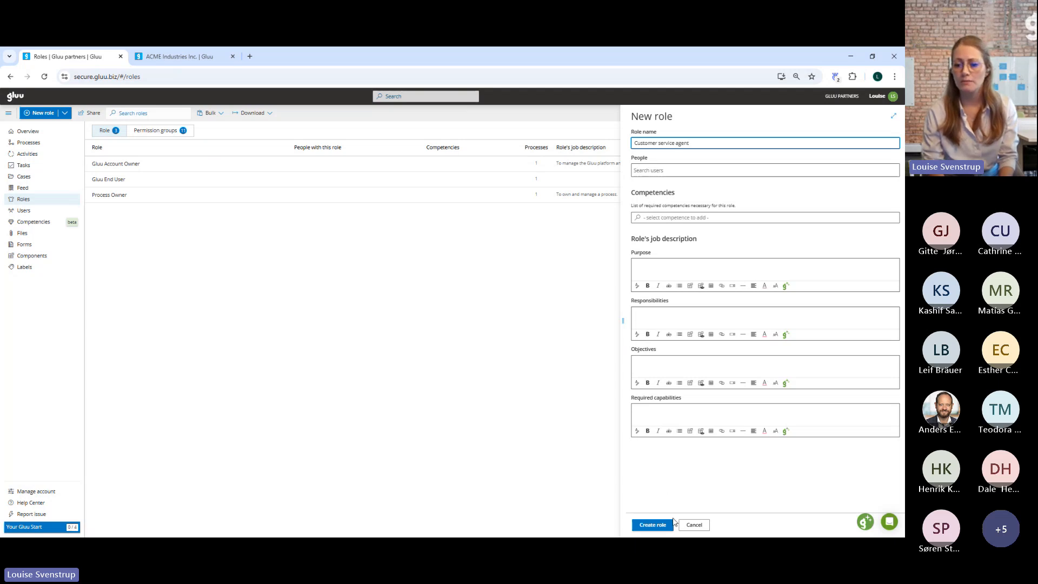
left_click(654, 525)
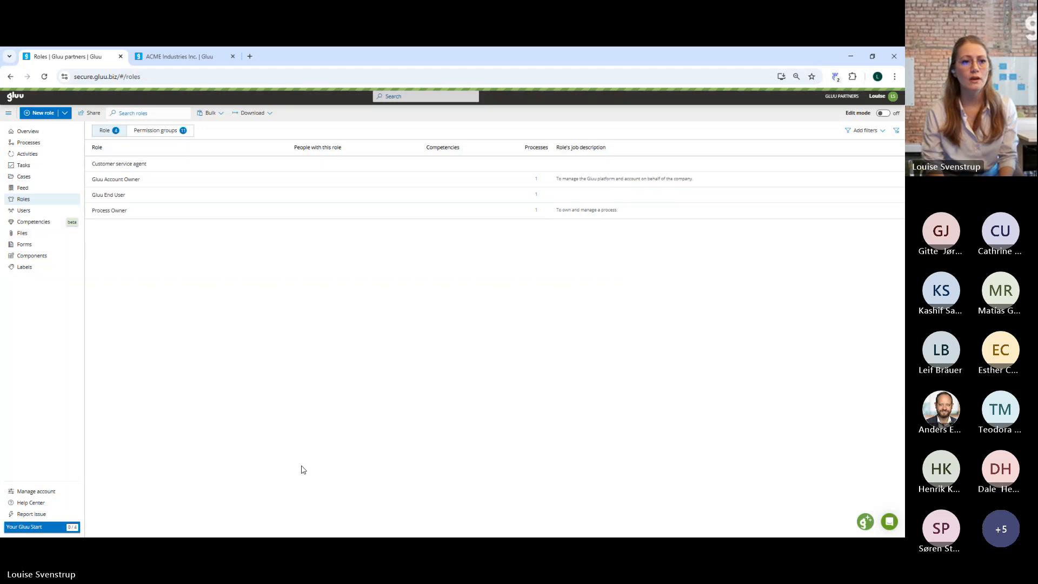
Create a new role named Mechanic on the Roles page.
left_click(57, 115)
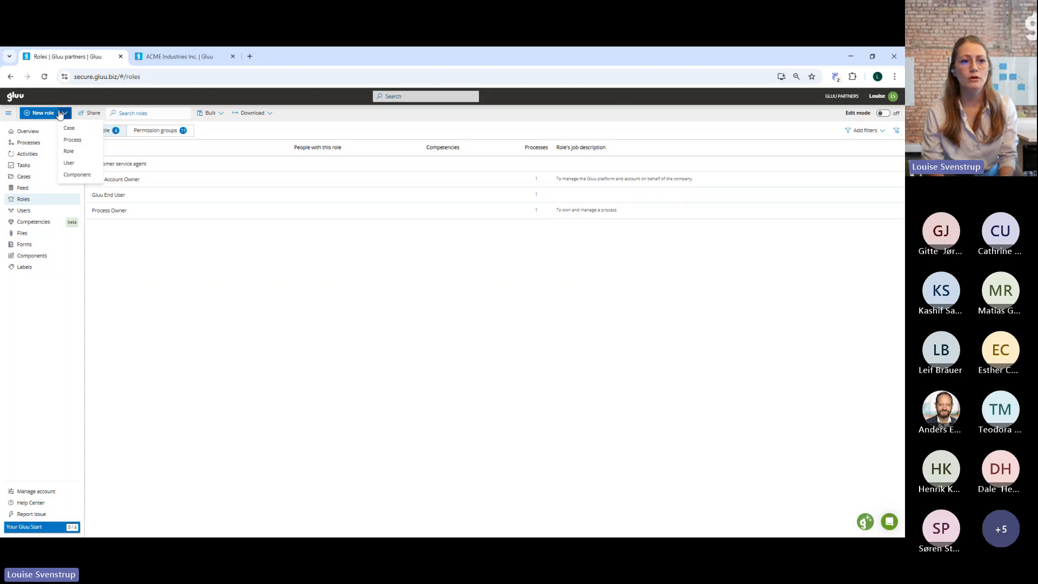
left_click(56, 116)
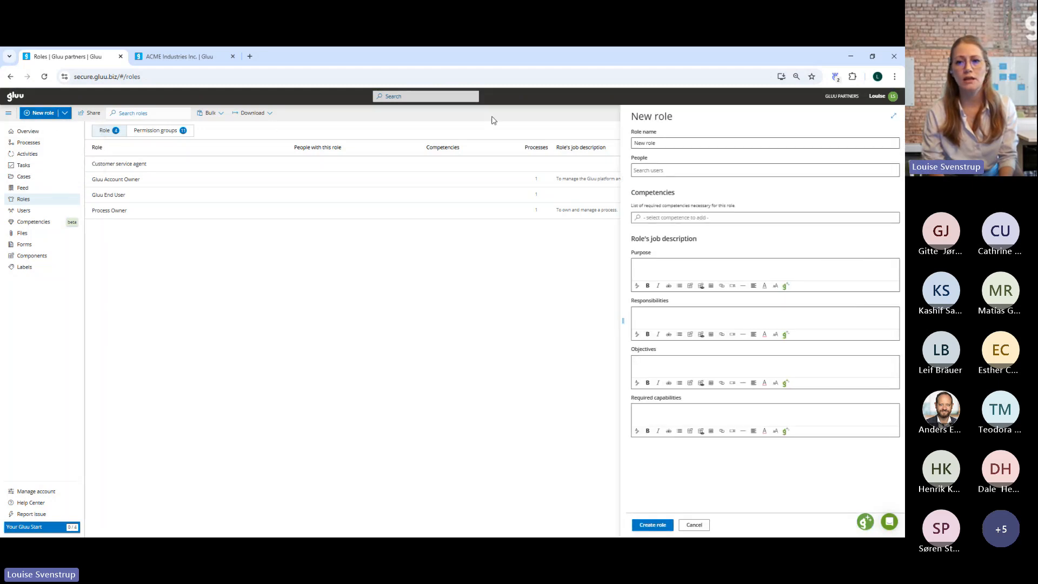
triple_click(660, 143)
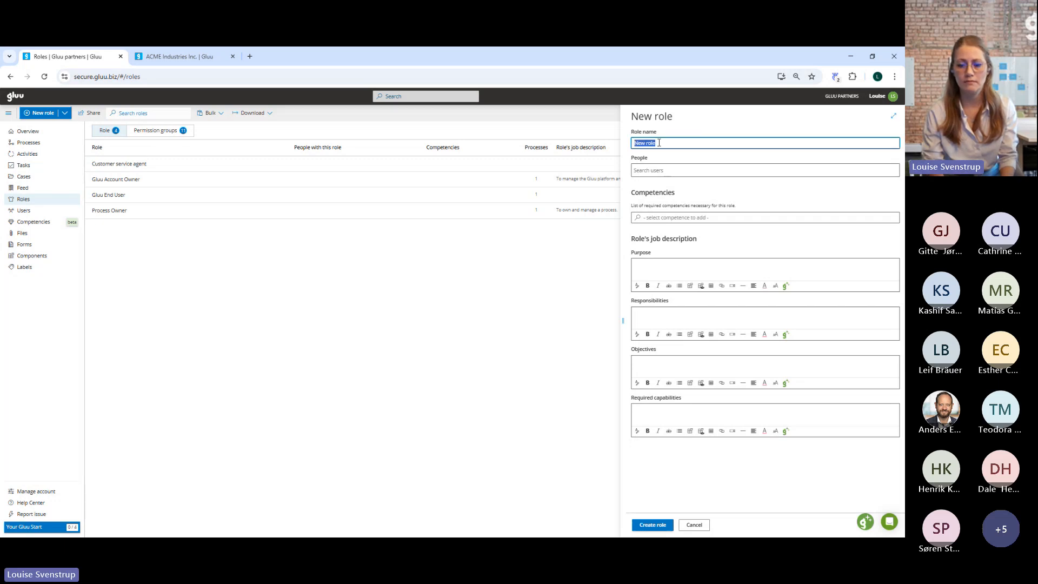
type("Mechanic")
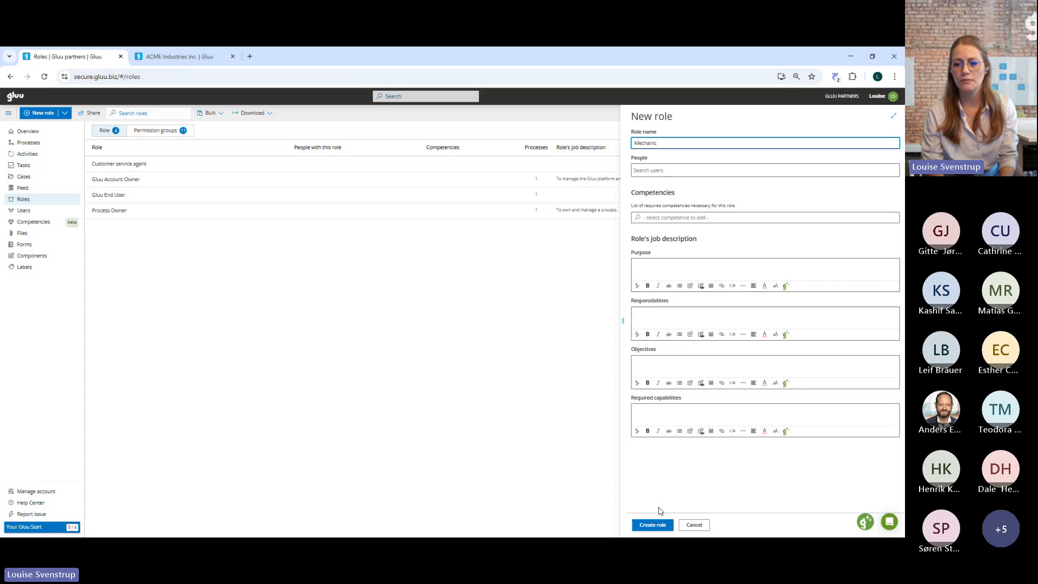
left_click(655, 525)
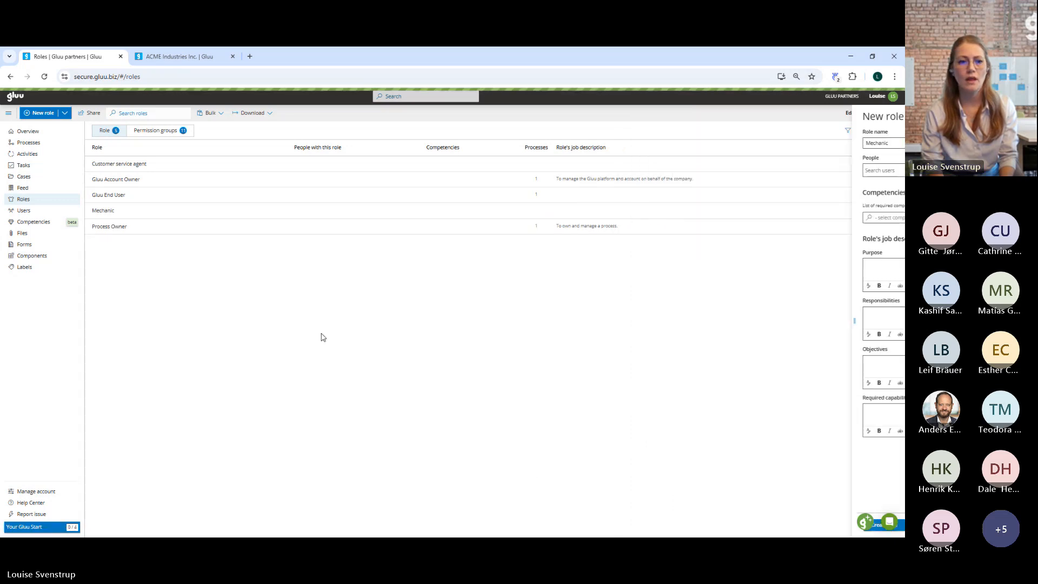
Create another new role named Painter on the Roles page.
left_click(48, 114)
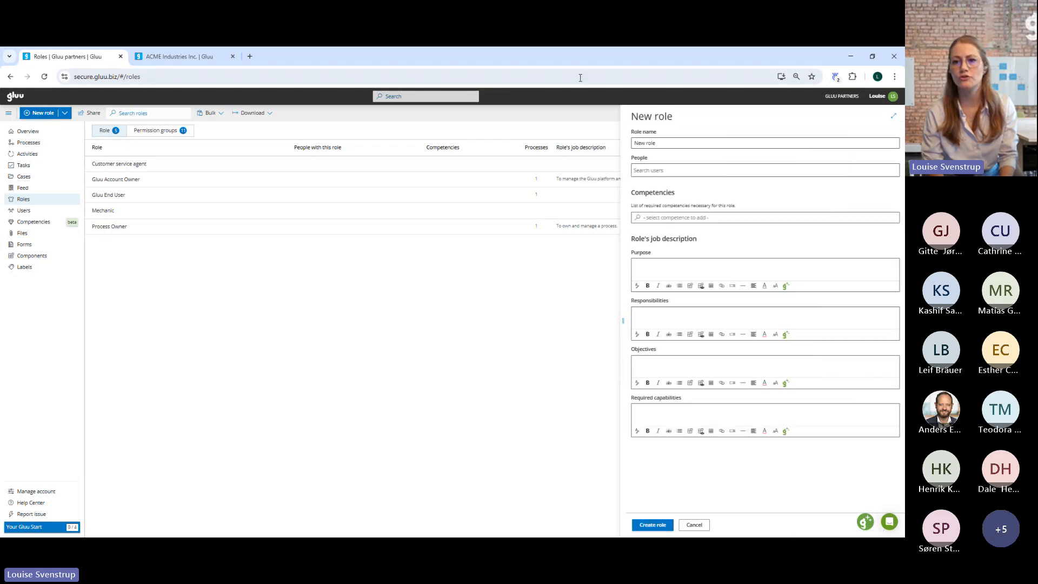
left_click(653, 144)
left_click_drag(653, 144, 634, 143)
type("P")
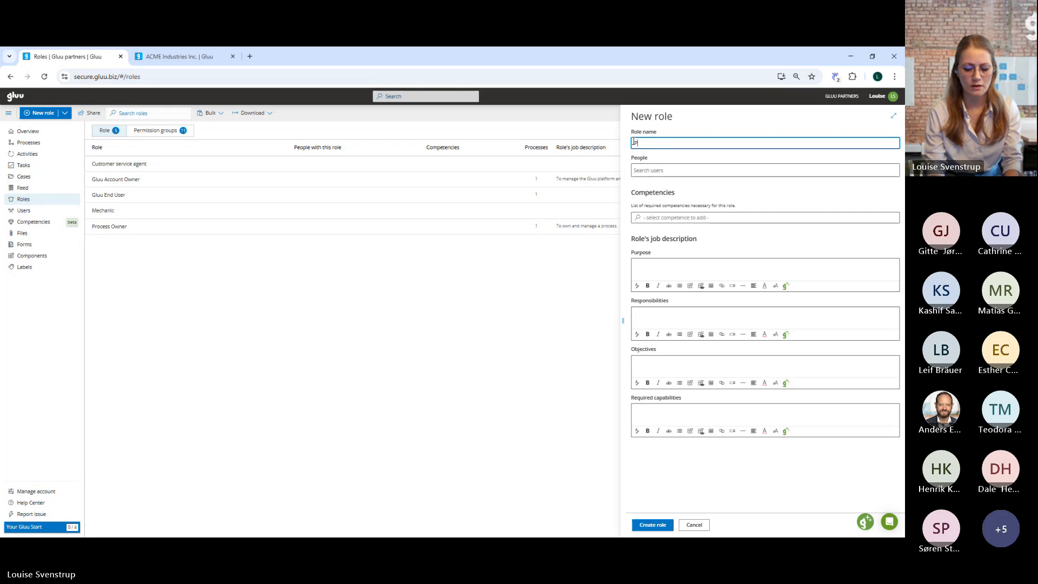
type("ainter")
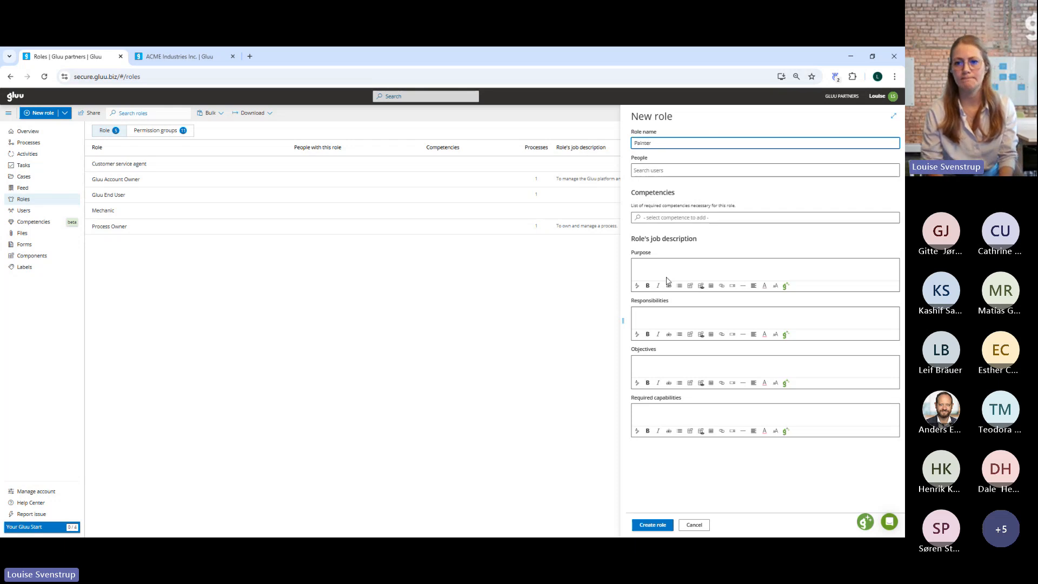
left_click(660, 528)
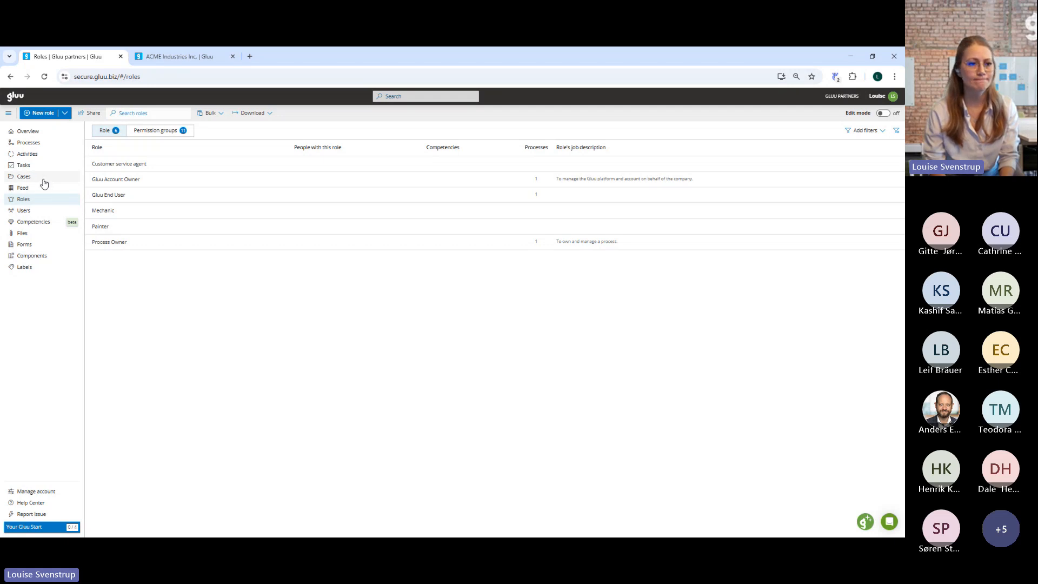
Turn on edit mode for the users list, select all users and start a bulk update with the Roles add field.
left_click(25, 212)
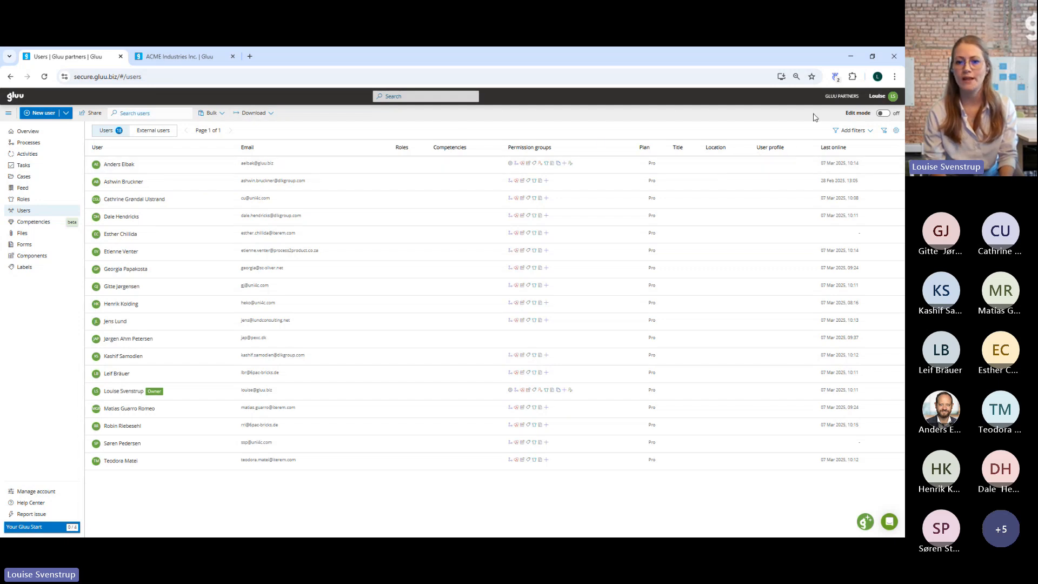
left_click(882, 113)
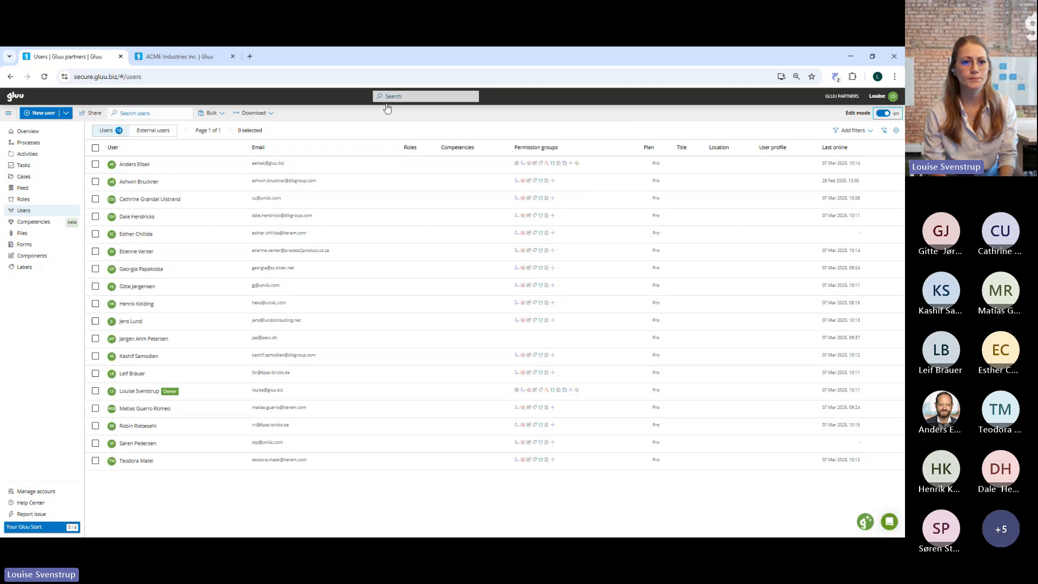
left_click(222, 114)
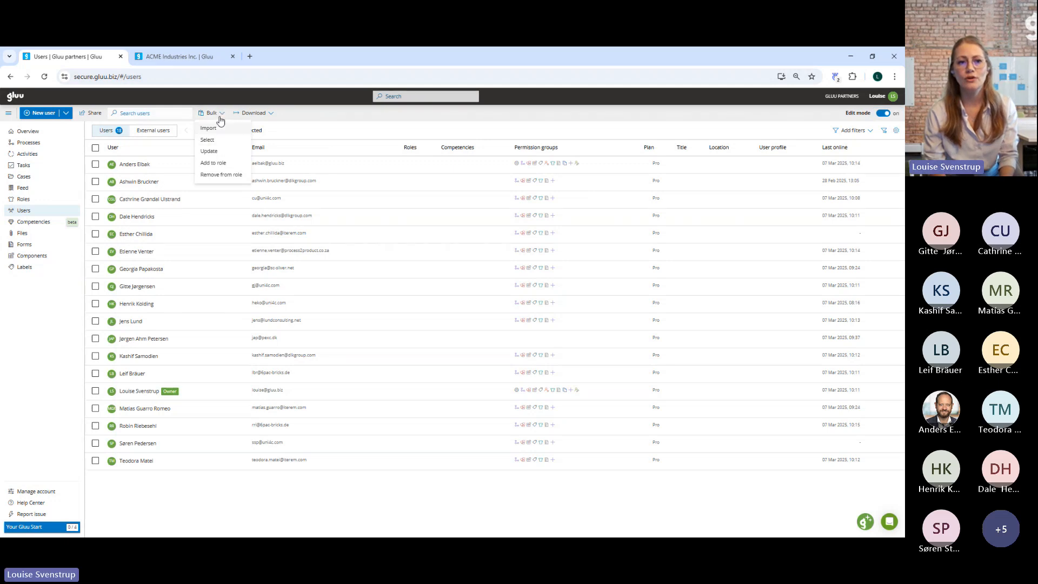
left_click(96, 148)
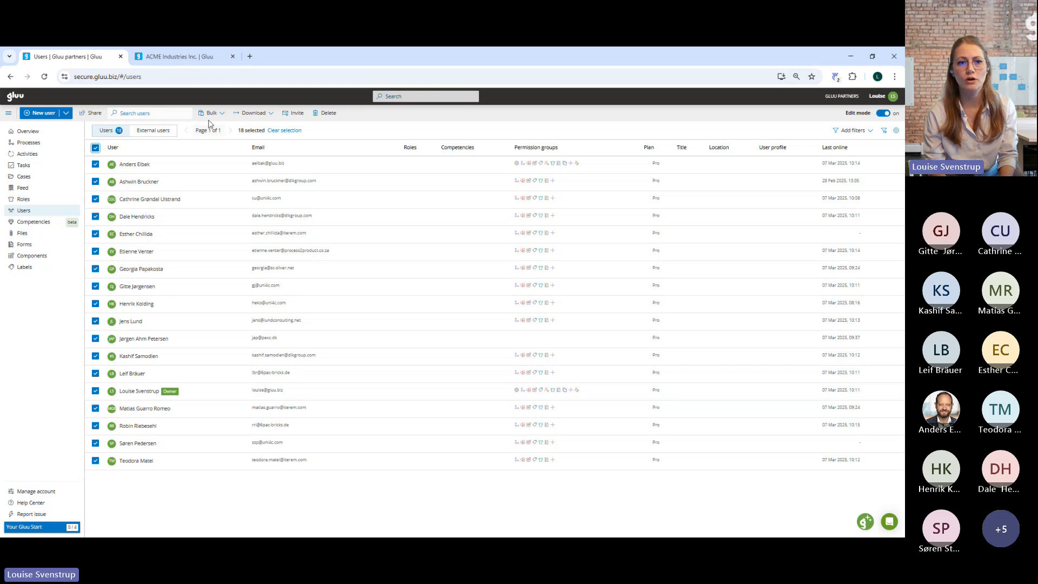
left_click(213, 114)
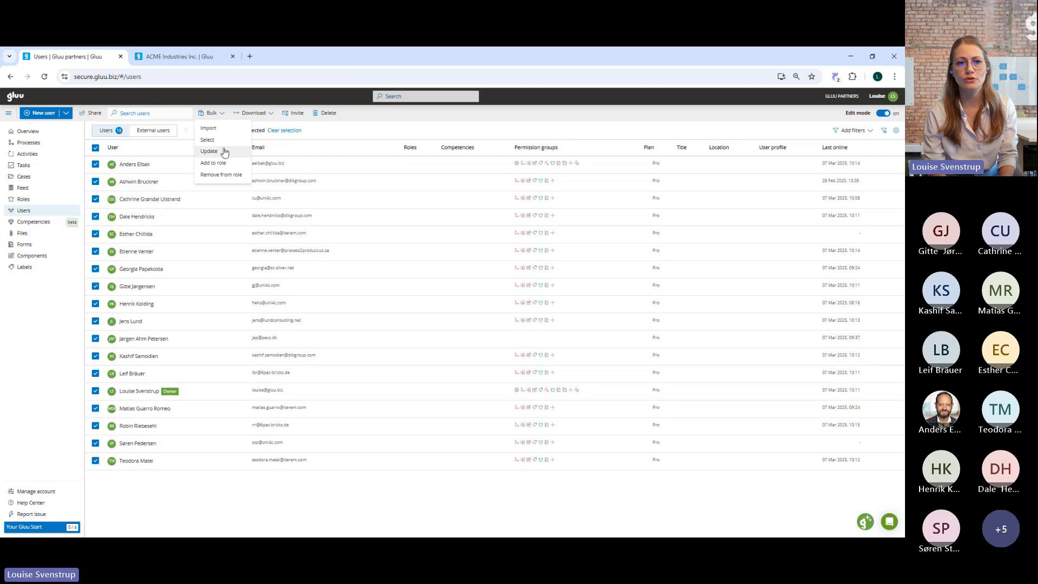
left_click(224, 152)
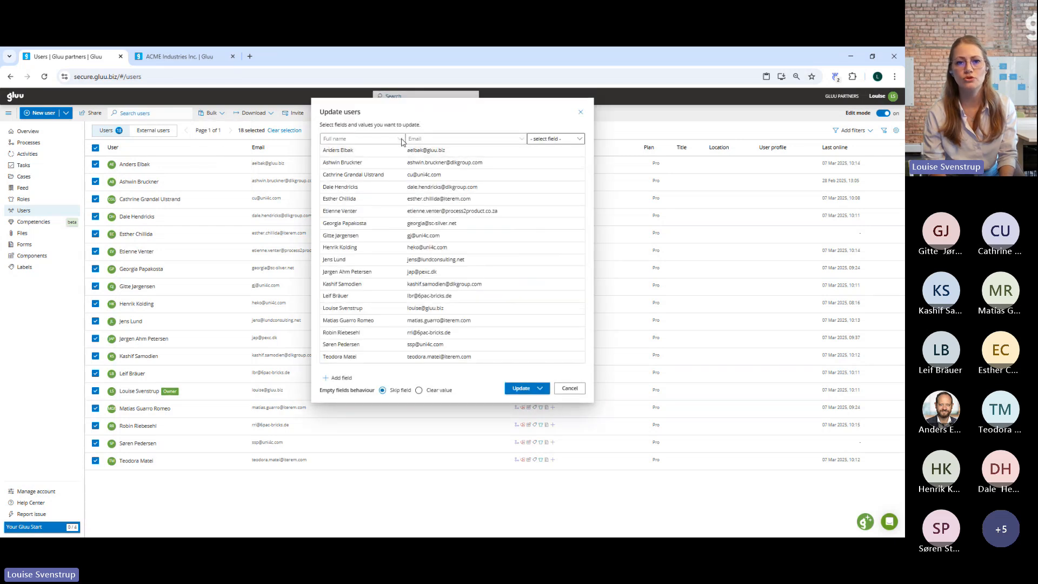
left_click(567, 140)
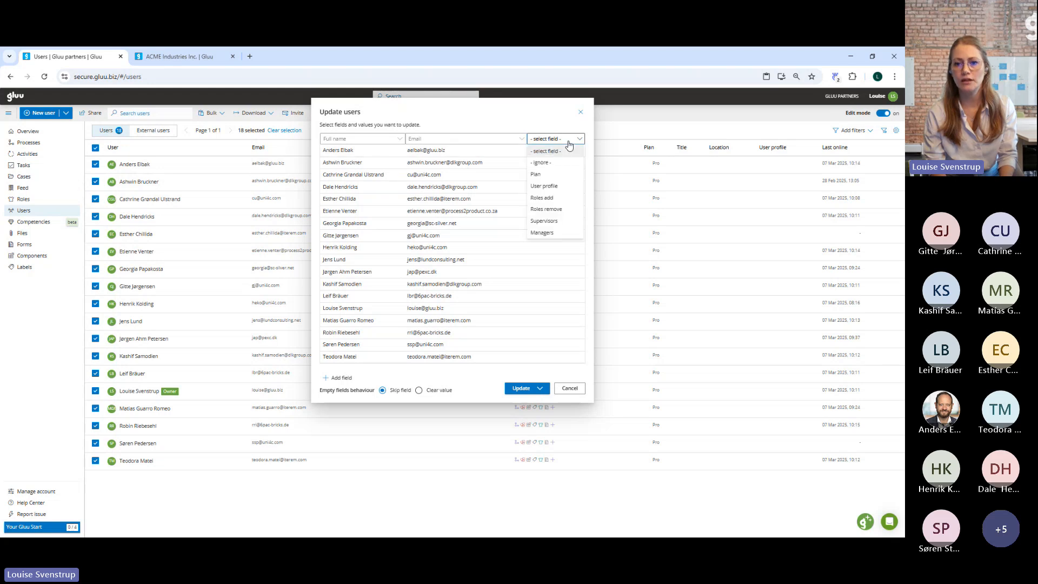
left_click(557, 201)
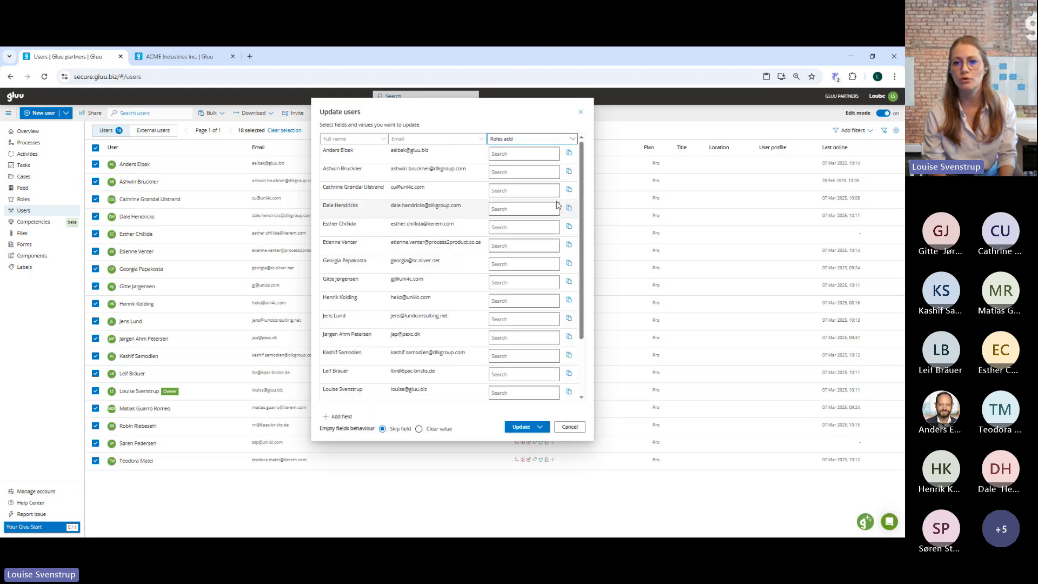
Assign Mechanic, Painter and Customer service agent to the first user, copy these roles to all users and run the update.
left_click(530, 153)
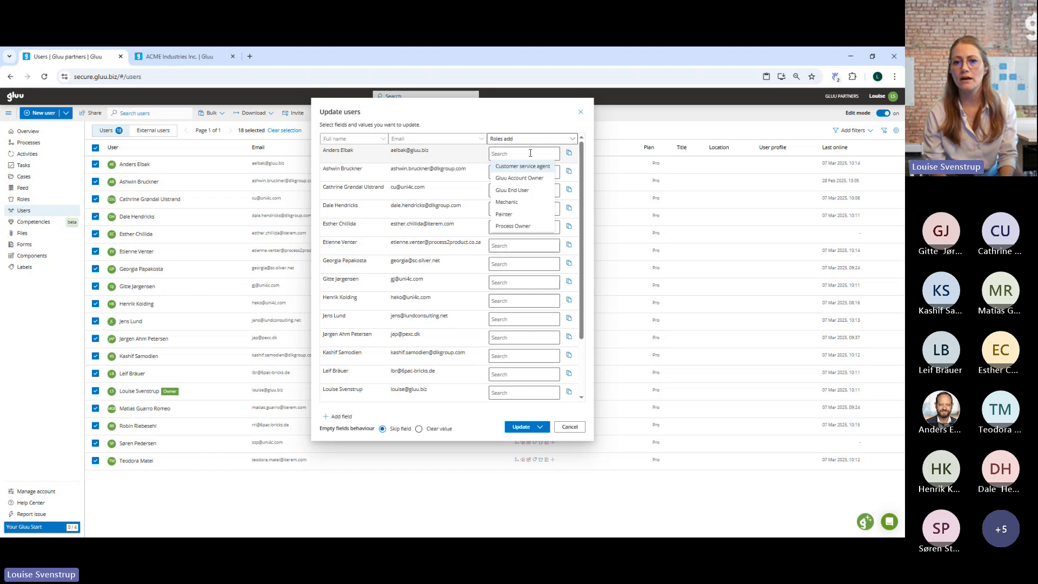
left_click(522, 202)
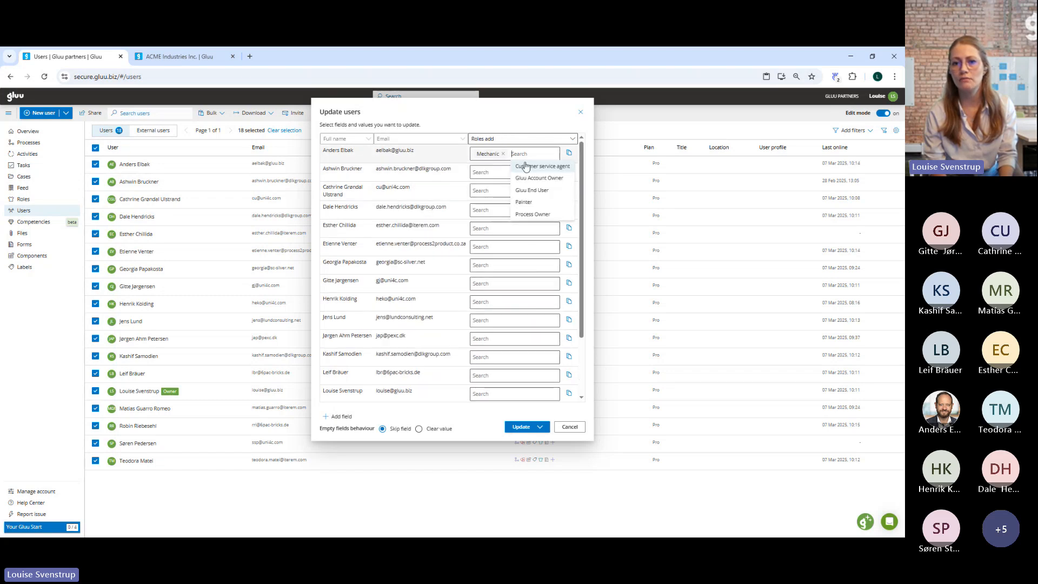
left_click(533, 202)
left_click(532, 165)
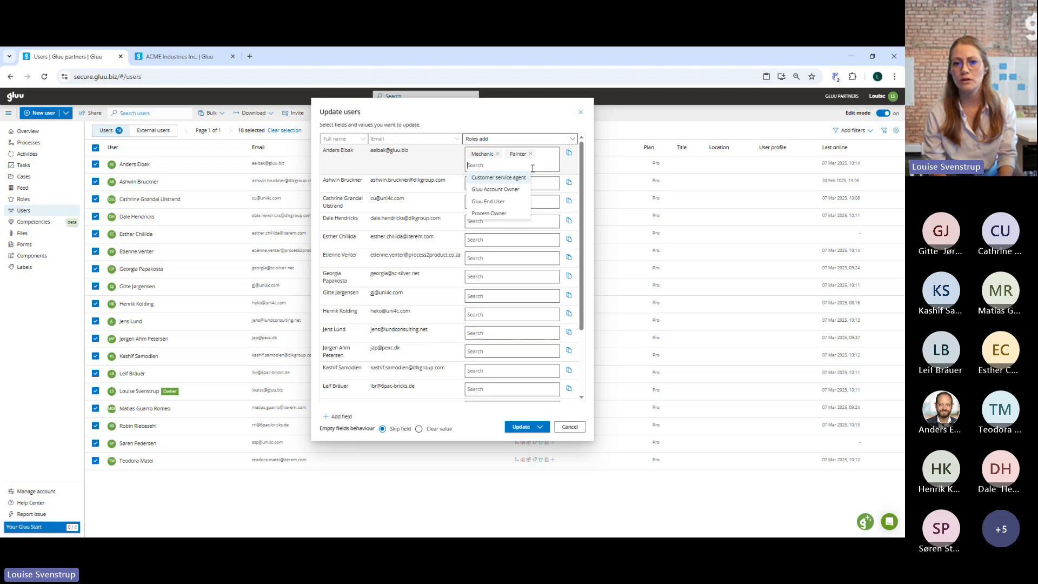
left_click(515, 176)
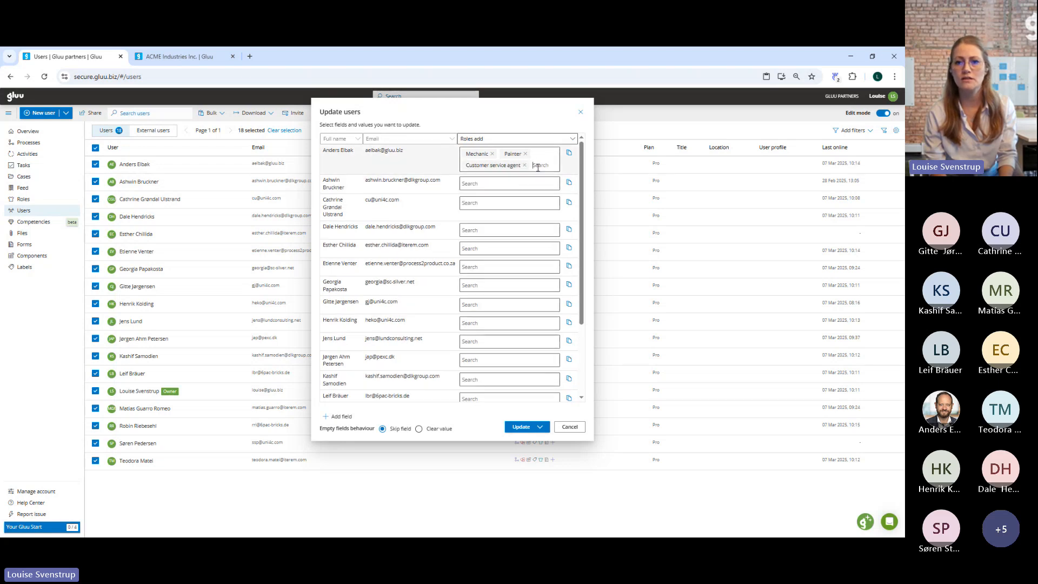
left_click(565, 156)
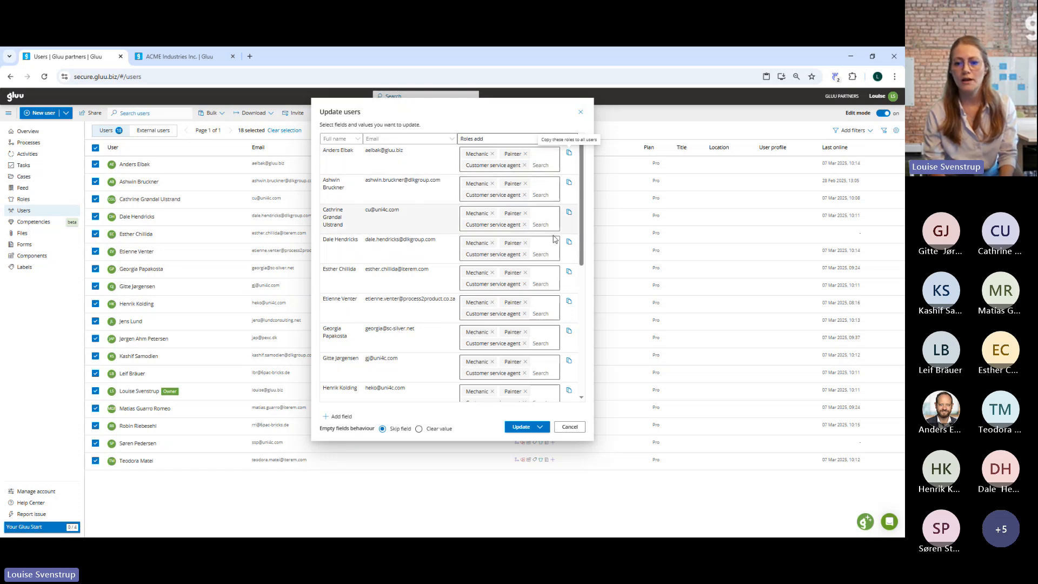
scroll(554, 239, "down", 5)
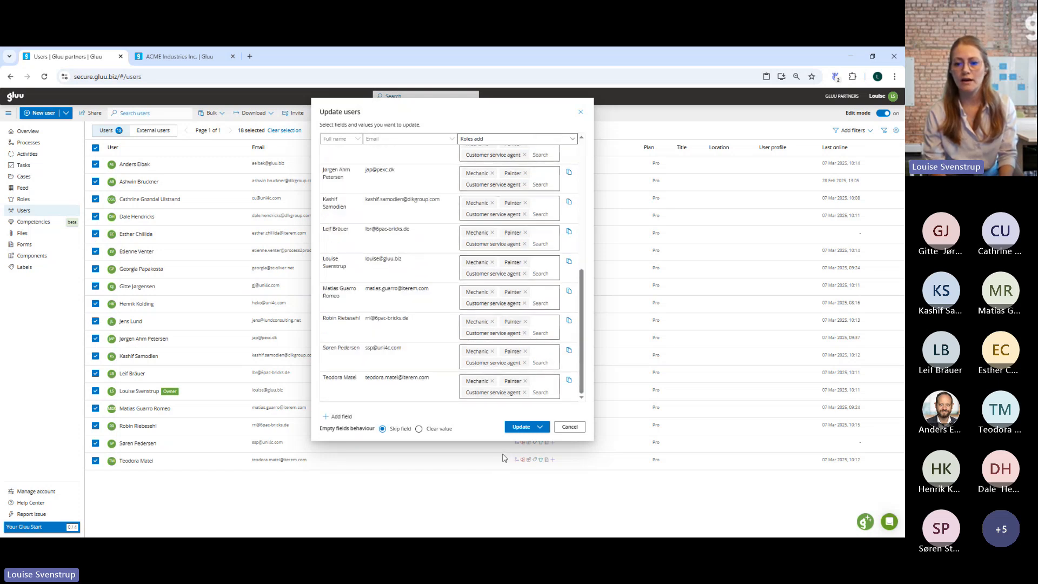
left_click(540, 427)
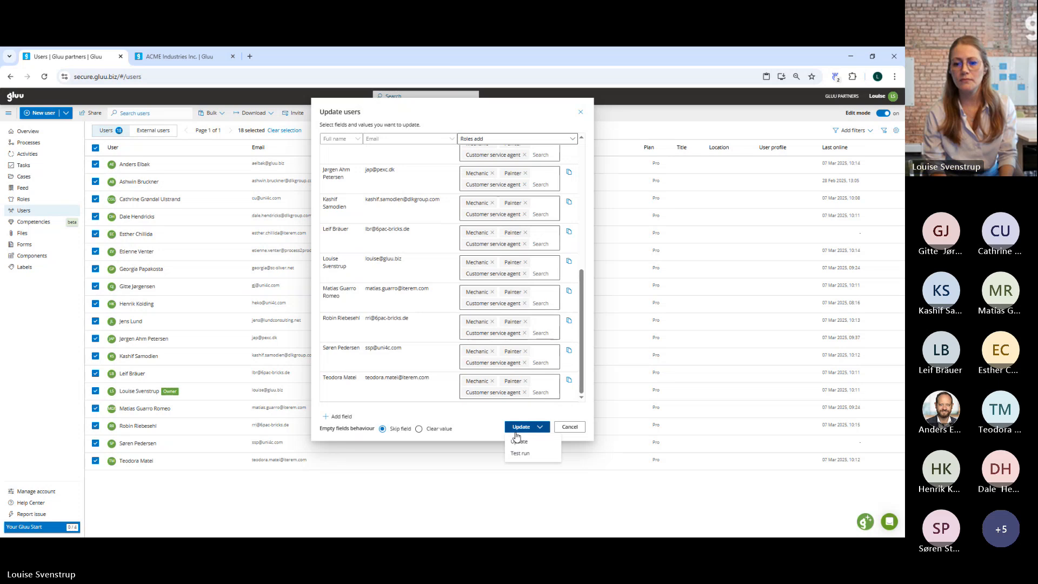
left_click(518, 443)
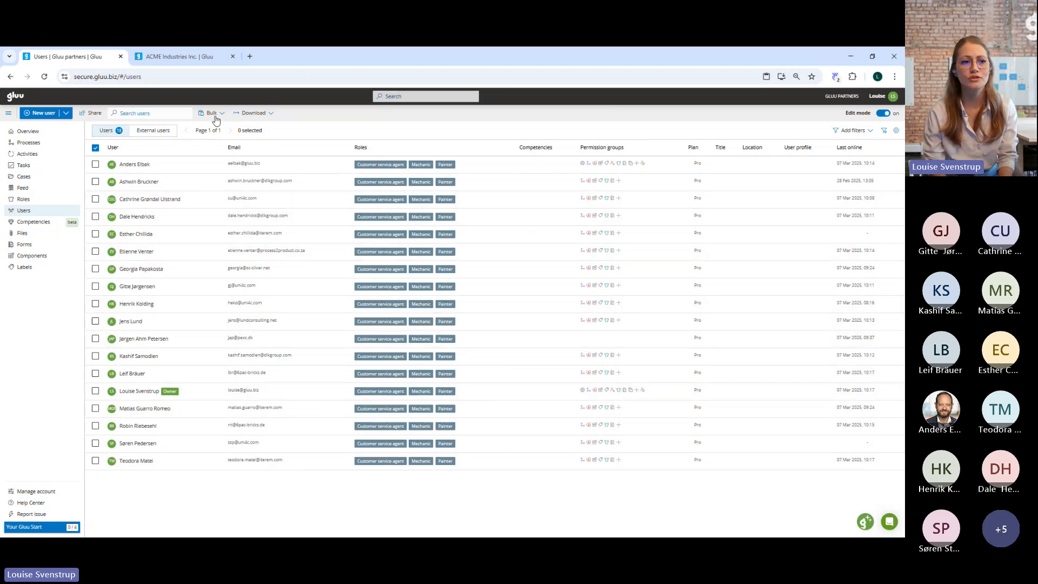
Start a new process in the Starting with Gluu category and the Gluu's onboarding processes group.
left_click(38, 144)
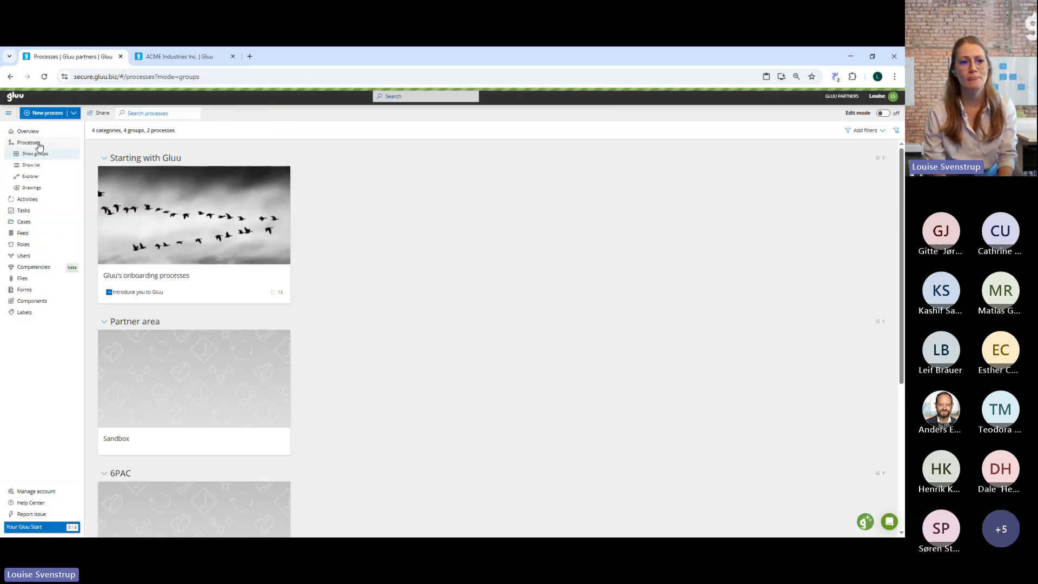
left_click(48, 113)
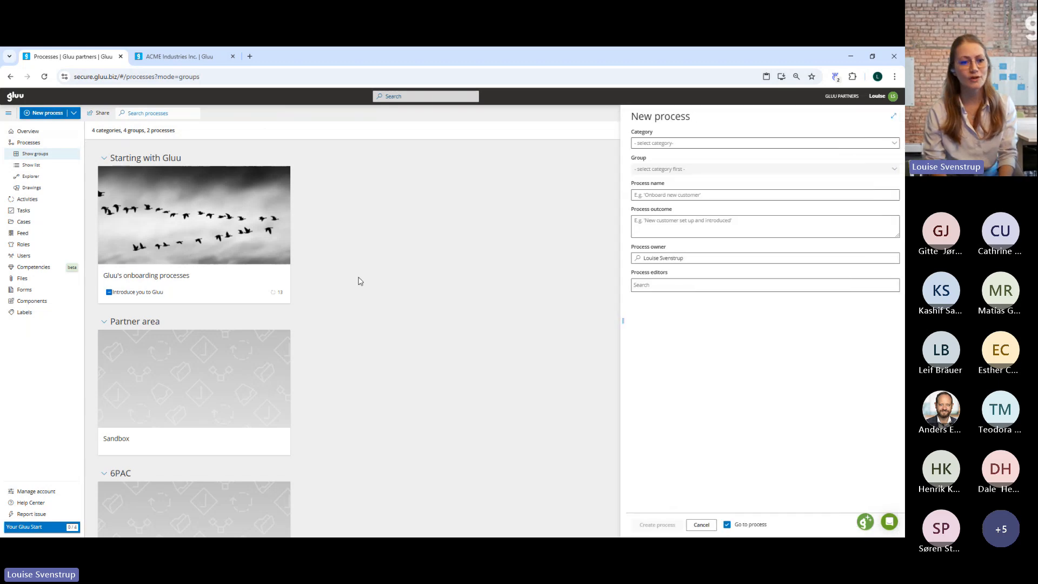
scroll(469, 341, "down", 5)
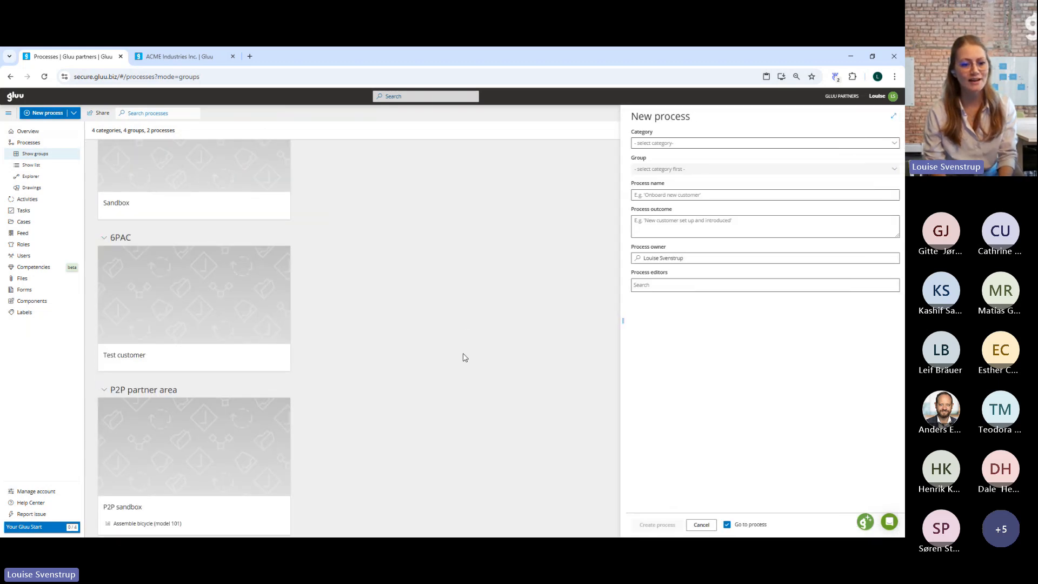
scroll(464, 358, "up", 1)
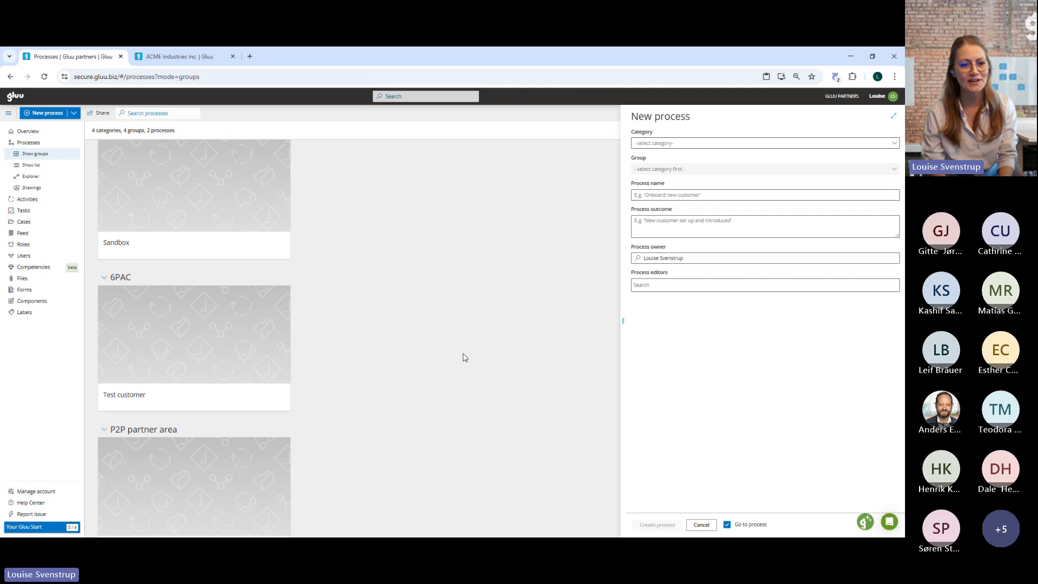
scroll(463, 358, "up", 4)
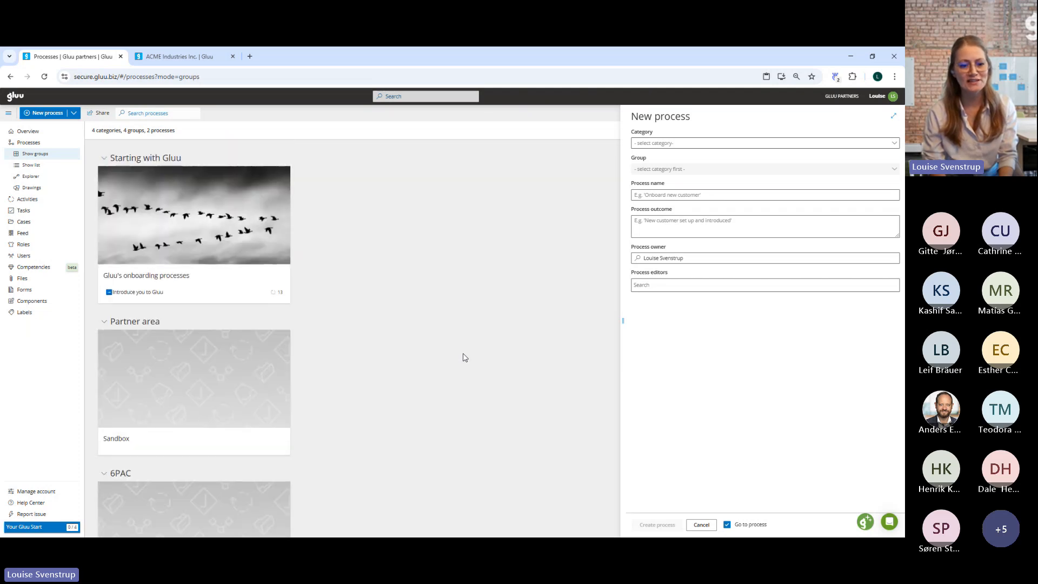
scroll(464, 357, "down", 2)
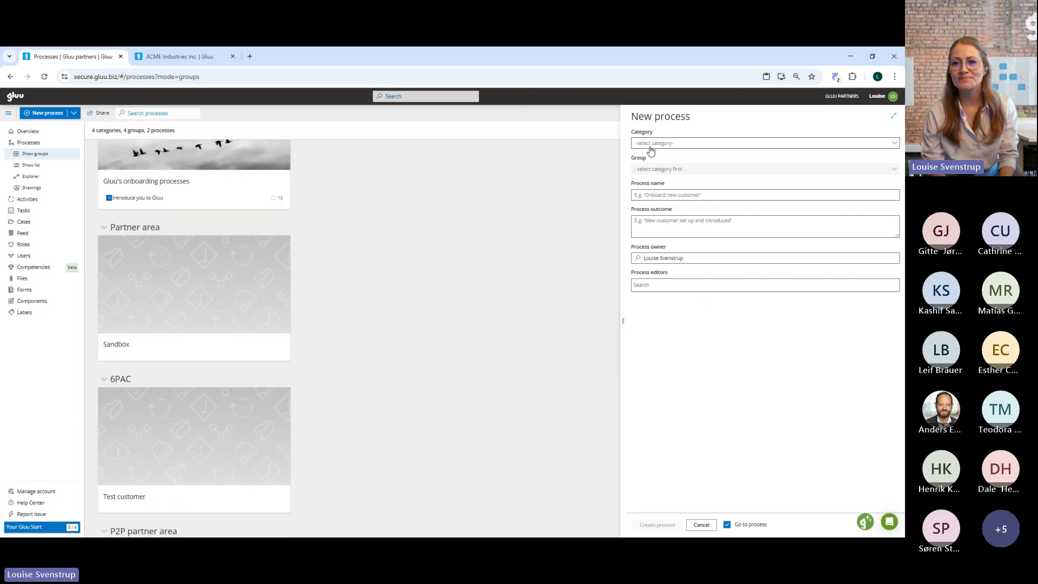
left_click(680, 145)
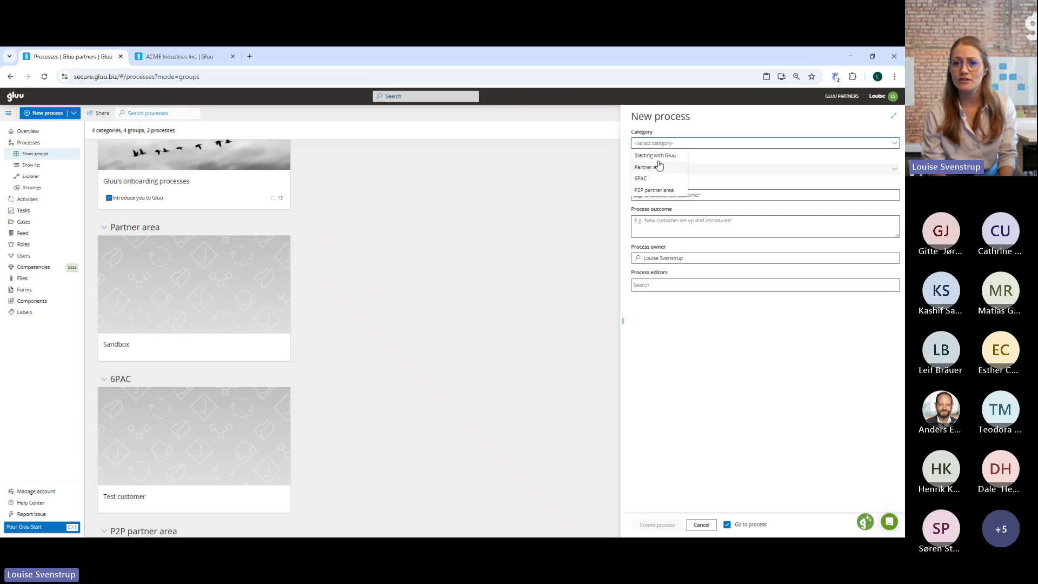
left_click(656, 156)
left_click(661, 169)
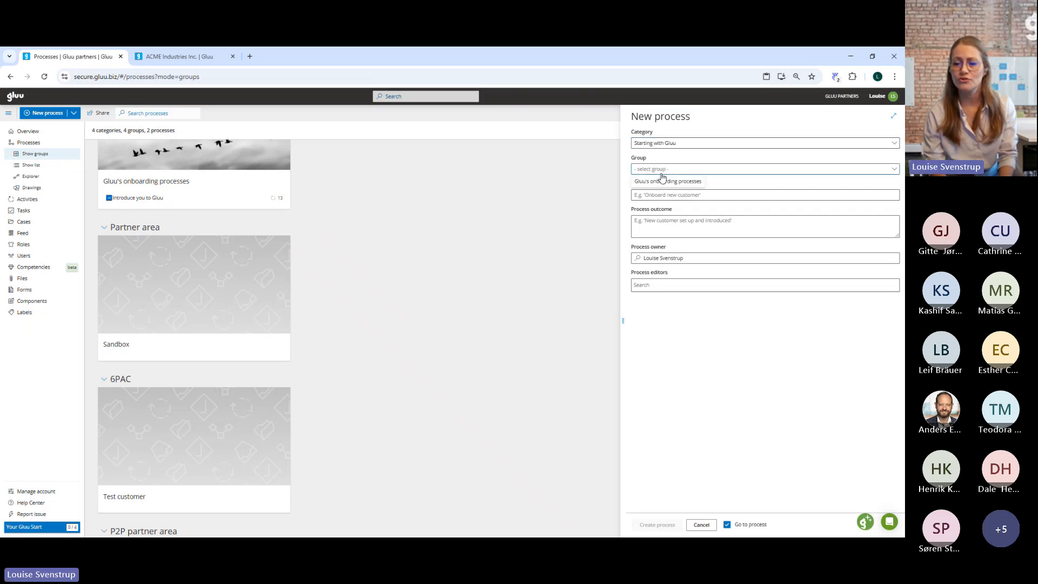
left_click(663, 182)
left_click(671, 195)
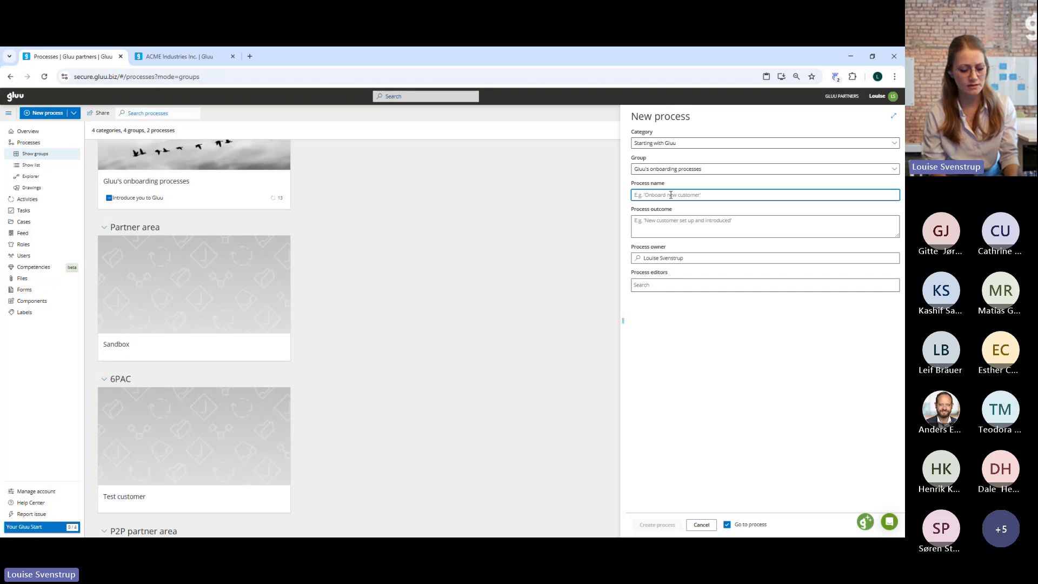
key("ctrl+v")
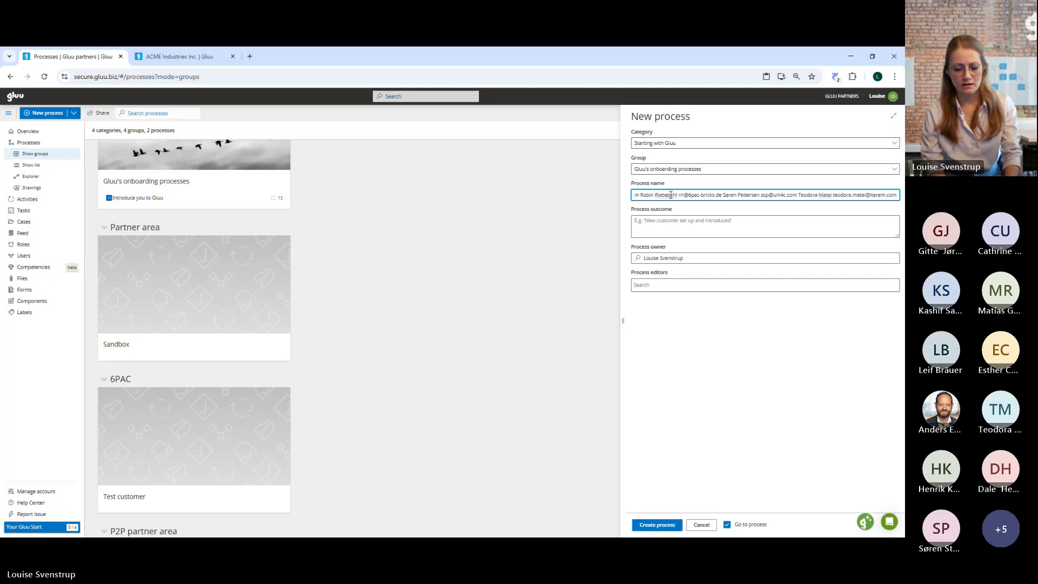
key("ctrl+a")
key("BackSpace")
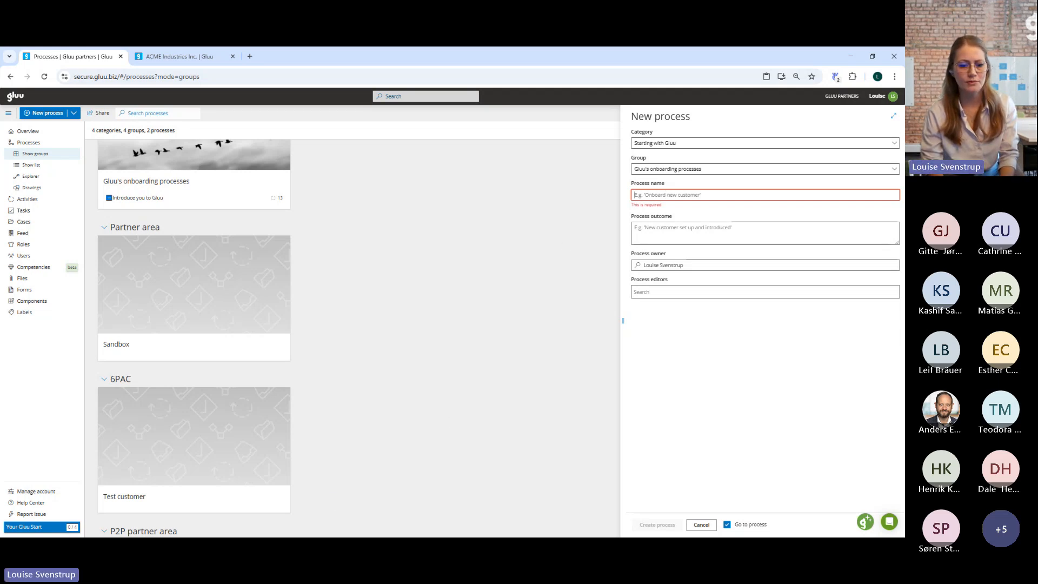
Name the process Assemble bicycle, set its outcome to "Order received, parts delivered, painted and assembled so bike is ready to ship." and create it.
left_click(236, 545)
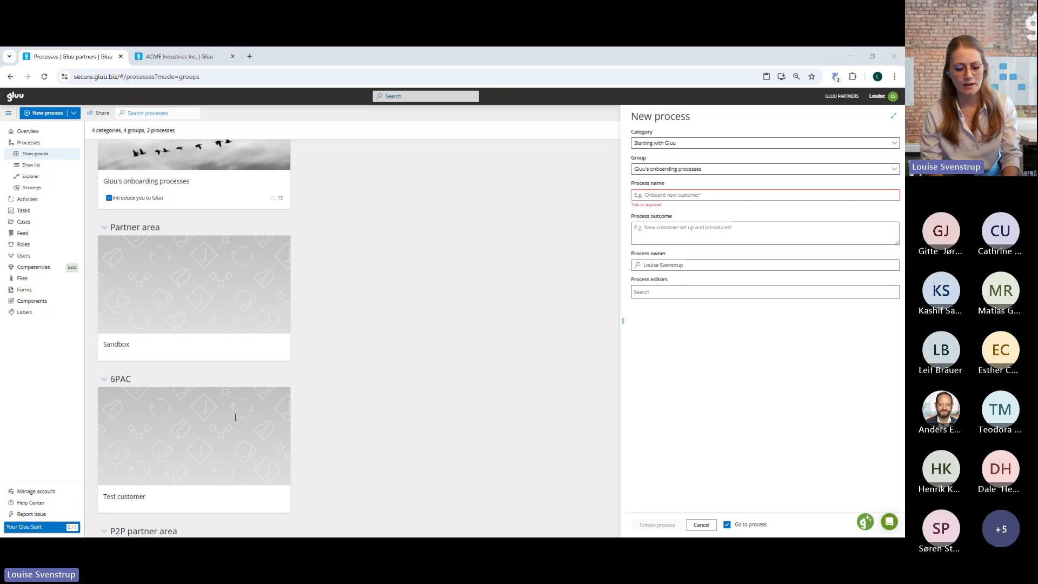
left_click(667, 198)
type("Assemble bicycle")
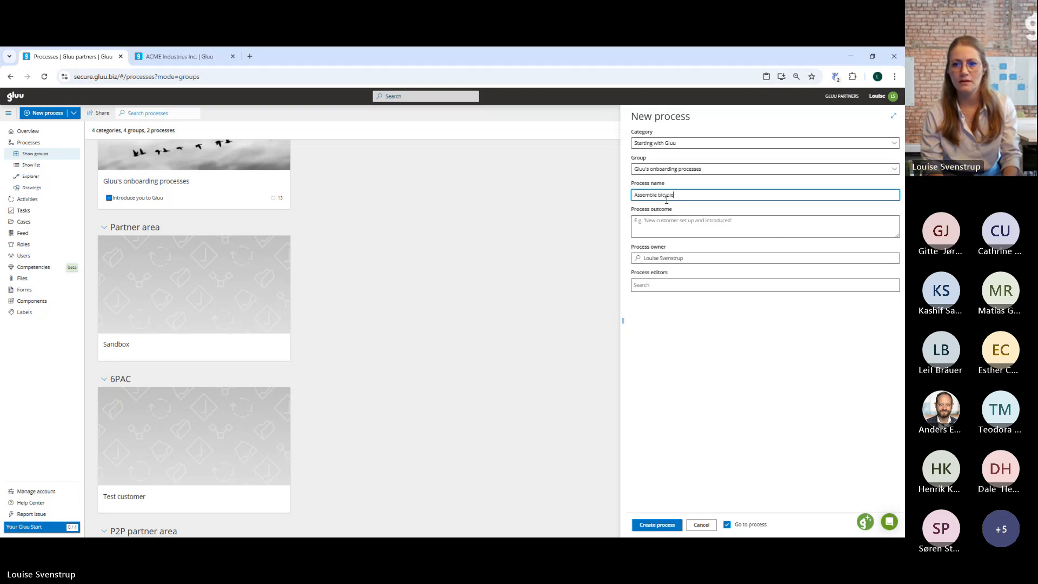
left_click(666, 223)
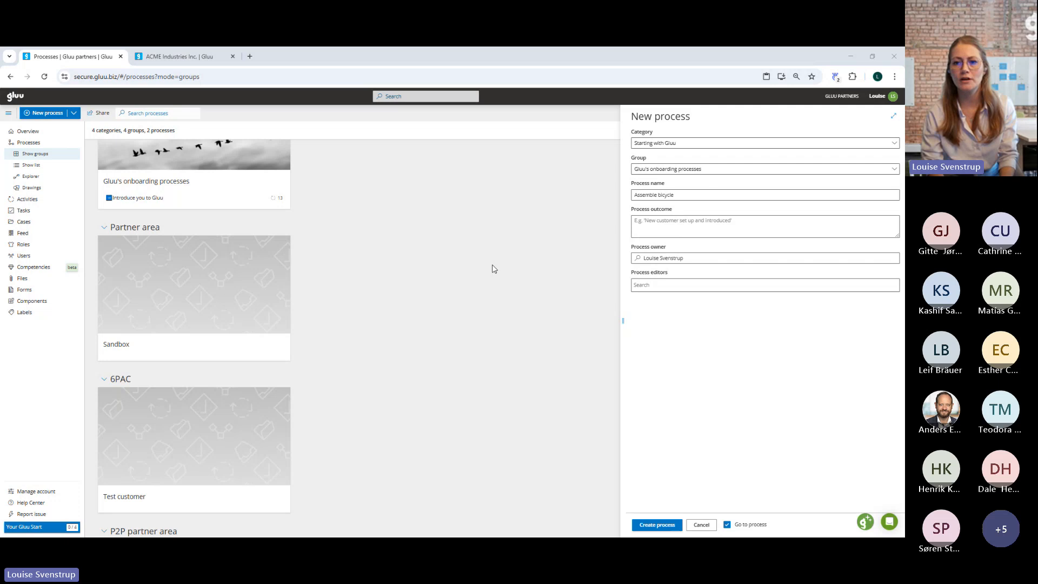
left_click(649, 225)
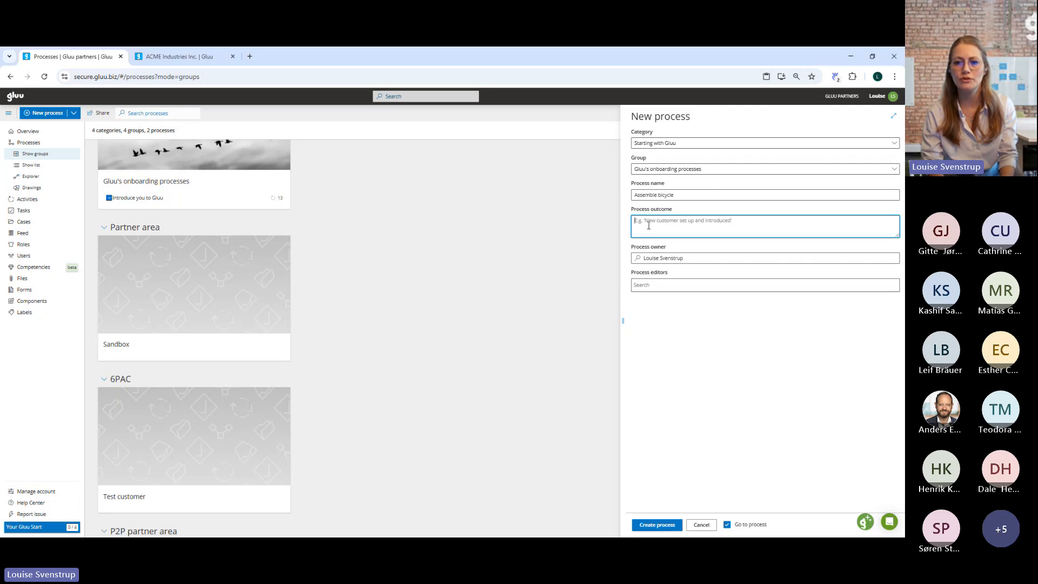
type("Order received, parts delivered, painted and assembled so bike is ready to ship.")
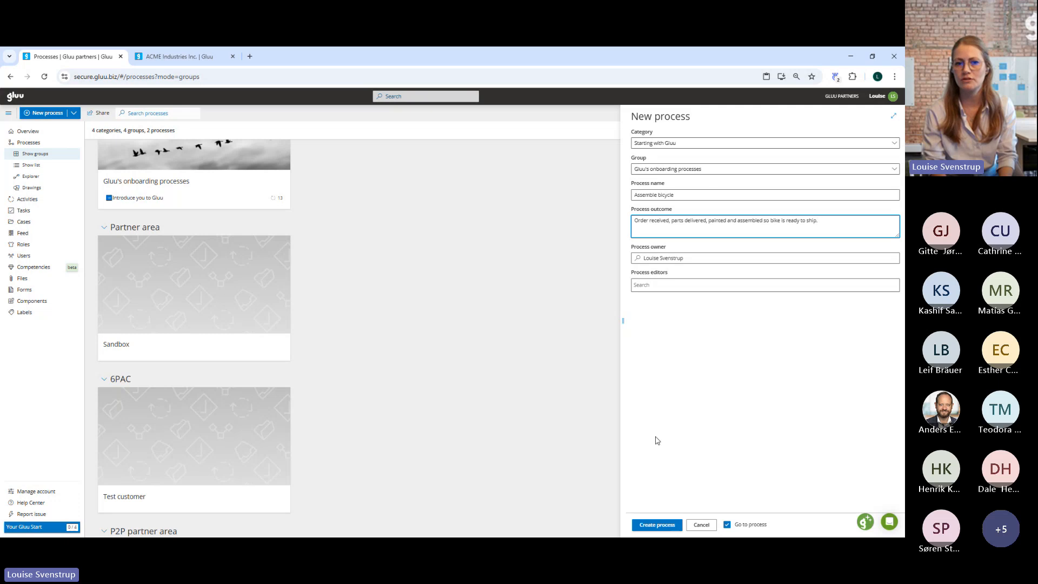
left_click(649, 526)
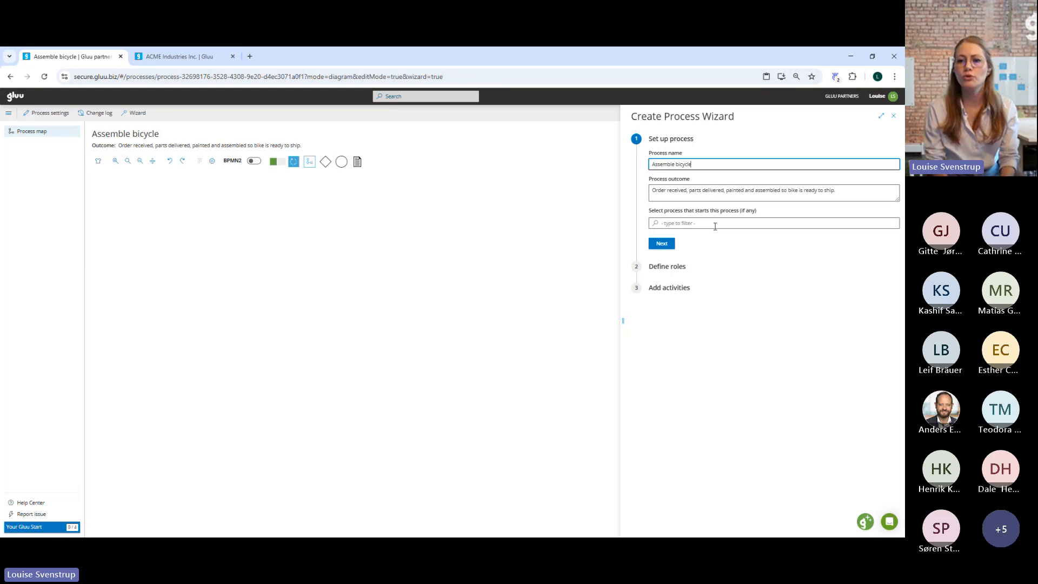
Check the available starting processes in the wizard, leave the choice empty and continue to defining roles.
left_click(715, 224)
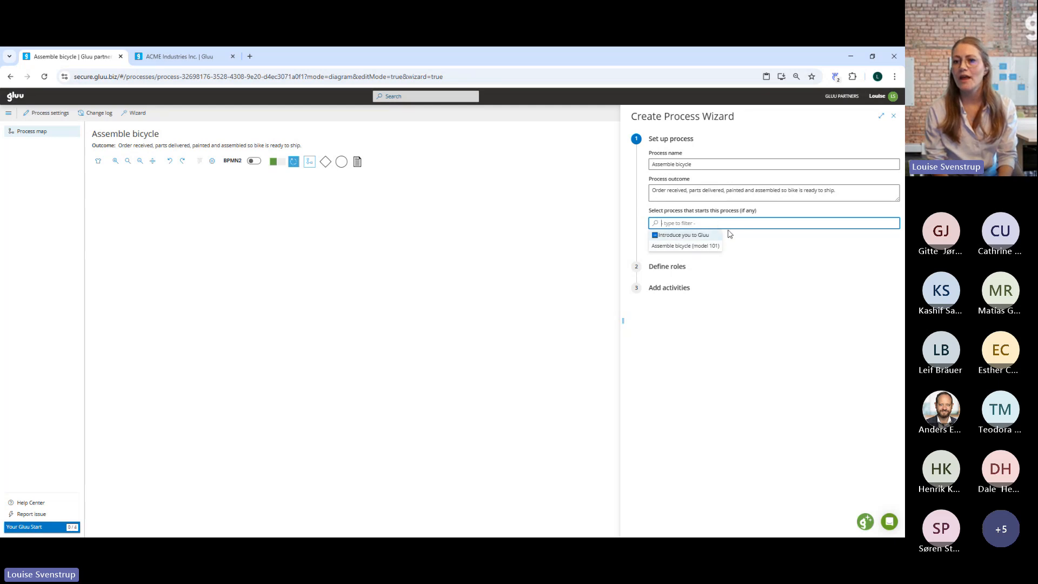
left_click(766, 269)
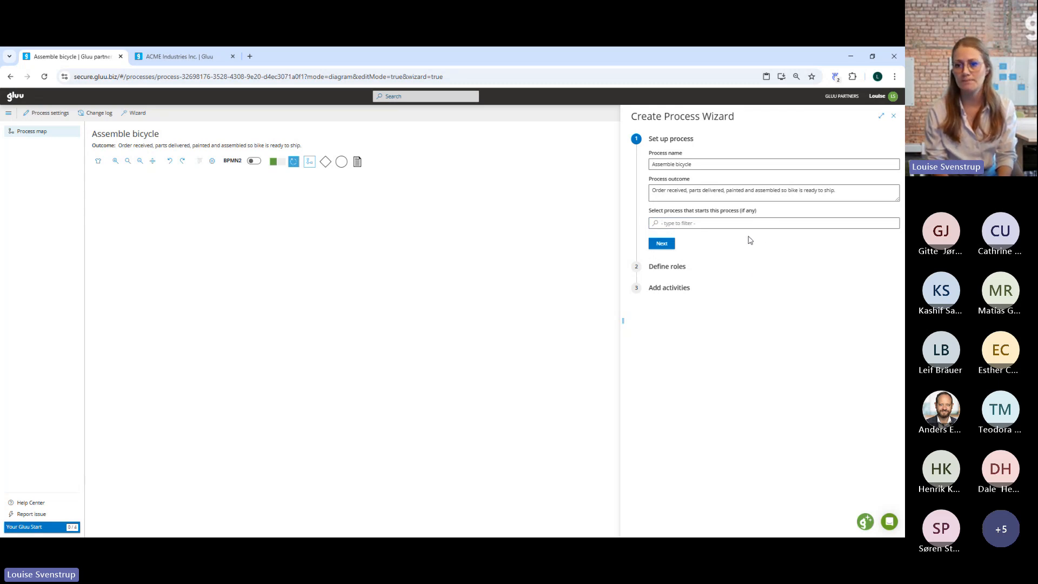
left_click(663, 245)
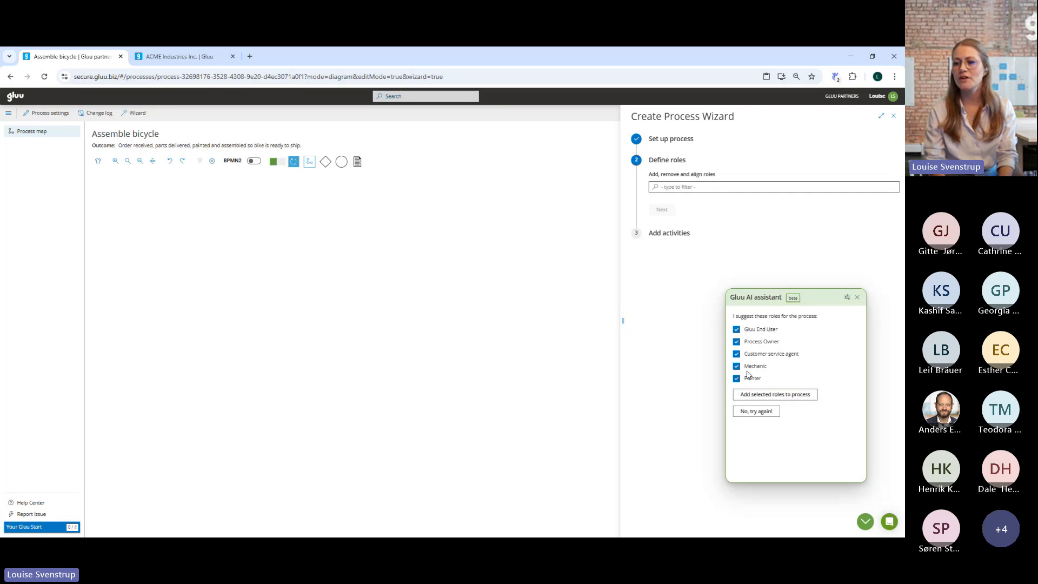
Exclude Process Owner and Gluu End User from the AI-suggested roles, add the remaining ones to the process and continue to adding activities.
left_click(737, 343)
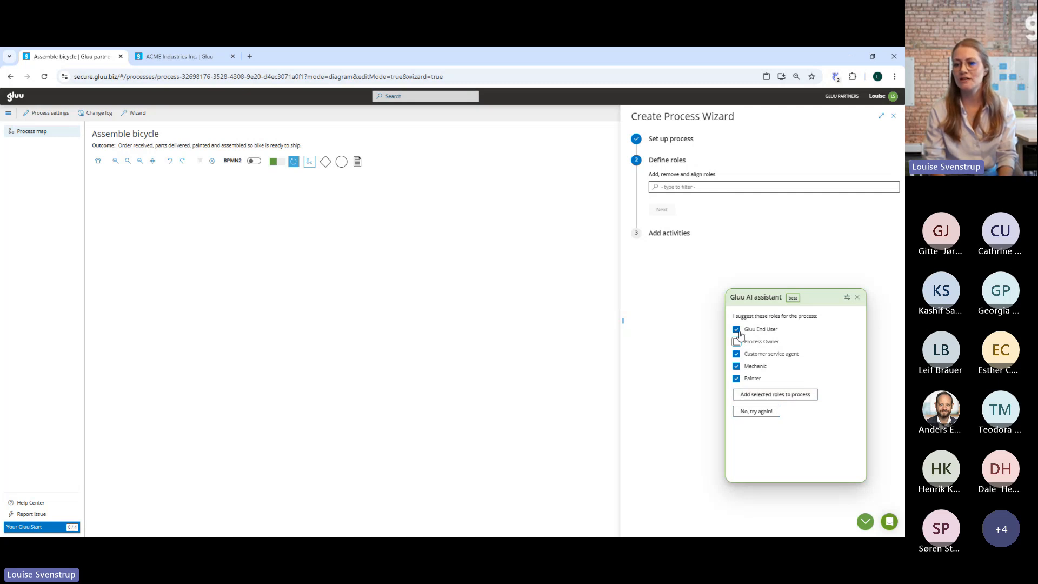
left_click(738, 331)
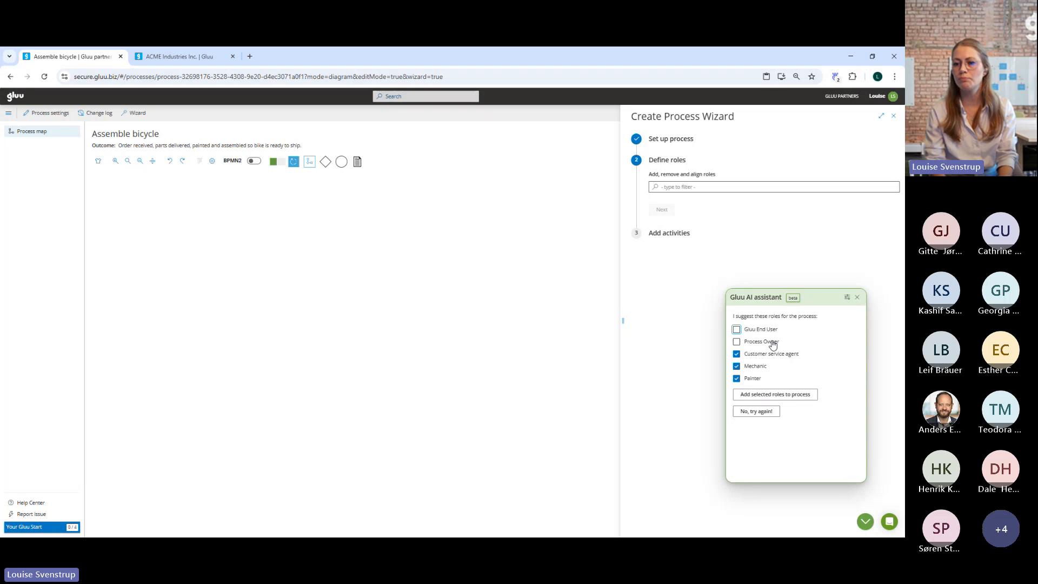
left_click(793, 399)
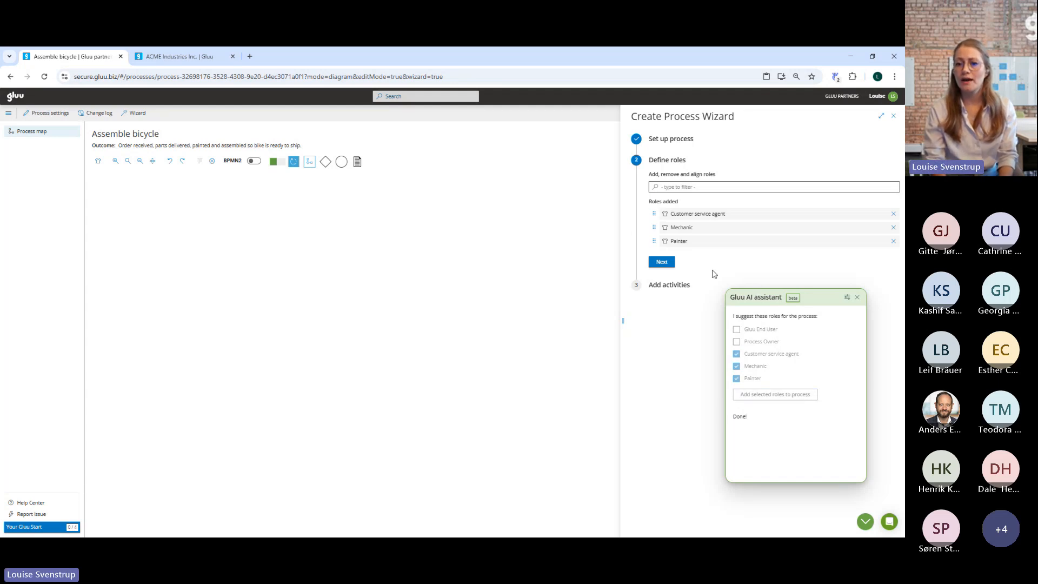
left_click(663, 264)
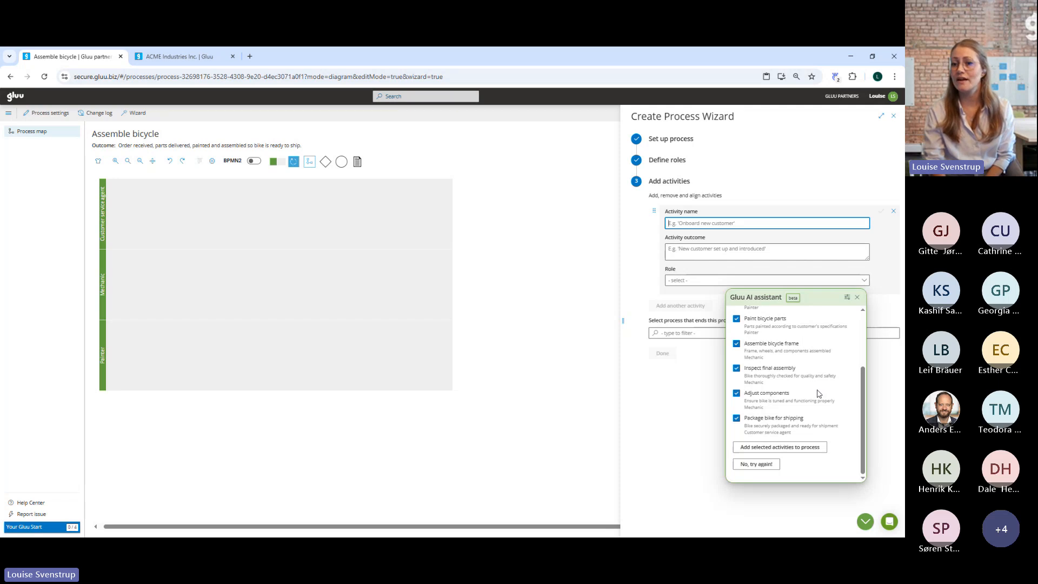
Review the AI-suggested activities, add all except Adjust components to the process and finish the wizard without an ending process.
scroll(819, 394, "up", 3)
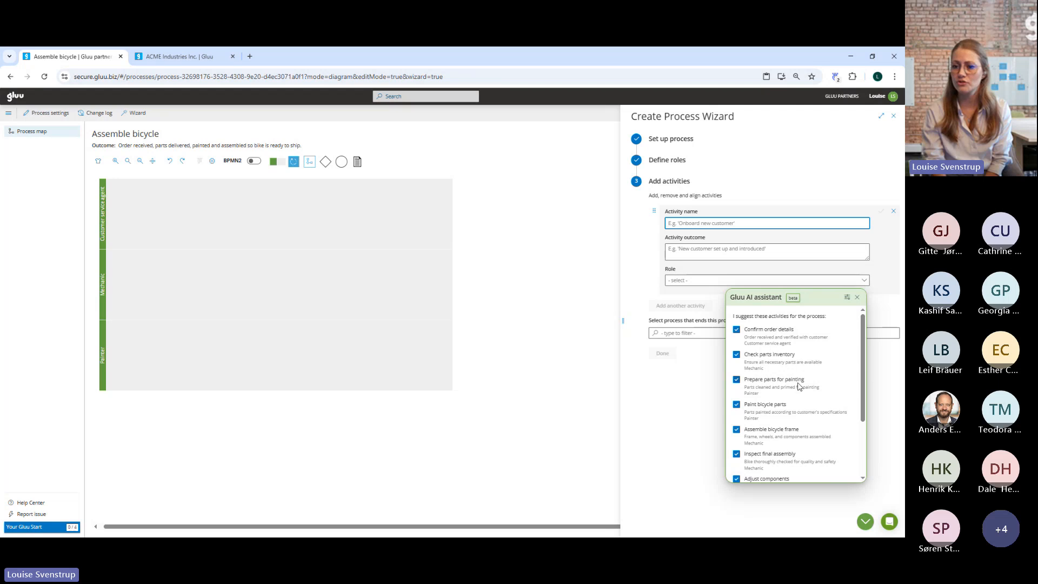
scroll(824, 386, "down", 2)
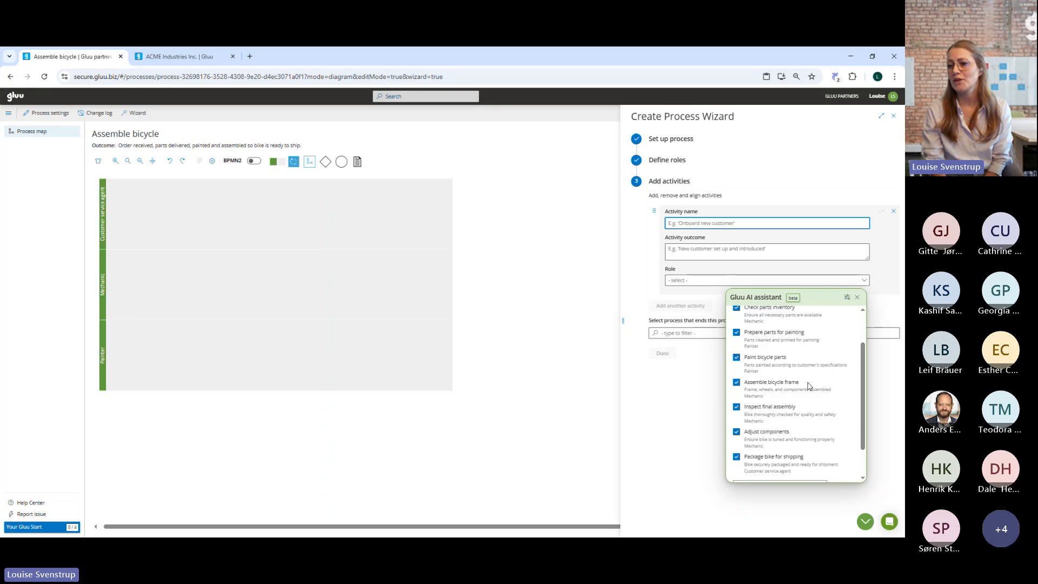
scroll(809, 386, "down", 2)
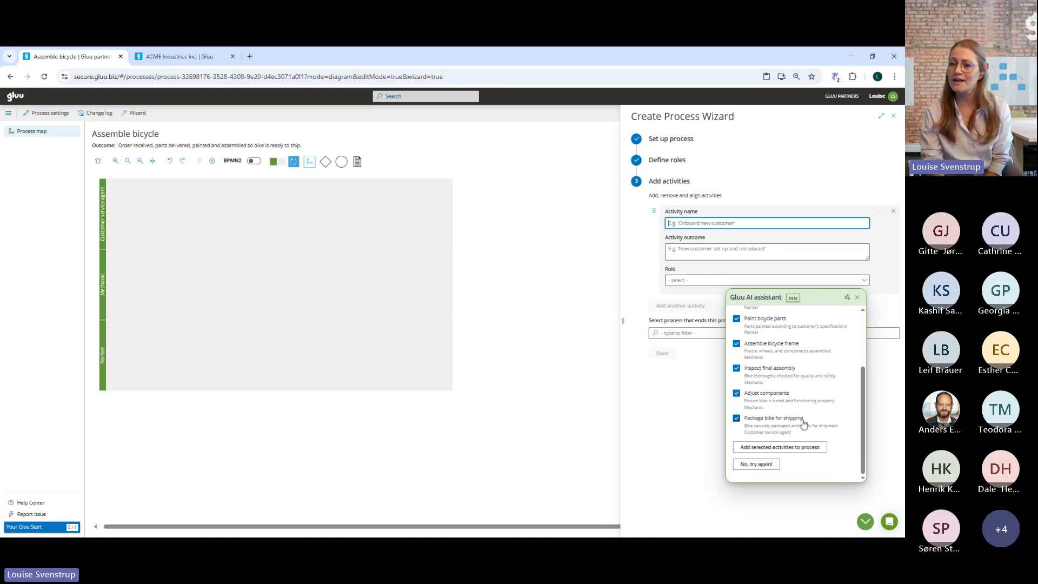
scroll(803, 423, "up", 3)
scroll(795, 424, "down", 3)
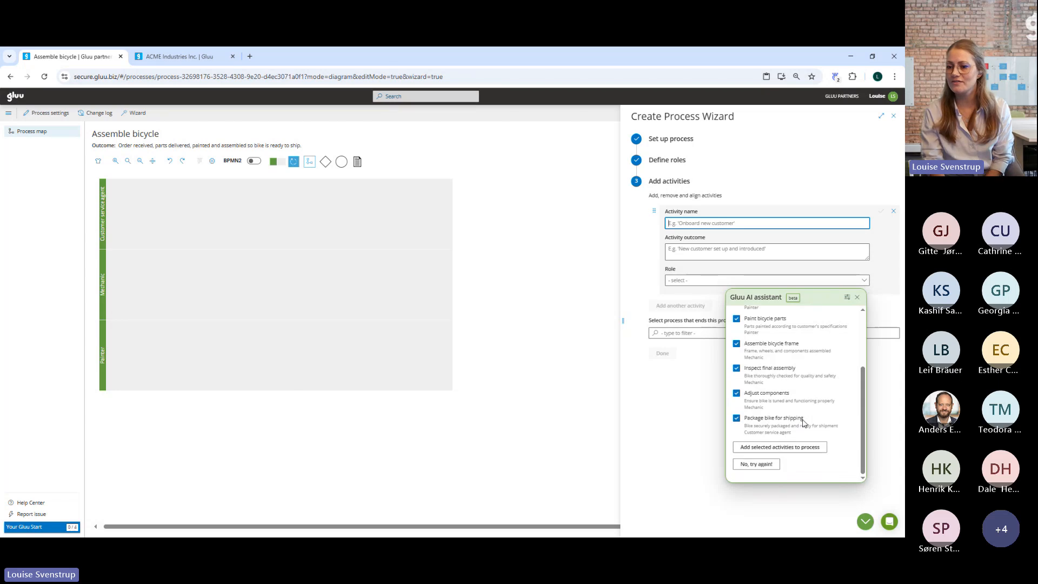
left_click(737, 394)
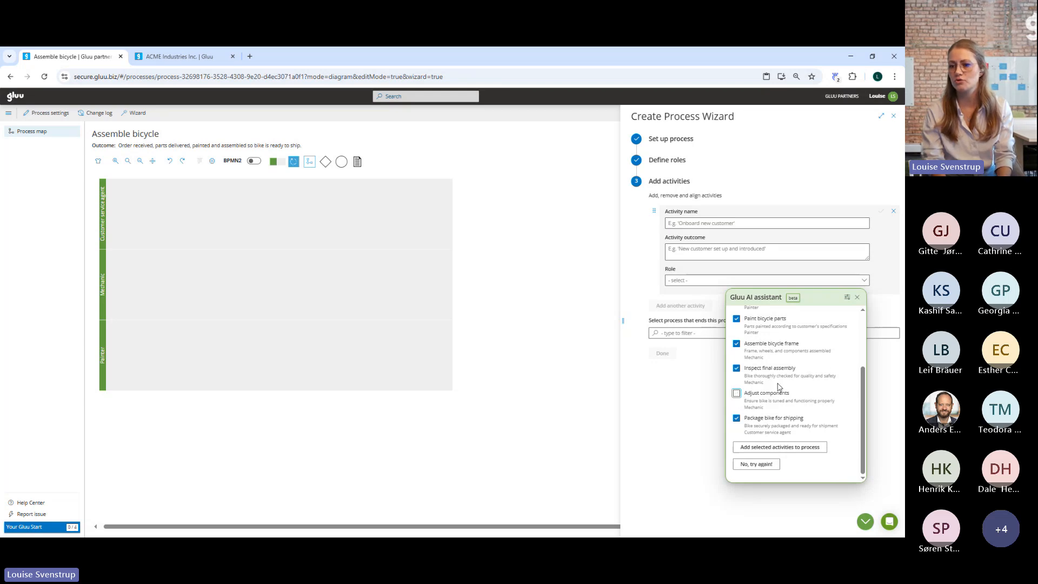
left_click(760, 448)
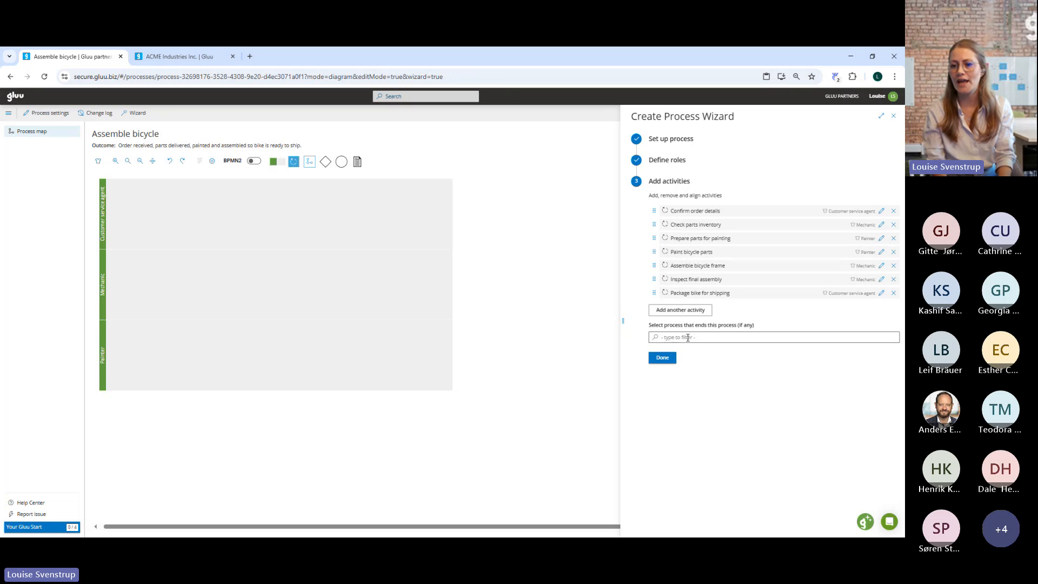
left_click(662, 359)
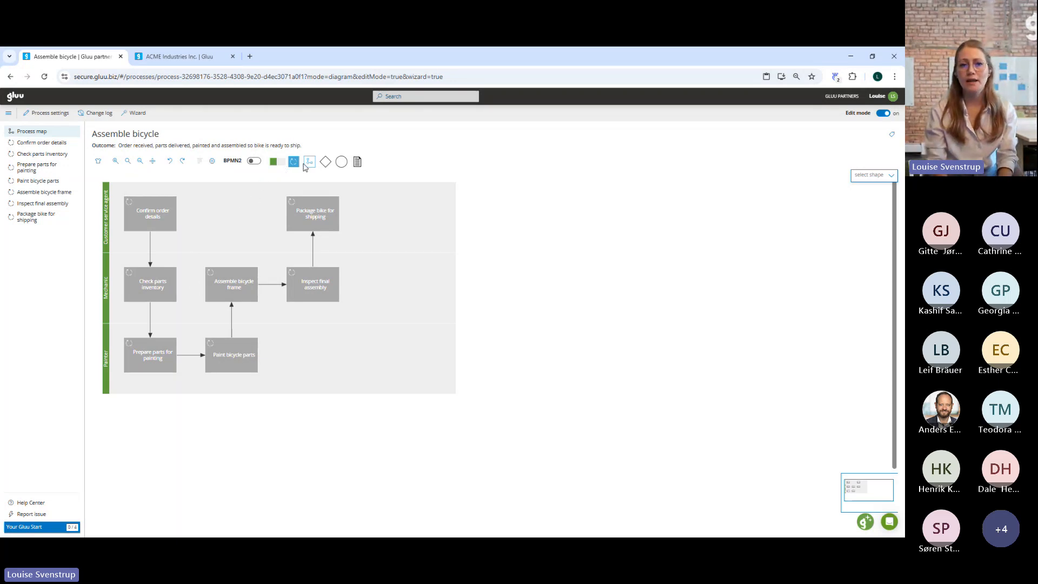
Place a new unnamed activity after Package bike for shipping in the Customer service agent lane and connect the two with a flow line.
left_click_drag(294, 163, 399, 212)
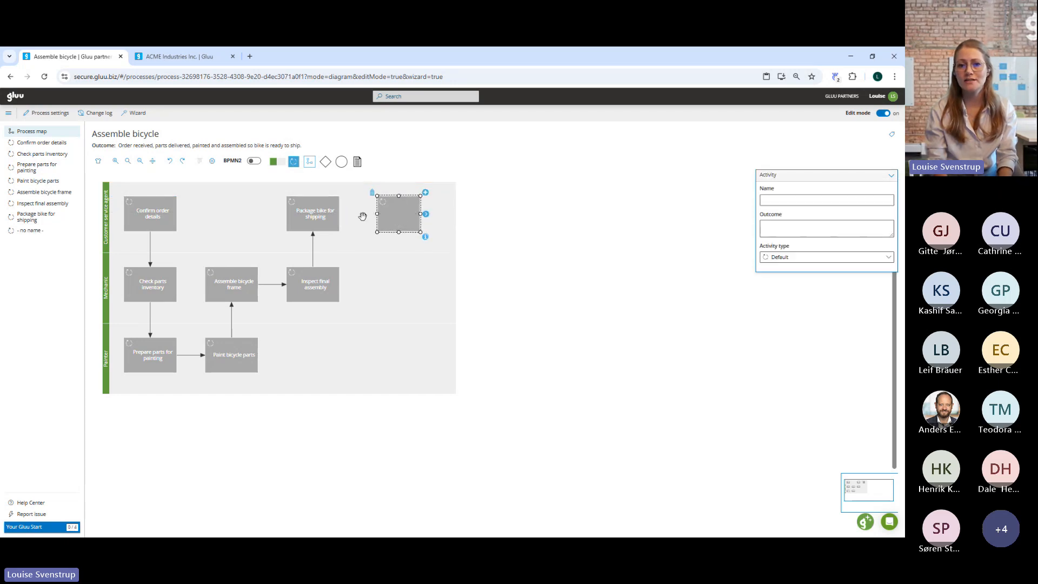
left_click(312, 218)
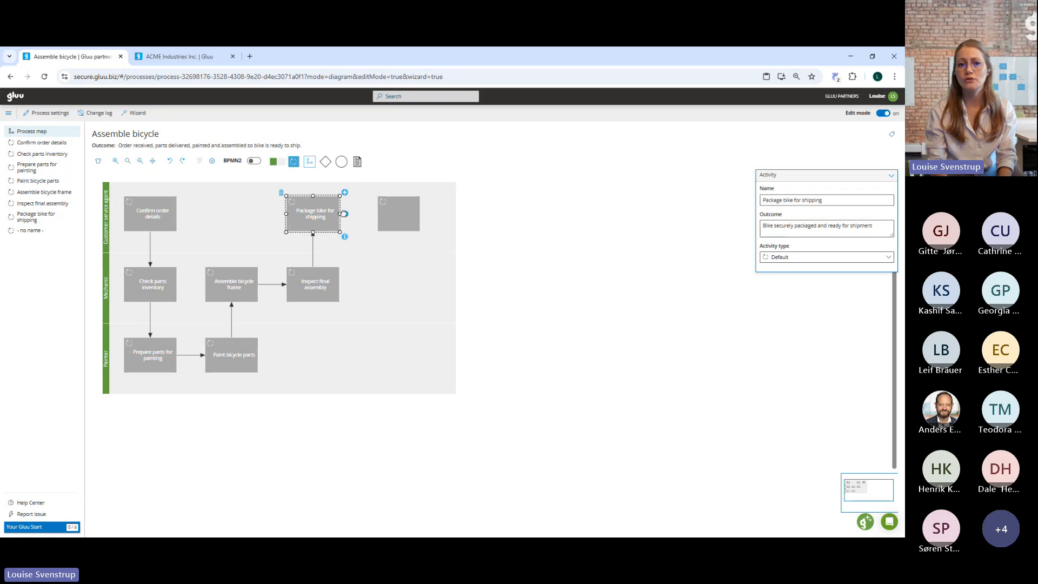
left_click_drag(345, 213, 391, 217)
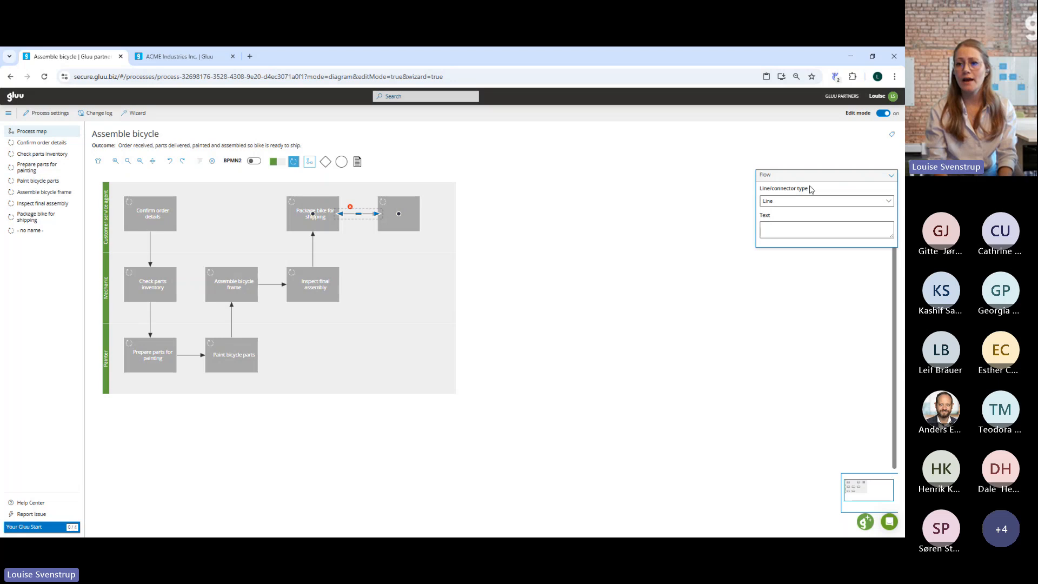
left_click_drag(800, 178, 540, 177)
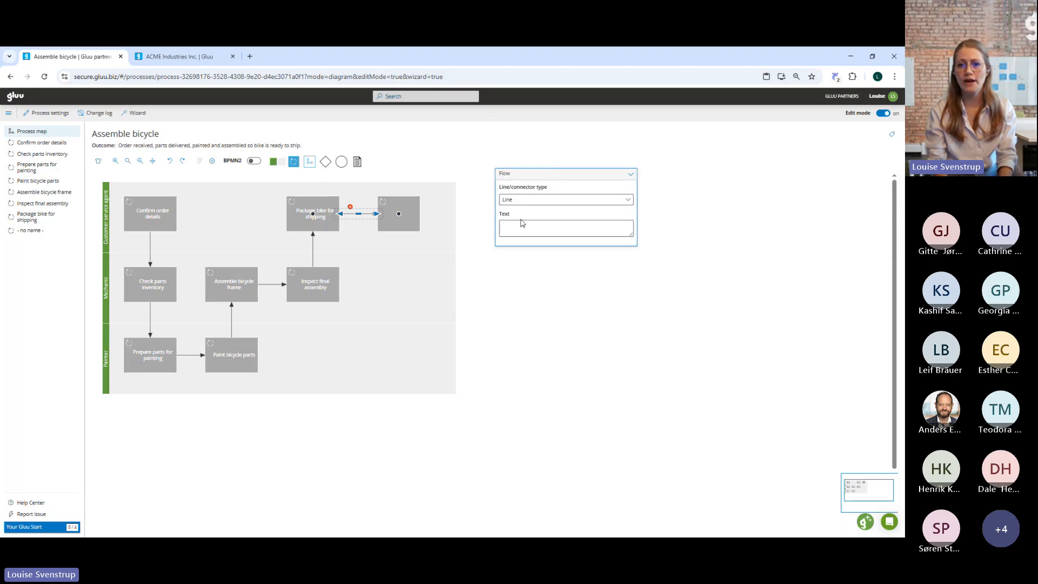
Name the unnamed activity after Package bike for shipping as Ship bike.
left_click(404, 211)
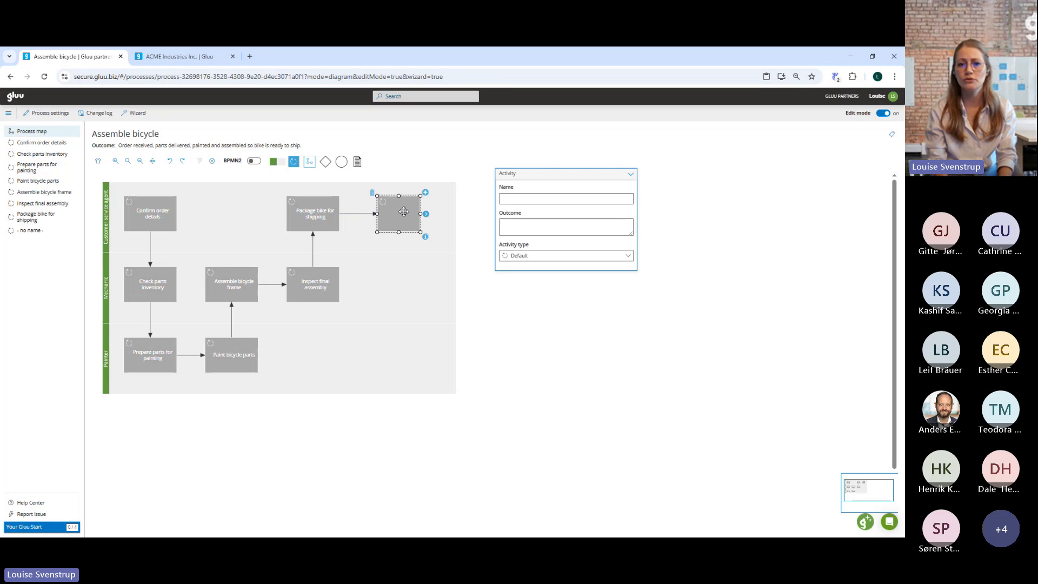
left_click(516, 198)
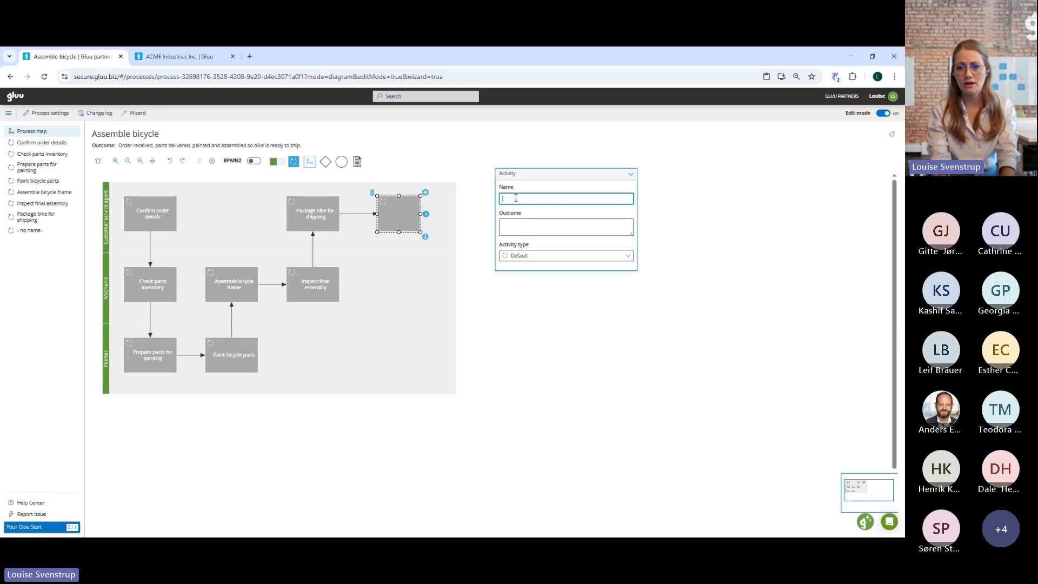
type("SHip")
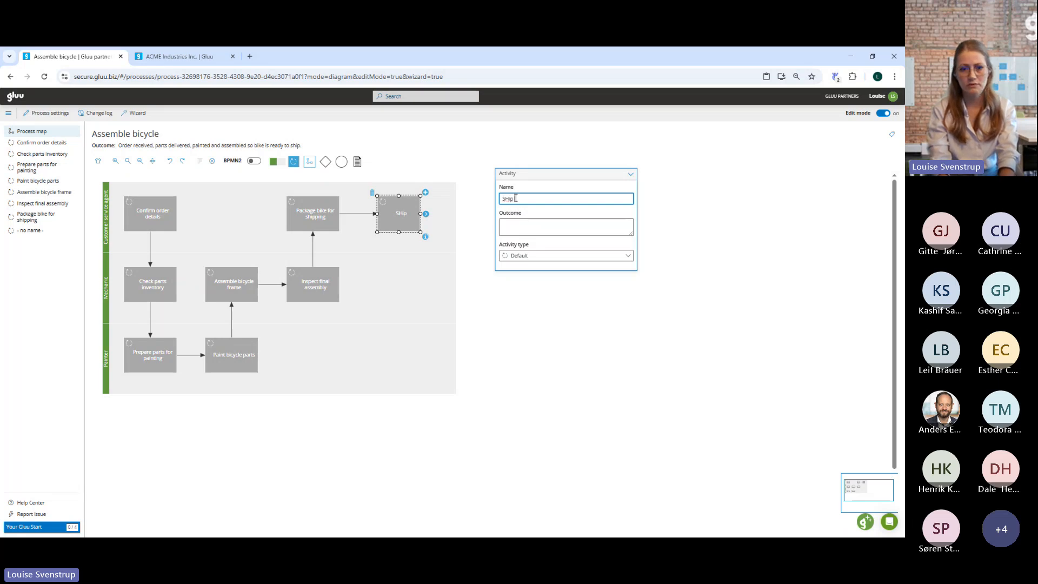
type(" b")
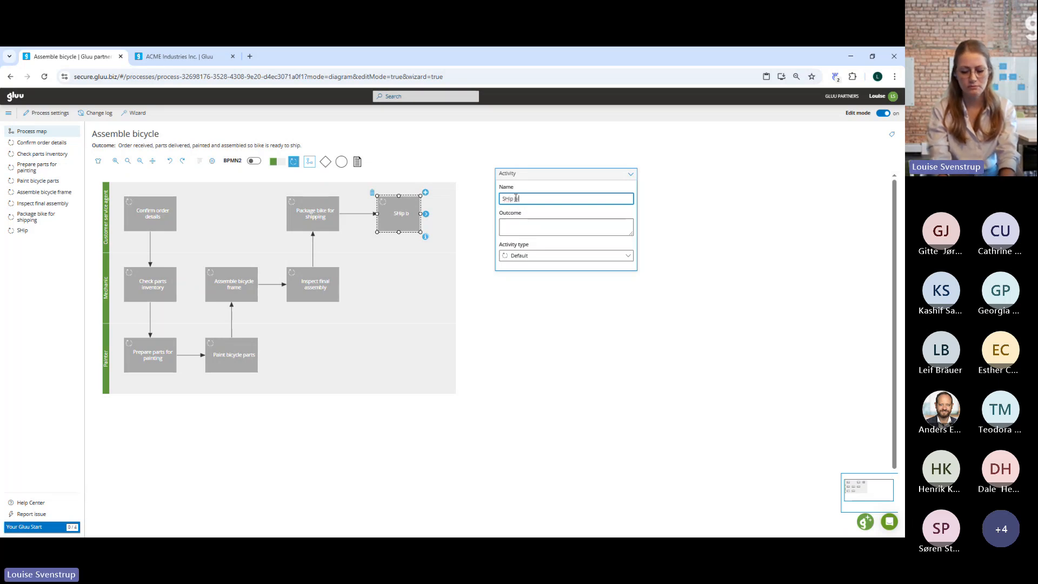
type("ike")
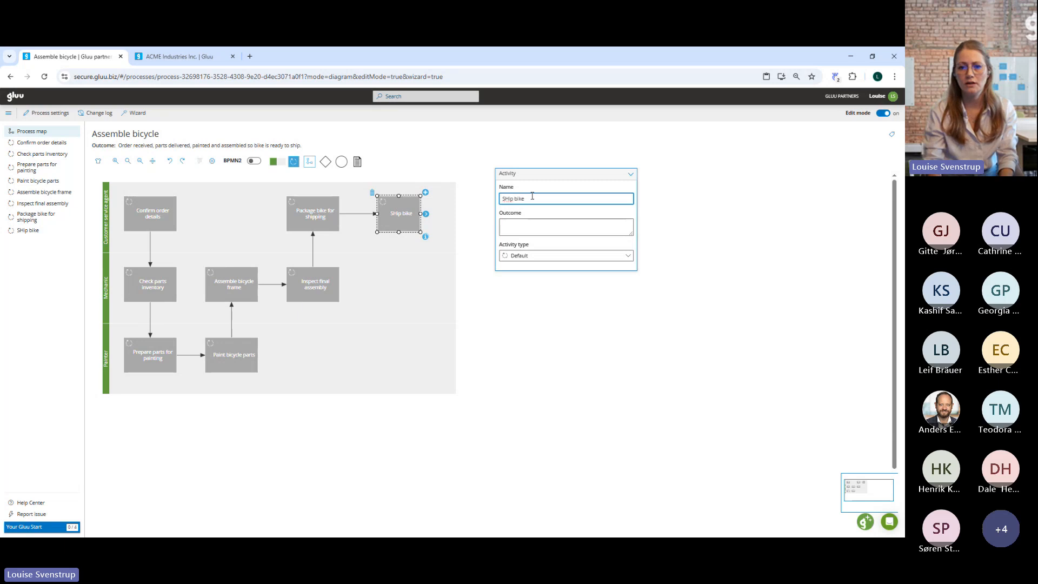
key("Left")
key("Left")
key("Left")
key("Left")
key("Left")
key("Left")
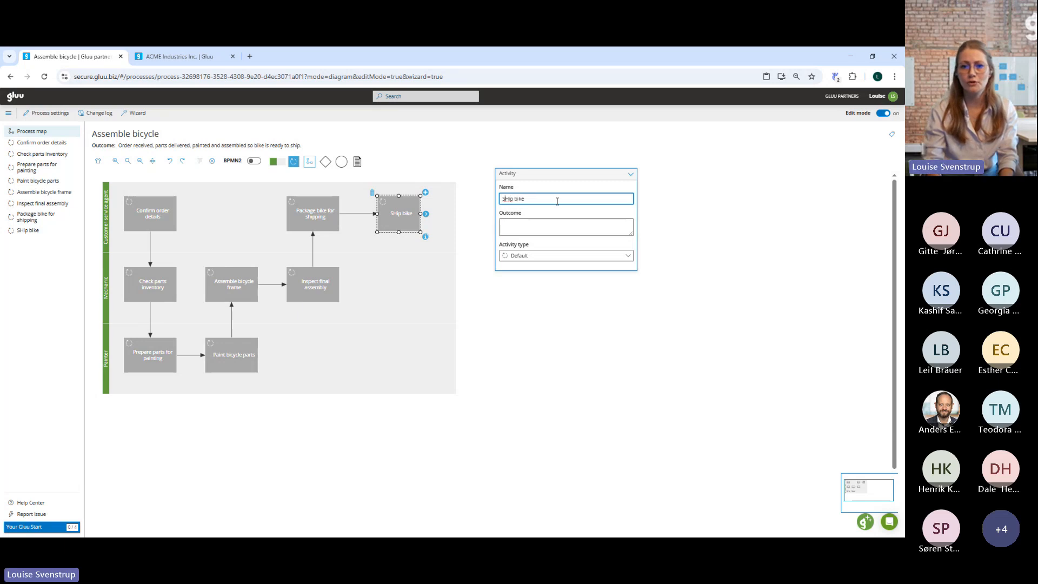
key("BackSpace")
type("h")
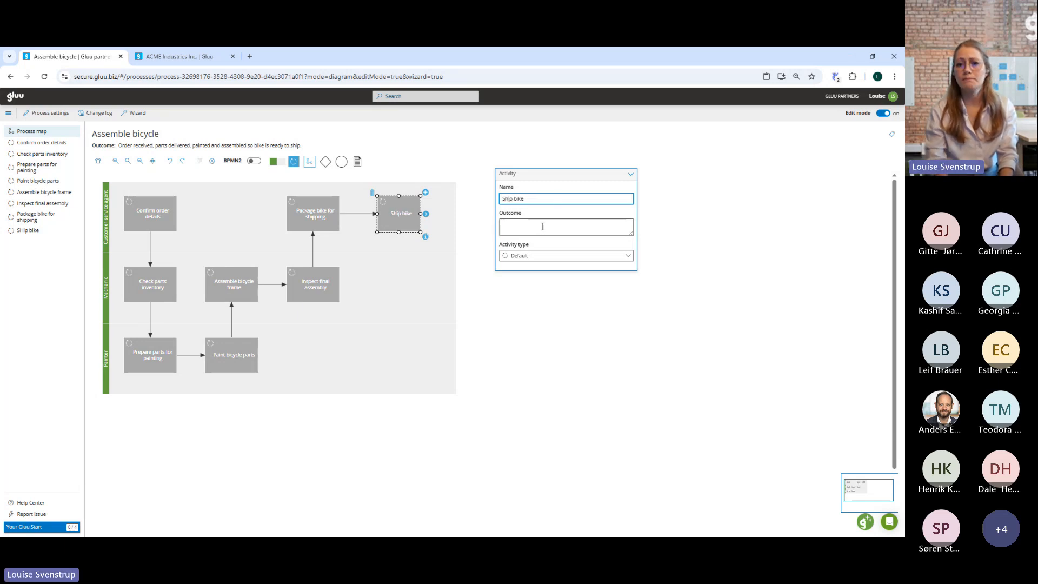
Try the Control activity type on the Ship bike activity and return it to Default.
left_click(541, 227)
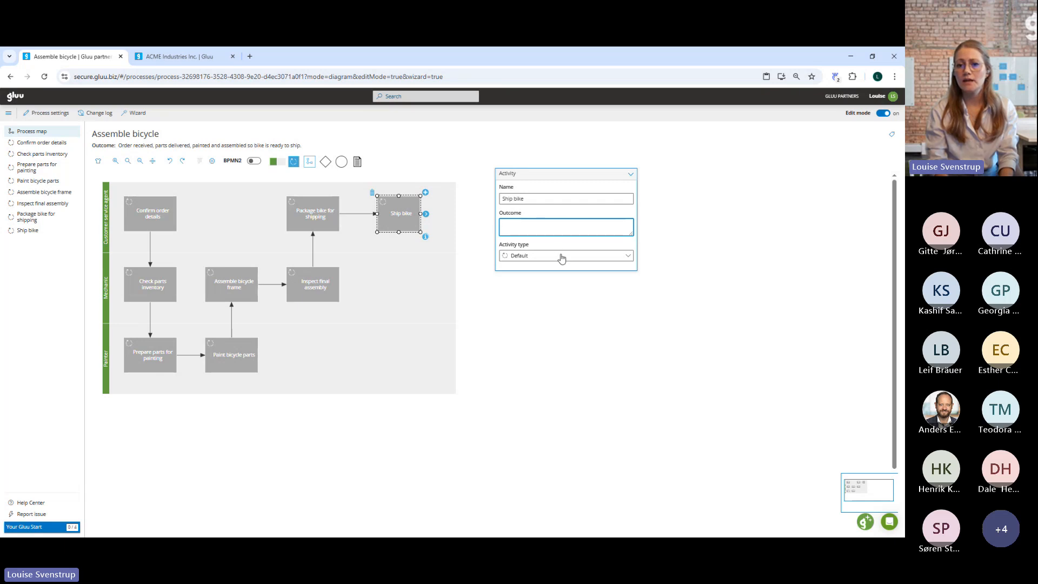
left_click(561, 259)
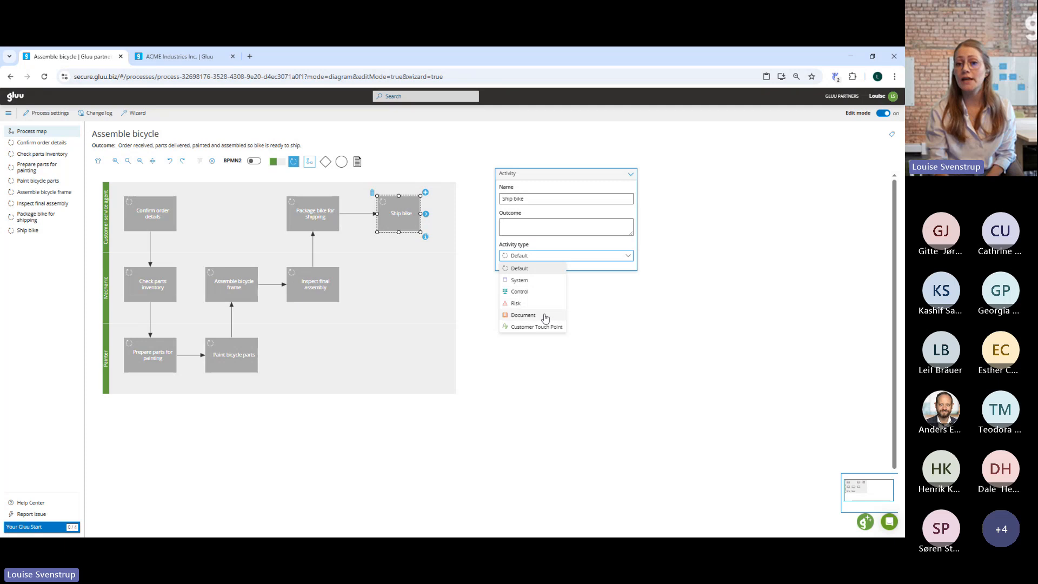
left_click(538, 293)
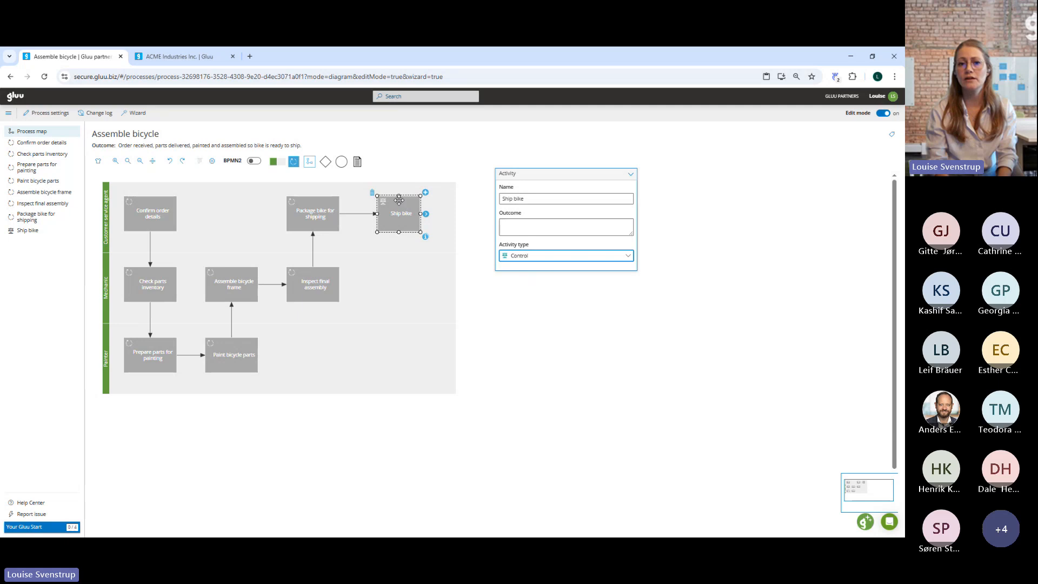
left_click(521, 263)
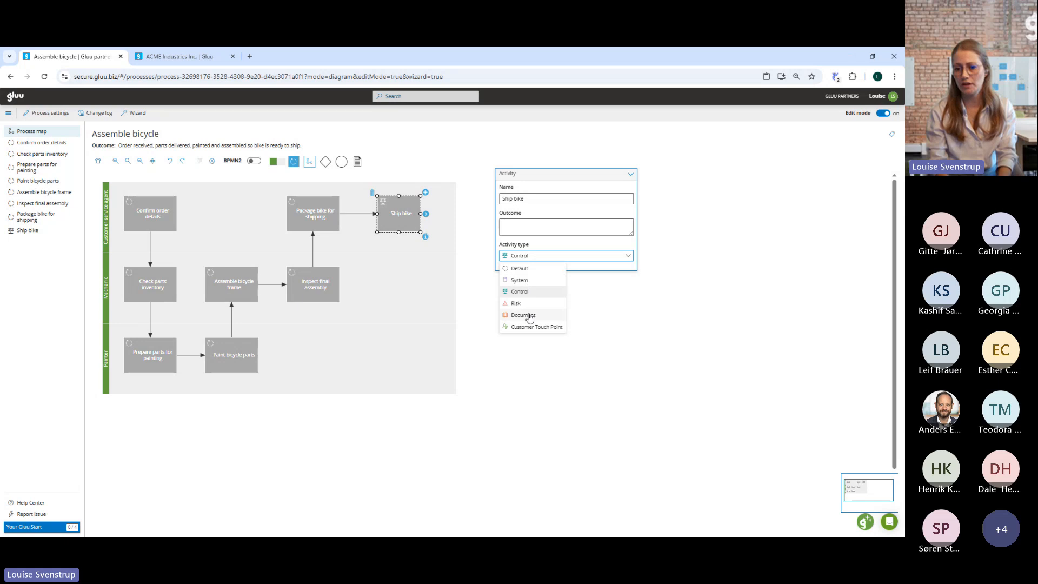
left_click(522, 269)
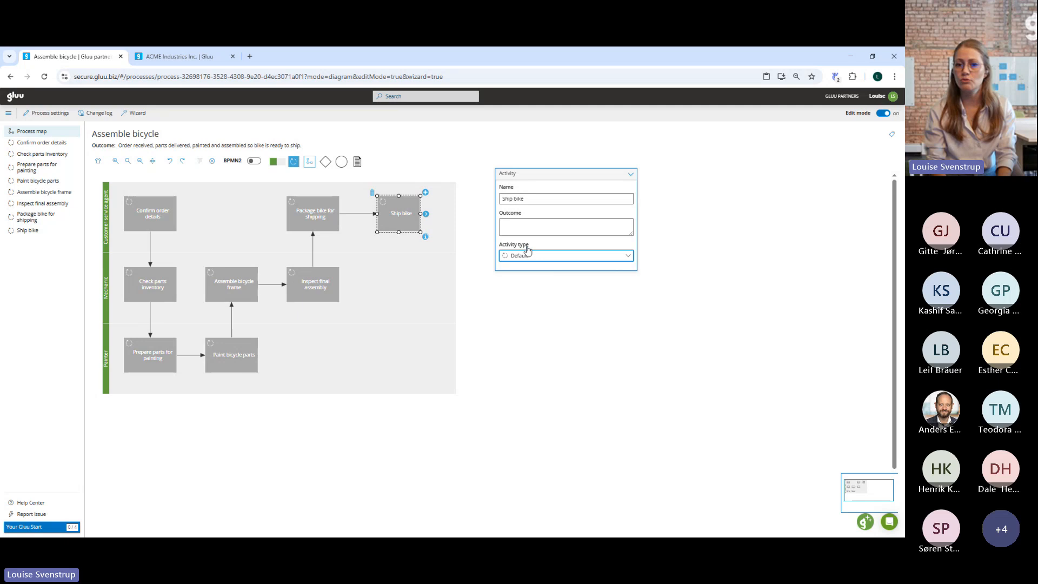
Set the activity type of Ship bike to Risk.
left_click(554, 256)
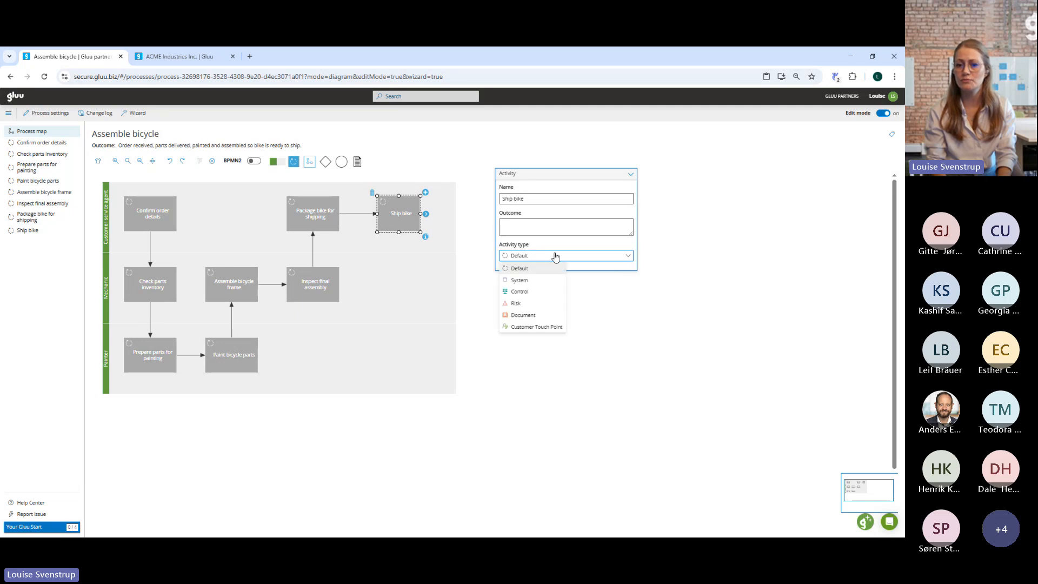
left_click(519, 303)
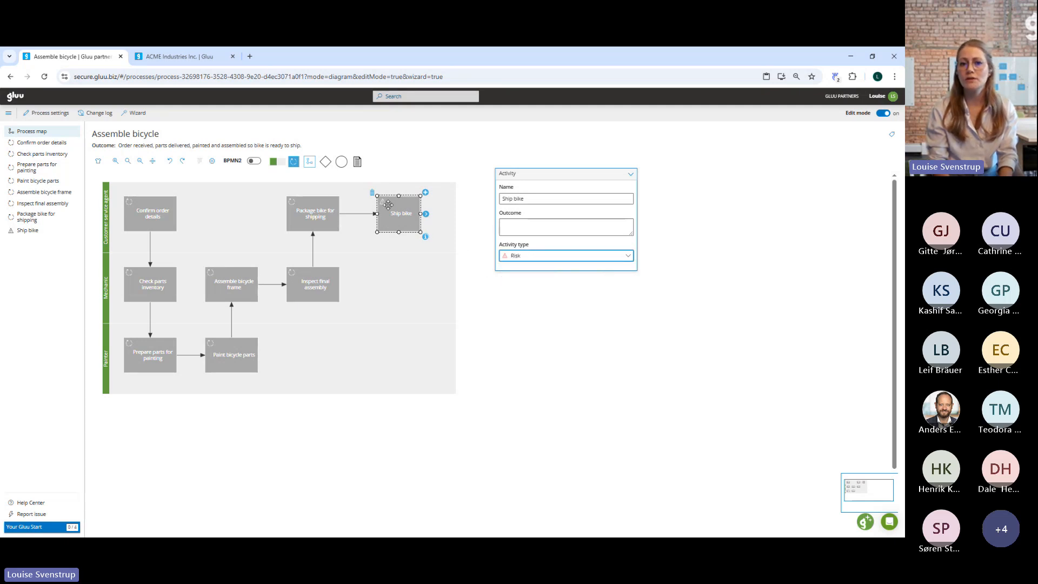
Open the Why and How description of Ship bike, enter a short placeholder text under How and close the description.
left_click(425, 237)
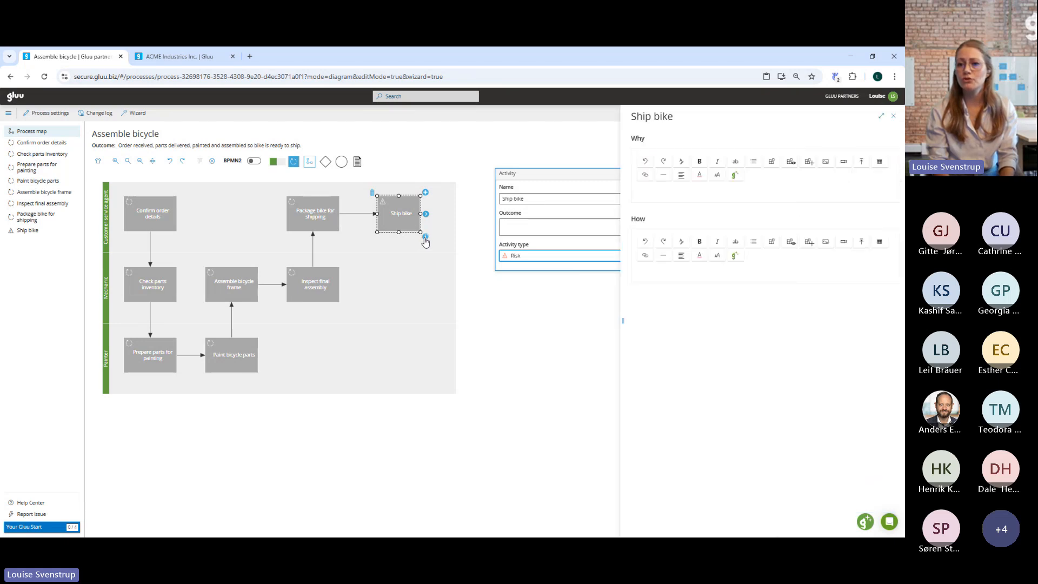
left_click(663, 186)
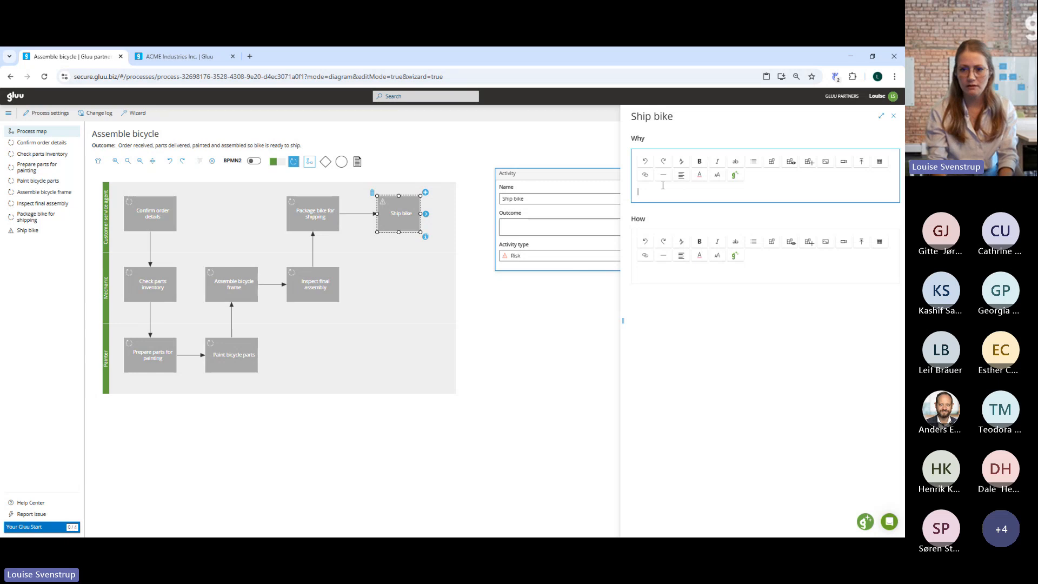
left_click(655, 269)
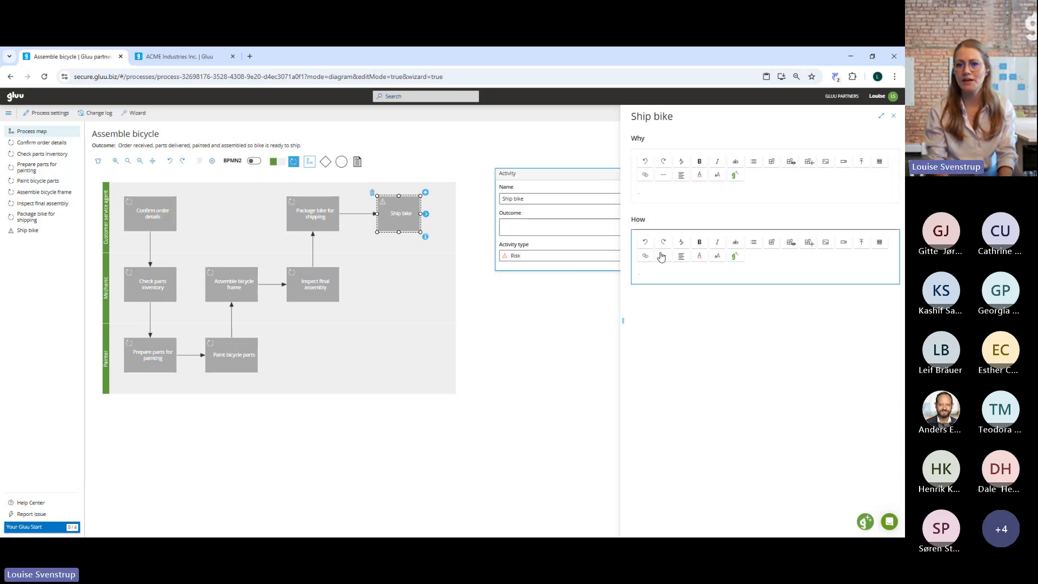
type("ksd")
left_click(326, 280)
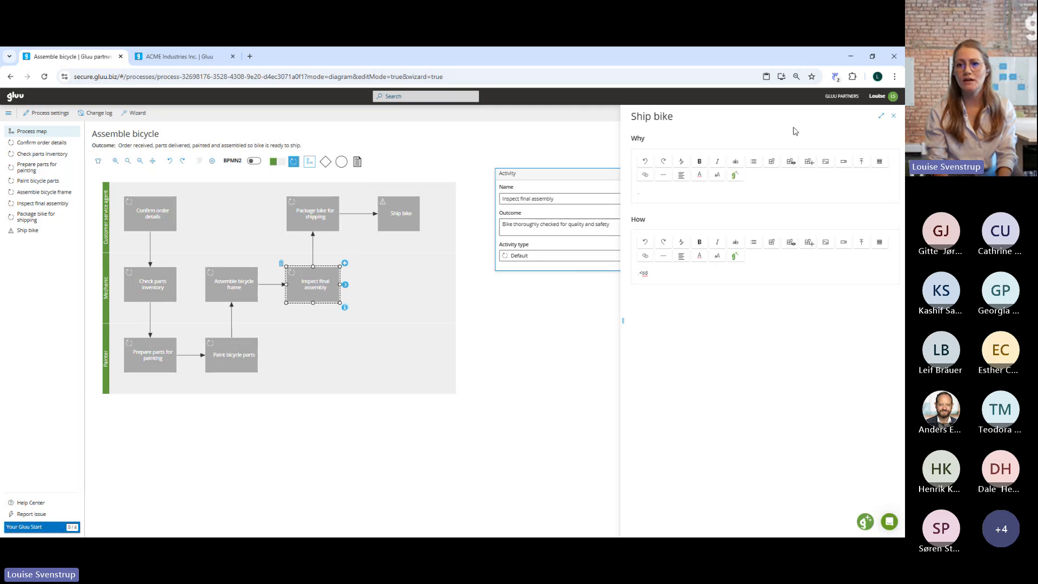
left_click(894, 115)
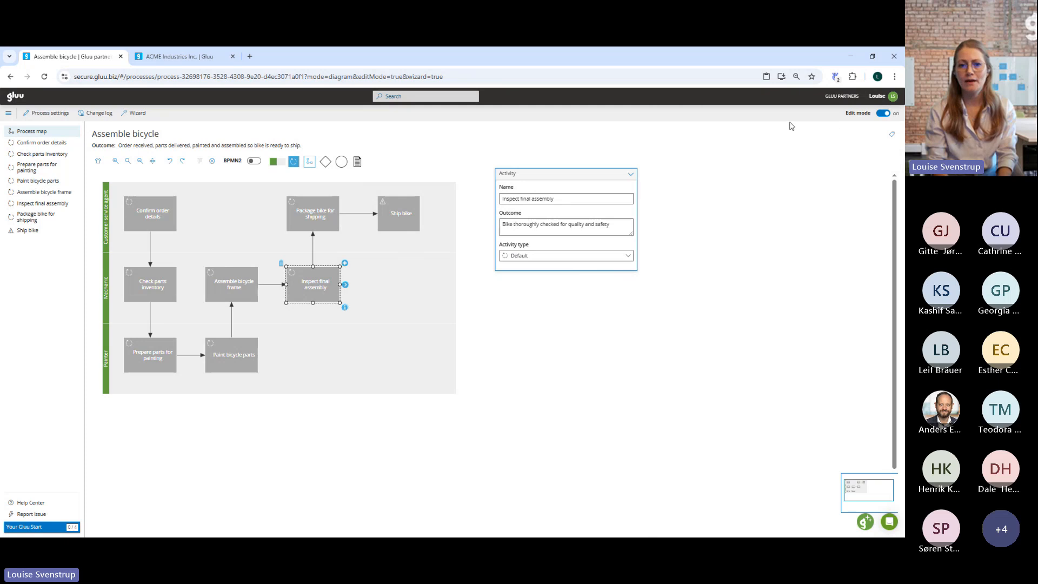
Colour the Ship bike activity red on the process map.
left_click(524, 191)
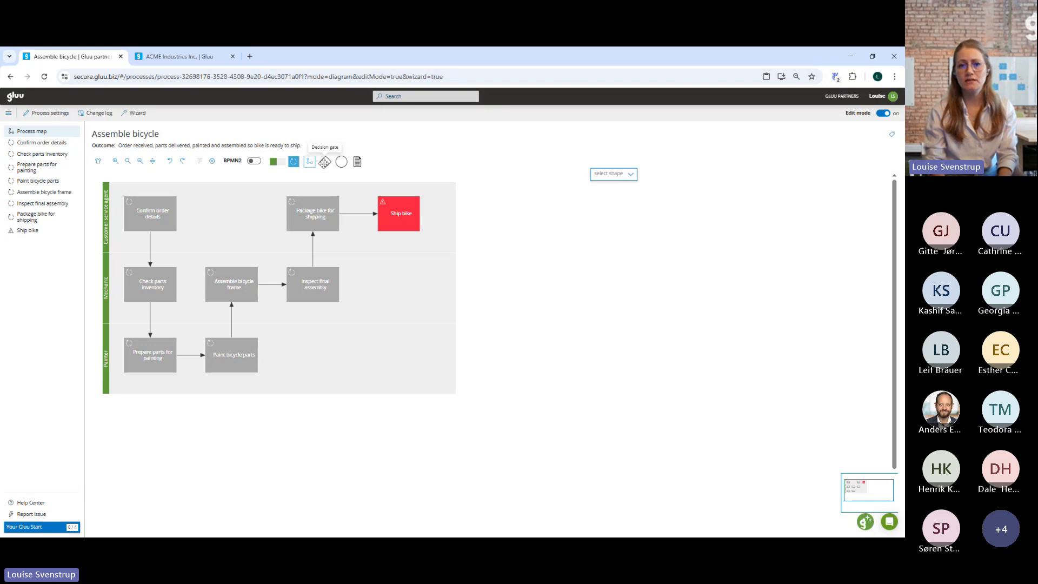
Place a decision gate after Inspect final assembly in the Mechanic lane and connect it to Ship bike with a flow labelled No.
mouse_move(324, 163)
left_mouse_down()
mouse_move(389, 323)
mouse_move(380, 284)
left_mouse_up()
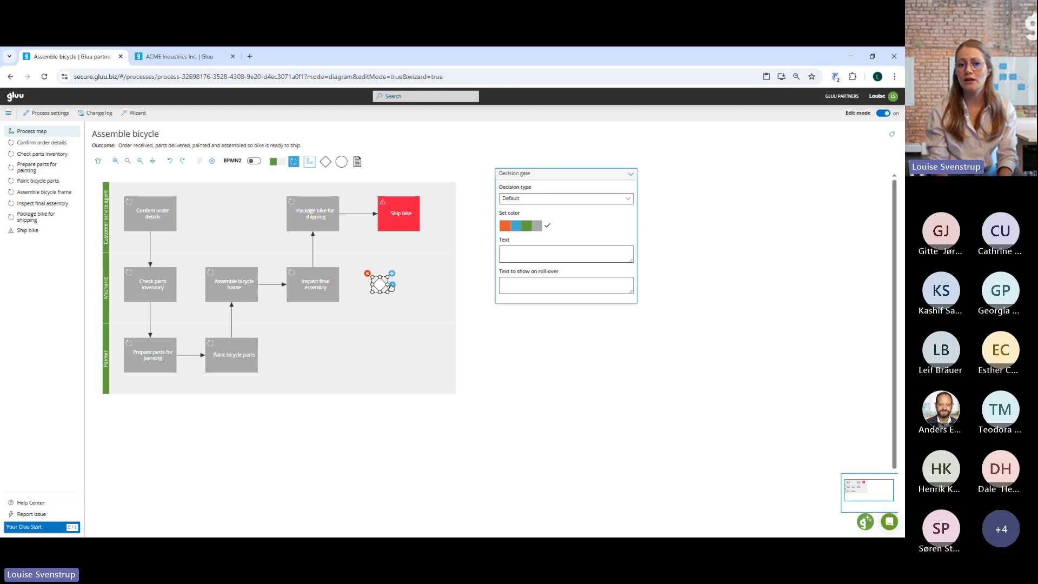
left_click_drag(393, 287, 399, 216)
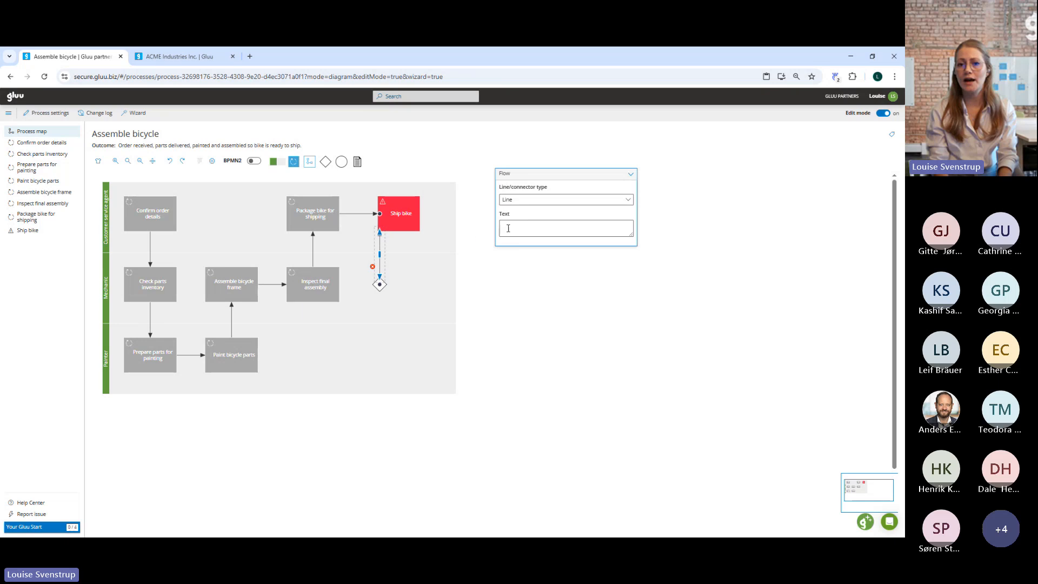
left_click(524, 222)
type("No")
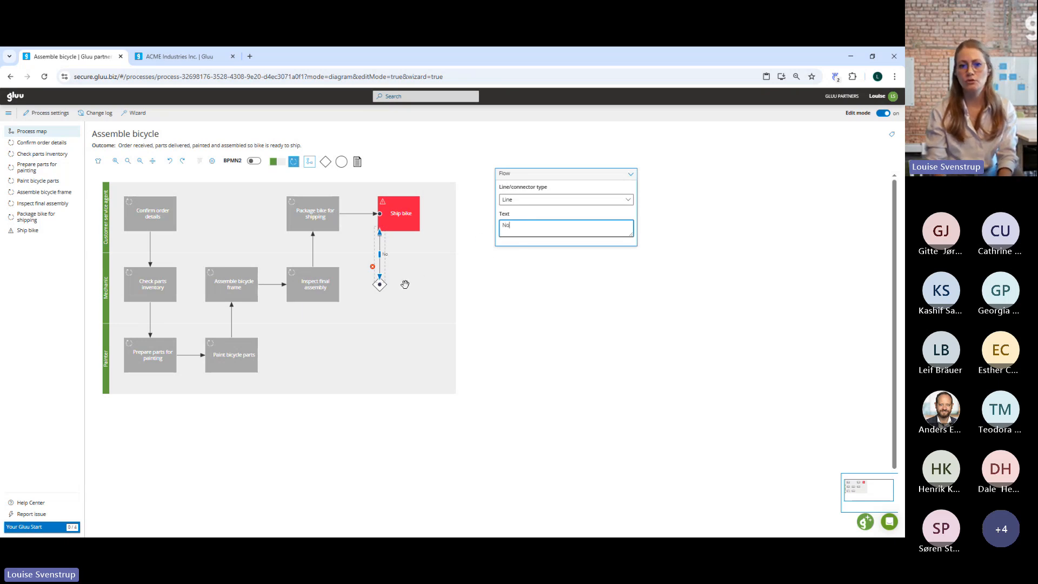
Connect the decision gate to Inspect final assembly with a flow labelled Yes.
left_click(380, 287)
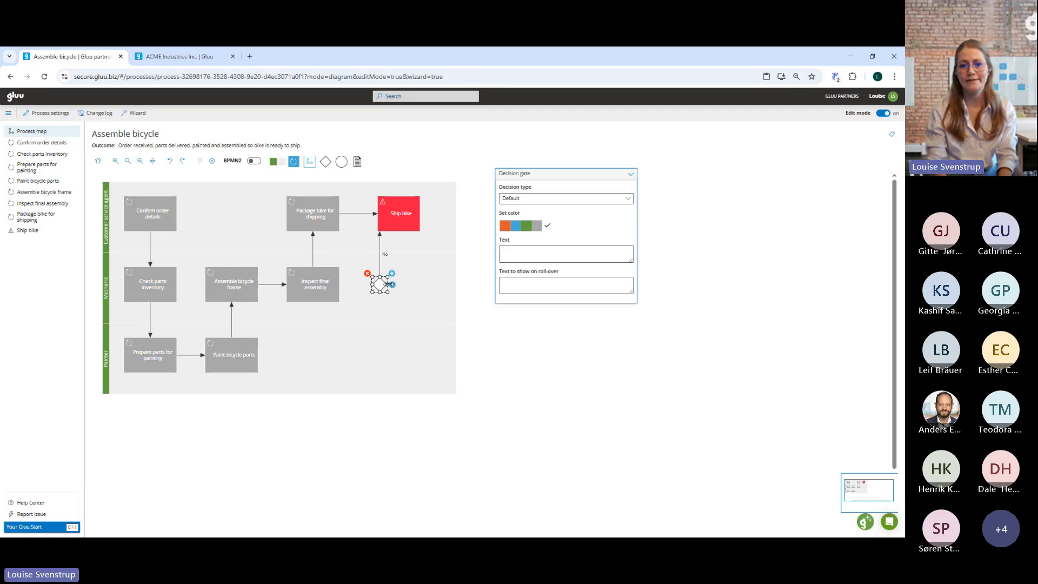
left_click_drag(393, 285, 301, 295)
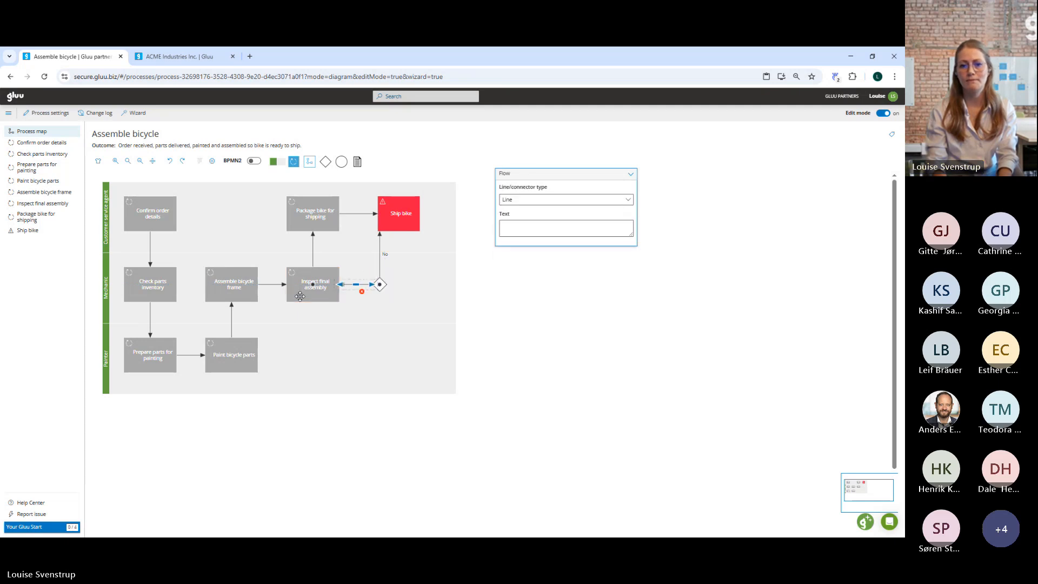
left_click(523, 227)
type("Y")
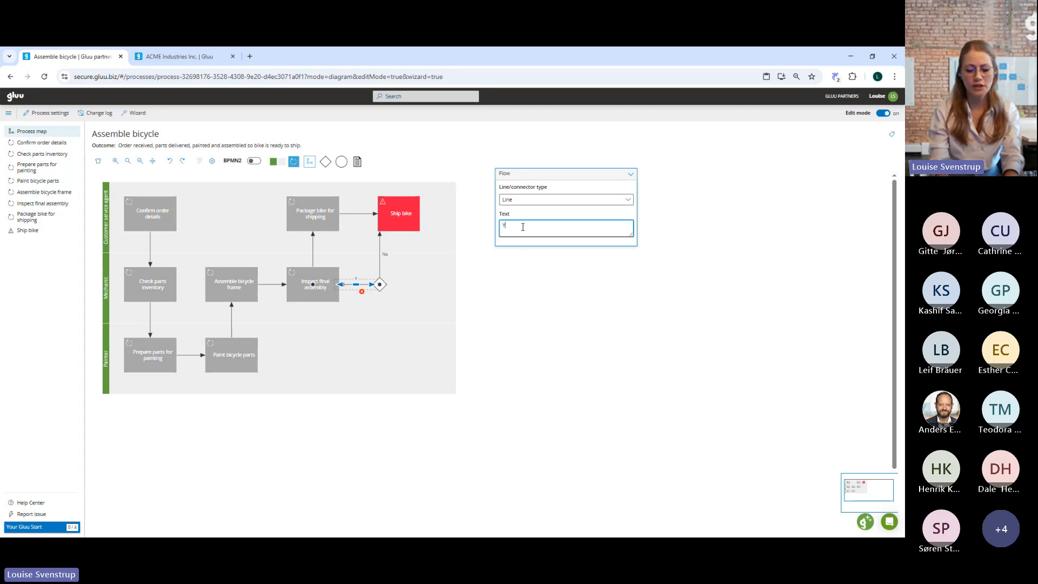
type("es")
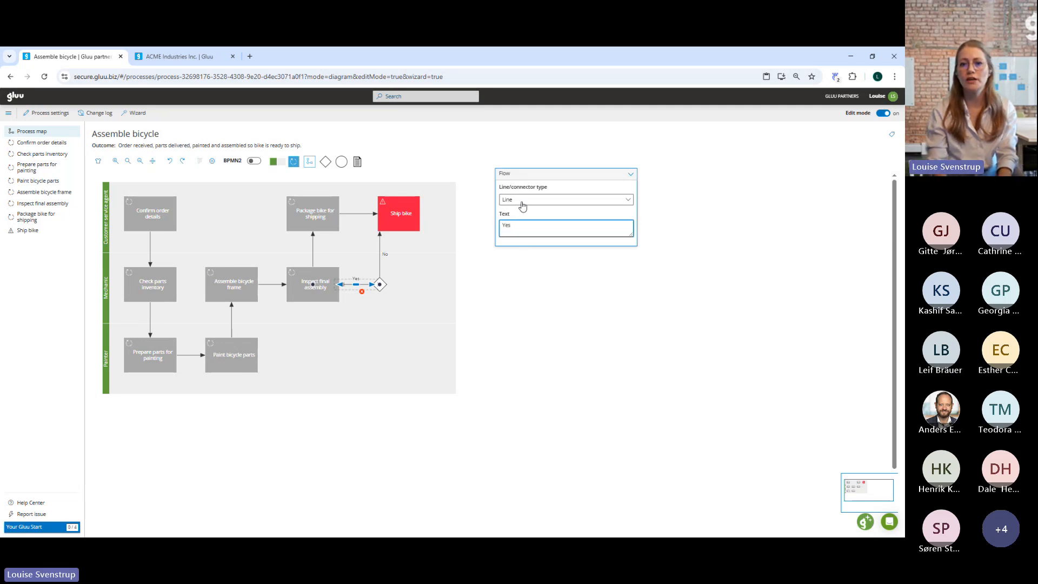
Change the connector type of the decision gate's Yes and No flows to Dotted.
left_click(523, 206)
left_click(523, 226)
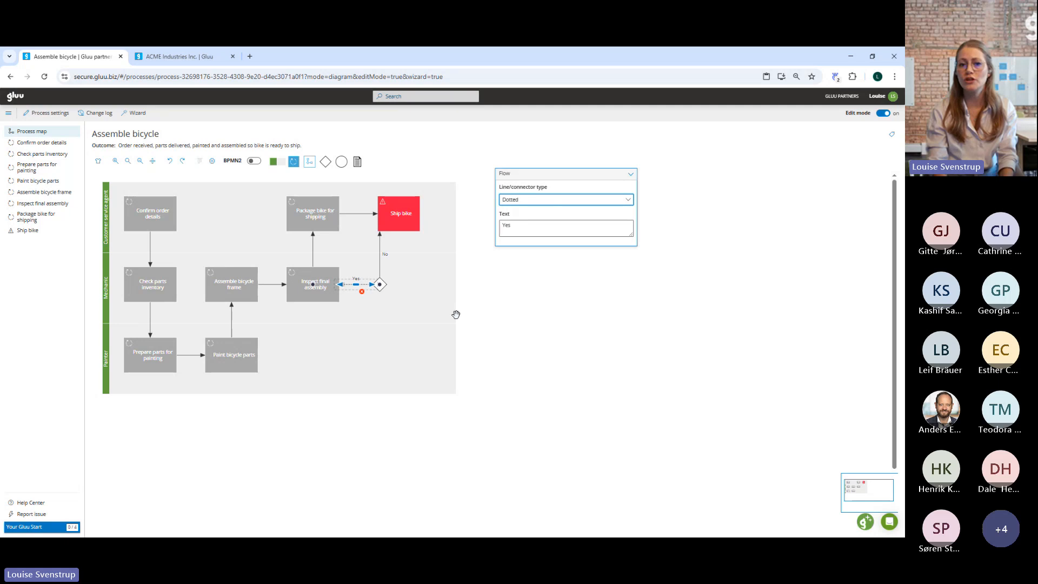
left_click(379, 271)
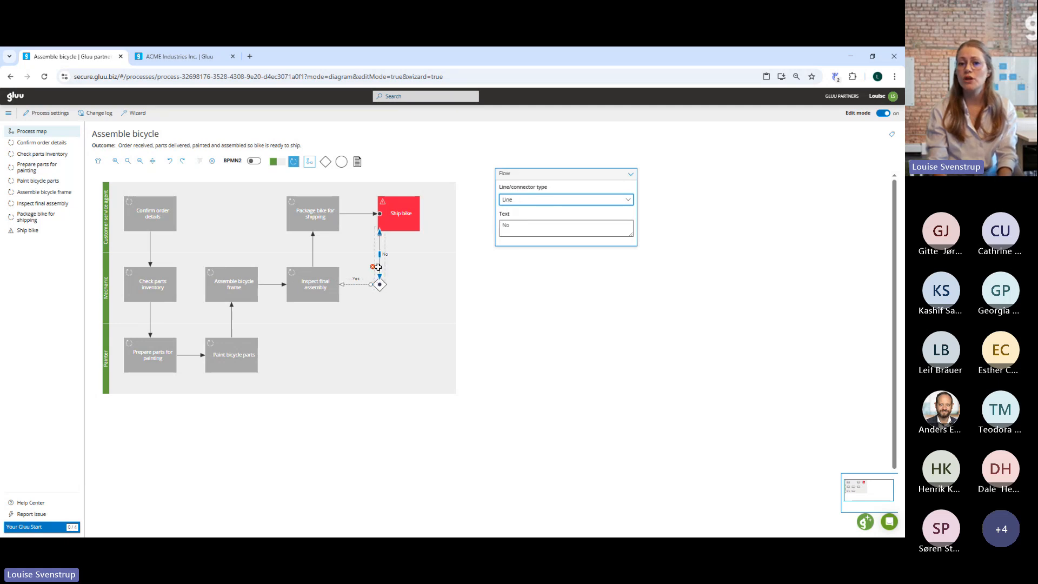
left_click(521, 198)
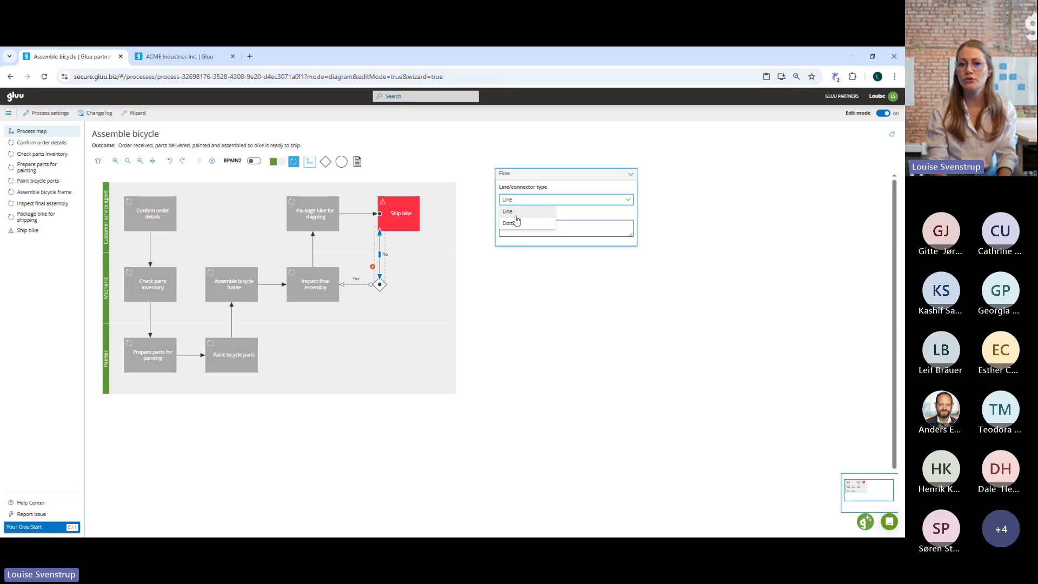
left_click(513, 222)
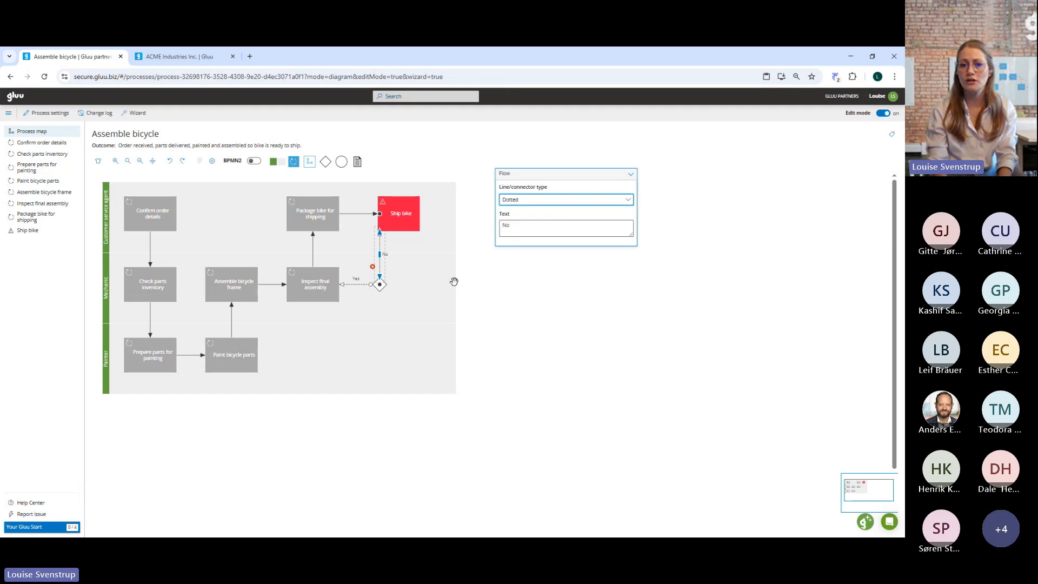
left_click(372, 348)
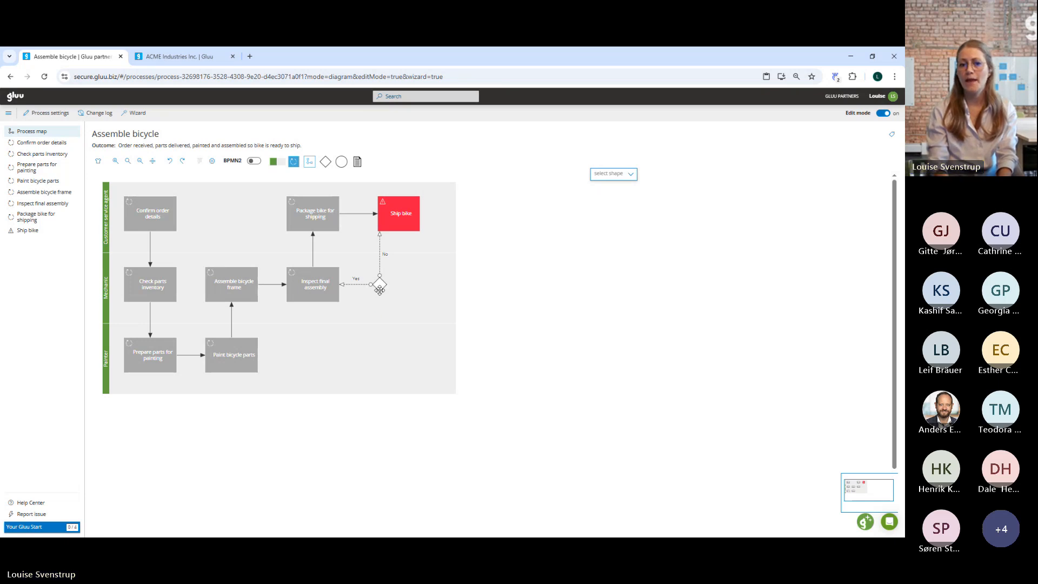
Move the decision gate so that it lines up directly beneath the Ship bike activity.
left_click_drag(380, 285, 402, 285)
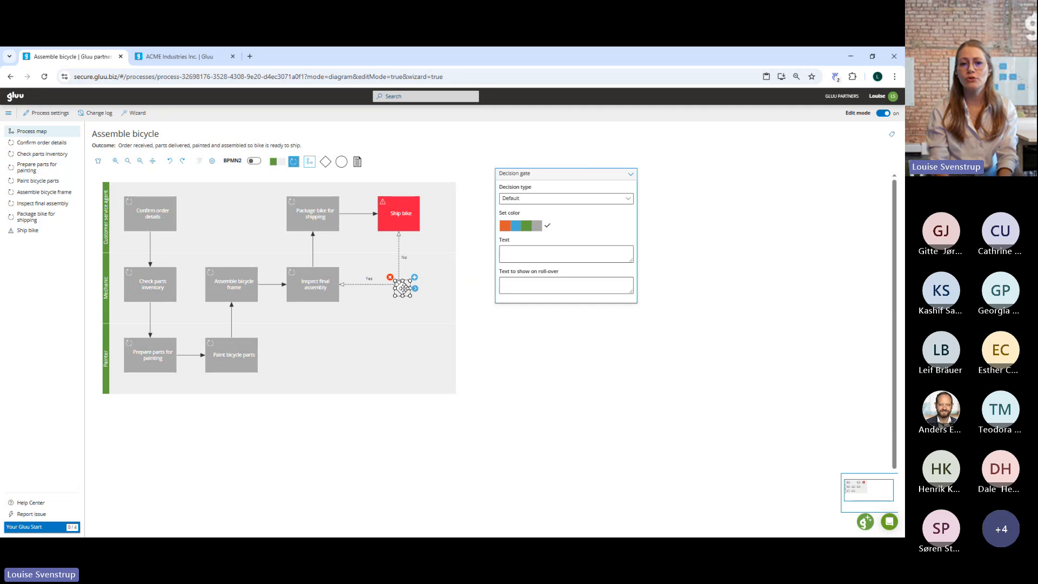
left_click_drag(403, 288, 399, 289)
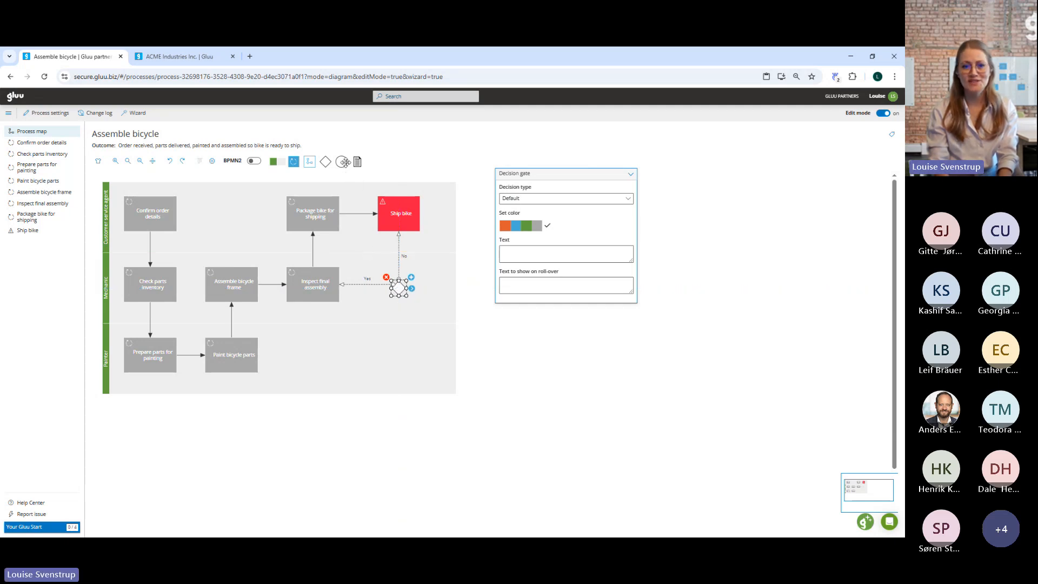
Place a start event in the Painter lane below the decision gate.
mouse_move(341, 164)
left_mouse_down()
mouse_move(437, 327)
mouse_move(384, 367)
mouse_move(411, 371)
left_mouse_up()
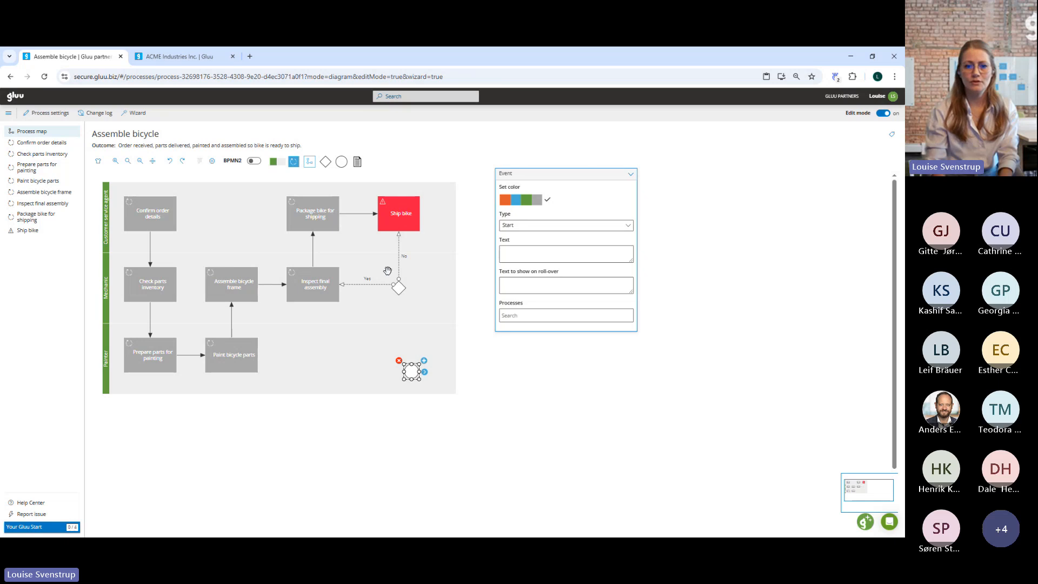
Move the decision gate close to Inspect final assembly and place the event directly after Ship bike, connected by a flow from that activity.
left_click_drag(400, 286, 358, 287)
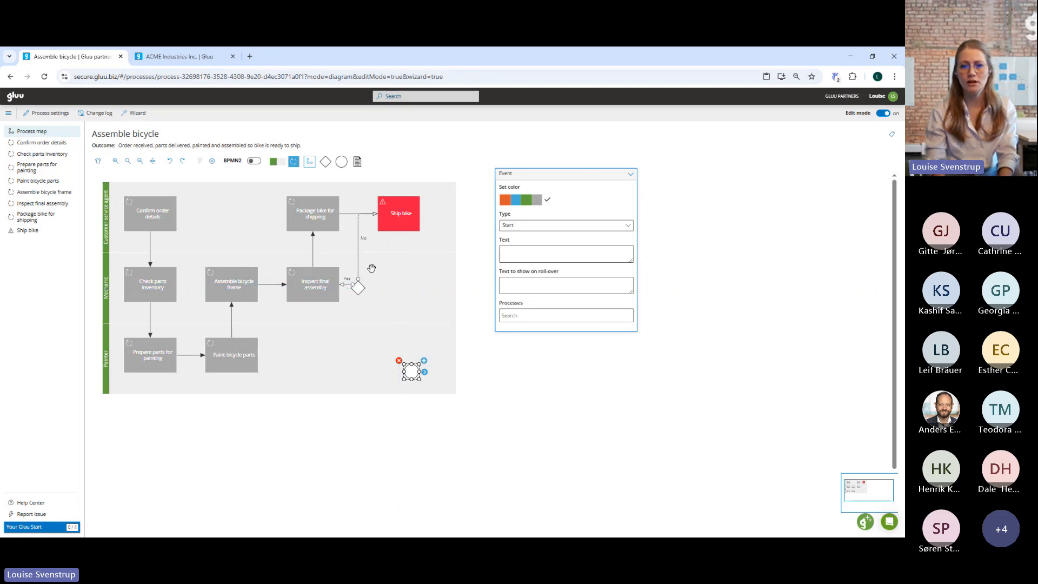
left_click(400, 216)
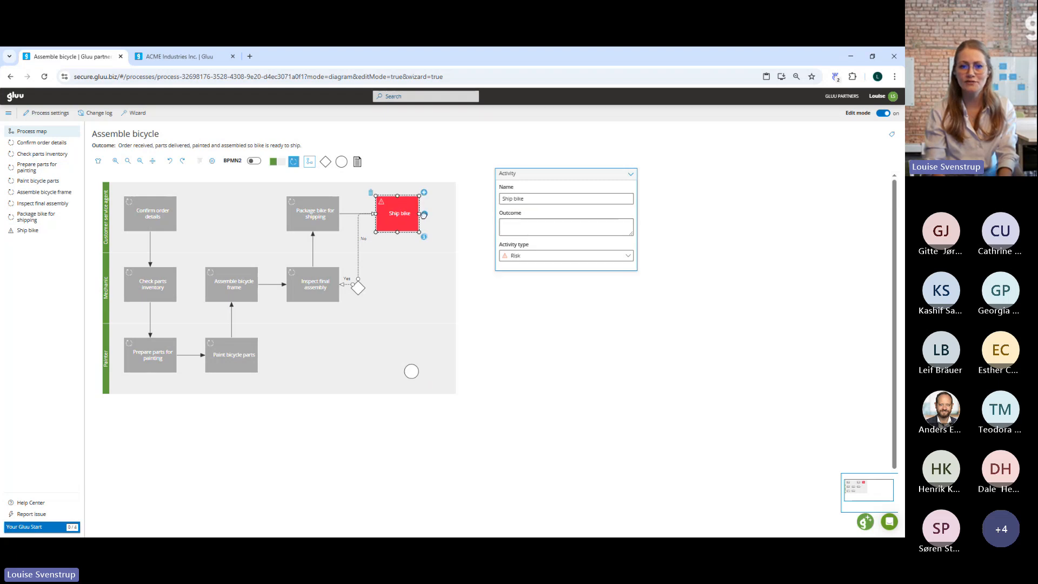
mouse_move(426, 214)
left_mouse_down()
mouse_move(410, 250)
mouse_move(413, 364)
mouse_move(398, 371)
left_mouse_up()
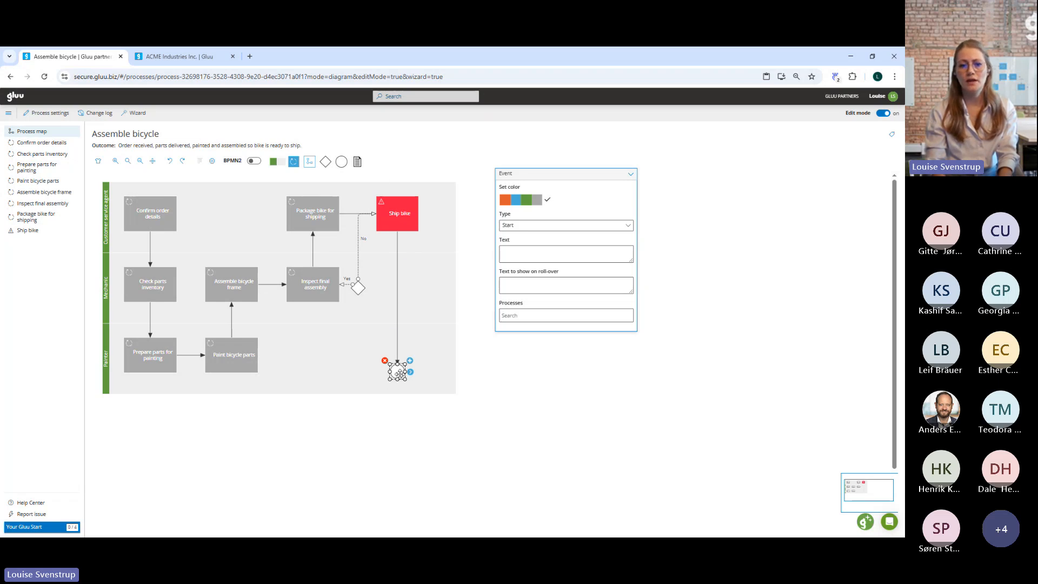
mouse_move(400, 373)
left_mouse_down()
mouse_move(448, 199)
mouse_move(437, 214)
left_mouse_up()
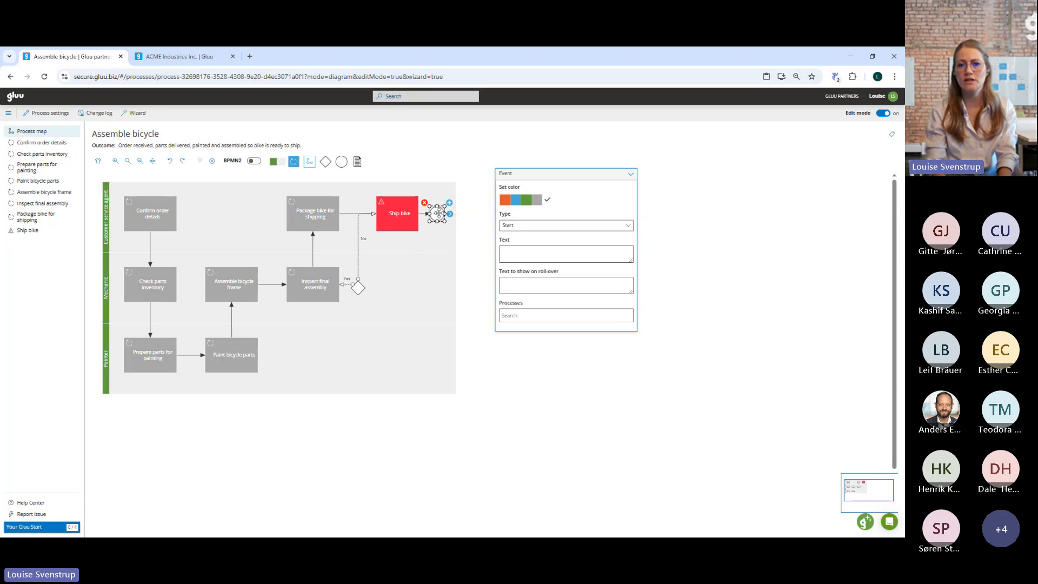
Color the event after Ship bike green and set its type to End.
left_click(525, 201)
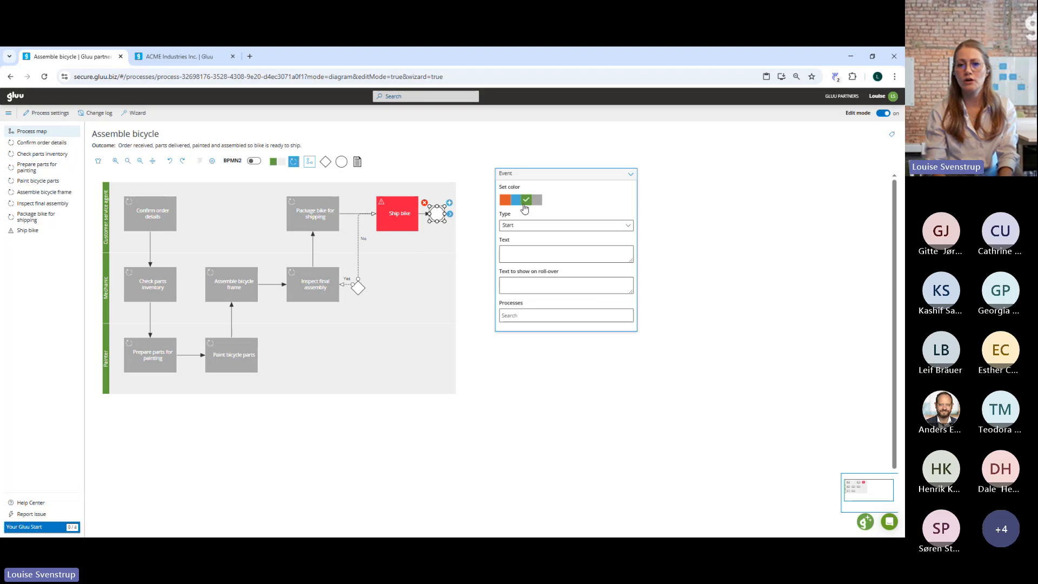
left_click(529, 226)
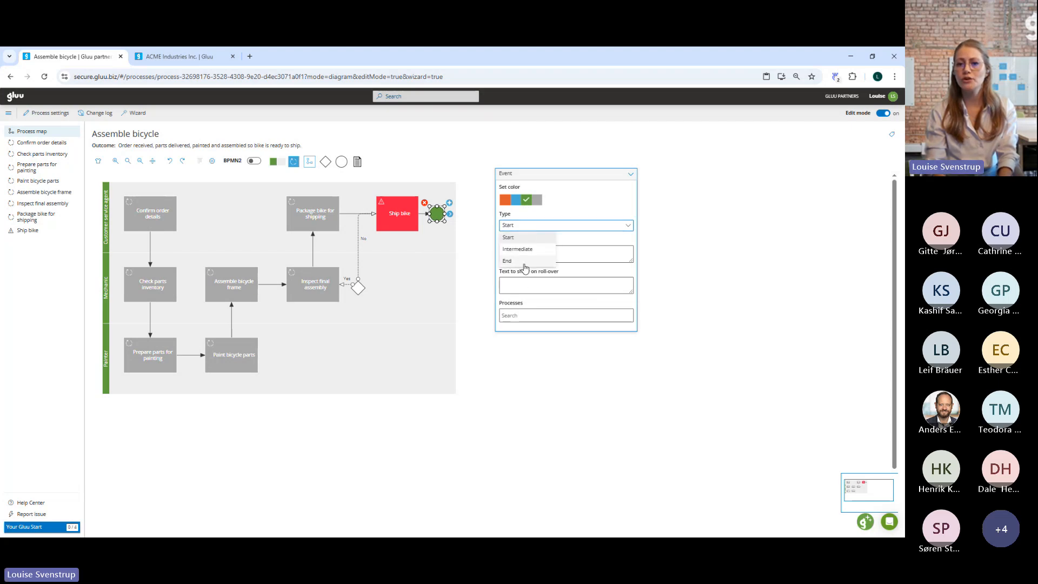
left_click(523, 262)
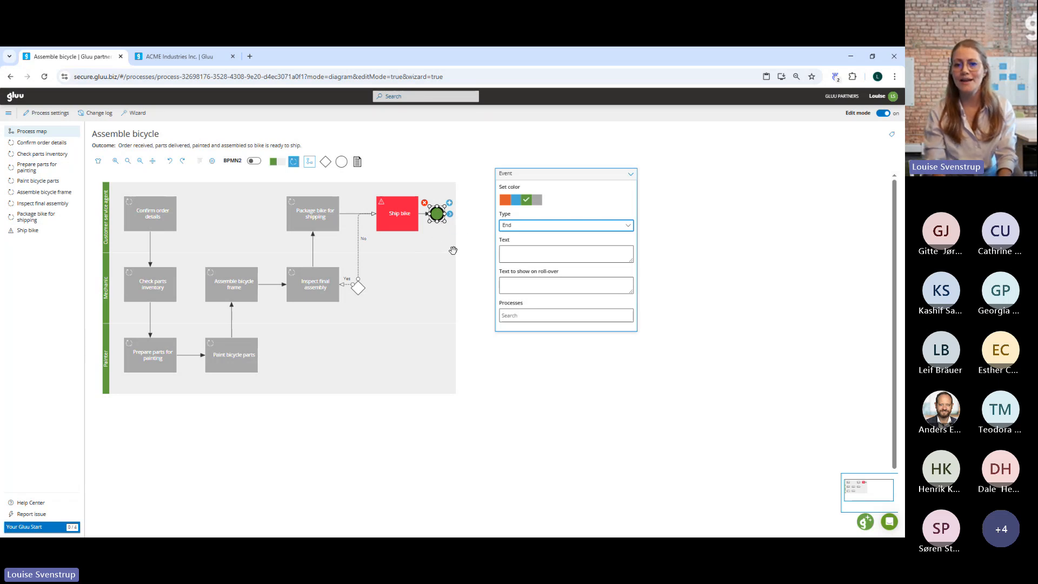
Label the green end event "Bike shipped" and link it to the Introduce you to Gluu process.
left_click(515, 251)
type("End")
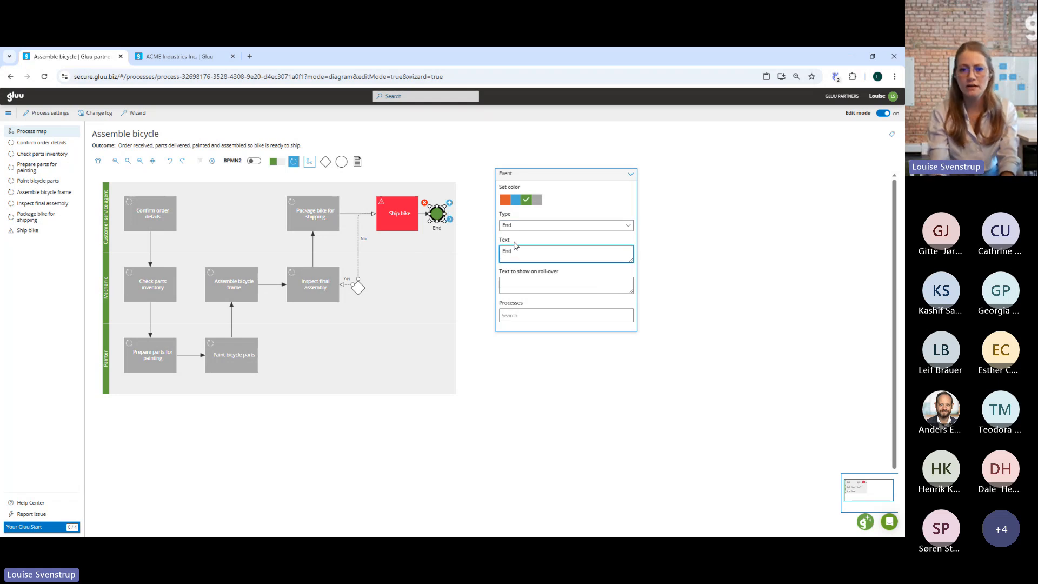
key("BackSpace")
key("BackSpace")
key("BackSpace")
type("Bi")
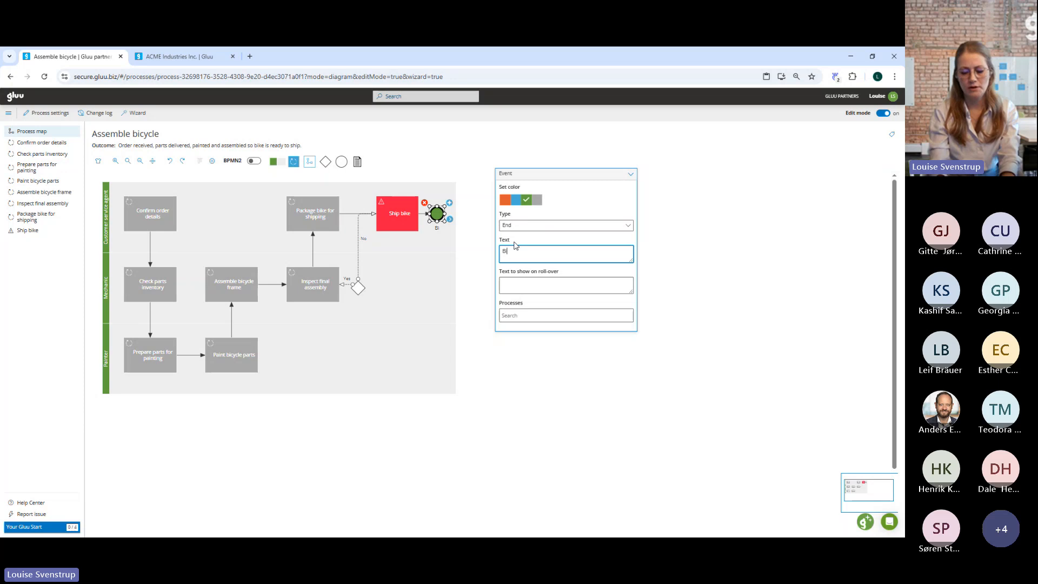
type("ke shipped")
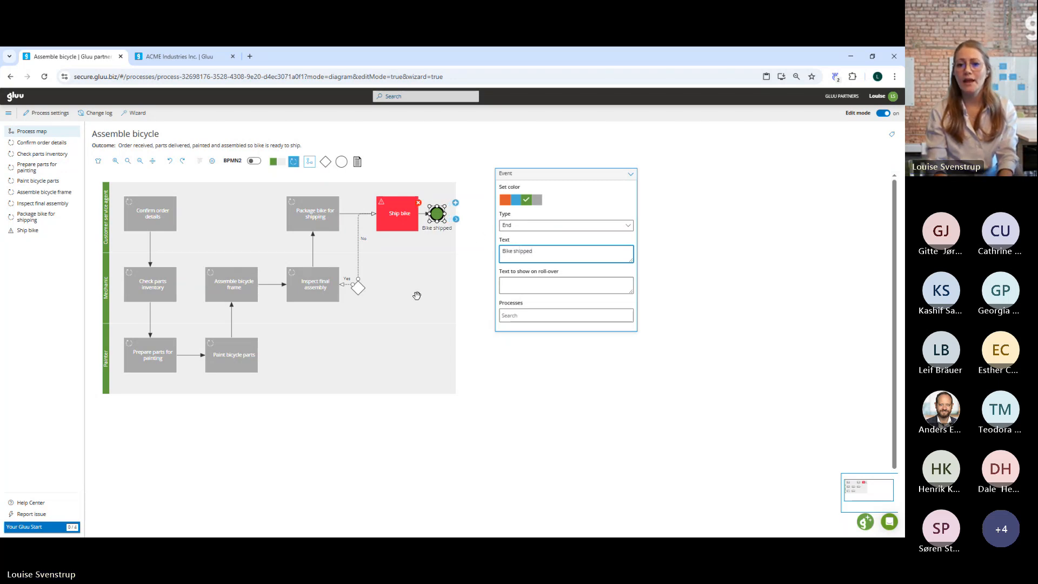
left_click(511, 317)
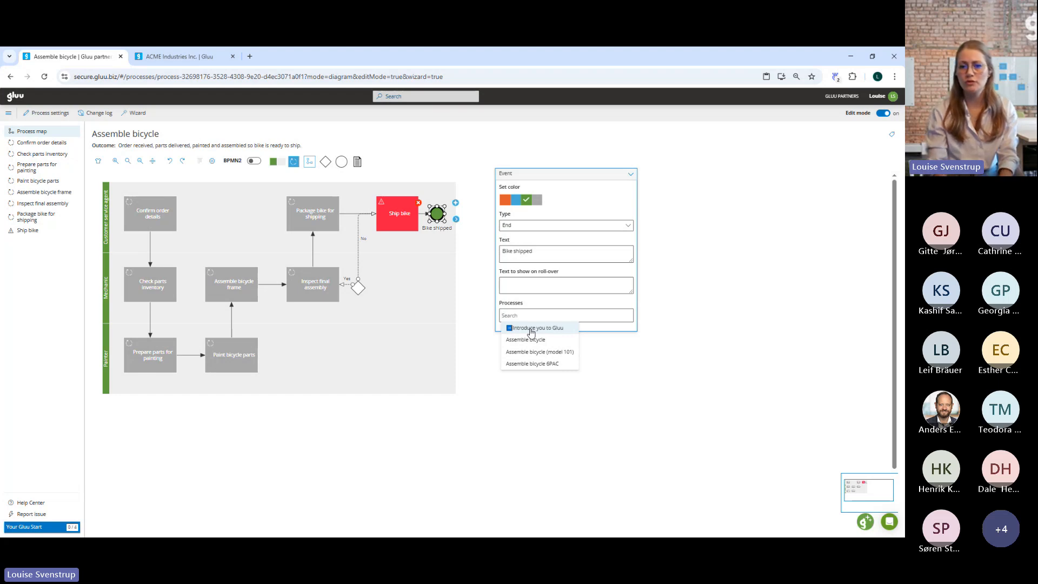
left_click(530, 330)
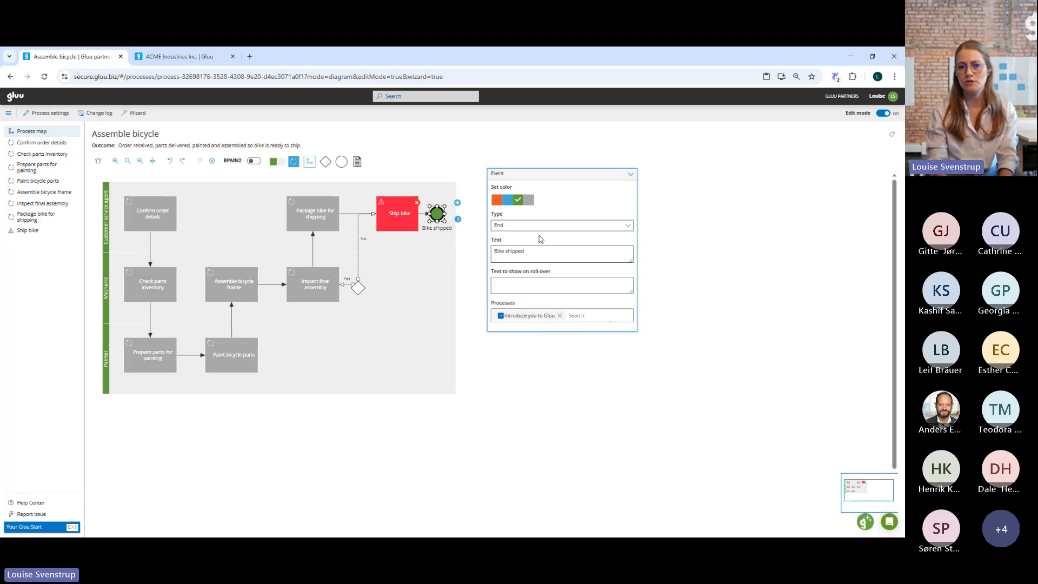
Leave edit mode and check the end event's linked process and the next processes listed in the Assemble bicycle process info.
left_click(882, 113)
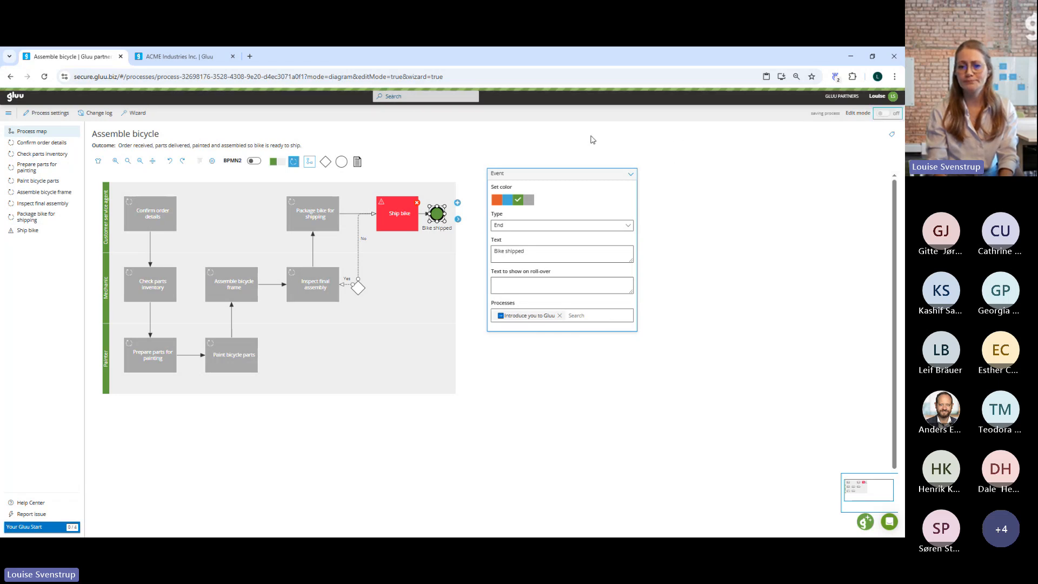
left_click(430, 214)
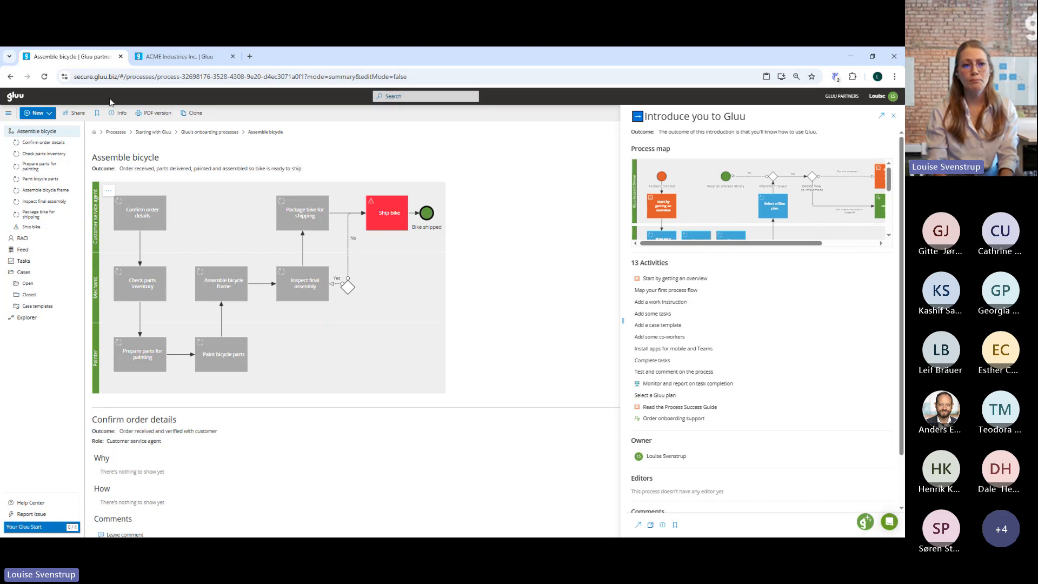
left_click(122, 115)
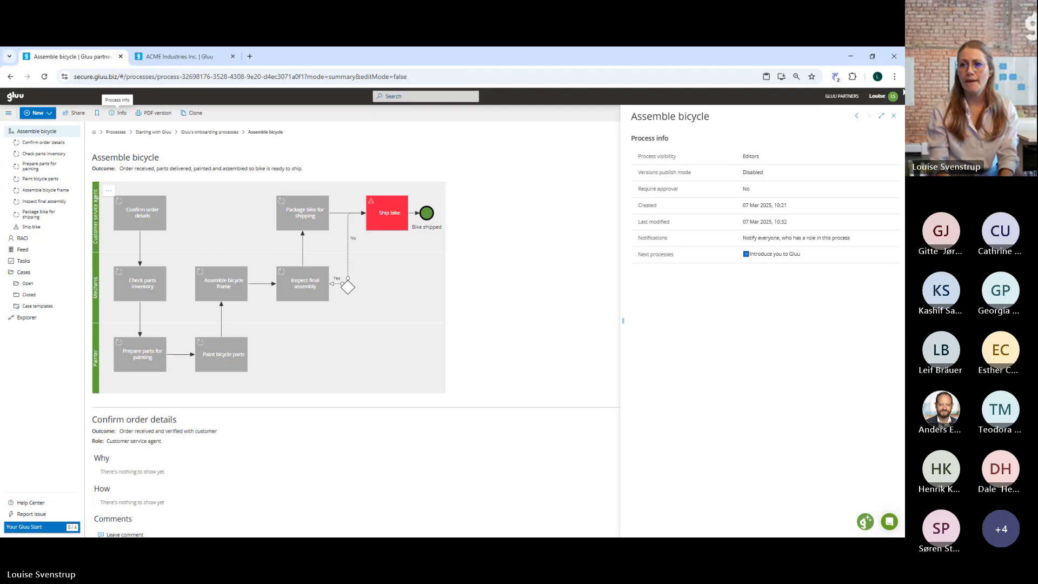
left_click(892, 122)
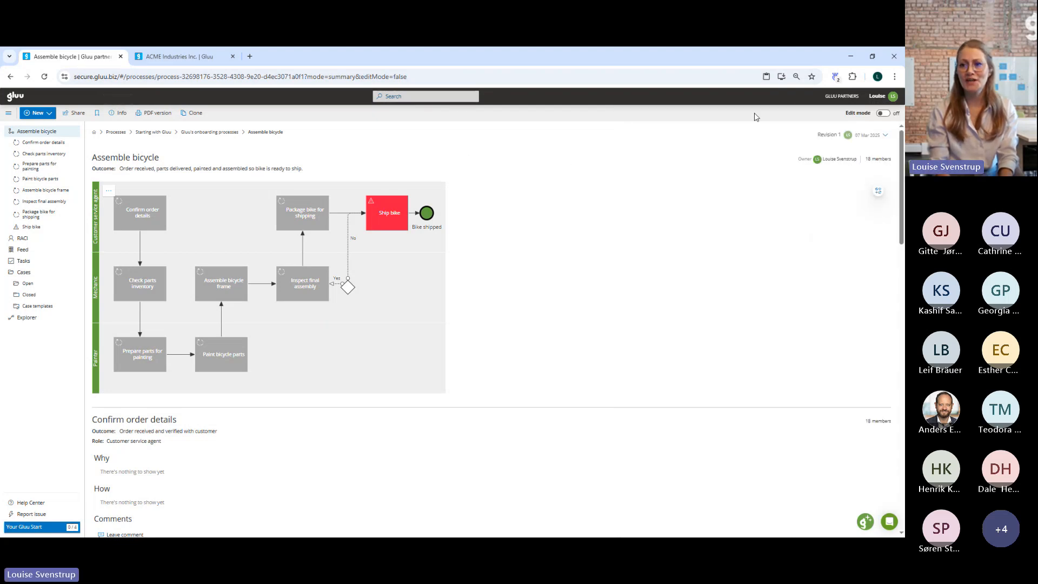
Return to edit mode and place a process link shape in the Customer service agent lane, directly above Assemble bicycle frame.
left_click(883, 113)
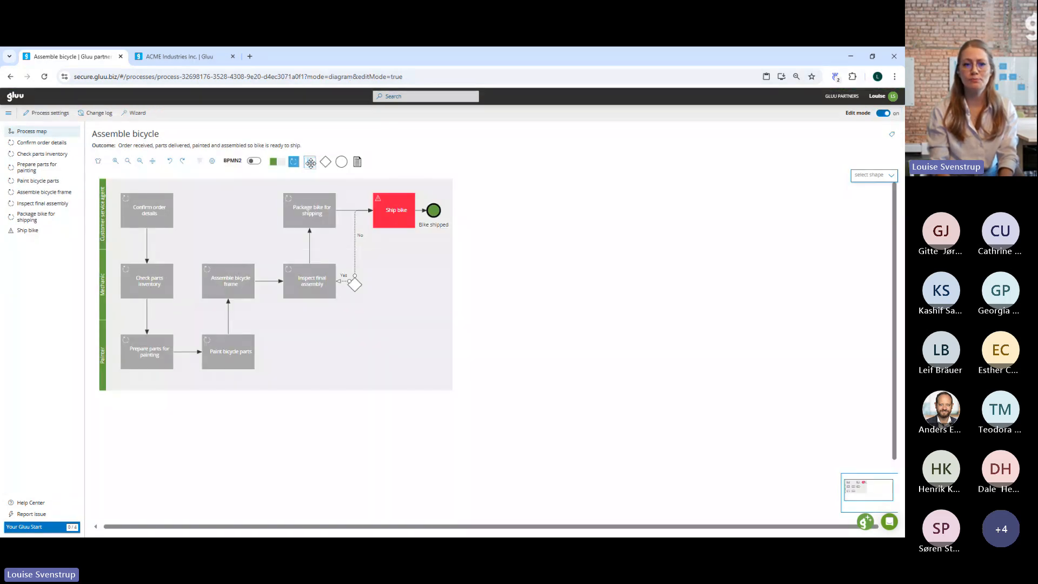
left_click_drag(310, 163, 231, 218)
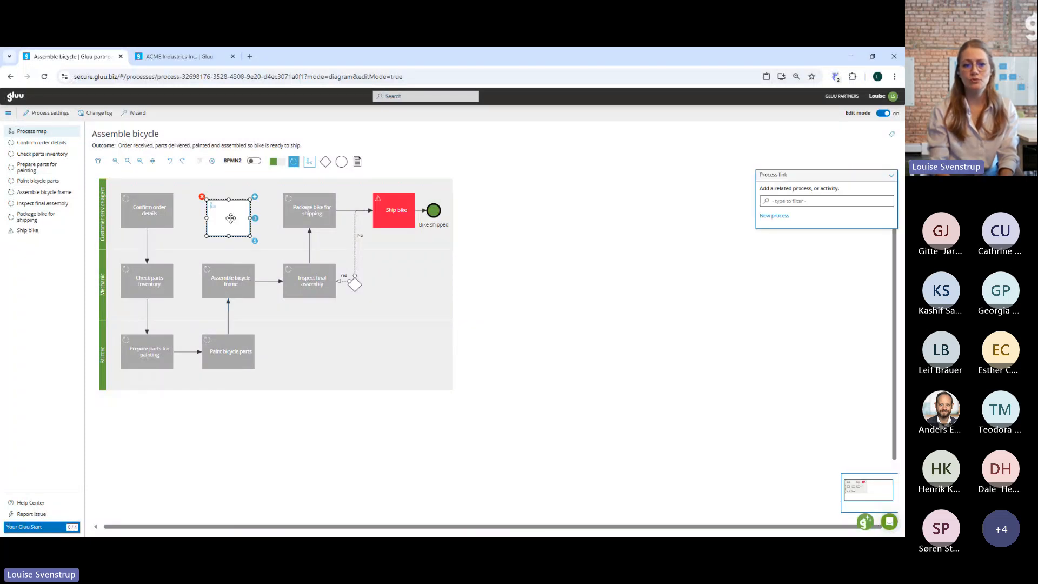
left_click(279, 283)
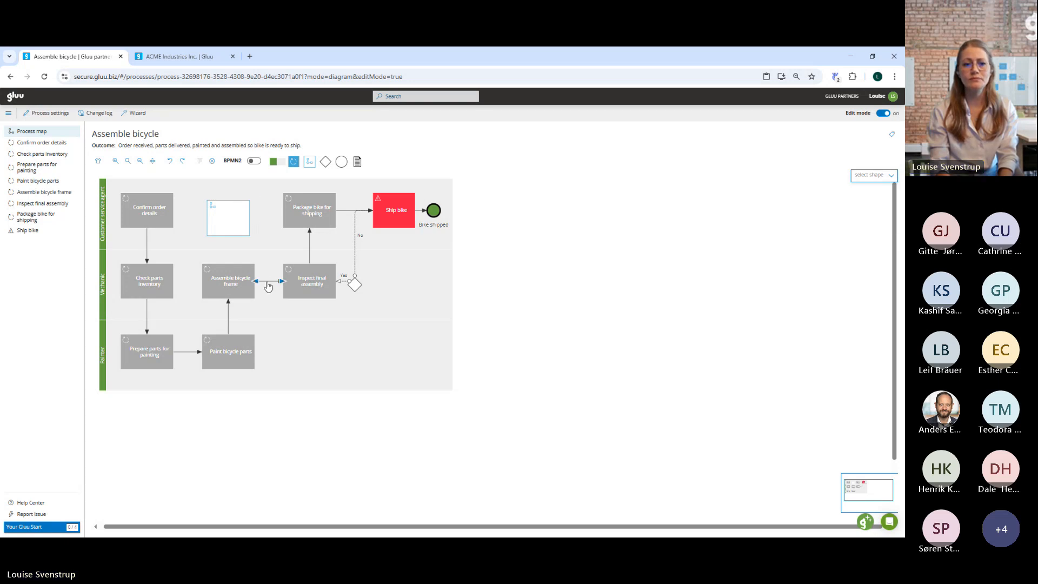
left_click(272, 281)
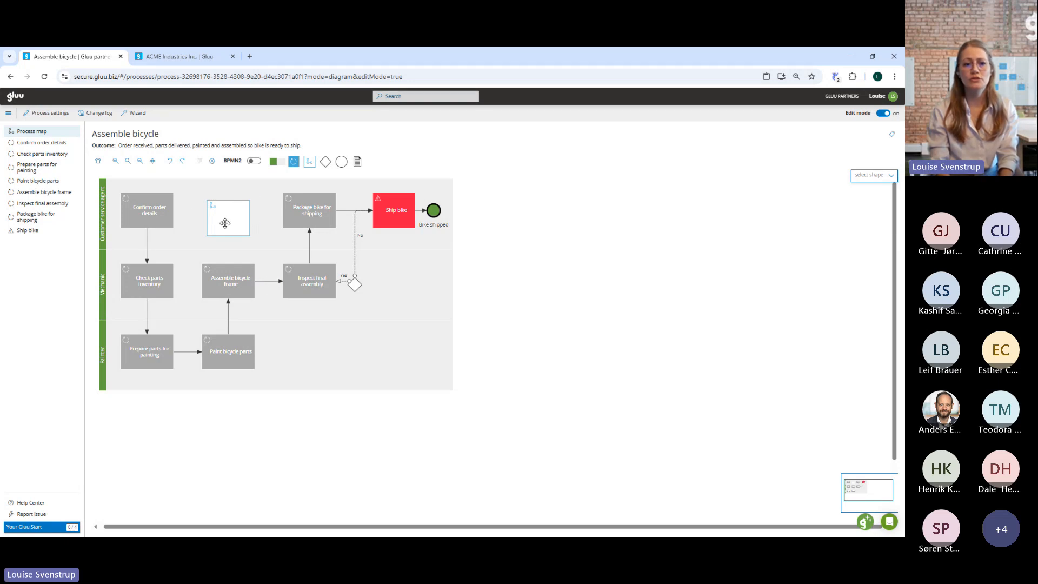
left_click(241, 225)
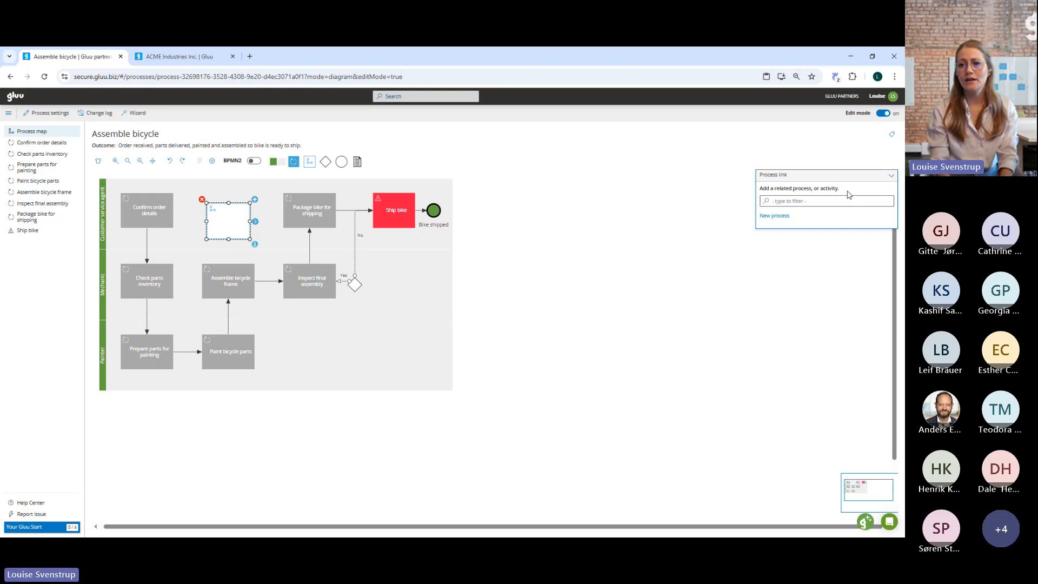
left_click_drag(826, 171, 540, 173)
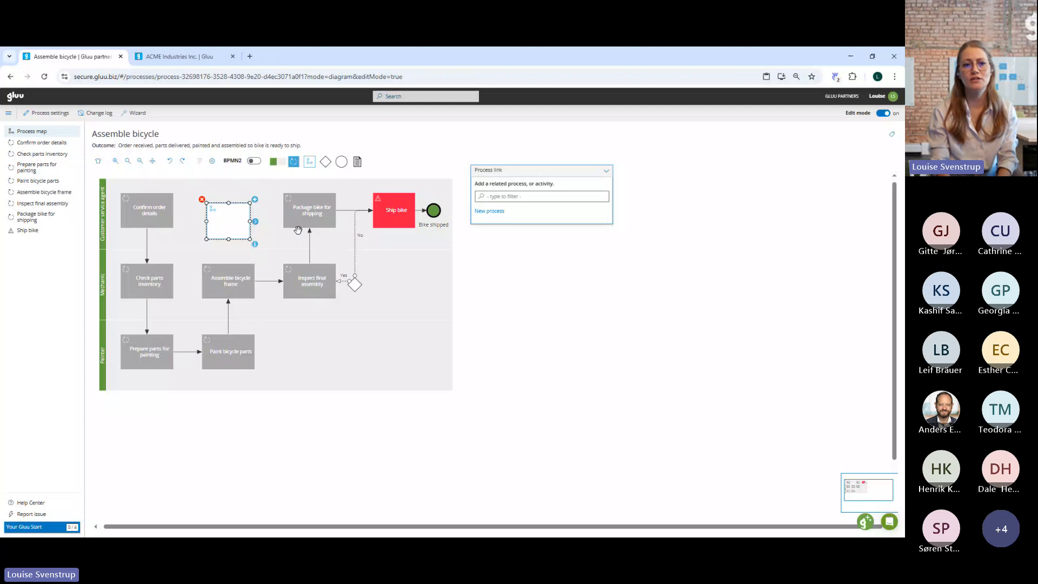
left_click_drag(237, 215, 235, 211)
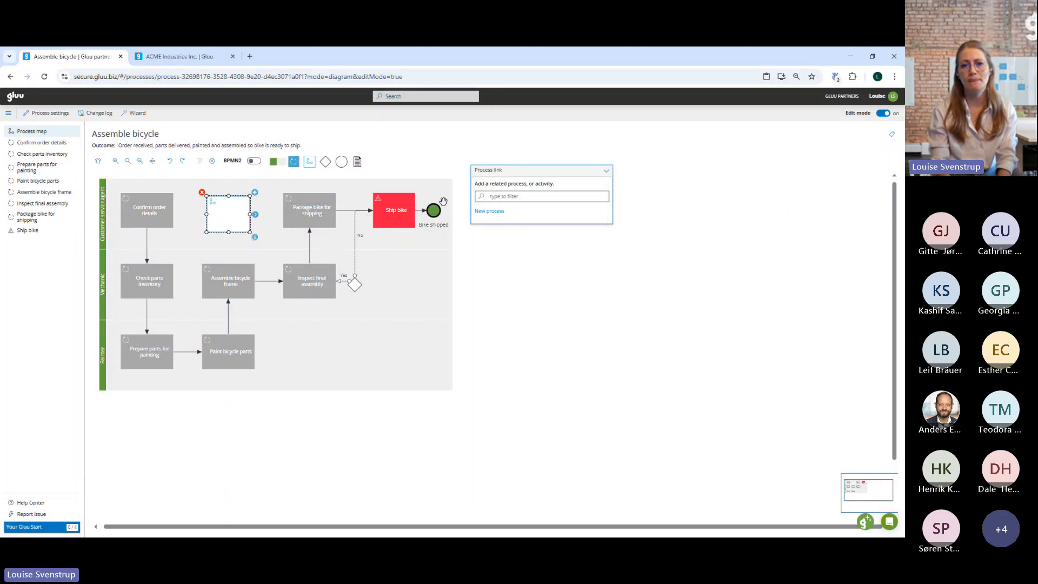
Relate the new process link shape to the Introduce you to Gluu process.
left_click(515, 196)
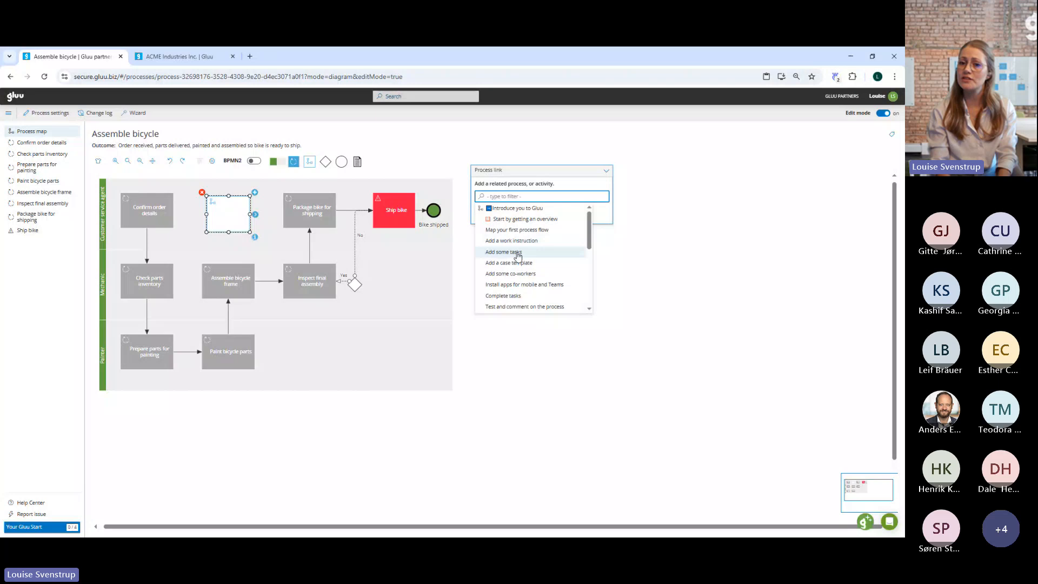
scroll(517, 255, "down", 3)
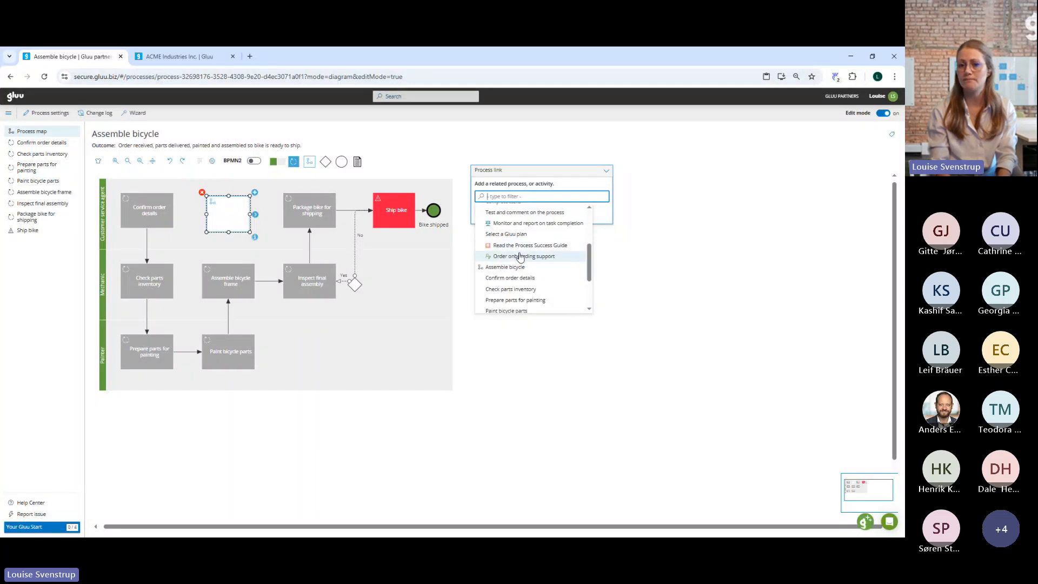
scroll(522, 265, "down", 2)
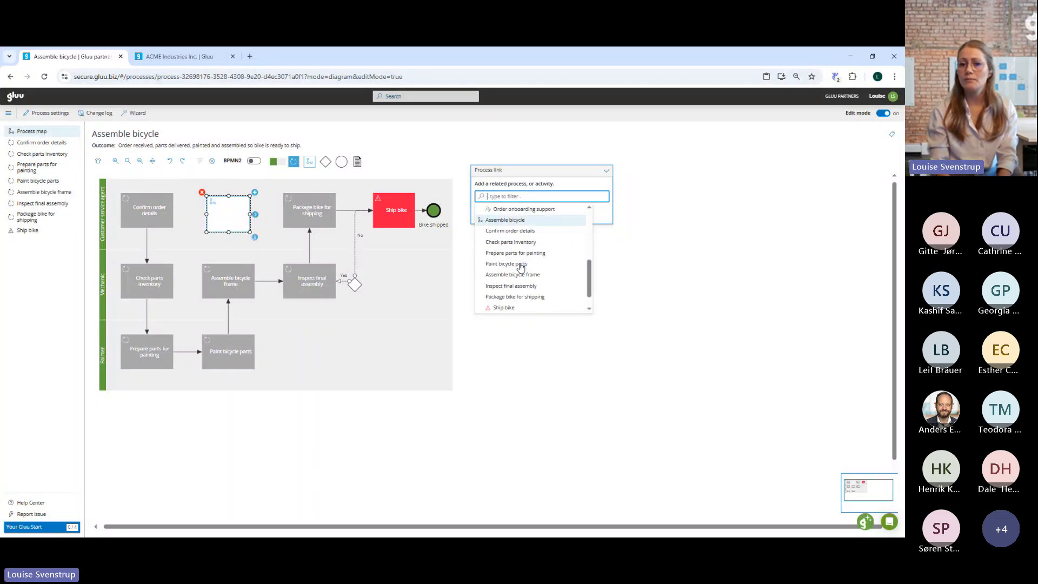
scroll(521, 265, "up", 4)
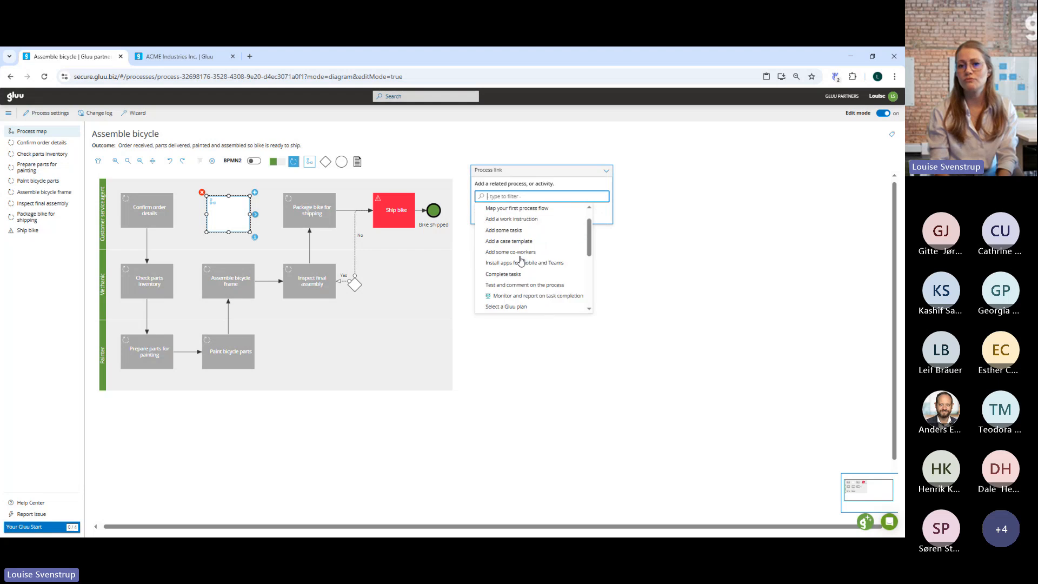
scroll(521, 261, "up", 1)
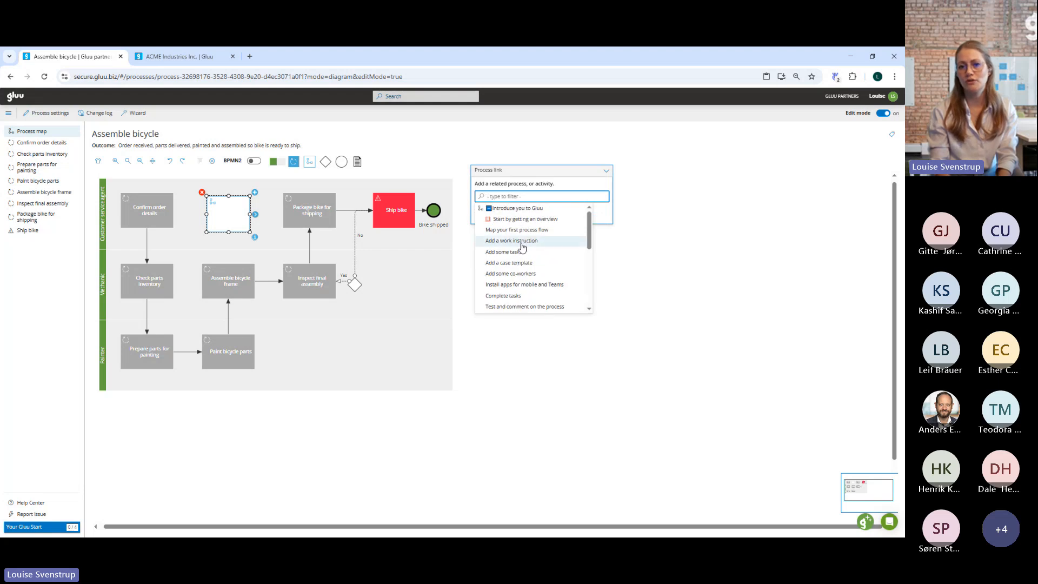
left_click(516, 209)
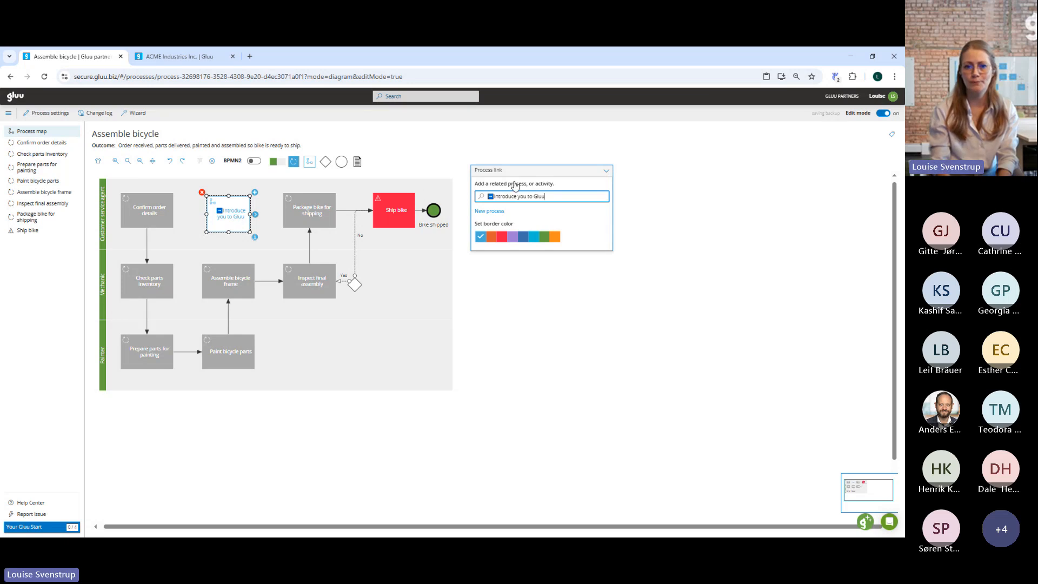
Connect Assemble bicycle frame to the Introduce you to Gluu process link, and connect that link to Package bike for shipping.
left_click(231, 272)
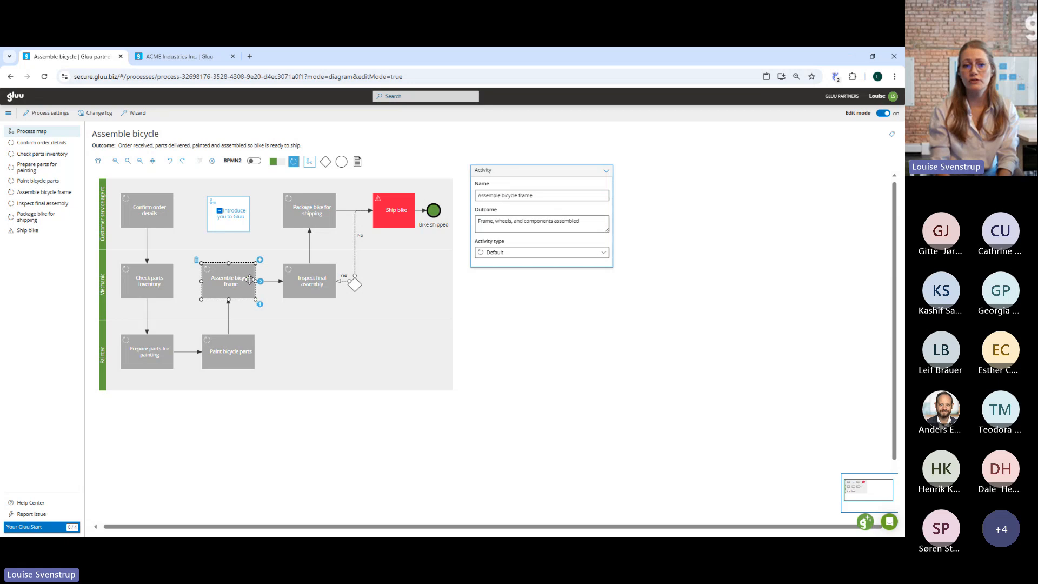
left_click_drag(260, 280, 232, 217)
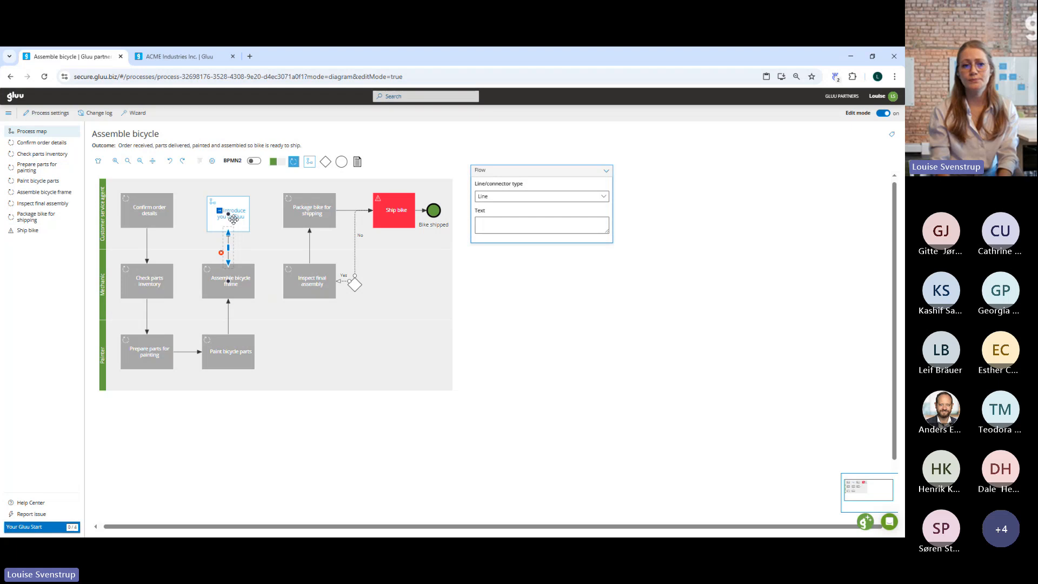
left_click(237, 215)
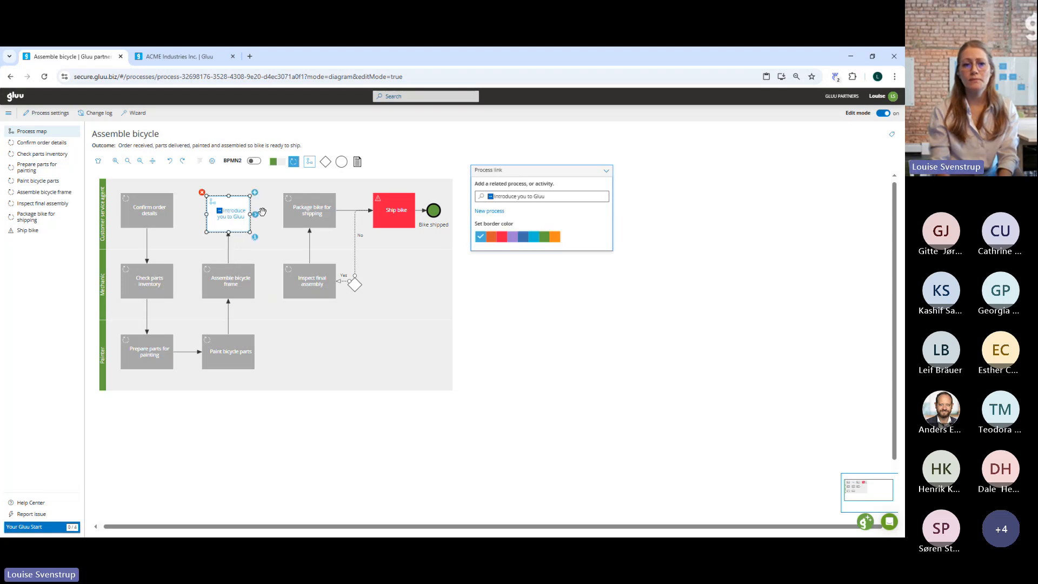
left_click_drag(256, 216, 286, 214)
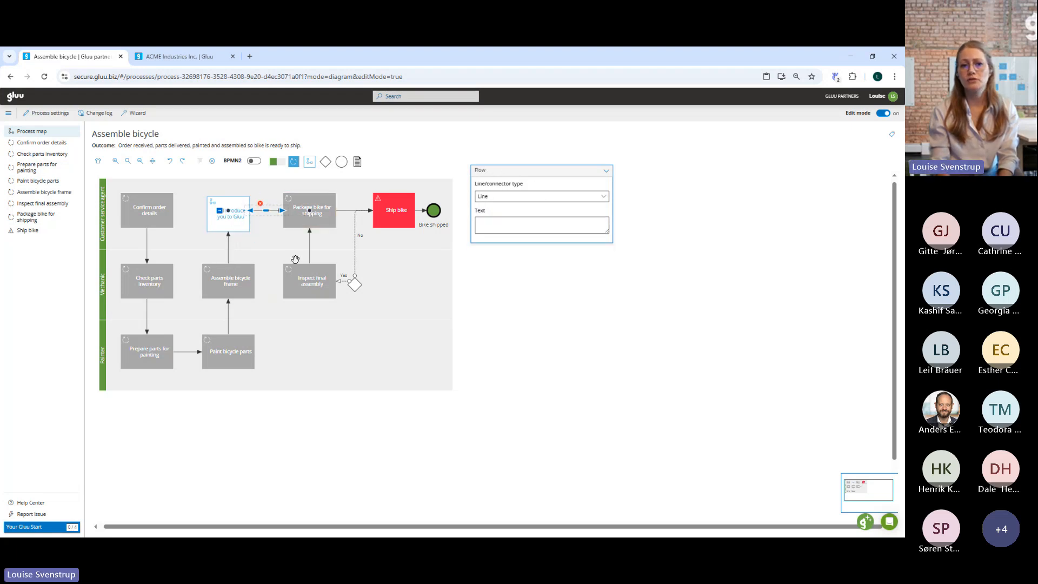
left_click(392, 362)
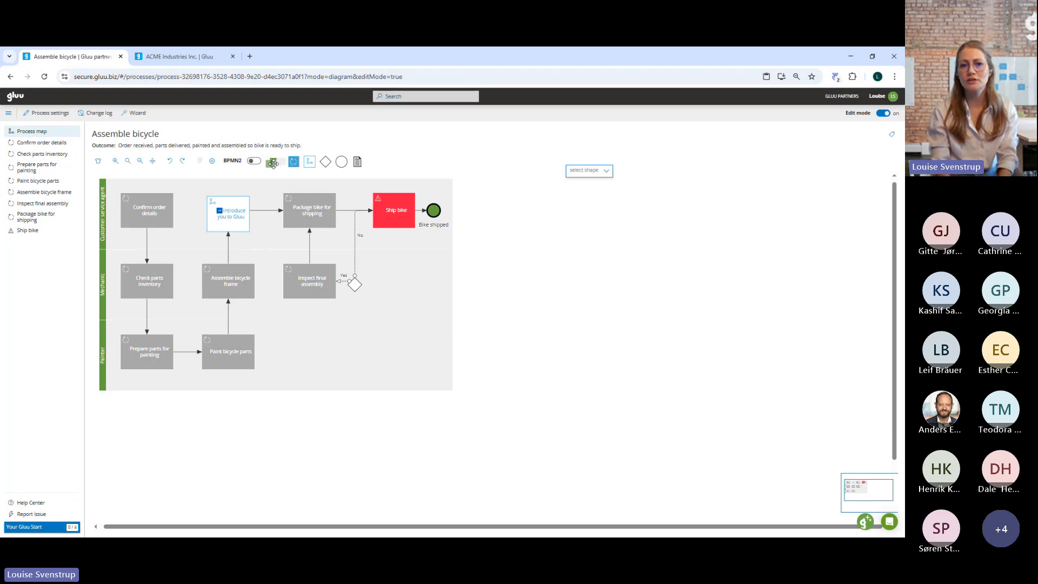
Add a swimlane below the Painter lane and assign it the Gluu End User role.
left_click_drag(273, 162, 109, 397)
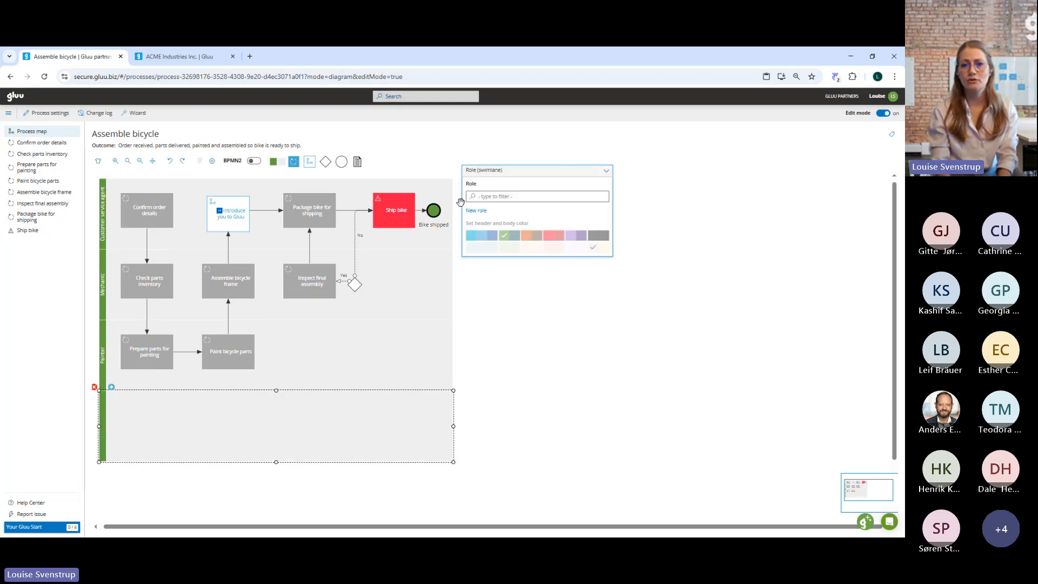
left_click(492, 200)
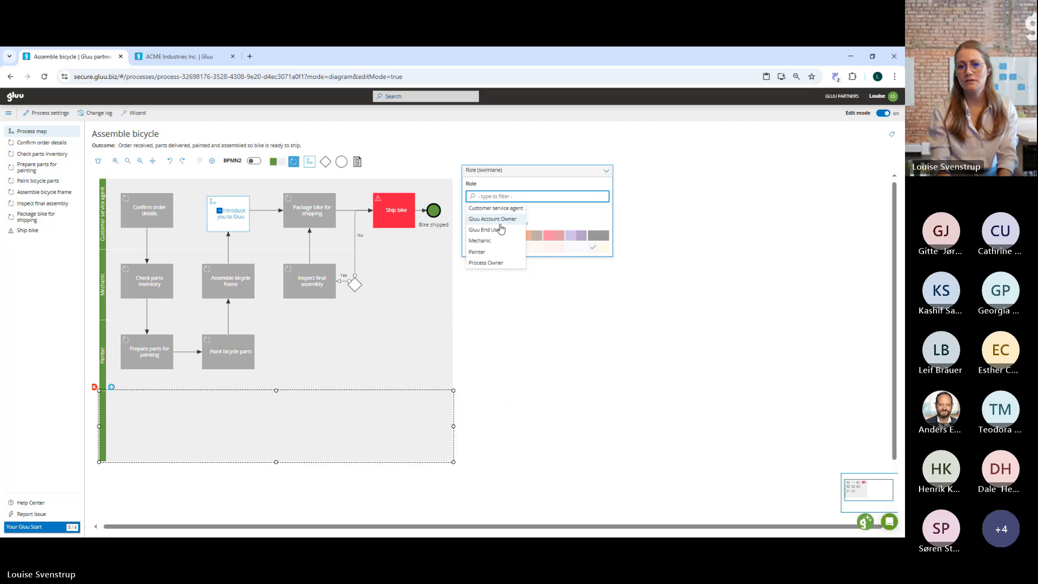
left_click(498, 229)
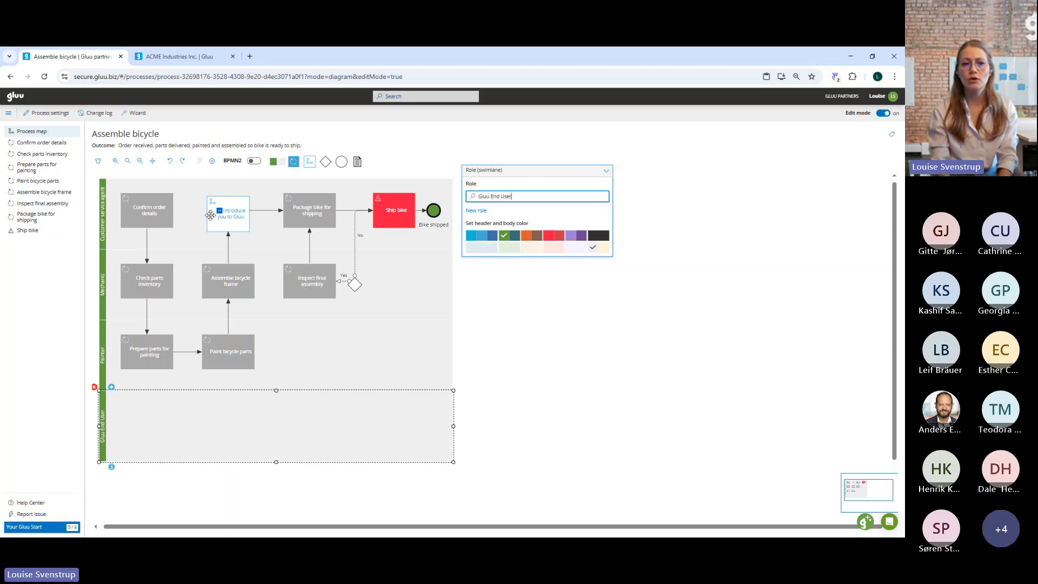
Open the work instruction of the Confirm order details activity and fill its Why section with the AI assistant's suggestion.
left_click(139, 220)
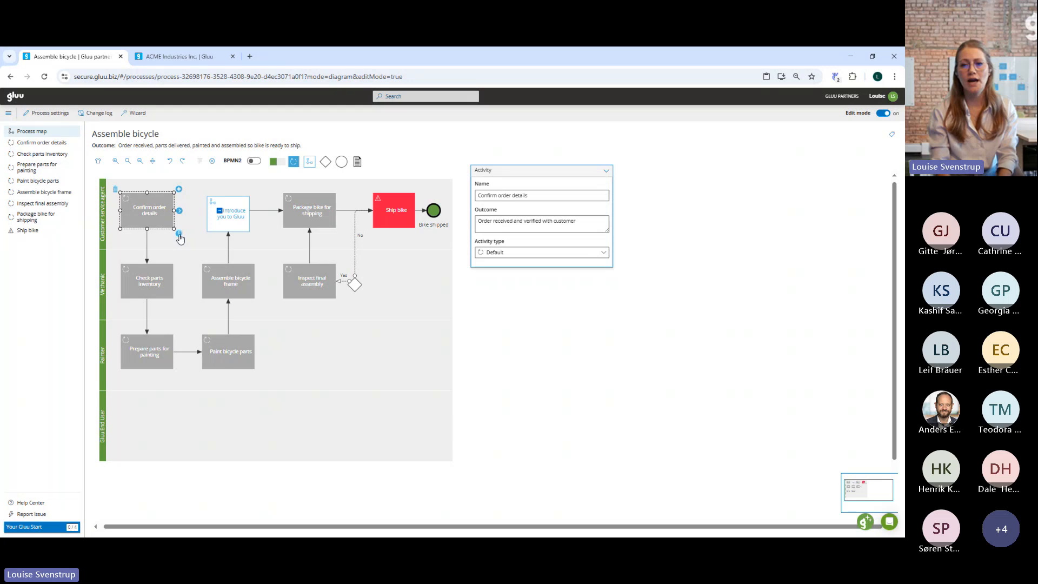
left_click(179, 235)
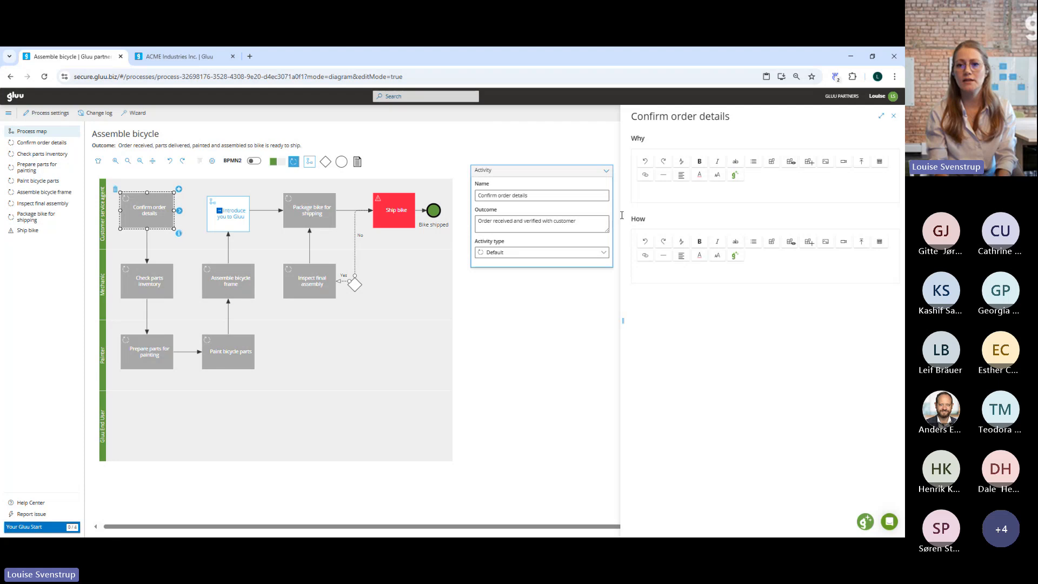
left_click(685, 192)
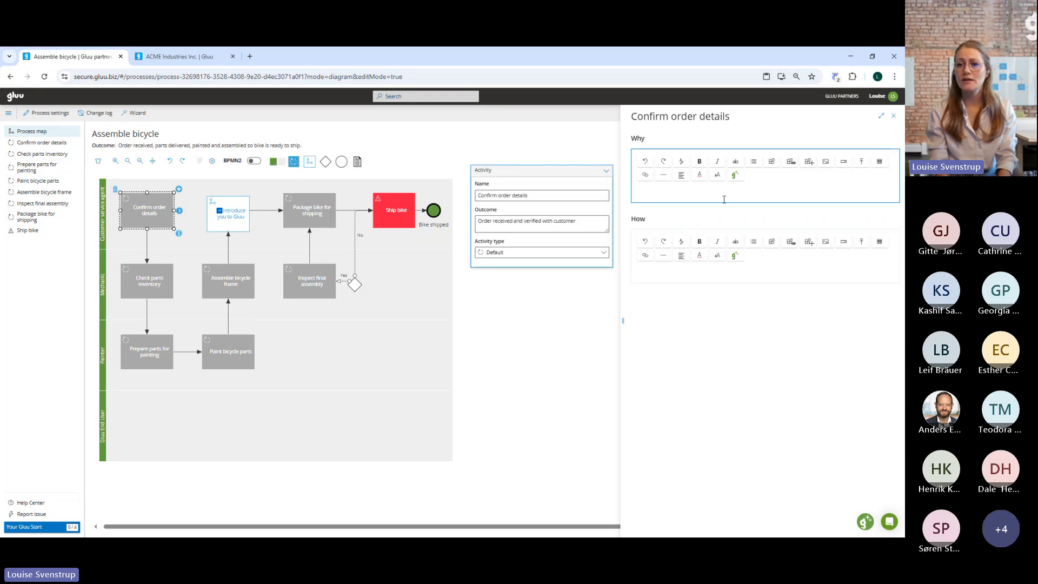
left_click(734, 175)
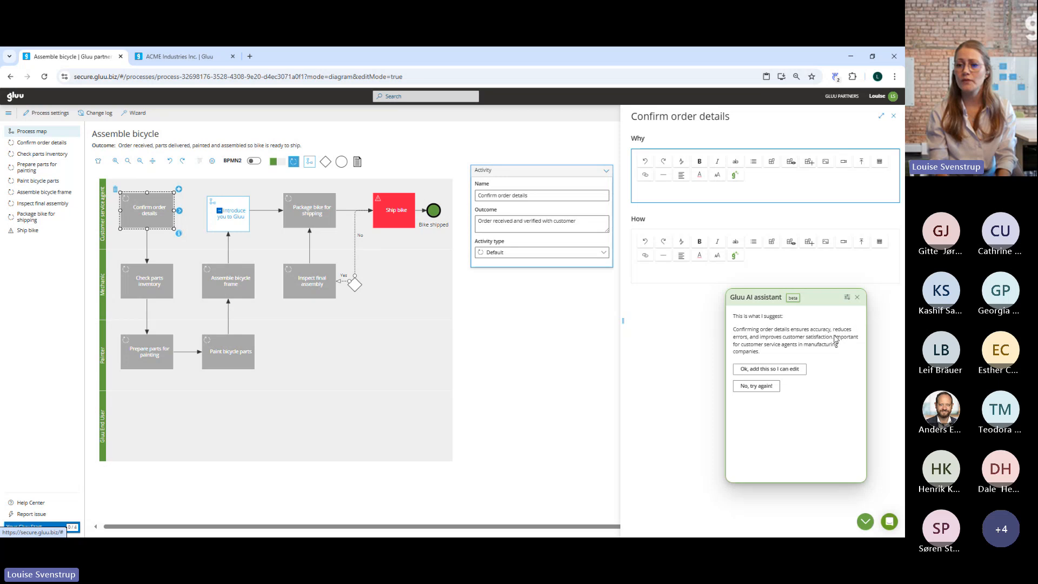
left_click(788, 368)
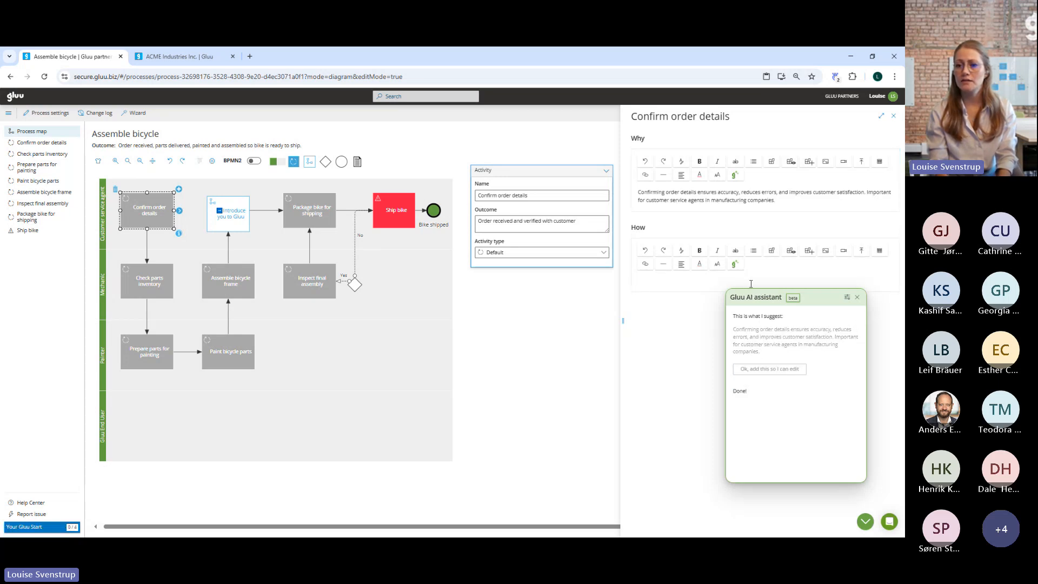
Generate step-by-step instructions for the How section with the AI assistant, add them, and close the assistant.
left_click(739, 266)
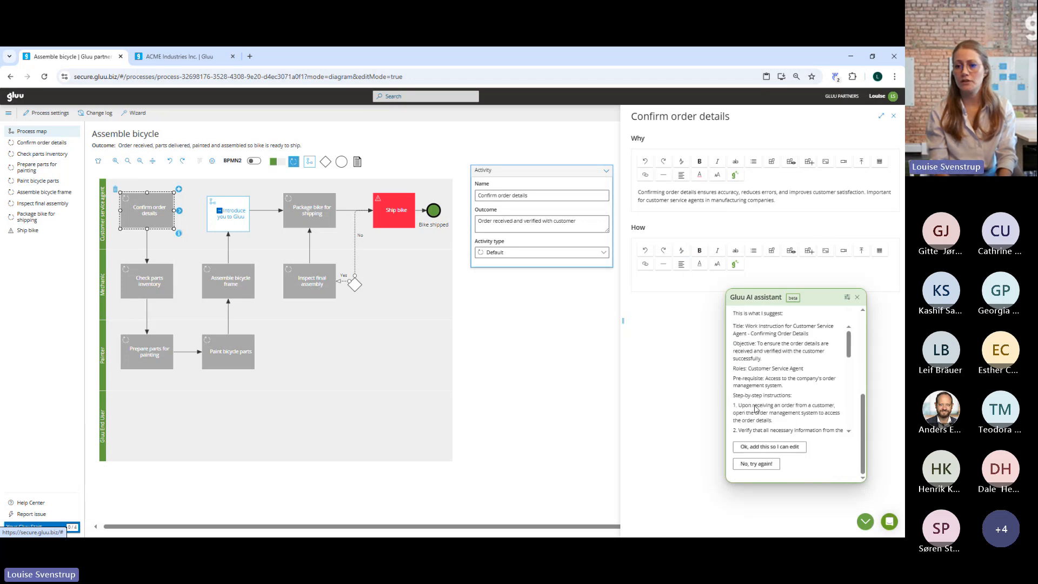
left_click(770, 447)
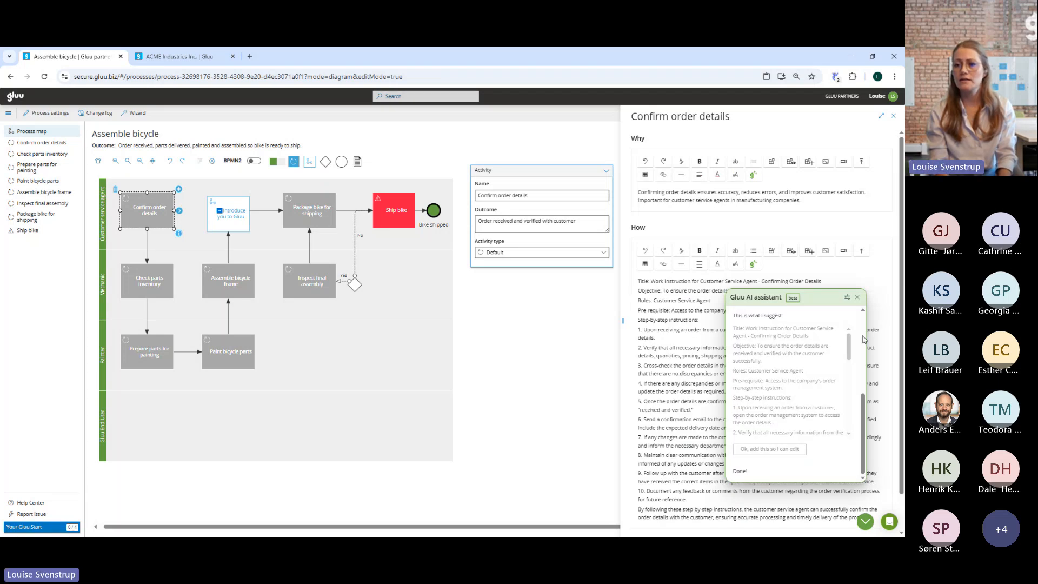
left_click(857, 297)
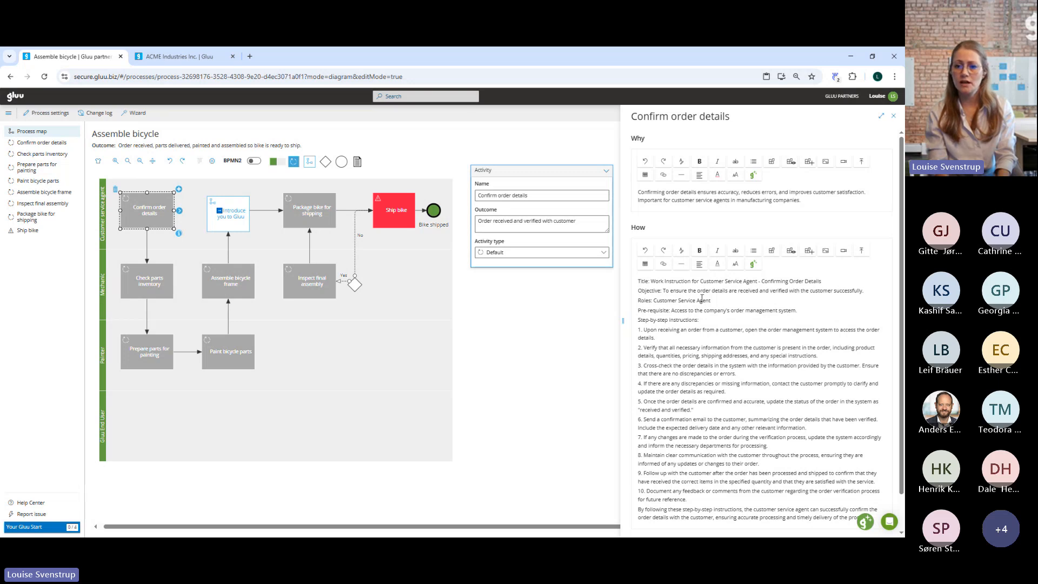
Delete the title, objective and roles lines from the How text, format "Step-by-step instructions:" as H1, and close the work instruction.
left_click_drag(717, 299, 604, 267)
key("Delete")
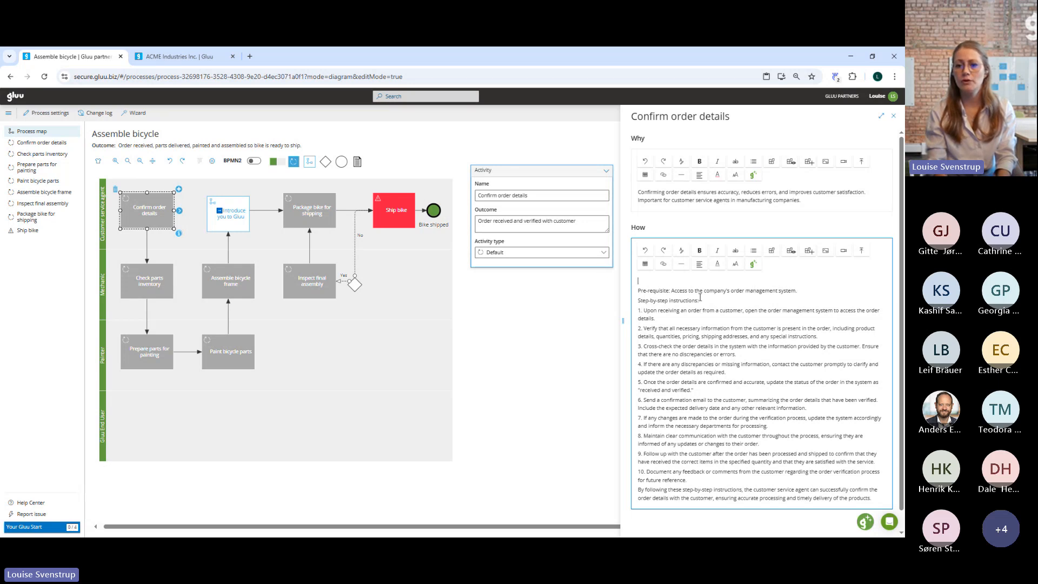
left_click_drag(701, 299, 633, 302)
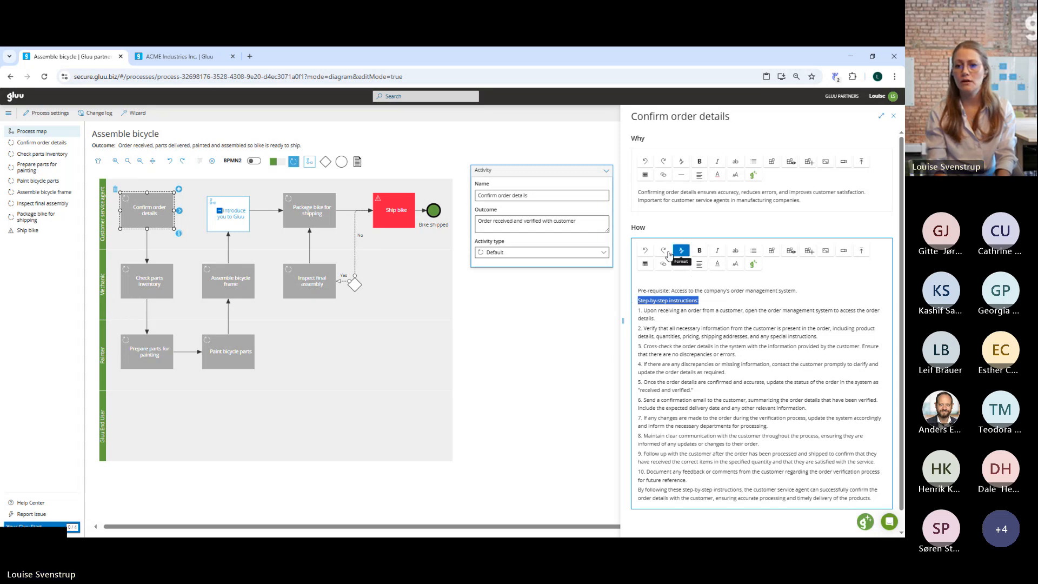
left_click(681, 251)
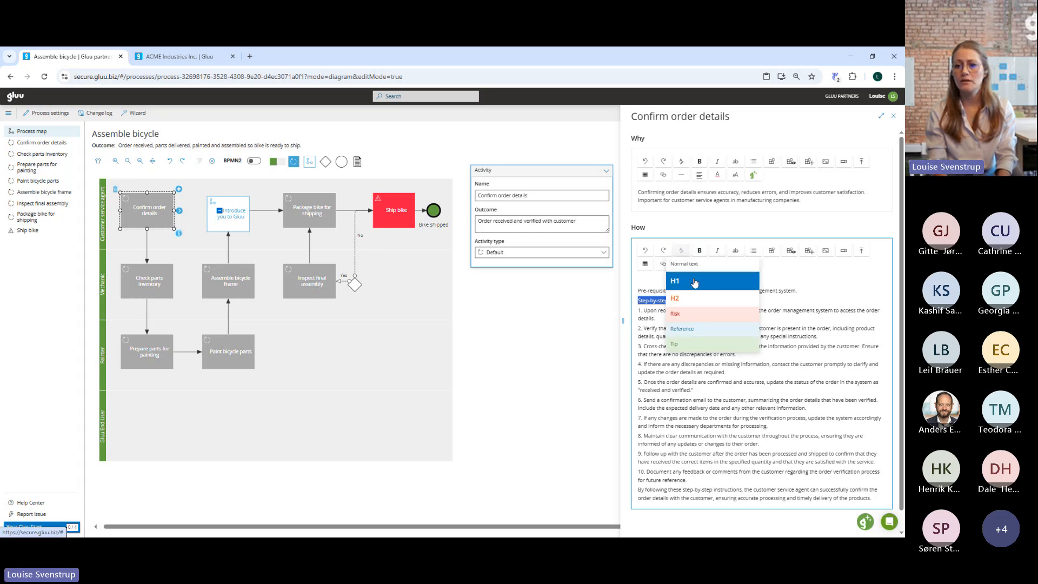
left_click(695, 282)
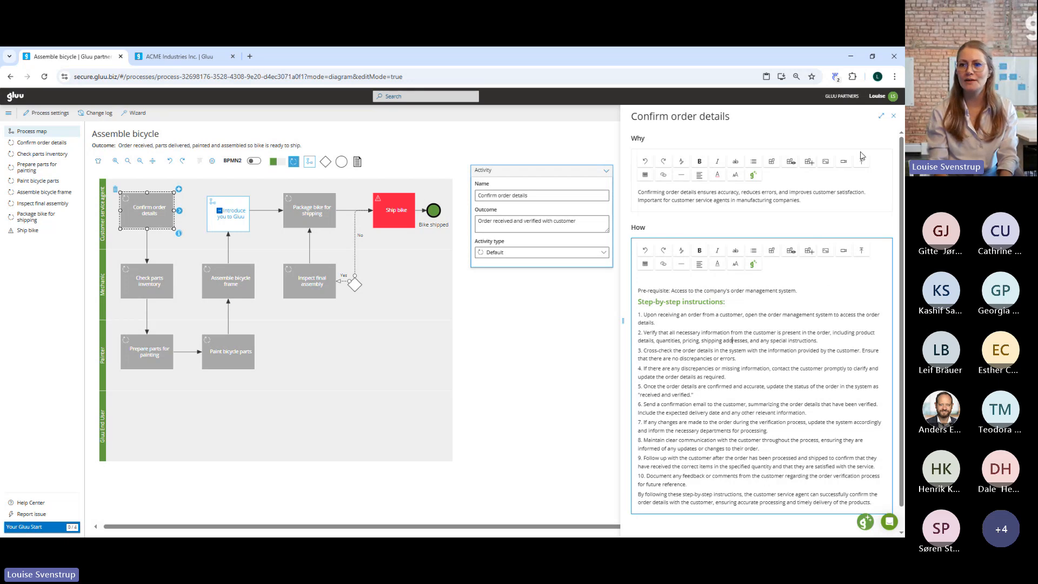
left_click(895, 117)
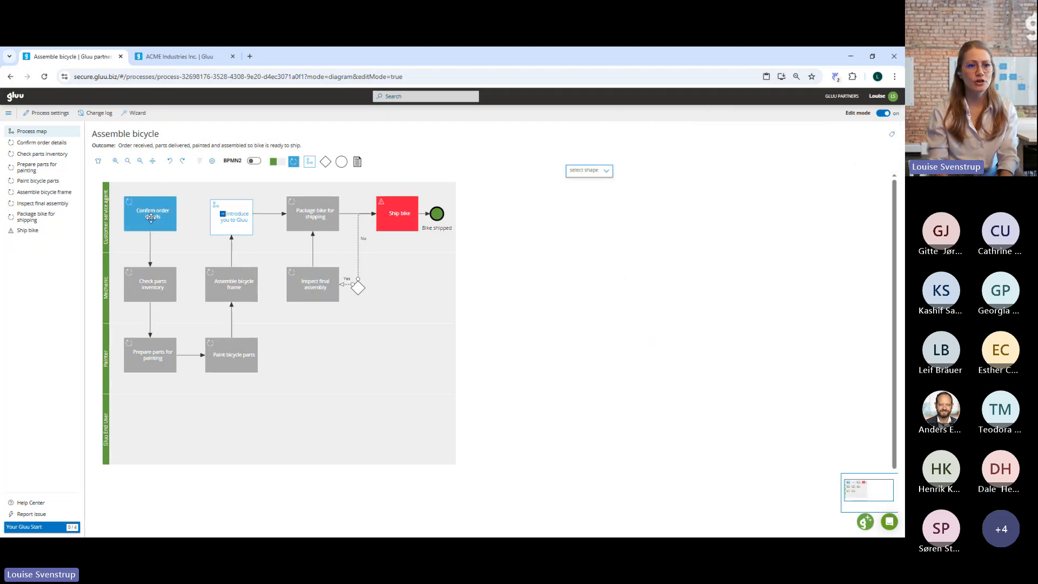
Review the Confirm order details and Check parts inventory activity pages, return to the process map and turn off edit mode.
left_click(25, 144)
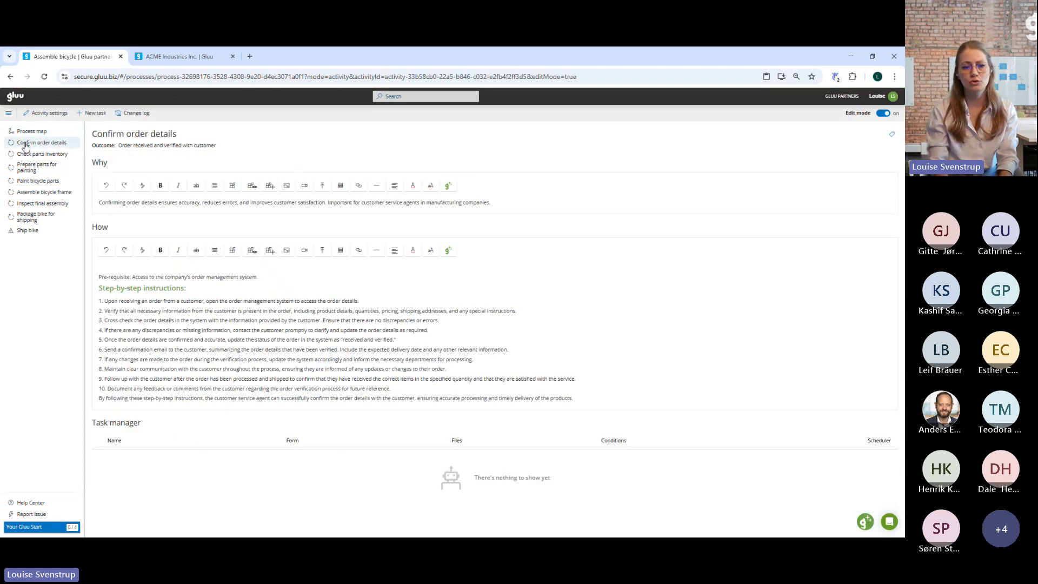
left_click(26, 157)
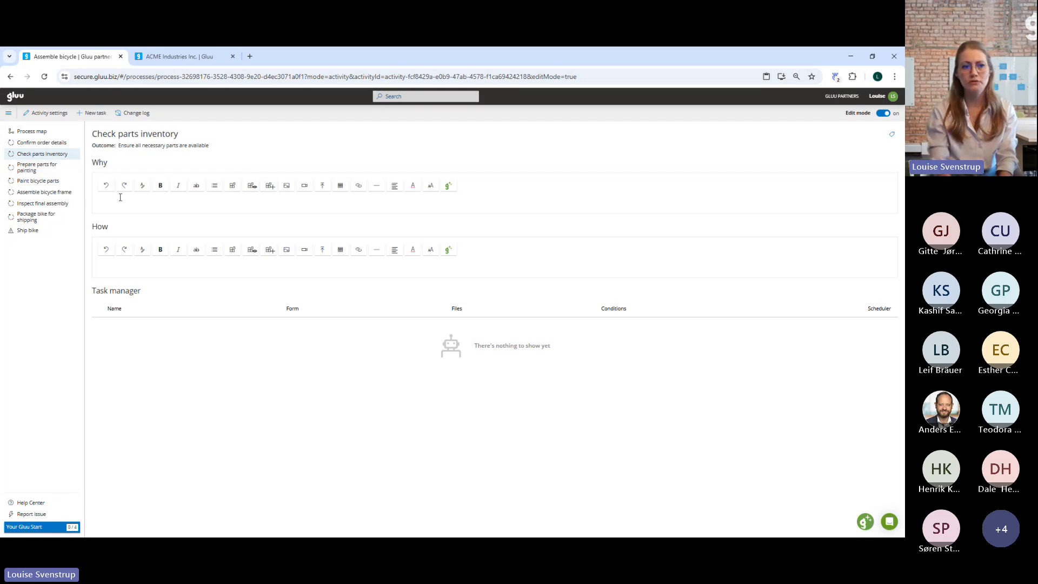
left_click(42, 133)
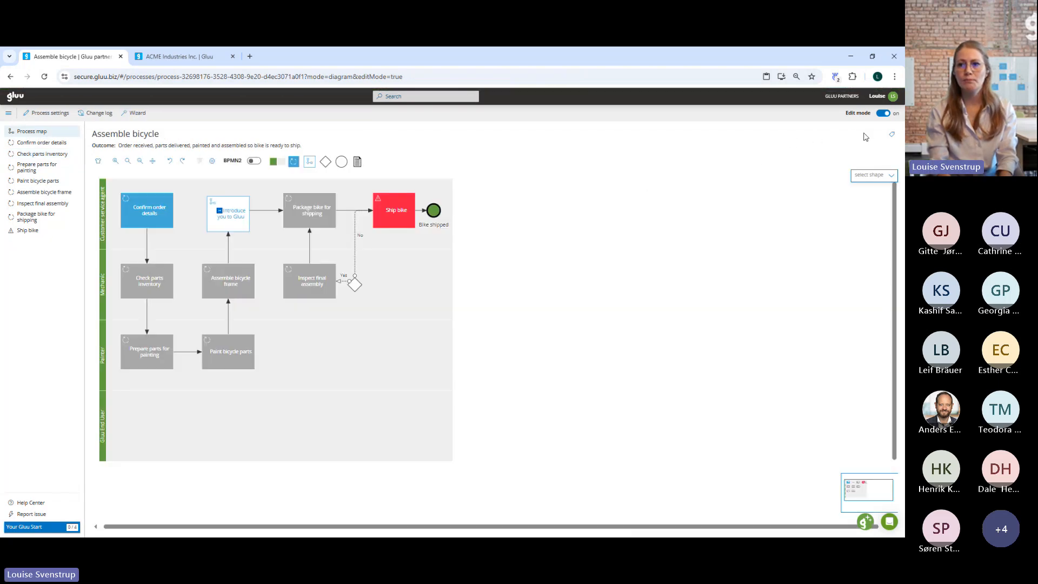
left_click(883, 113)
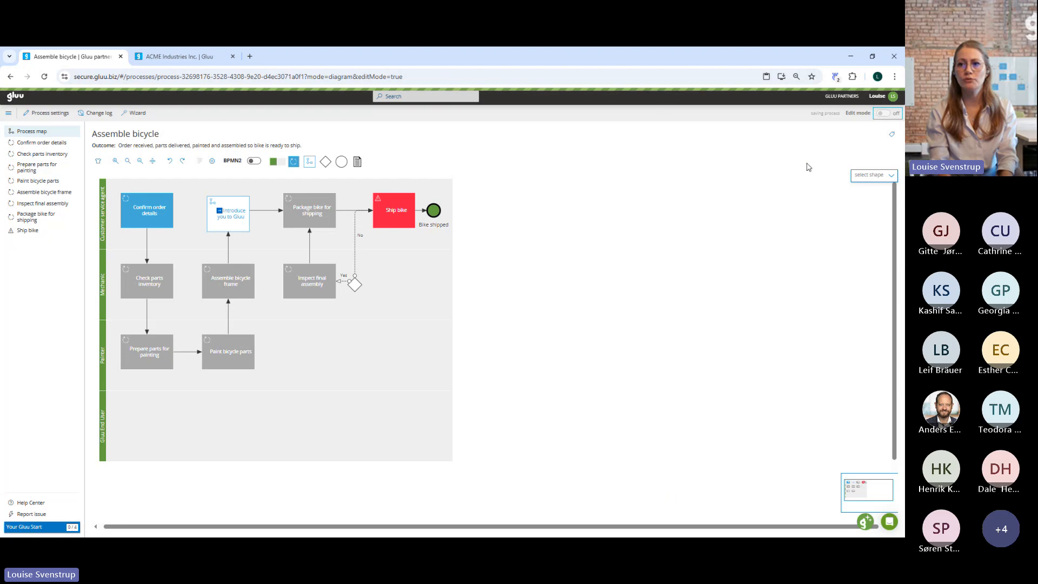
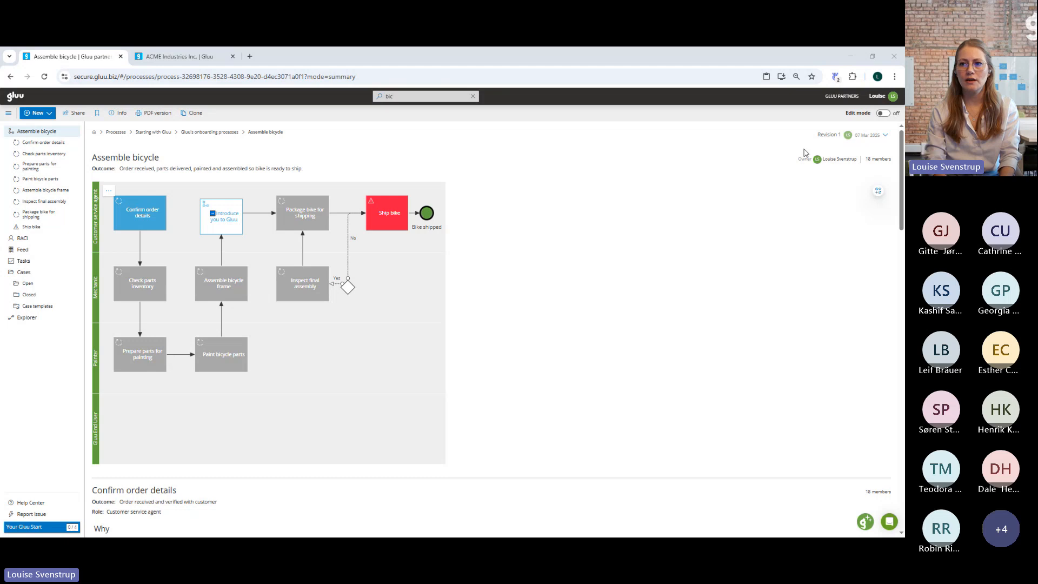
Turn on edit mode, widen the Customer service agent swimlane, and align the other swimlanes to it by applying the Roles settings.
left_click(881, 115)
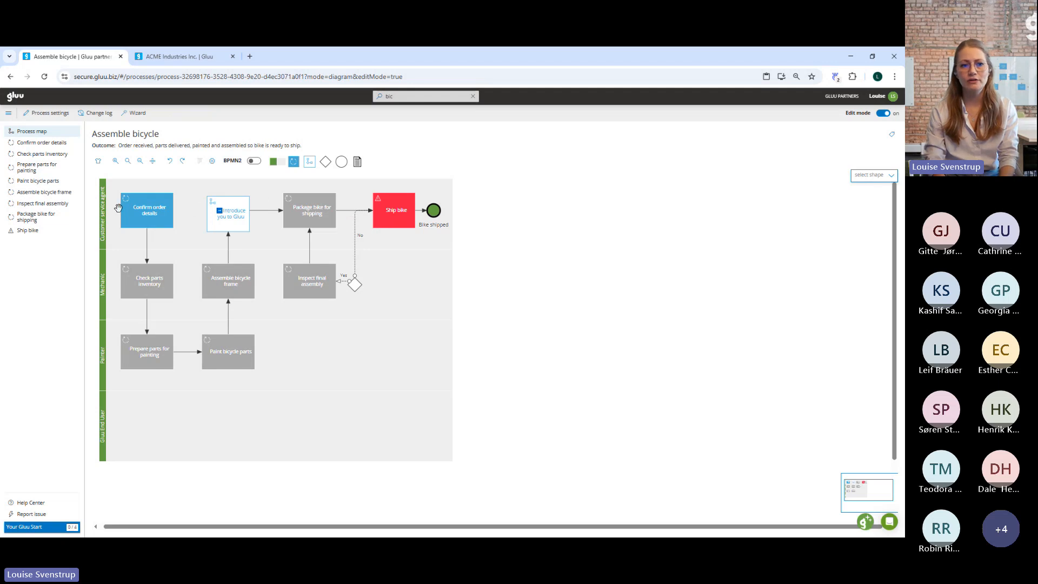
left_click(105, 215)
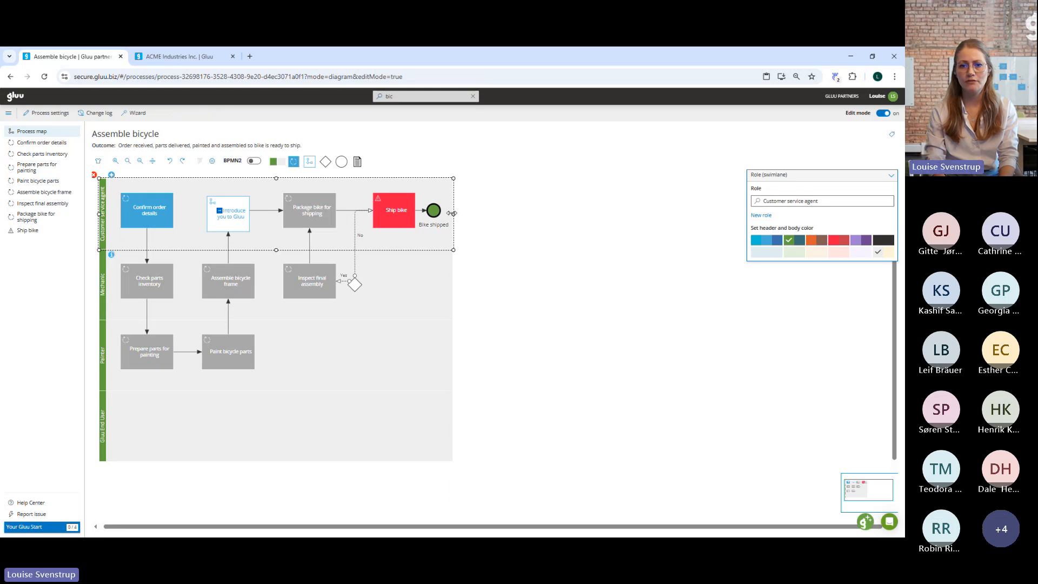
left_click_drag(453, 213, 511, 217)
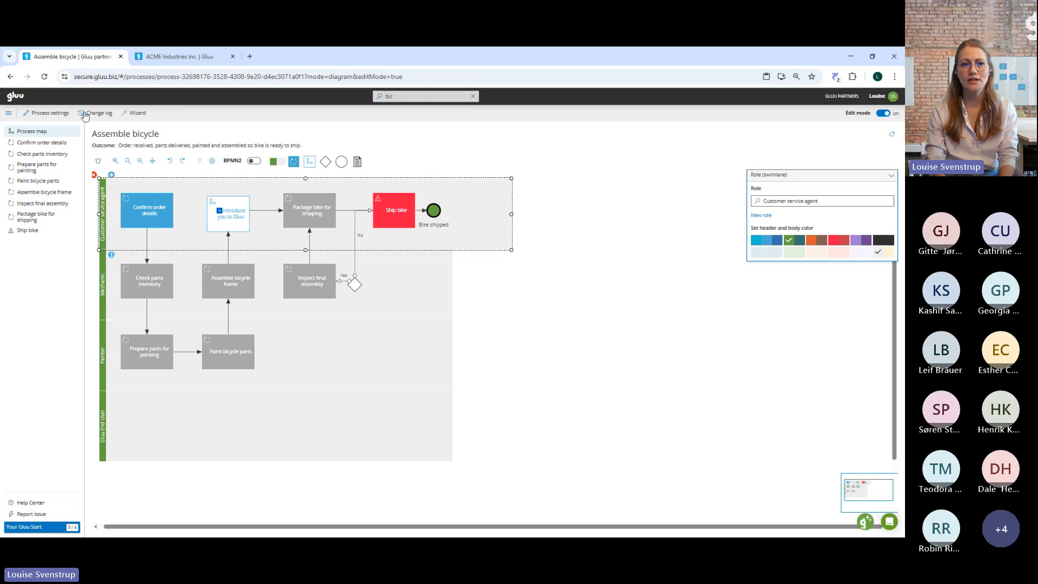
left_click(98, 162)
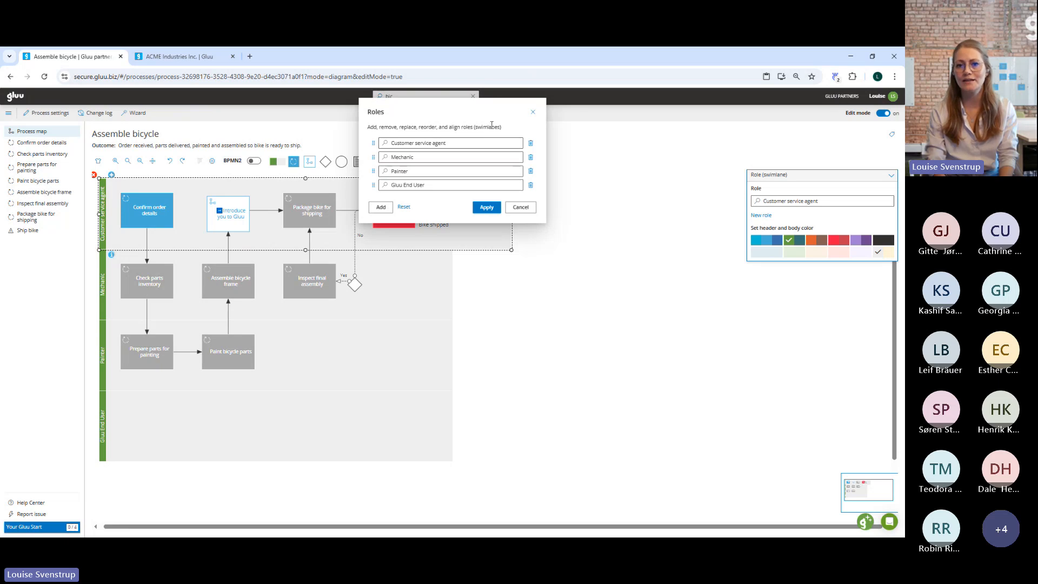
left_click(487, 208)
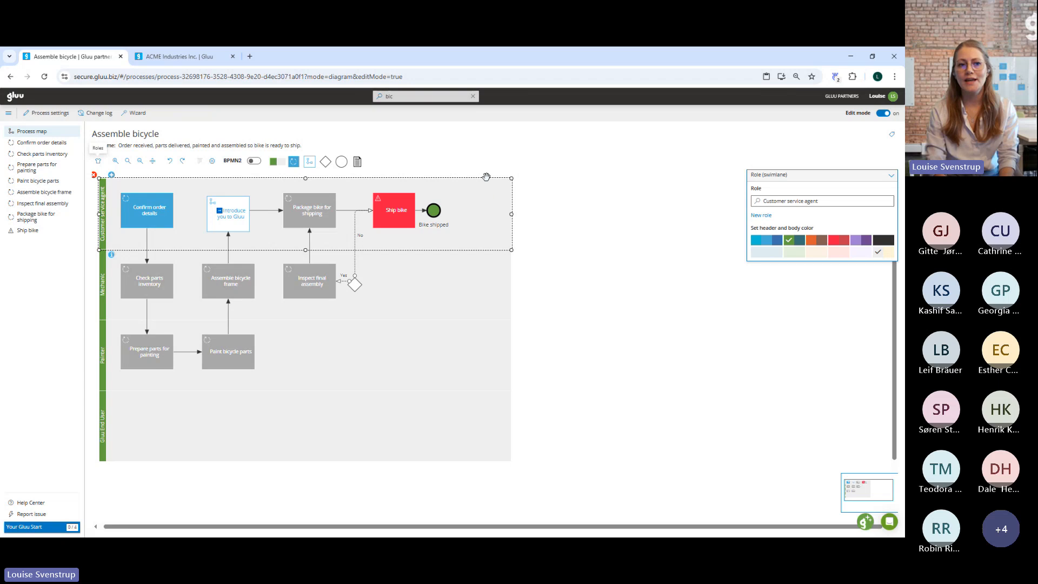
Reorder the swimlane roles so Gluu End User sits above Painter, apply the order, and turn off edit mode.
left_click(98, 165)
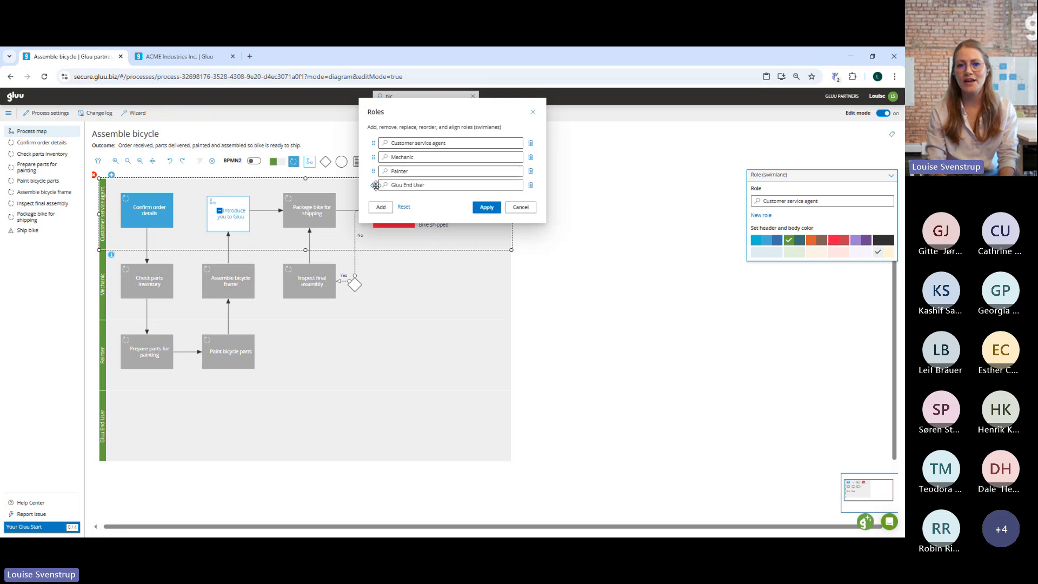
left_click_drag(373, 184, 373, 169)
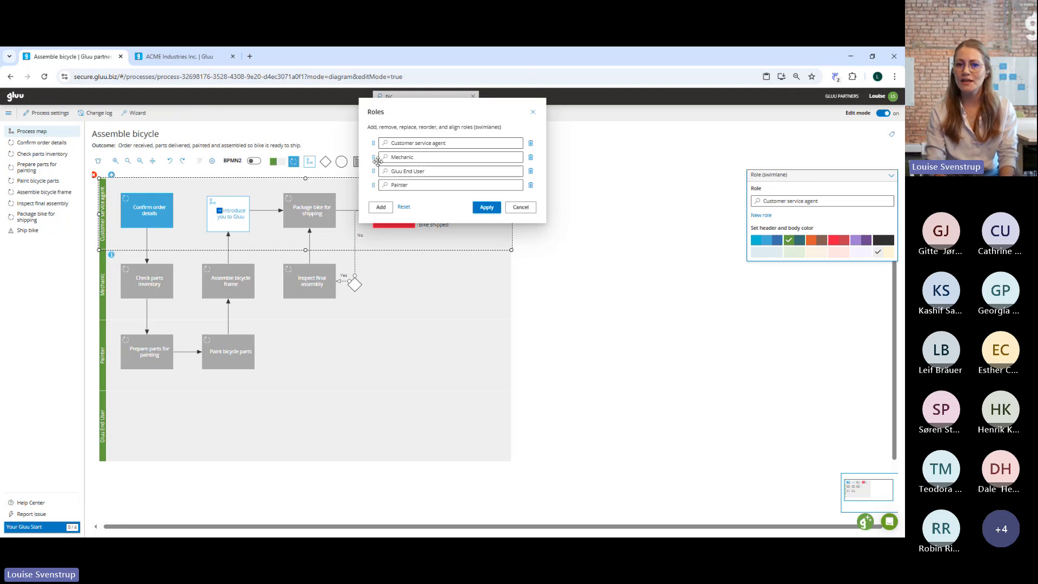
left_click(486, 208)
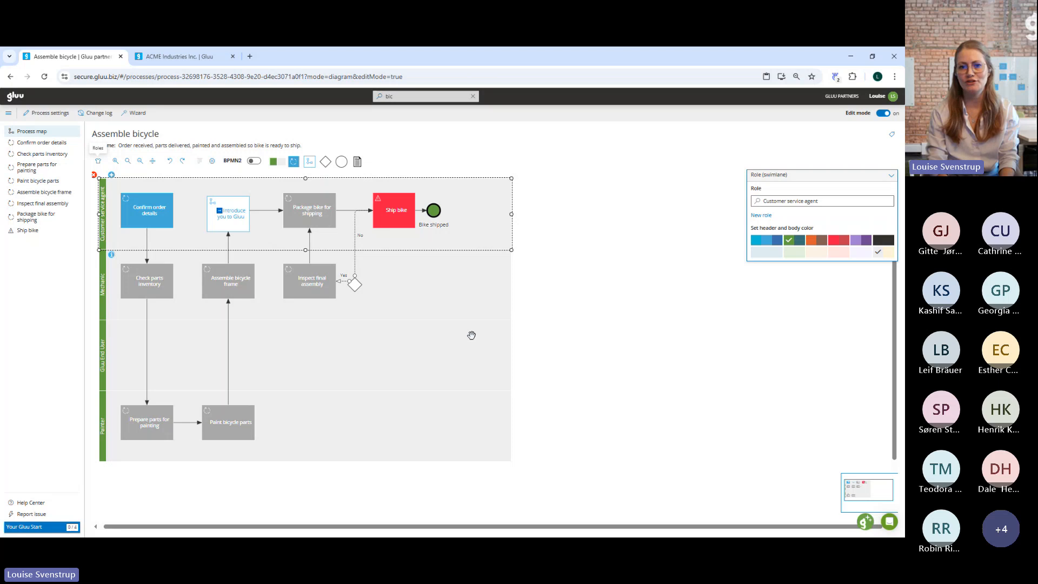
left_click(886, 114)
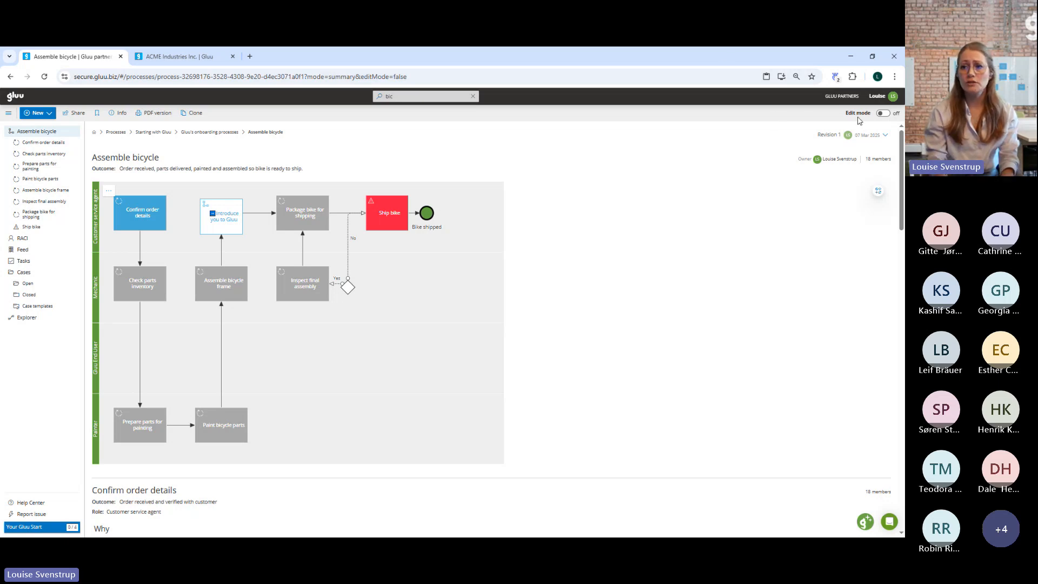
Examine the Confirm order details activity and its work instruction in edit mode, then return to the process map and leave edit mode.
left_click(880, 114)
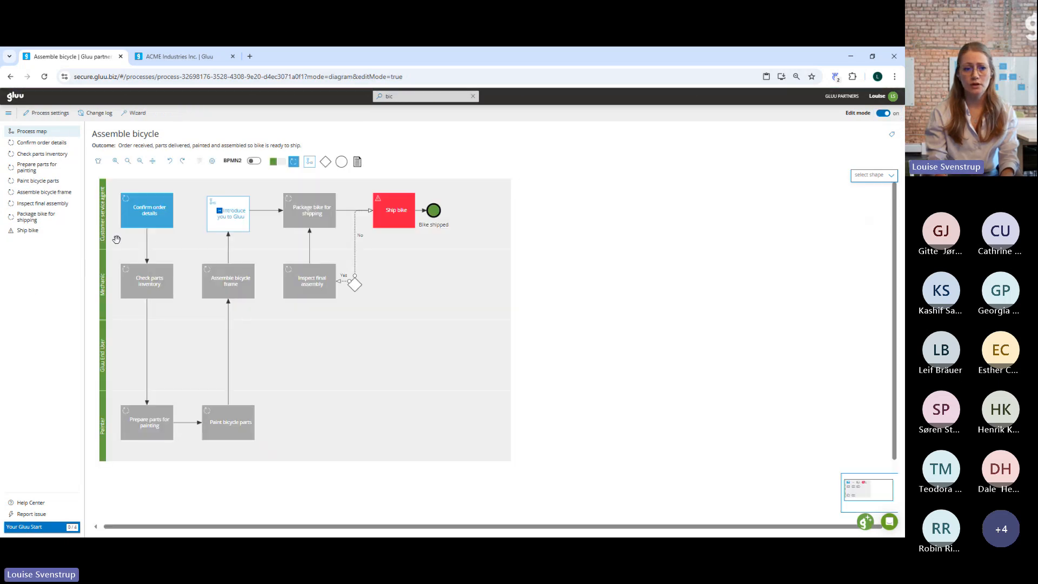
left_click(151, 223)
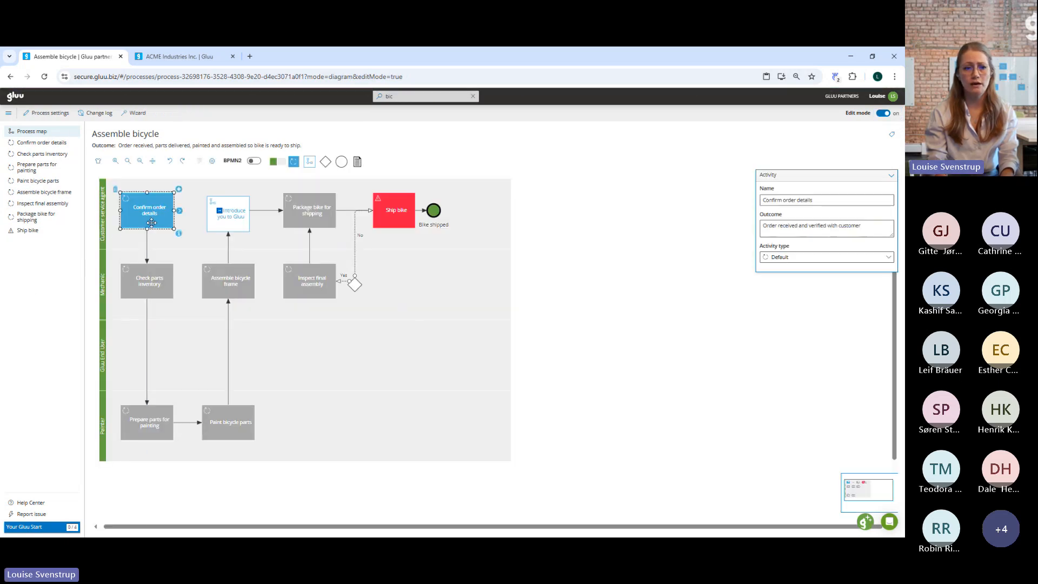
left_click(45, 144)
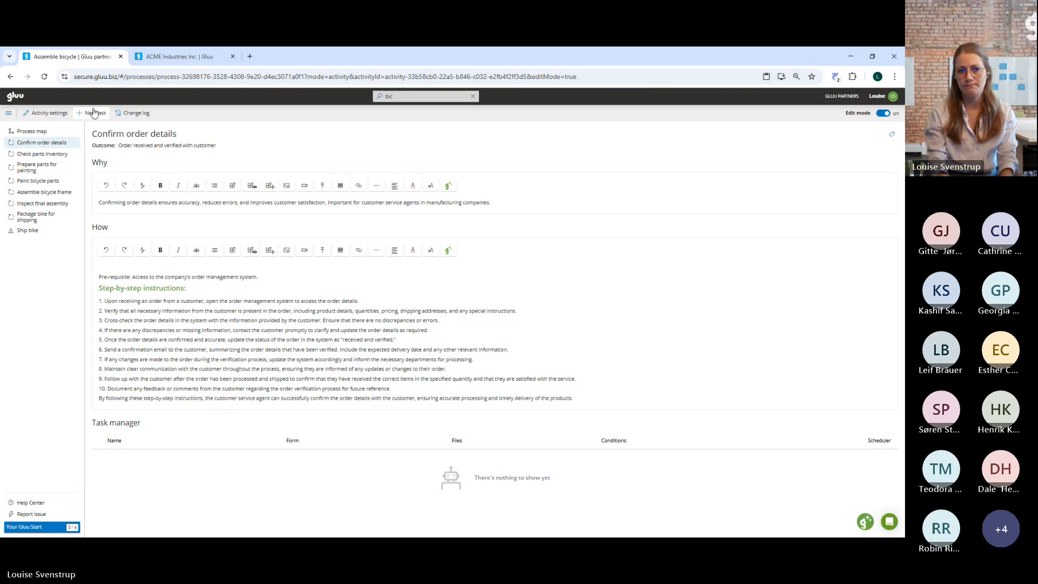
left_click(40, 131)
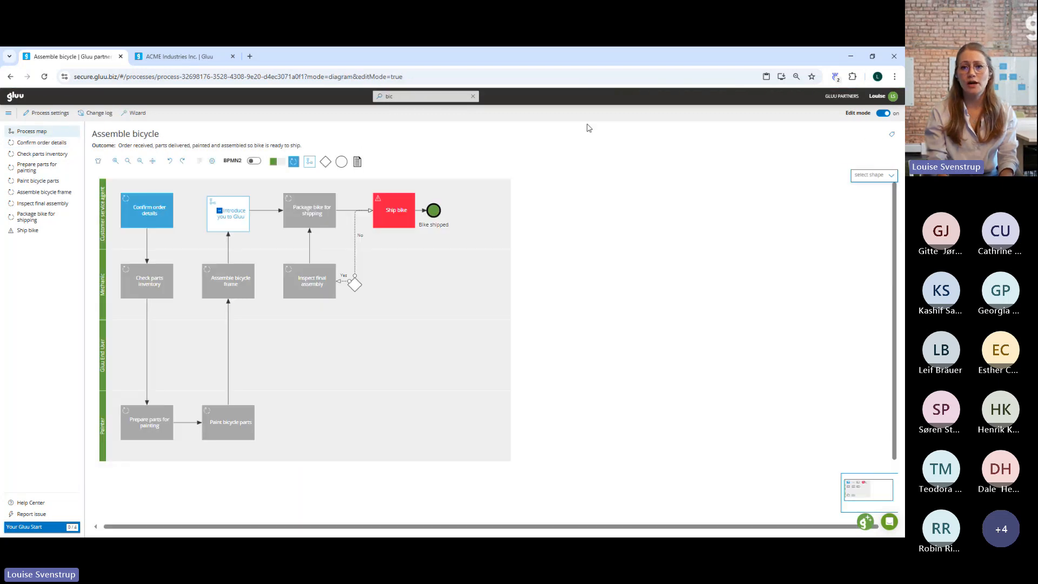
left_click(883, 113)
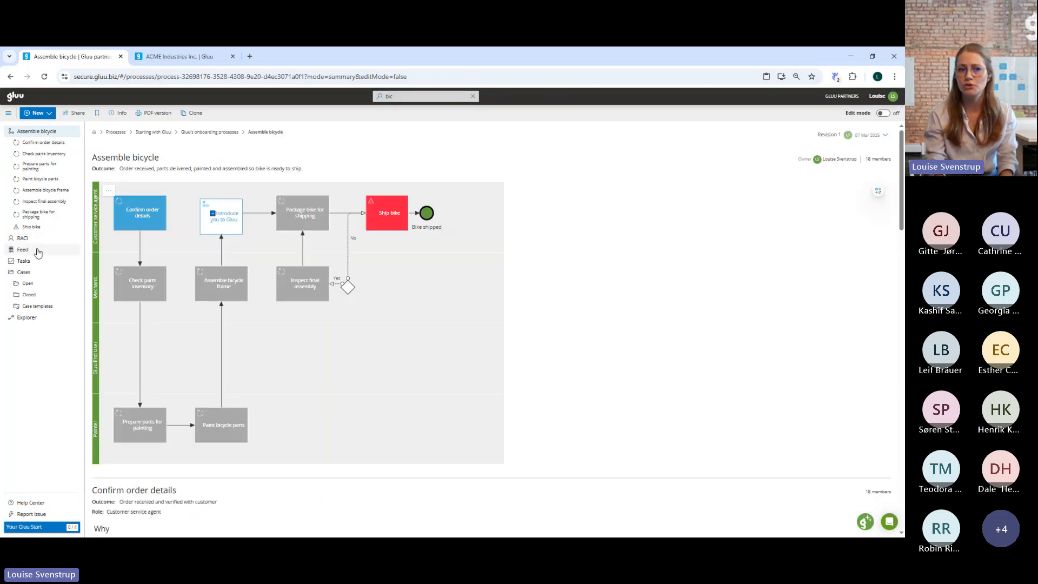
Create a new case template for the Assemble bicycle process with a task for each activity, from Confirm order details to Ship bike.
left_click(56, 307)
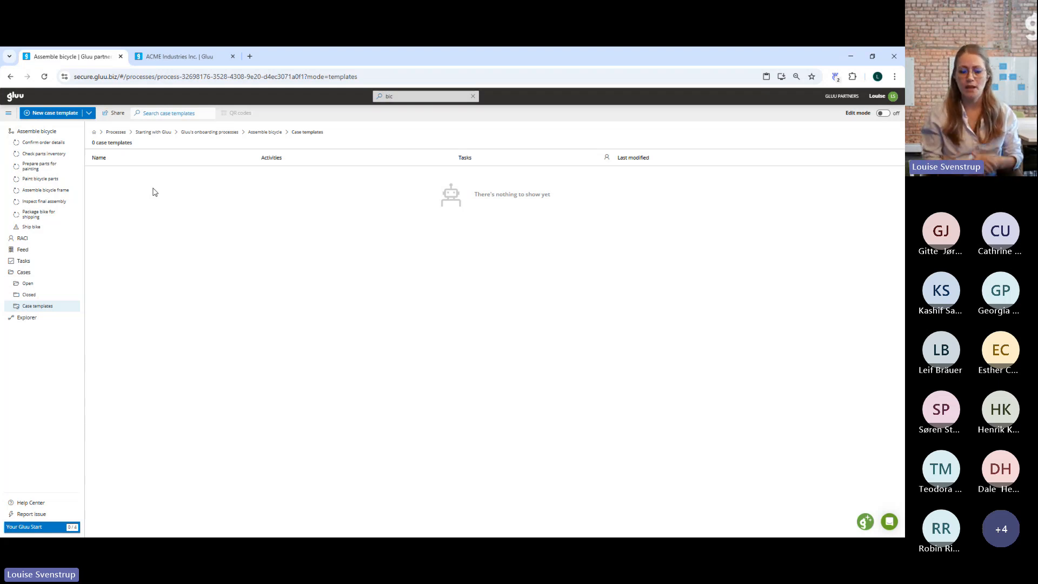
left_click(55, 114)
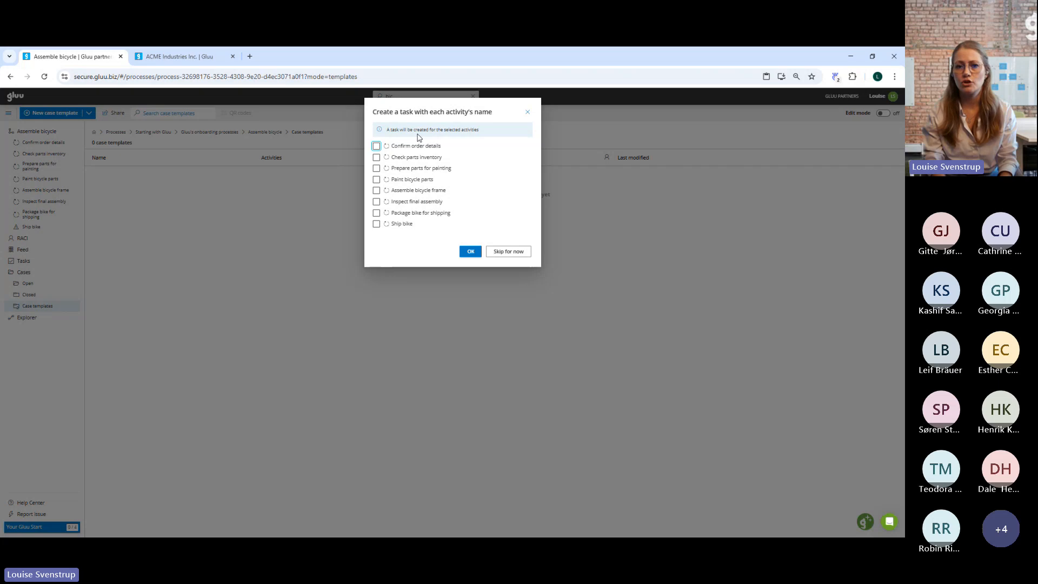
left_click(381, 149)
left_click(376, 146)
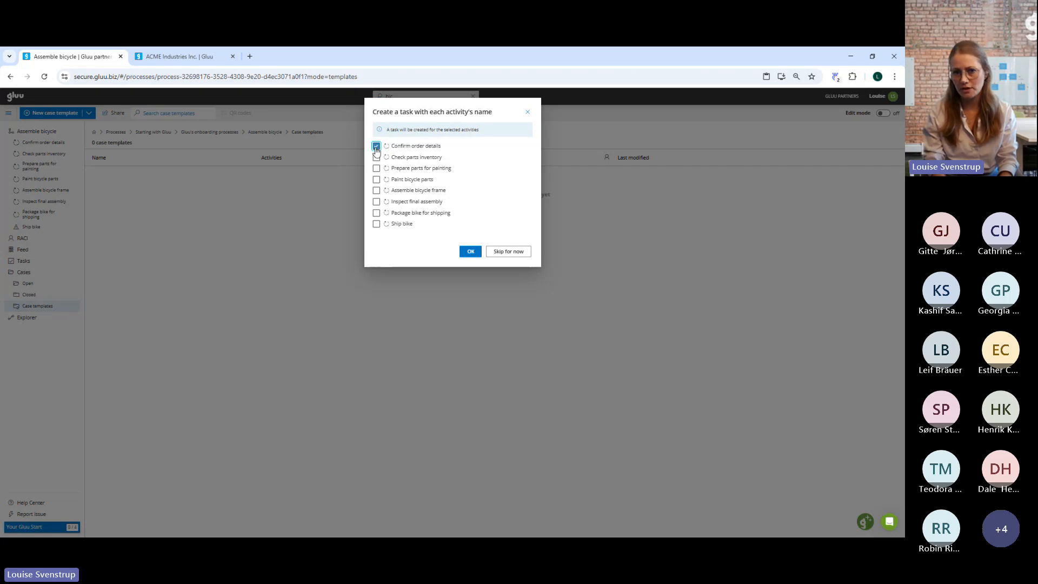
left_click(376, 157)
left_click(376, 168)
left_click(376, 179)
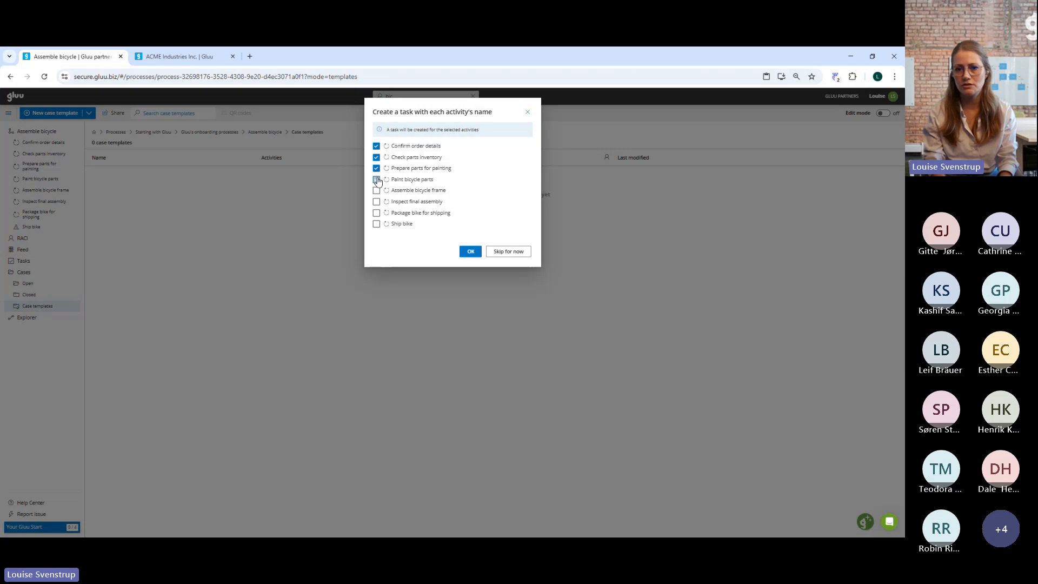
left_click(376, 190)
left_click(376, 201)
left_click(376, 212)
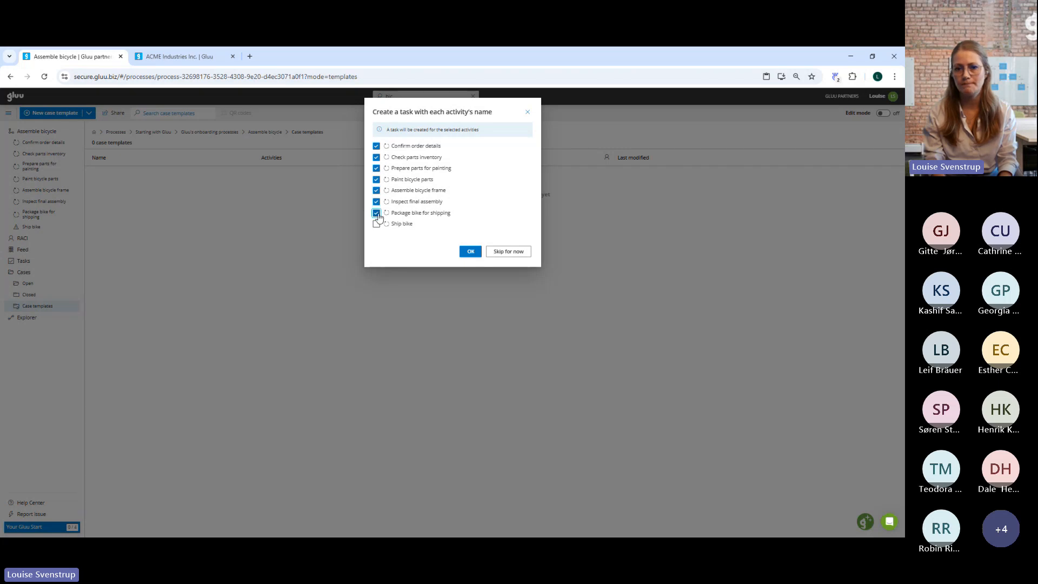
left_click(376, 223)
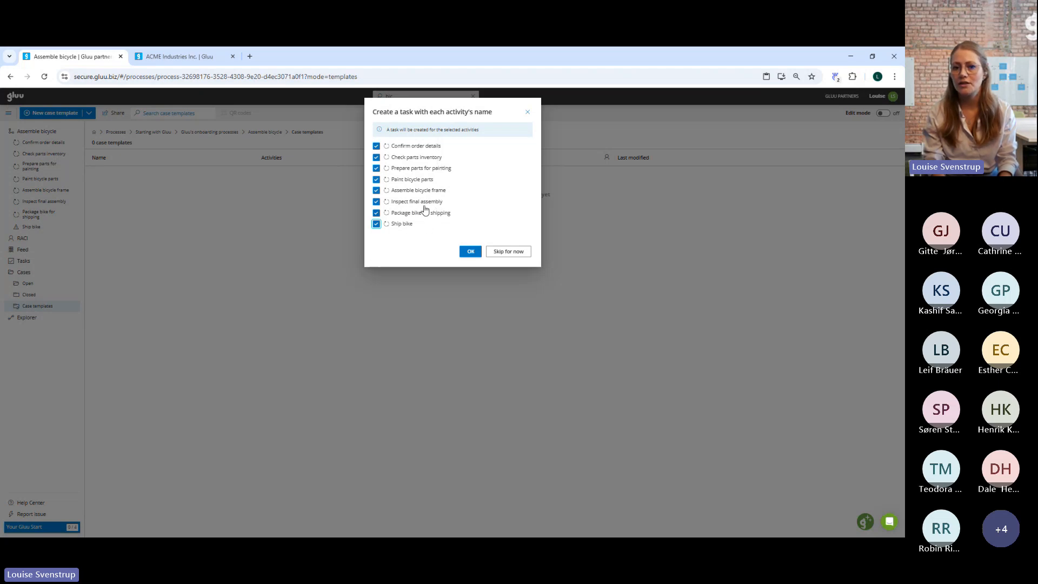
left_click(471, 253)
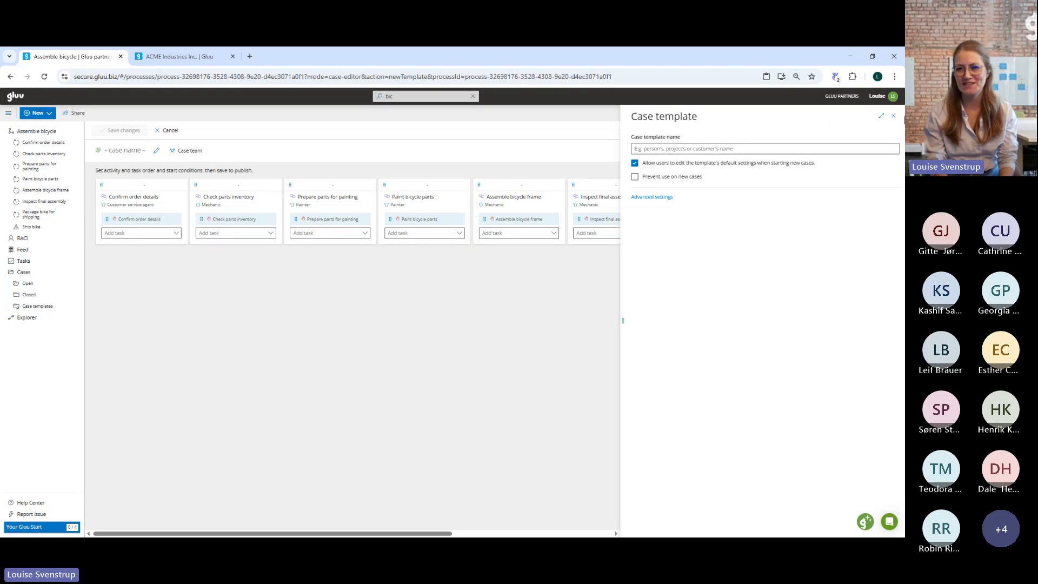
Name the case template "Bike assembling - full" and close its settings.
left_click(668, 152)
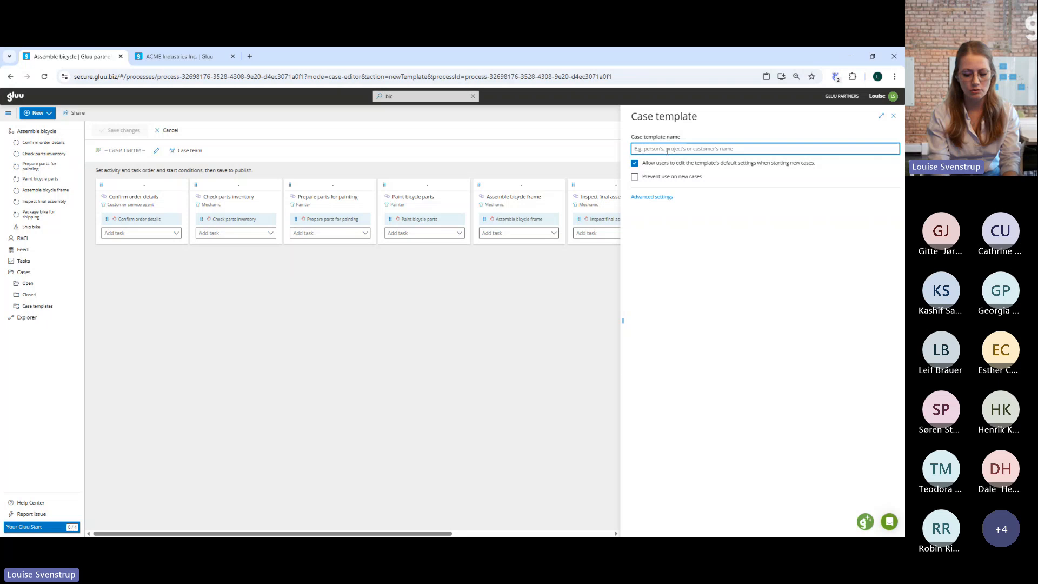
type("Bike ass")
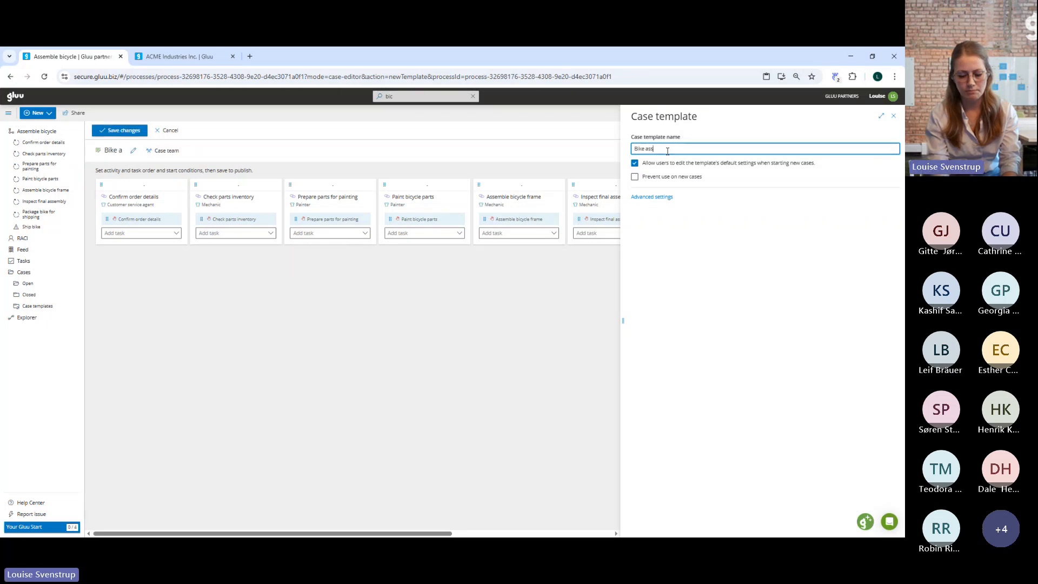
type("embling")
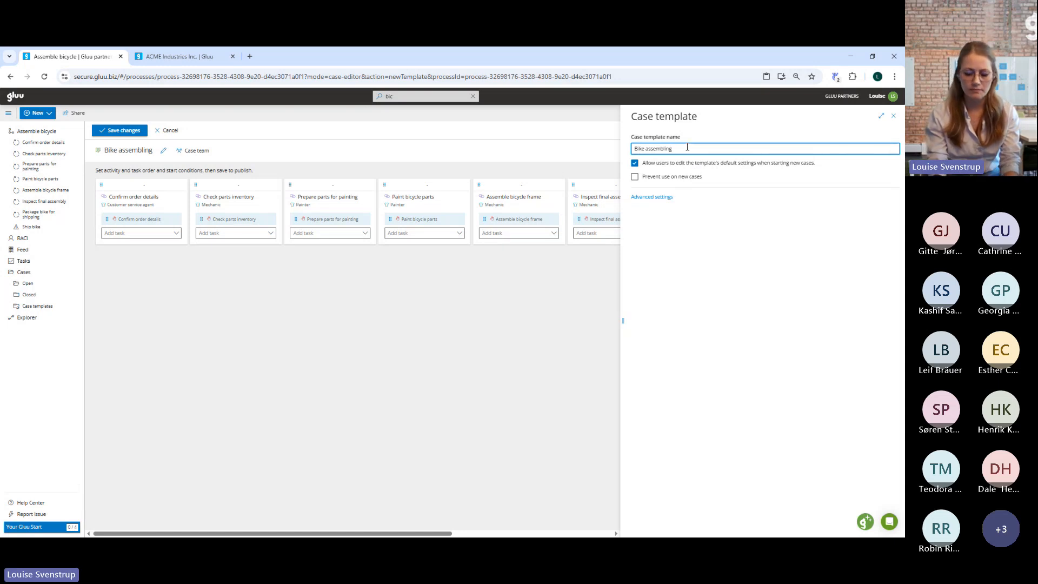
type("- ful")
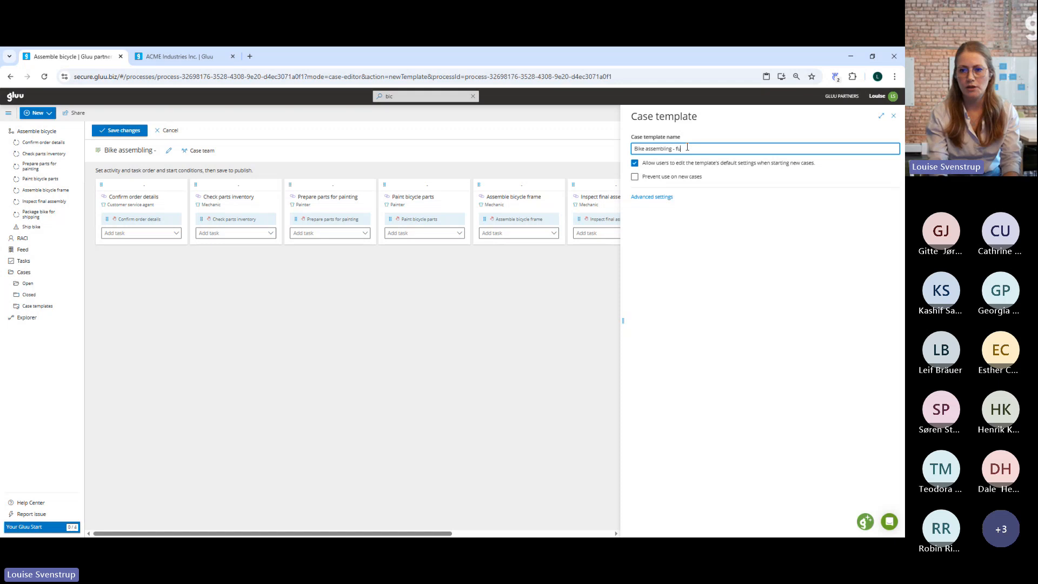
key("BackSpace")
key("BackSpace")
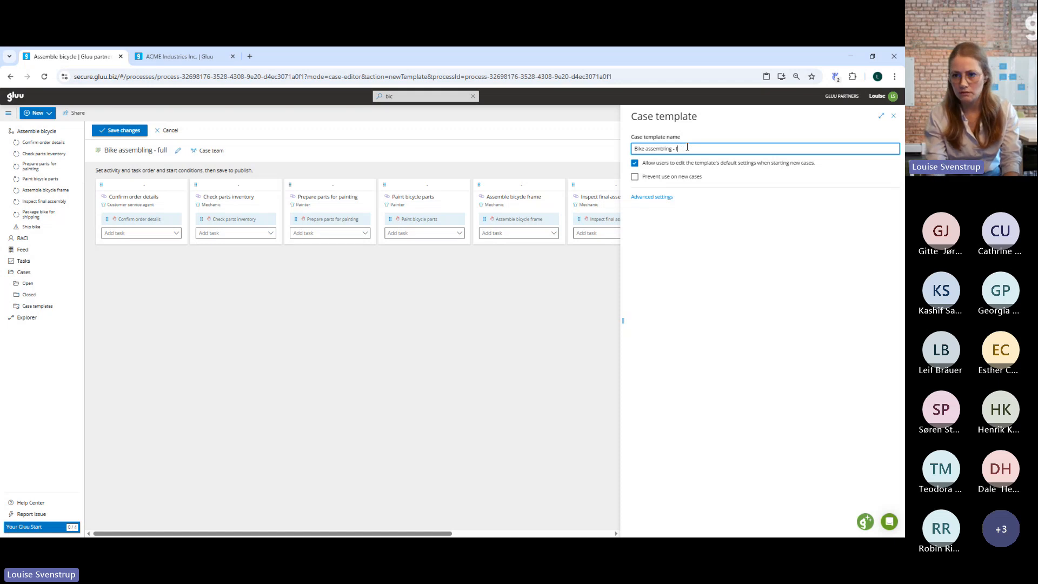
type("ull")
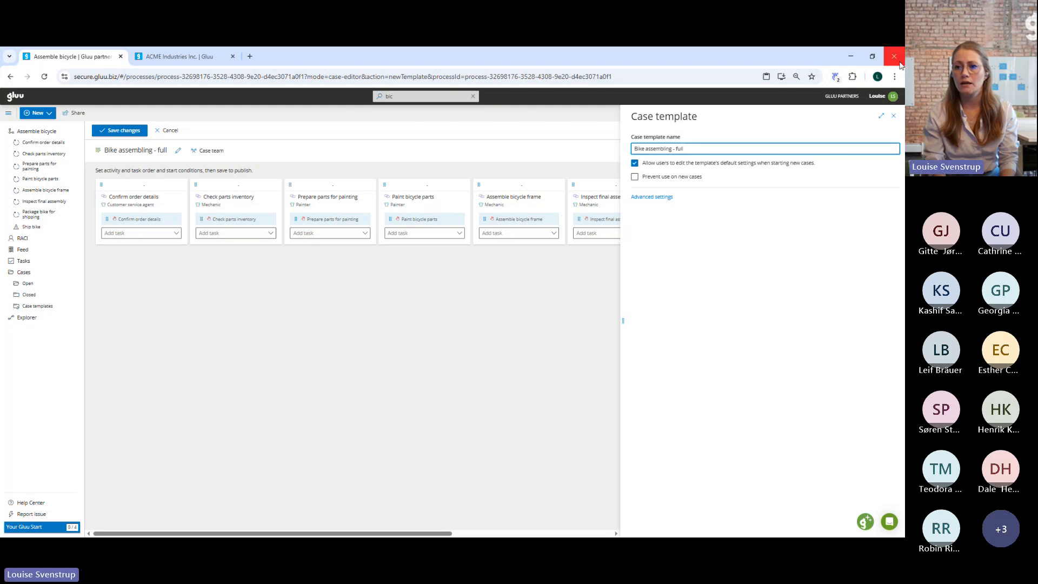
left_click(895, 116)
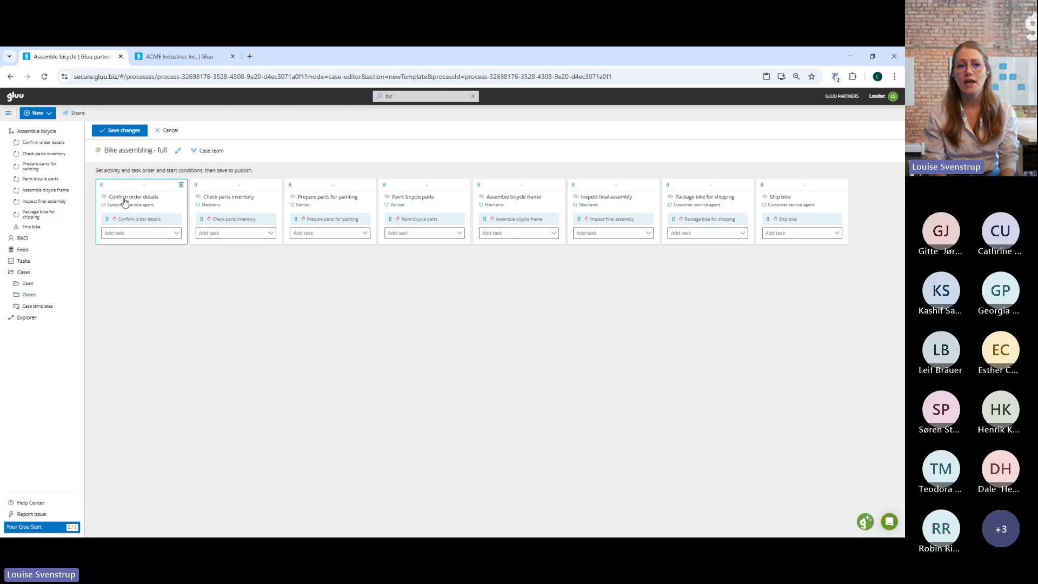
Add a new task named "Check order details" without a form to the Confirm order details activity in the case template.
left_click(177, 233)
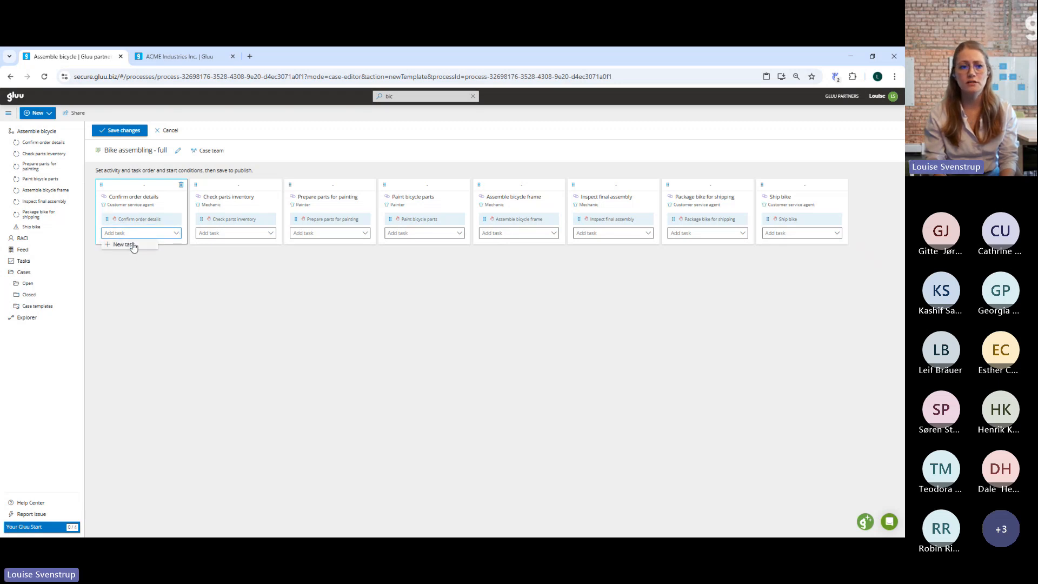
left_click(133, 246)
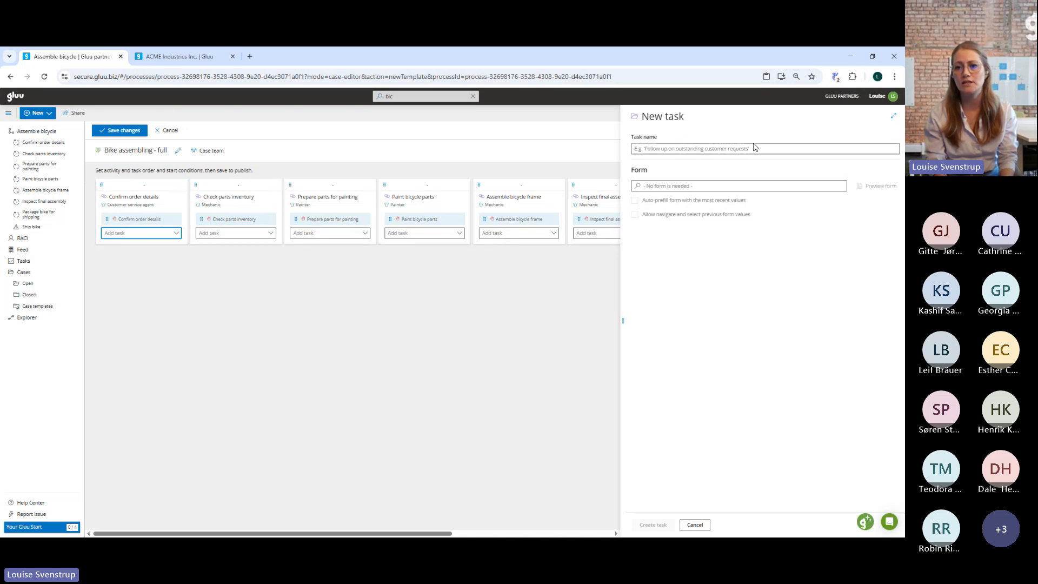
left_click(694, 148)
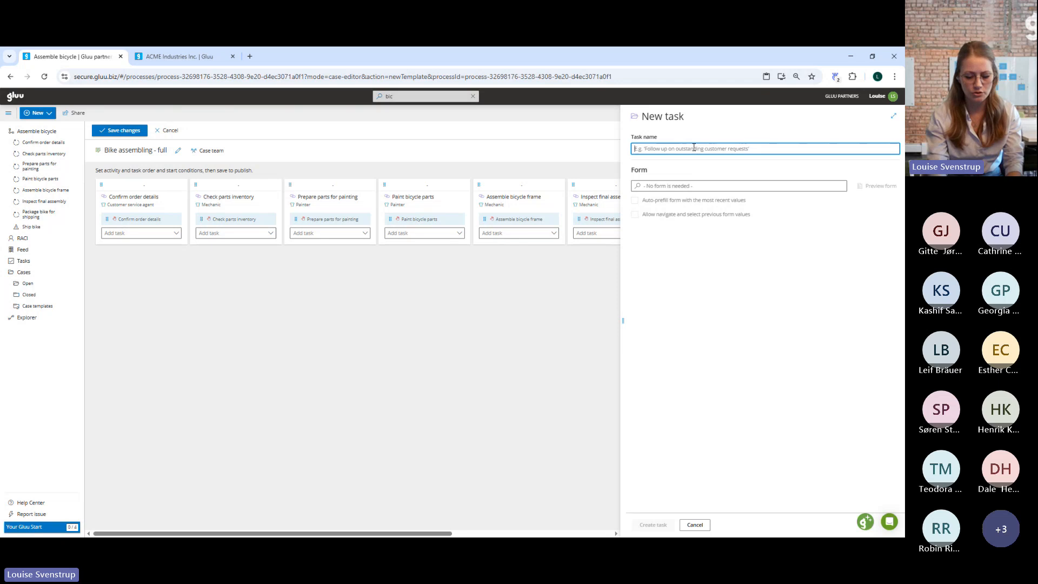
type("Che")
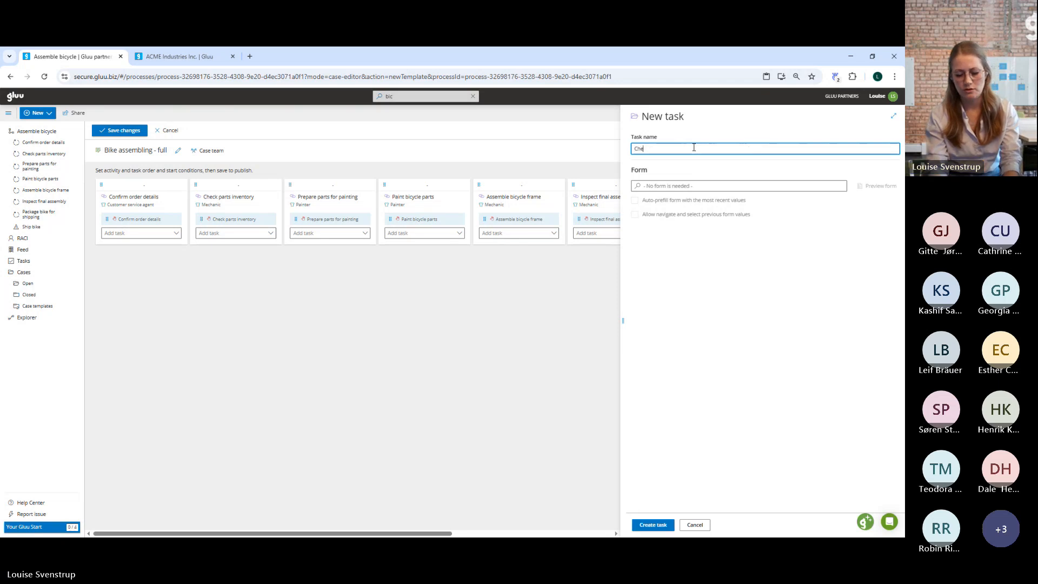
type("ck ord")
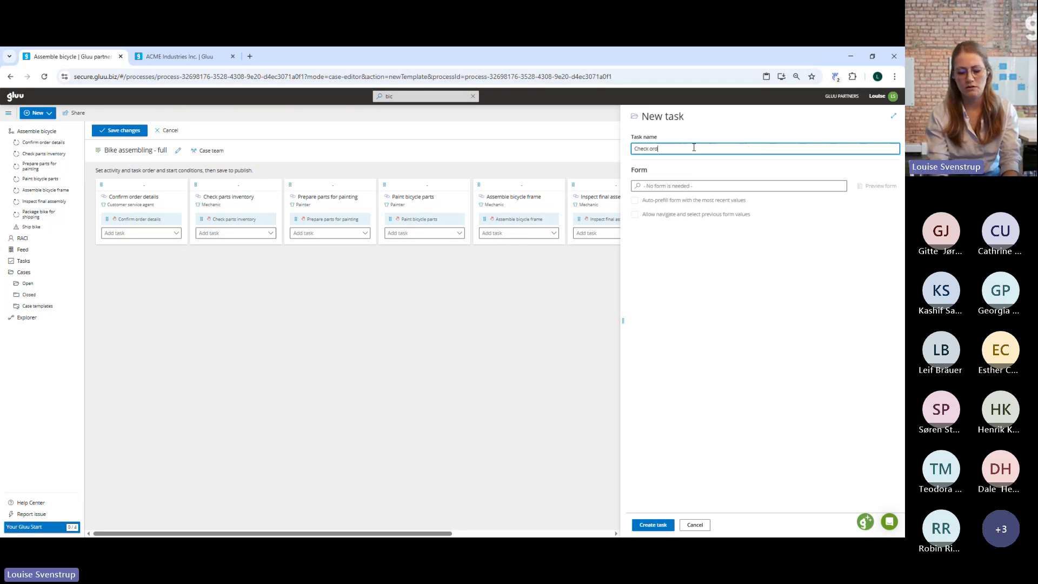
type("er details")
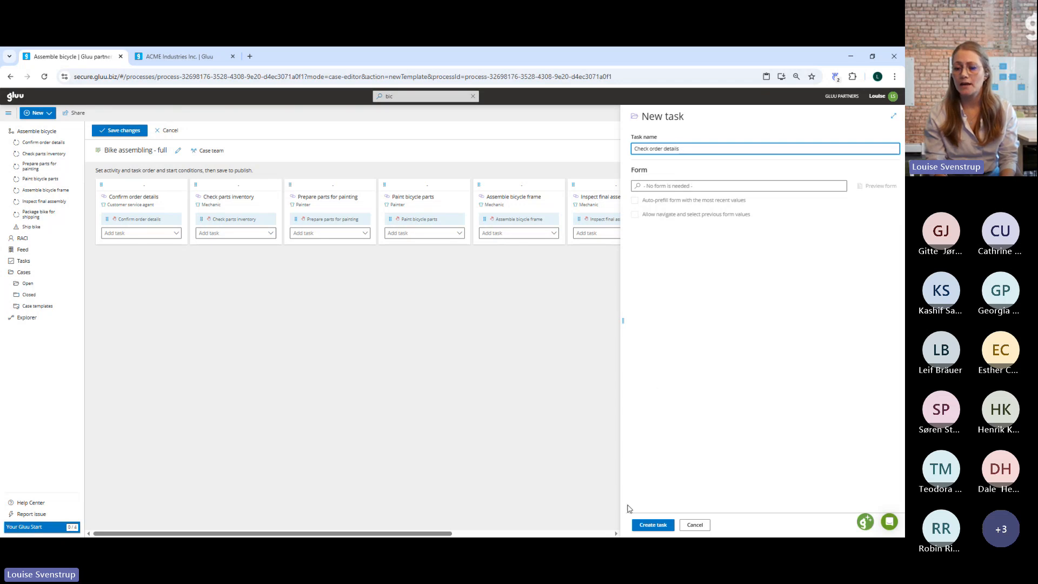
left_click(644, 525)
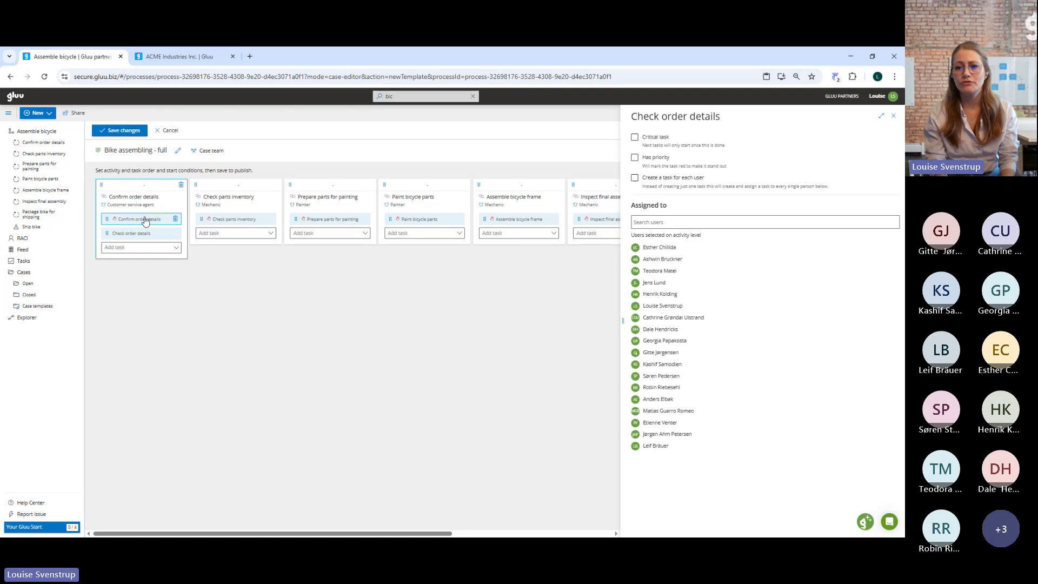
Mark the Check order details task as critical, browse the users it can be assigned to, and close its settings.
left_click(636, 140)
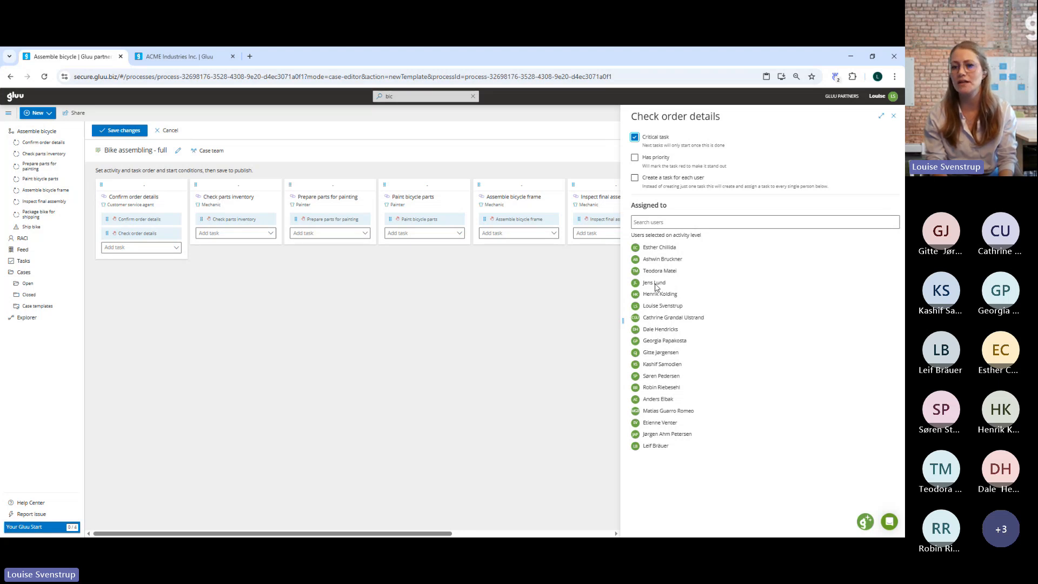
left_click(654, 224)
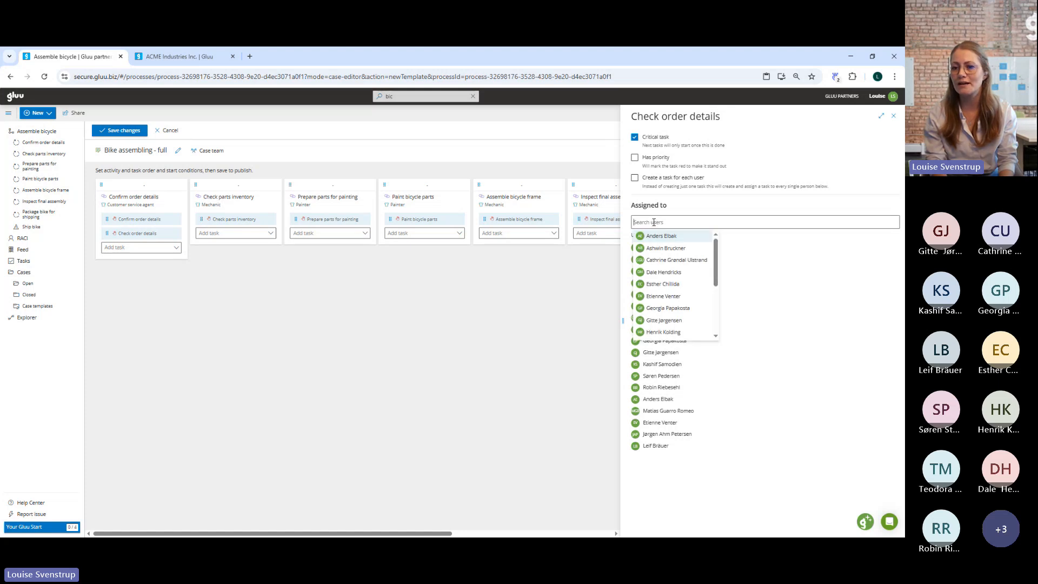
scroll(661, 259, "down", 3)
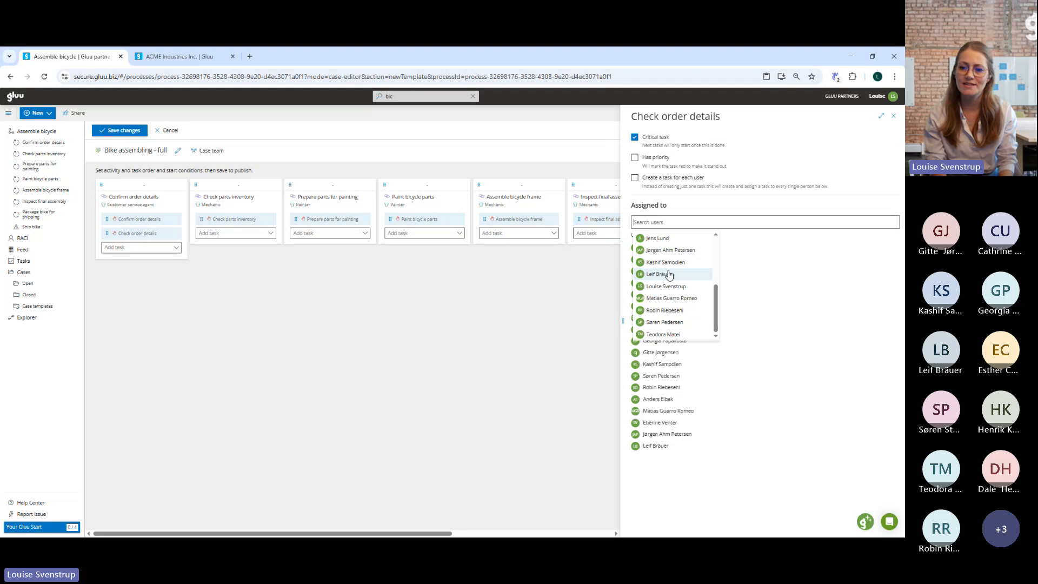
scroll(670, 275, "up", 2)
scroll(670, 275, "up", 2)
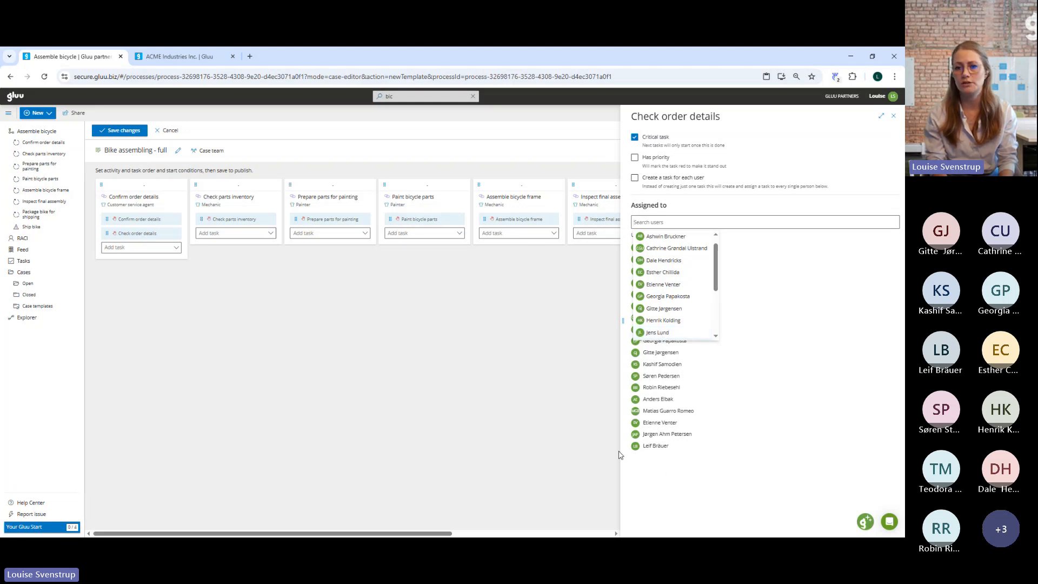
left_click(529, 416)
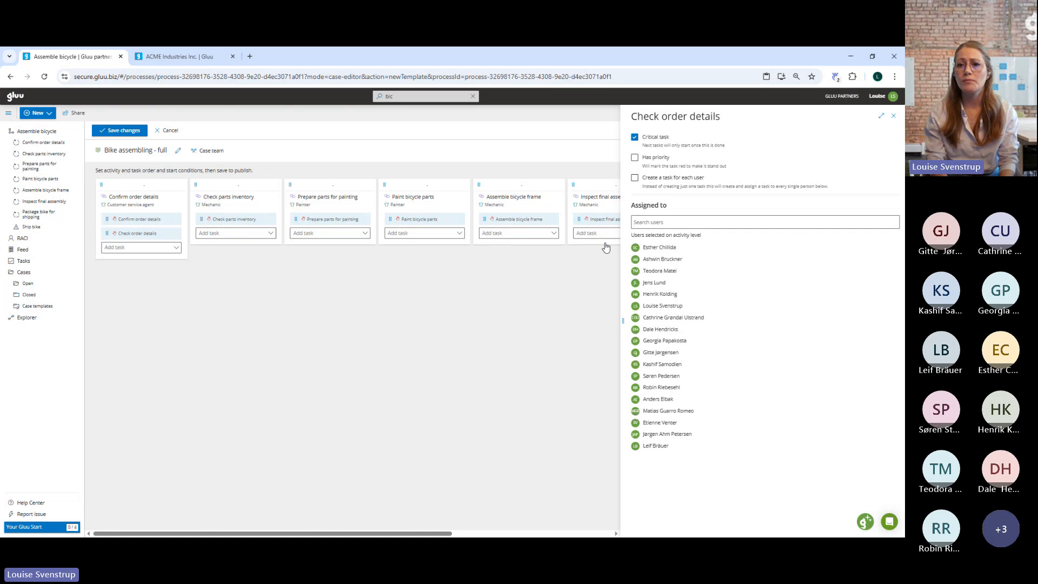
left_click(894, 116)
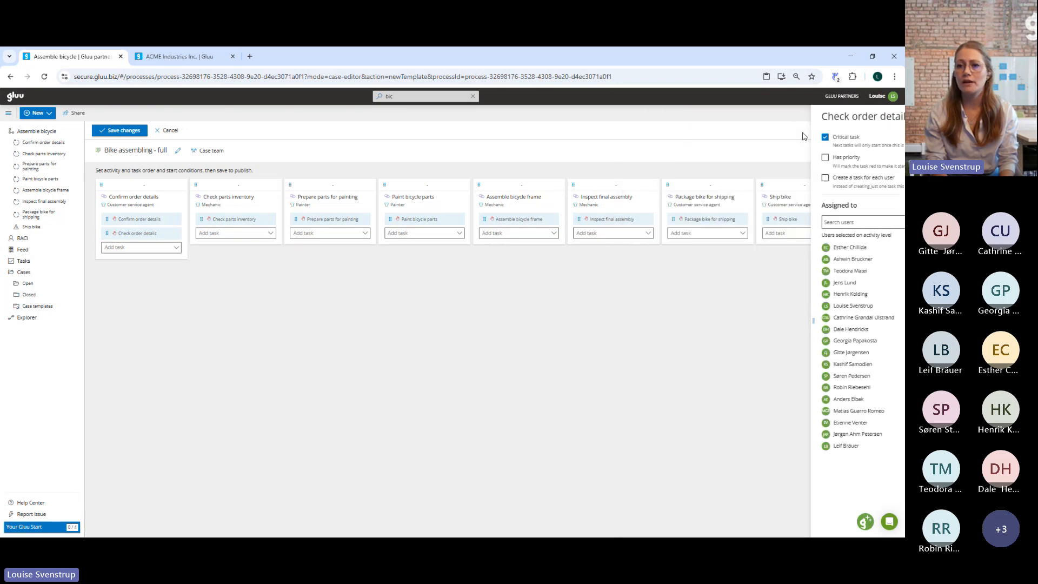
Review the template's case team, move Check order details above the Confirm order details task, and save the case template.
left_click(210, 153)
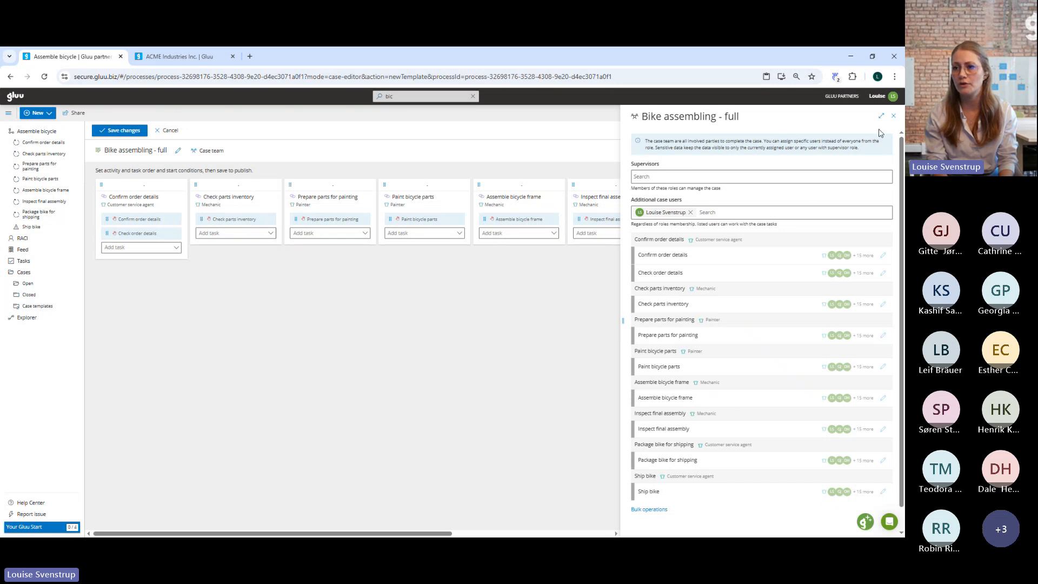
left_click(894, 116)
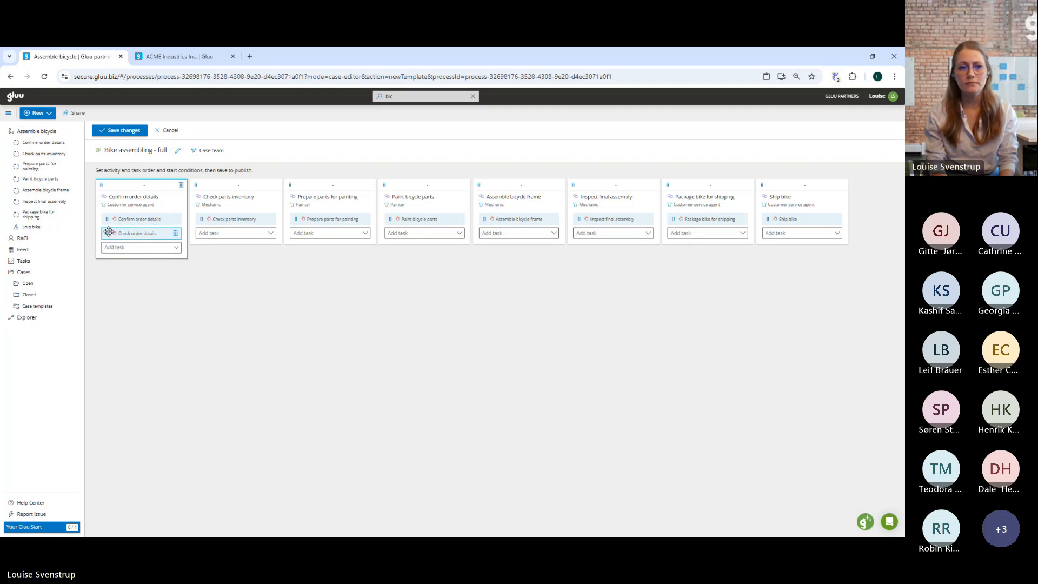
left_click_drag(113, 233, 109, 217)
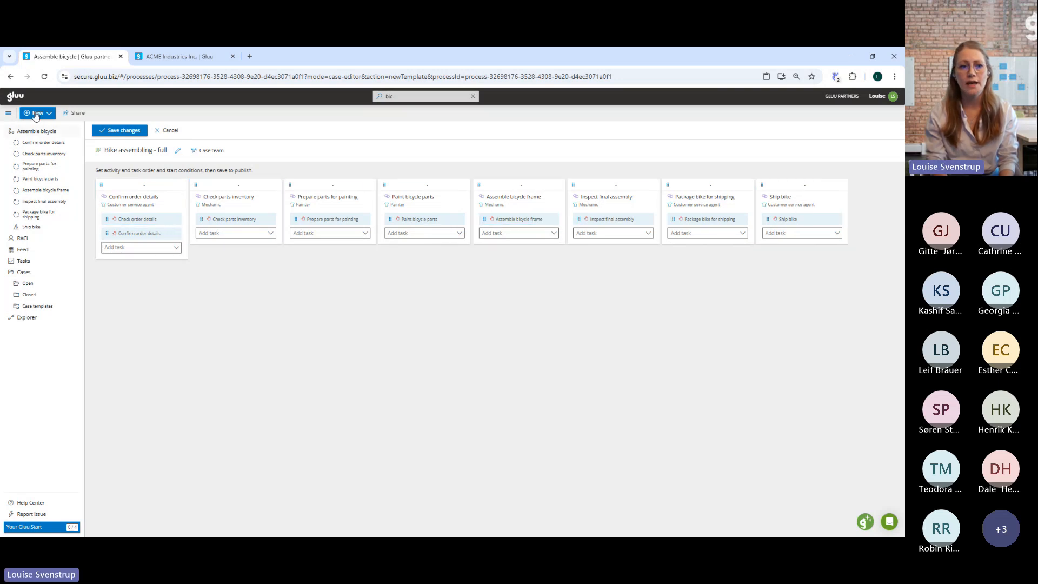
left_click(117, 132)
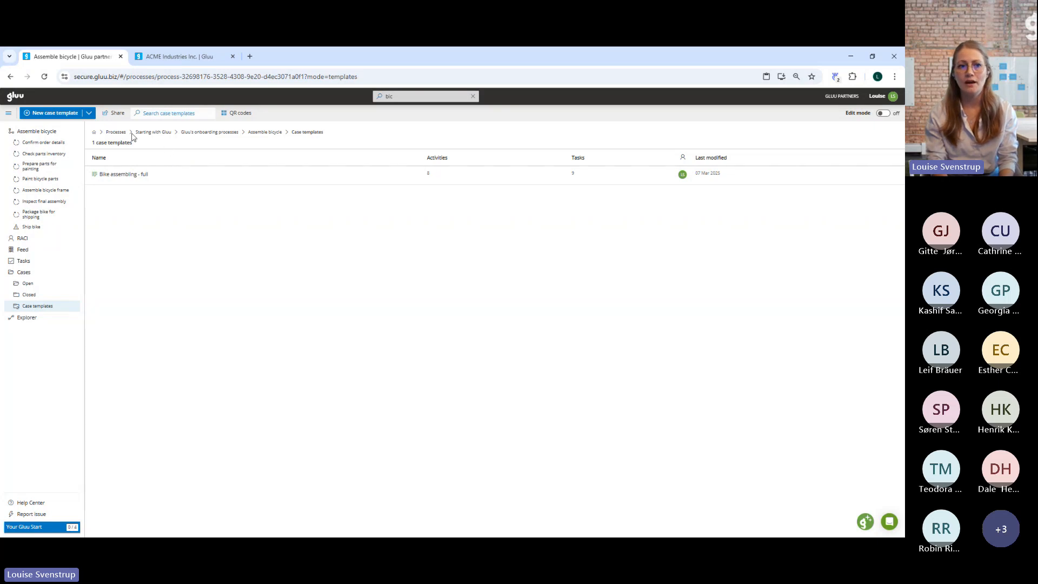
Create a new case from the "Bike assembling - full" template in the process's open cases.
left_click(90, 114)
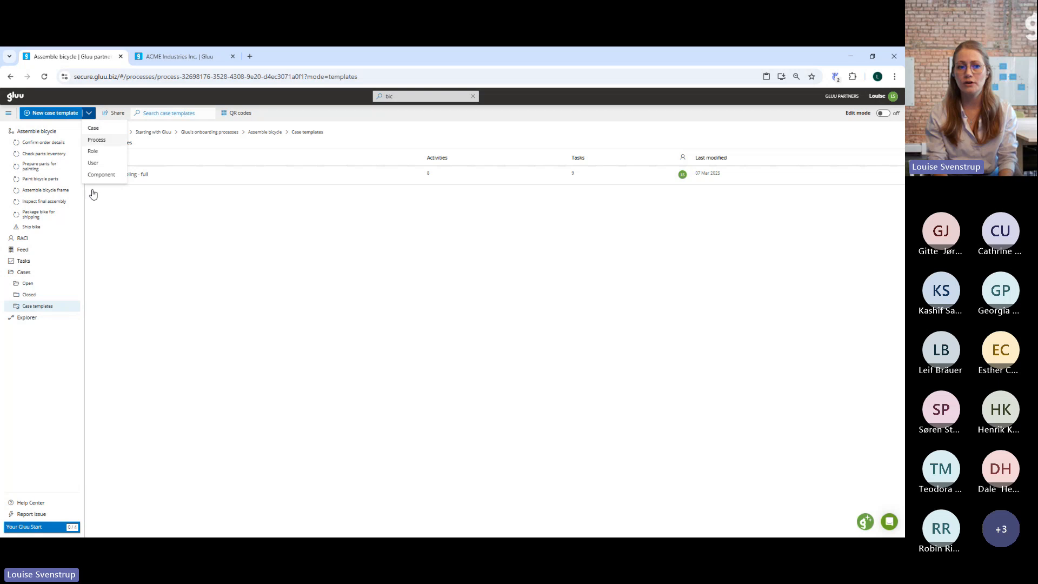
left_click(28, 284)
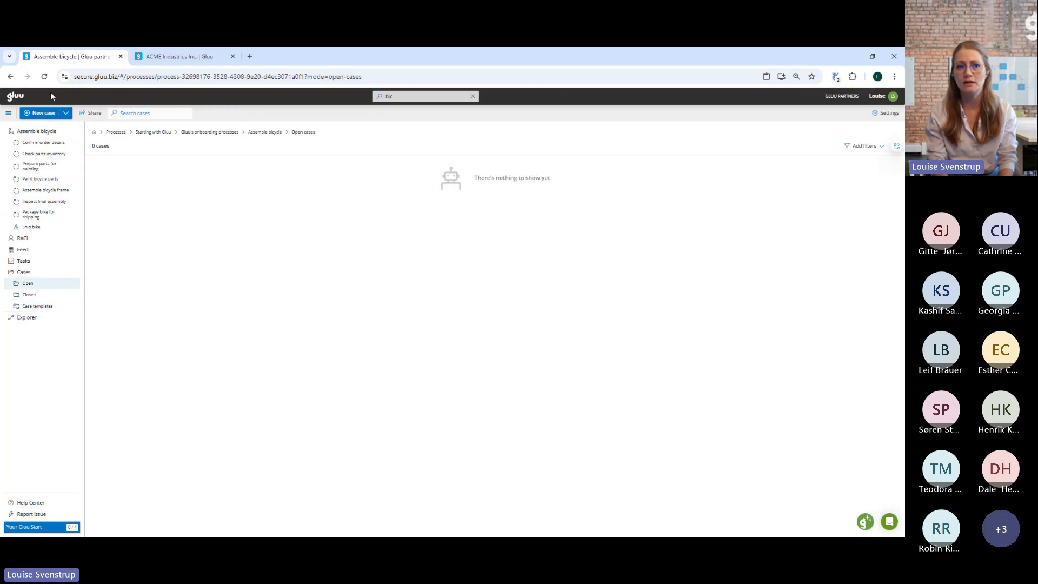
left_click(45, 115)
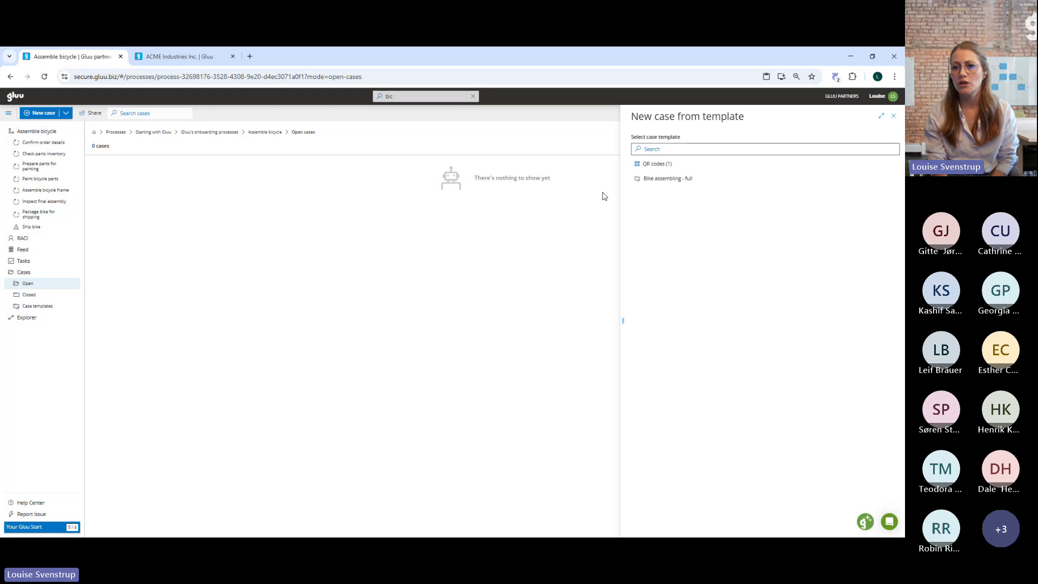
left_click(675, 184)
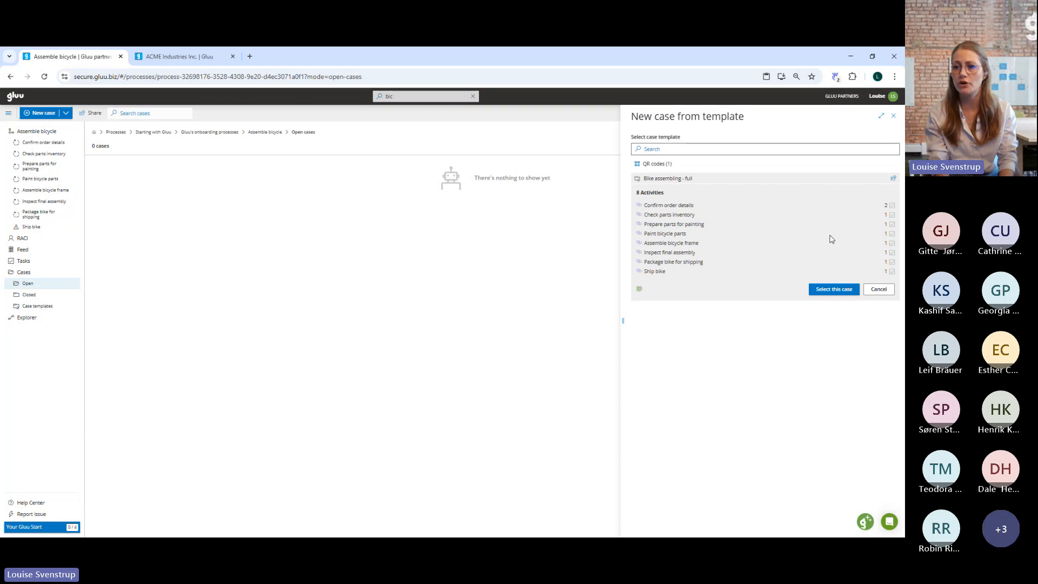
left_click(832, 288)
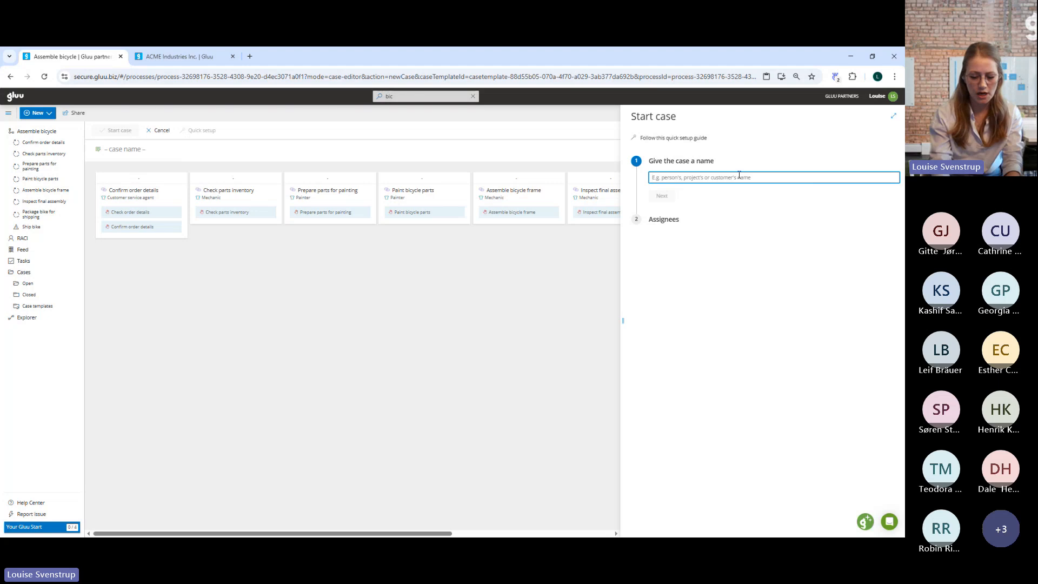
Name the case with the order number followed by " - Pink bike for customer" and start it with the default role assignees.
type("Pink ")
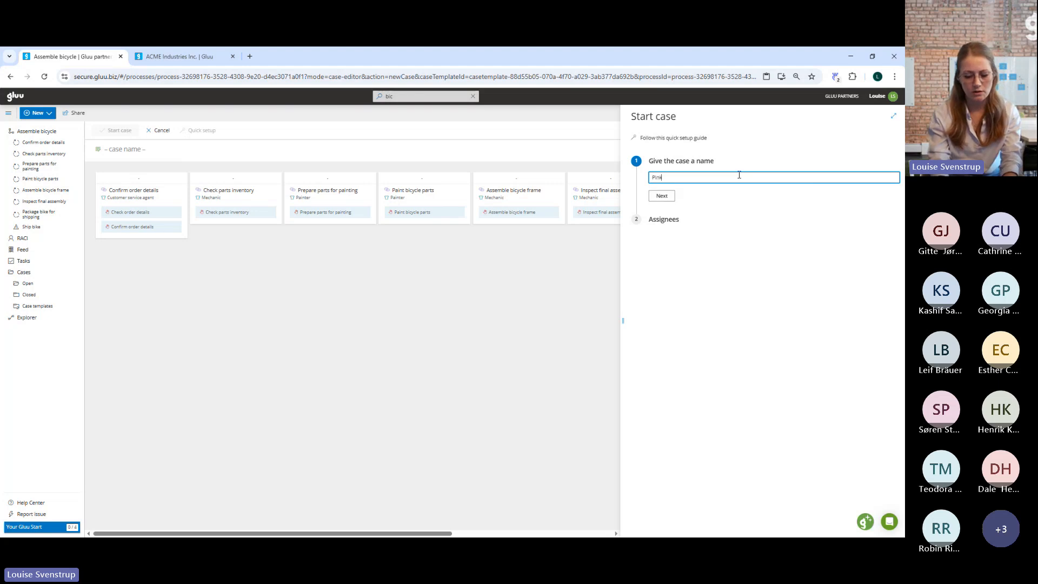
type("bik")
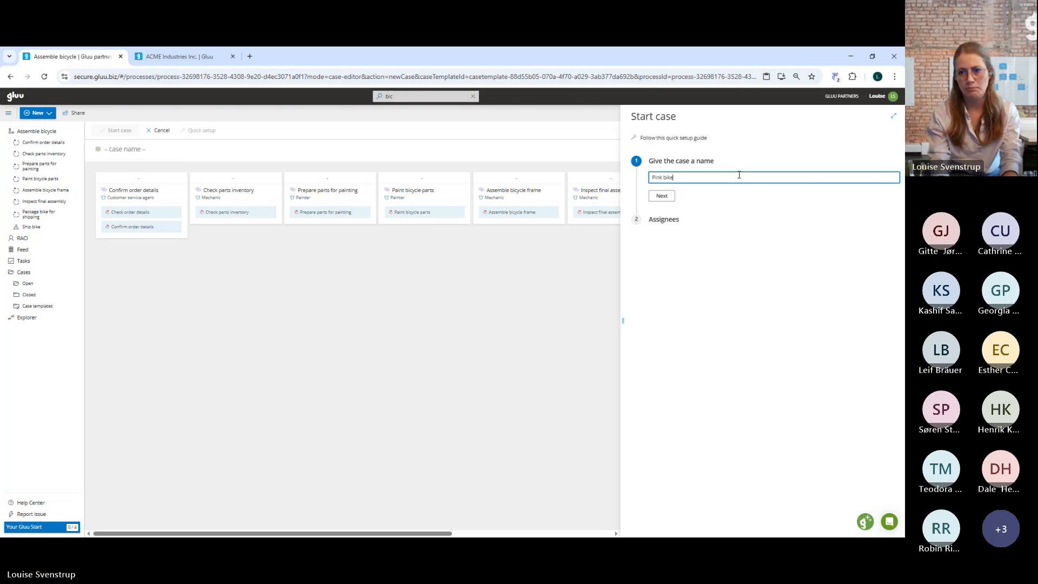
type("e")
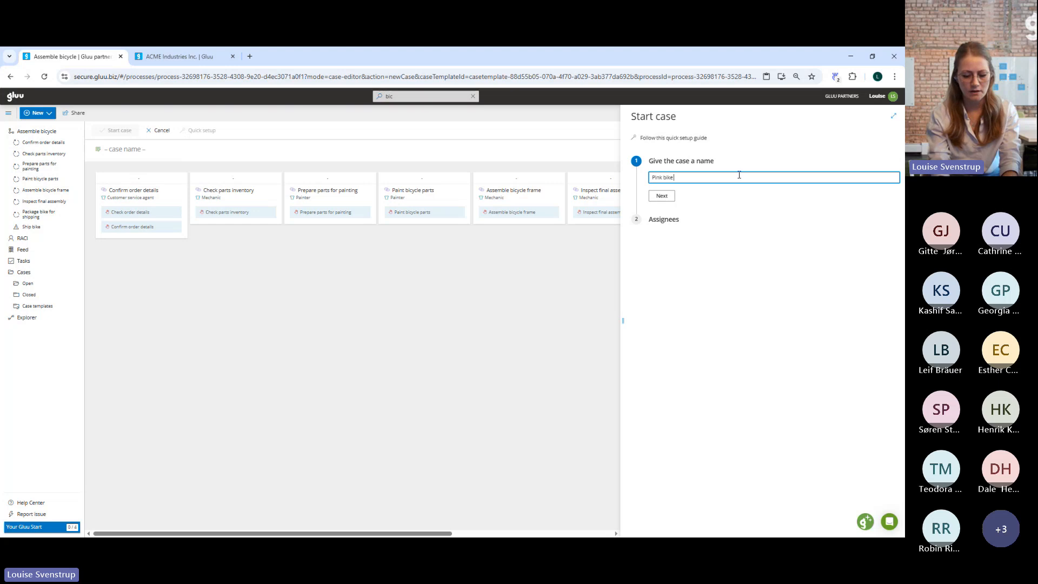
type(" for")
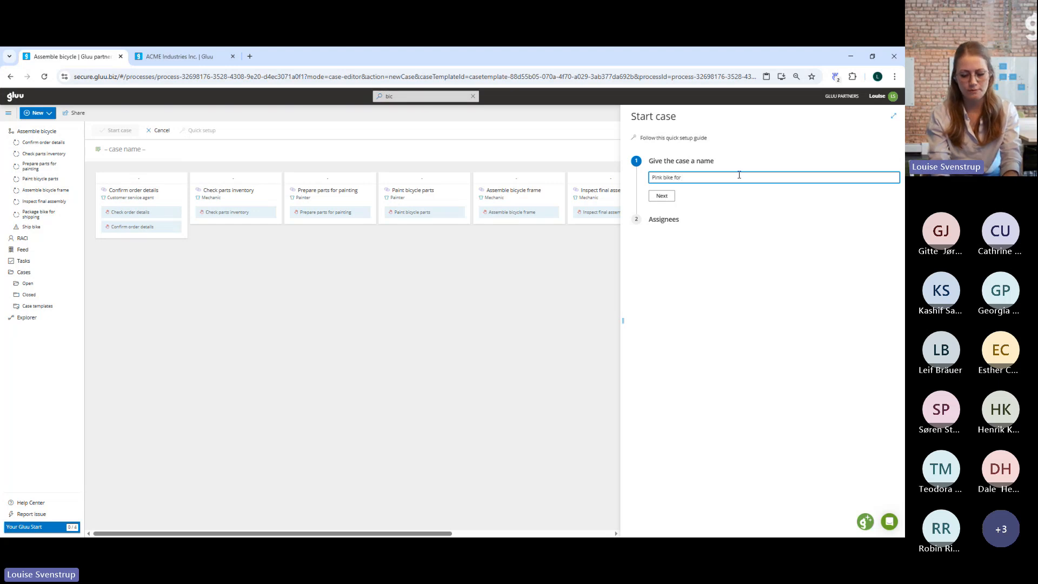
type(" customer")
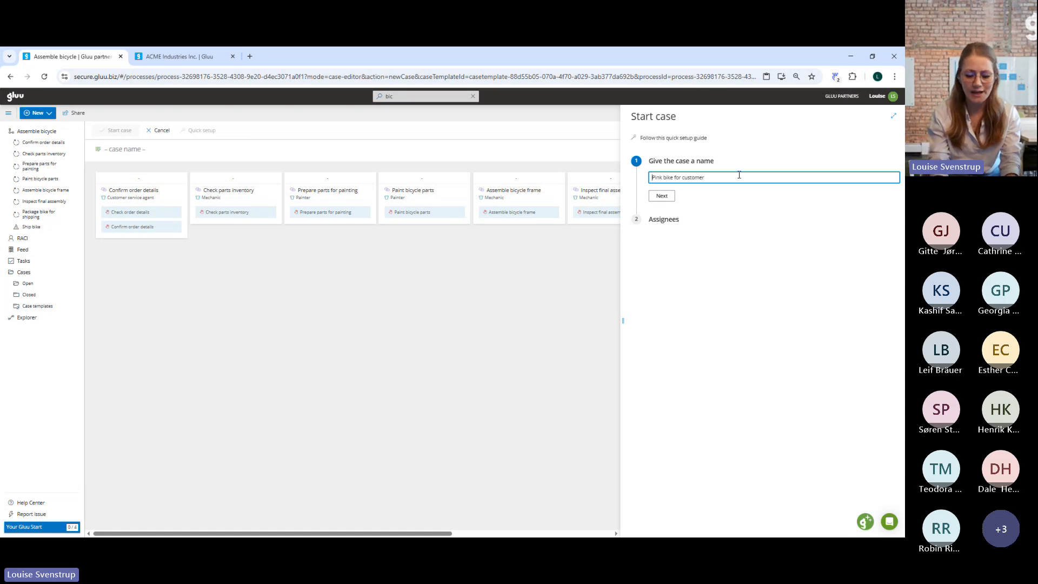
type("12345")
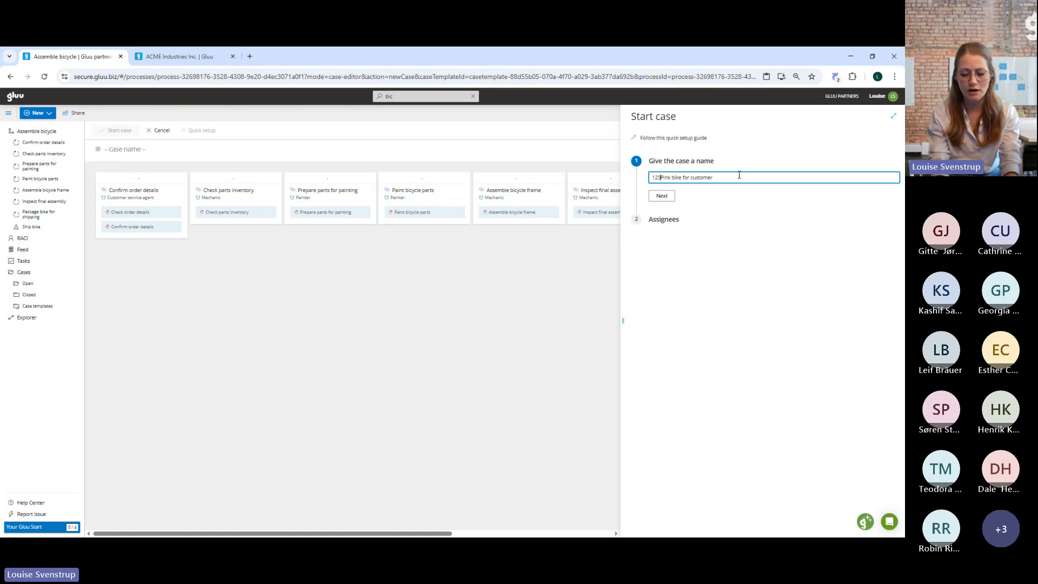
type(" -")
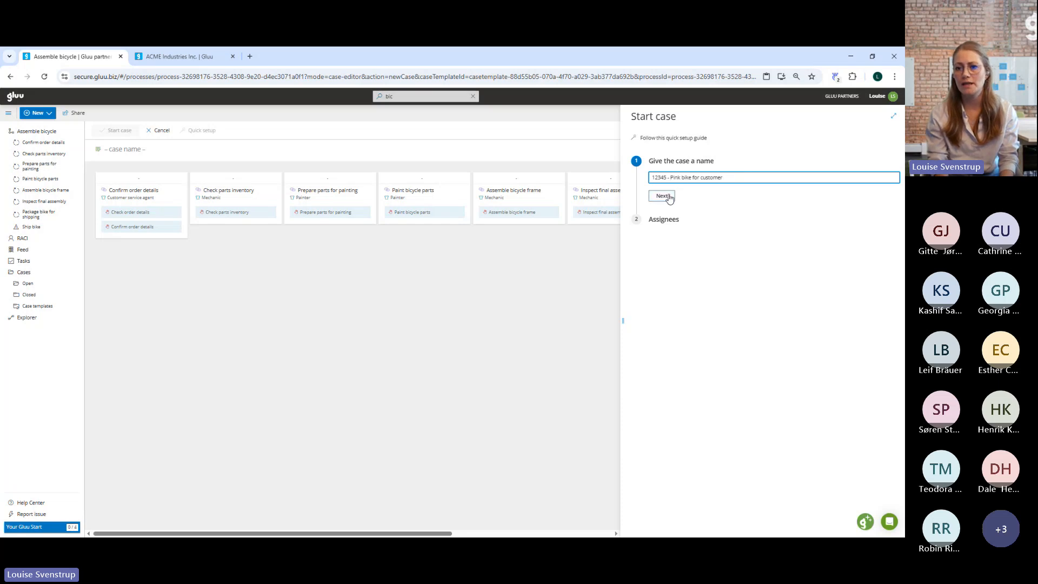
left_click(661, 199)
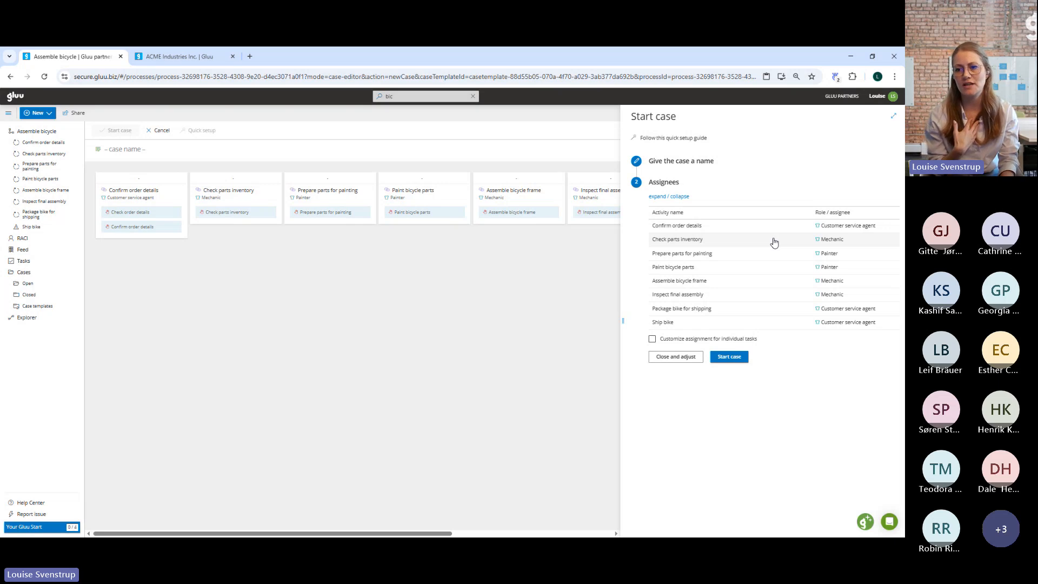
left_click(737, 359)
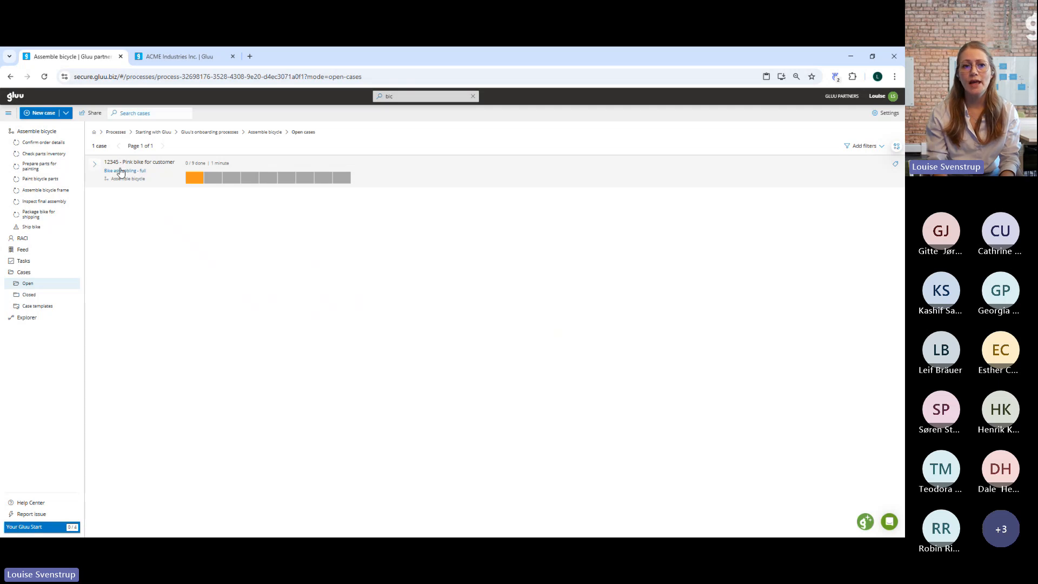
Examine the Check order details task's work instruction and files in the new case, close it, and expand the case's activity cards.
left_click(195, 178)
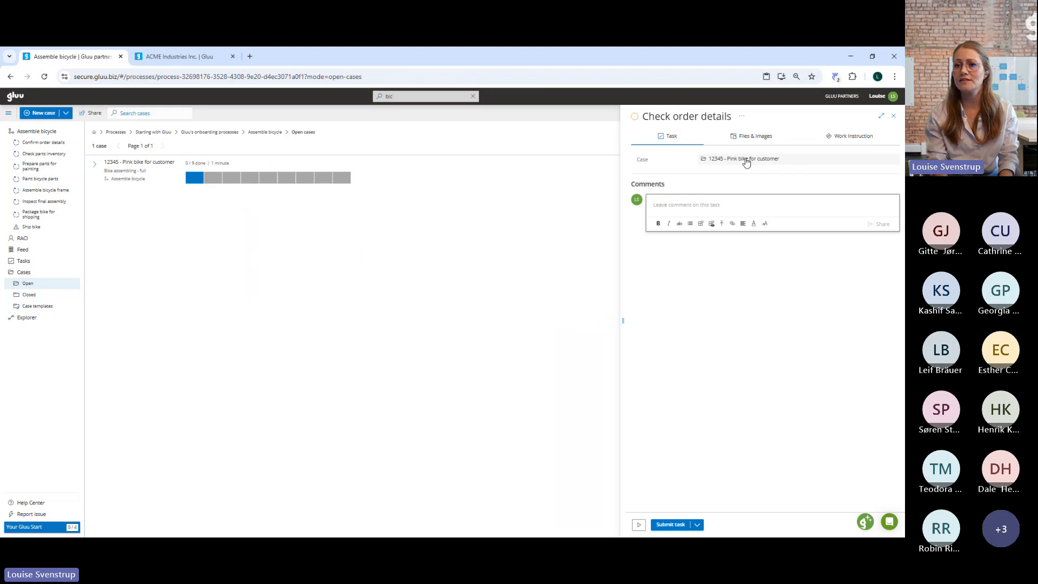
left_click(847, 138)
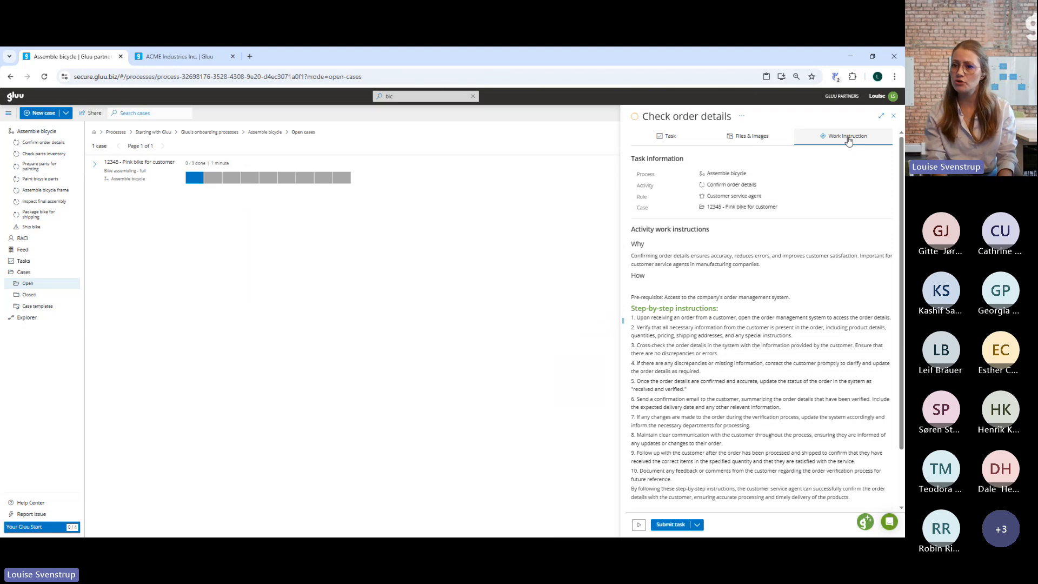
left_click(756, 142)
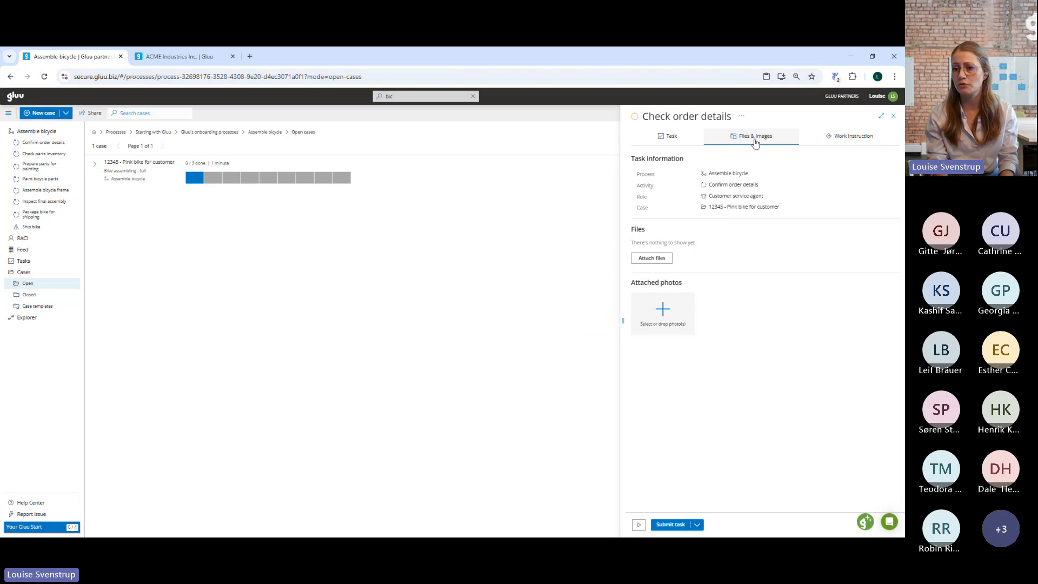
left_click(893, 116)
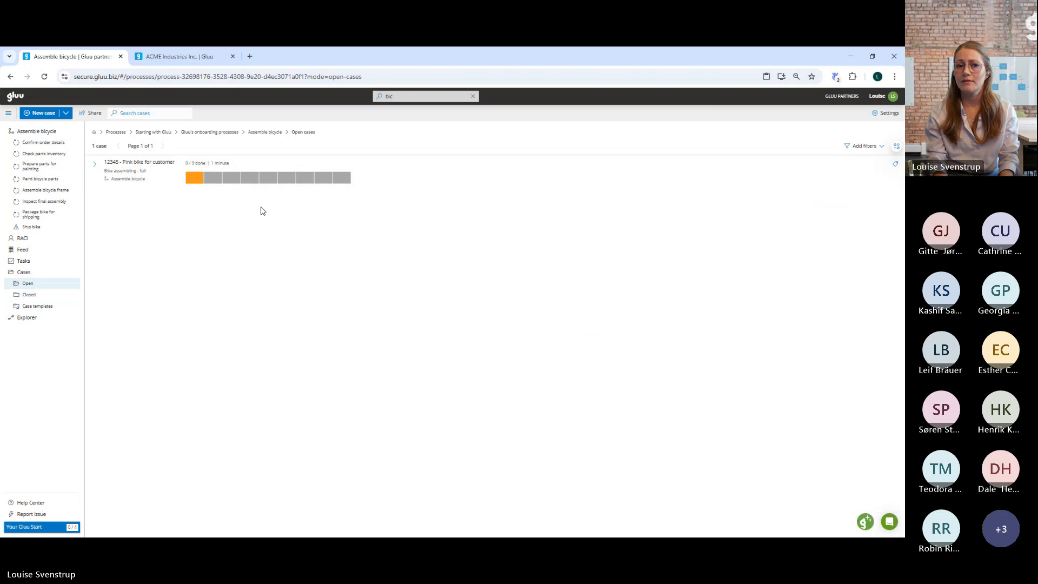
left_click(94, 167)
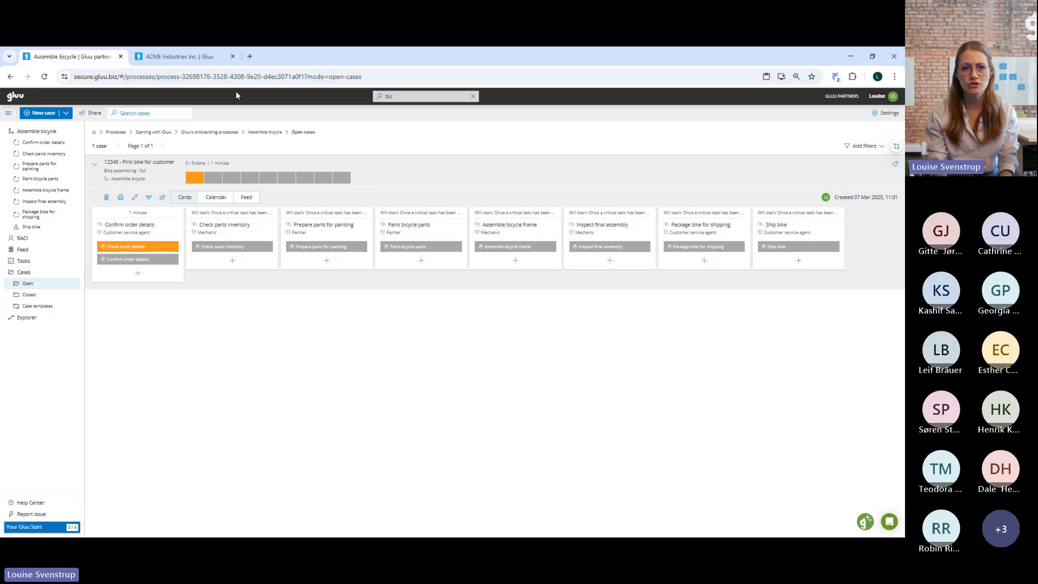
Switch to the ACME Industries Inc. account and search for "onbo".
left_click(167, 60)
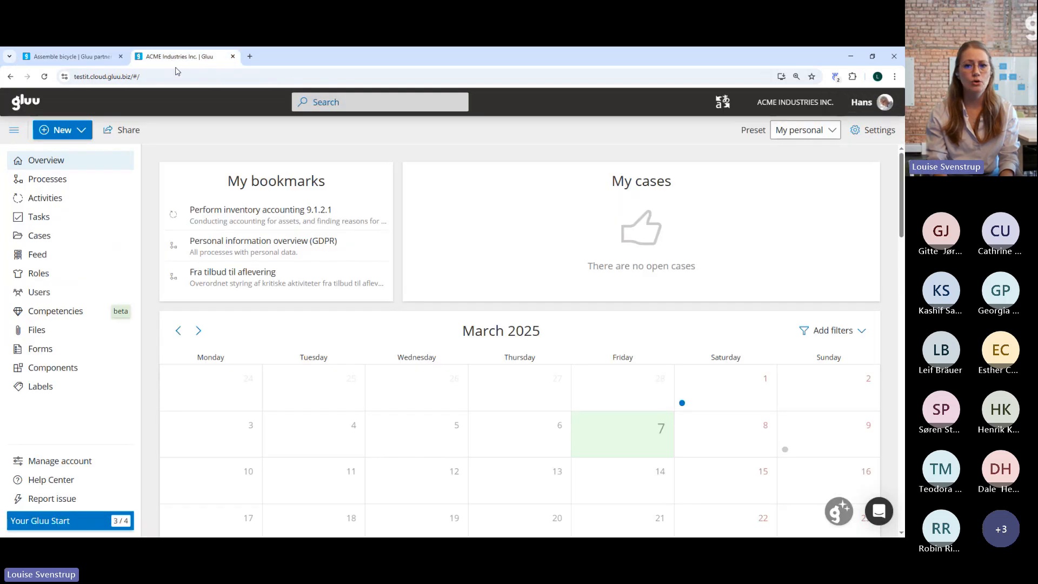
left_click(379, 102)
type("onbo")
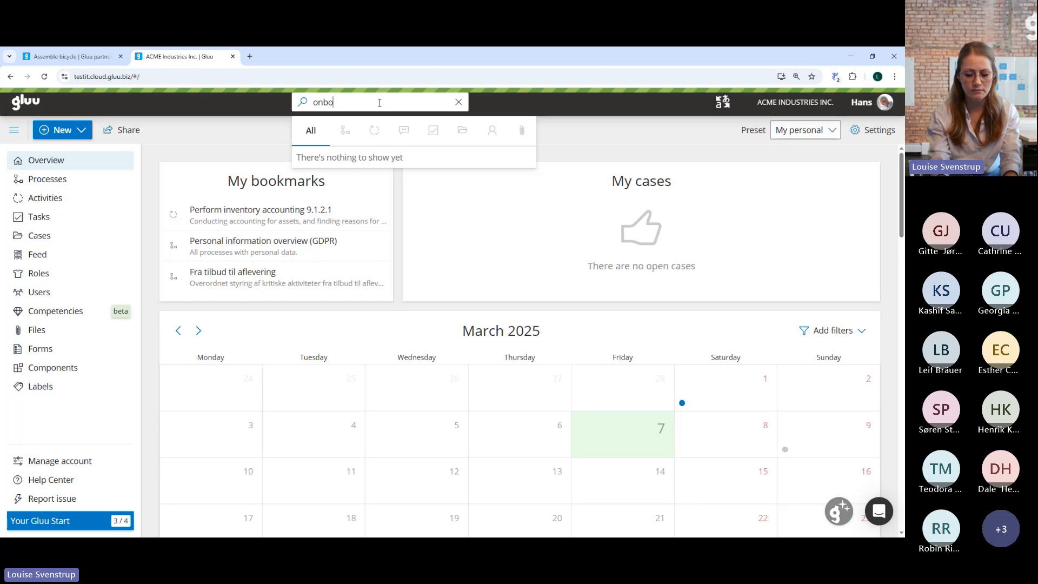
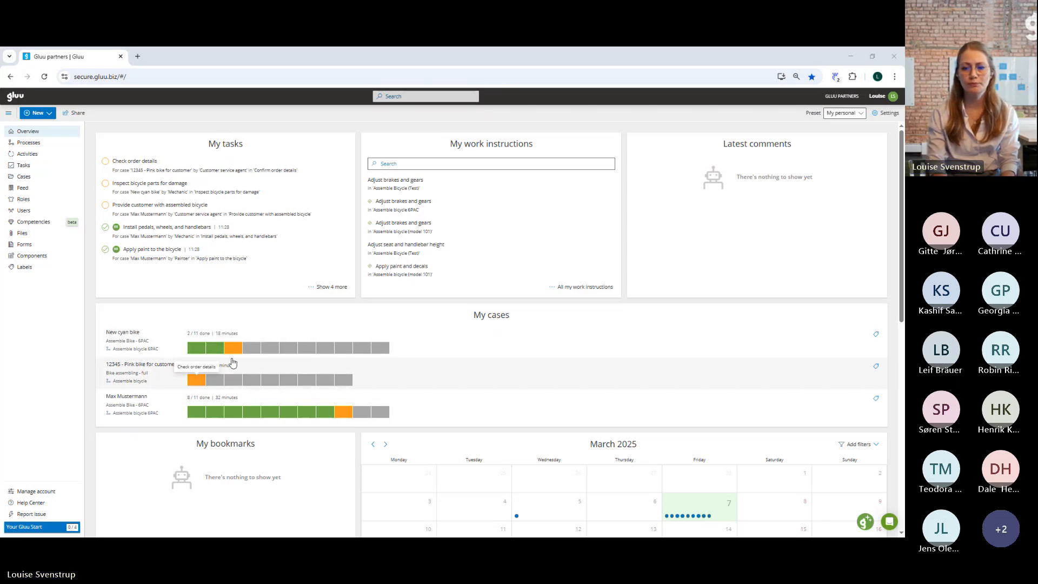
Look through the dashboard's cards, from the cases and calendar down to draft processes, last versions and processes to review.
scroll(312, 306, "down", 4)
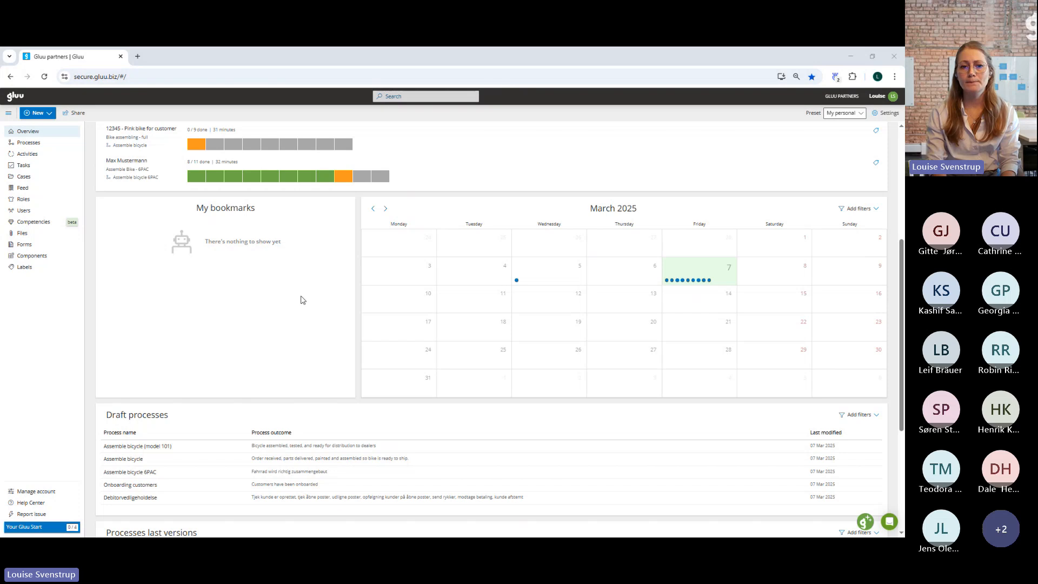
scroll(308, 305, "down", 1)
scroll(308, 305, "down", 2)
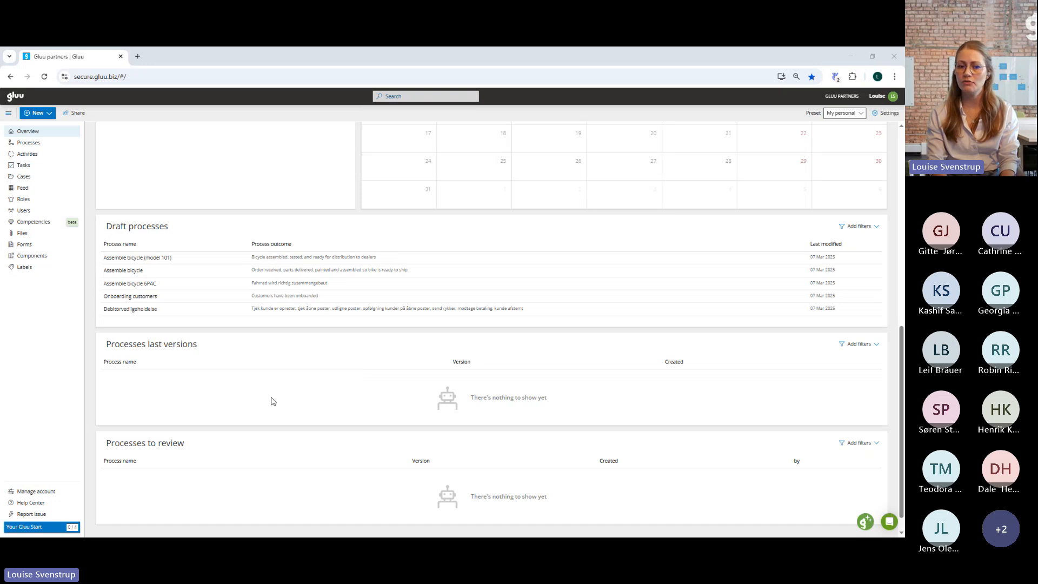
scroll(272, 402, "down", 1)
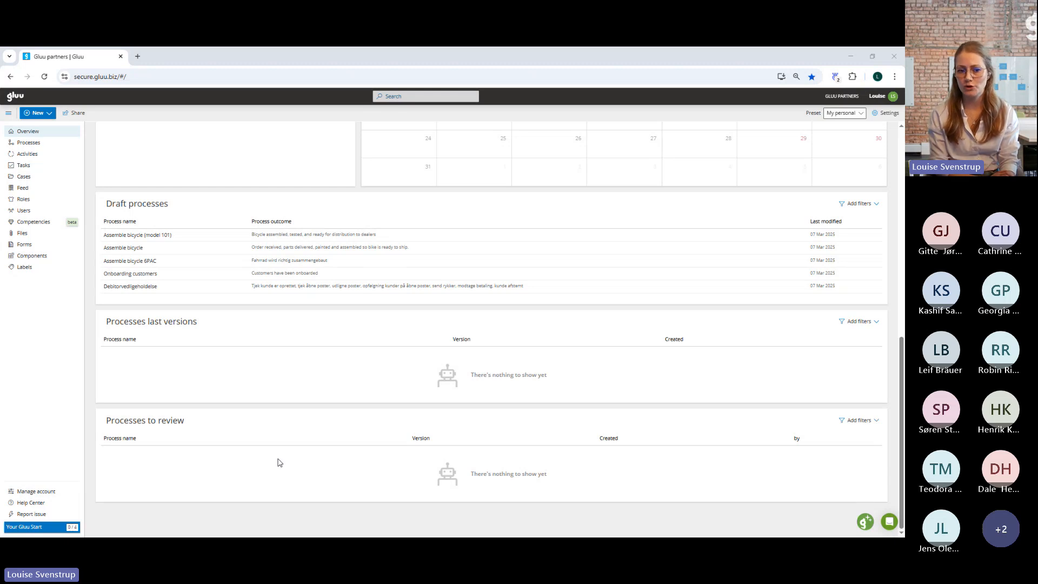
scroll(279, 463, "up", 10)
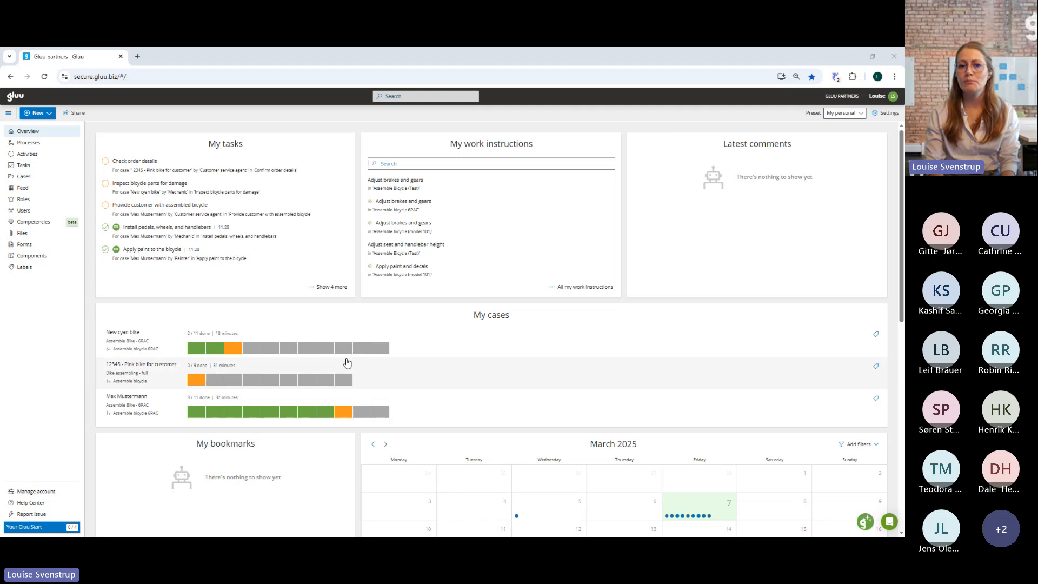
Examine the dashboard preset choices, keep My personal, and view the card selection settings without changing them.
left_click(862, 114)
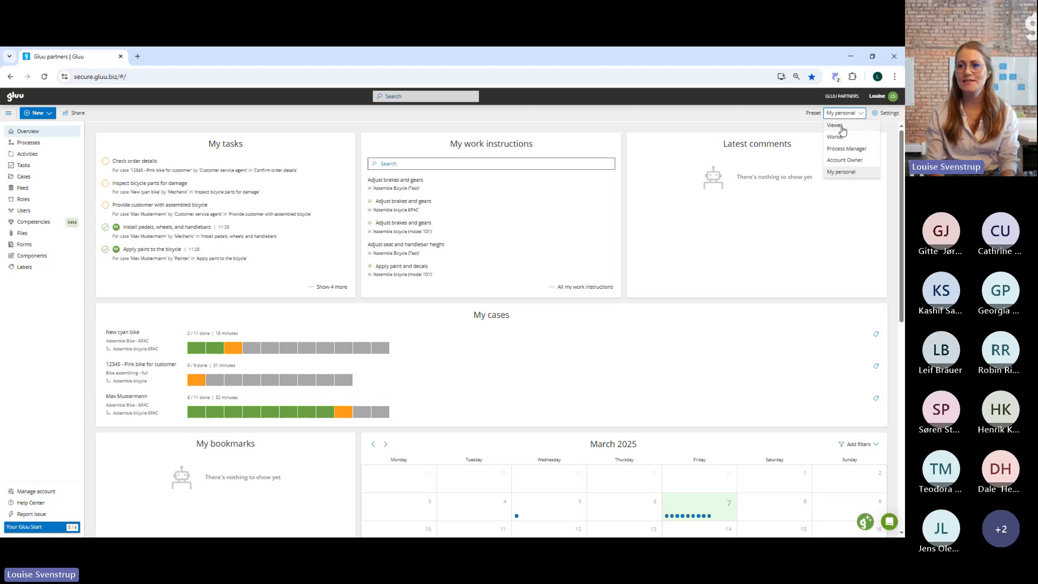
left_click(848, 174)
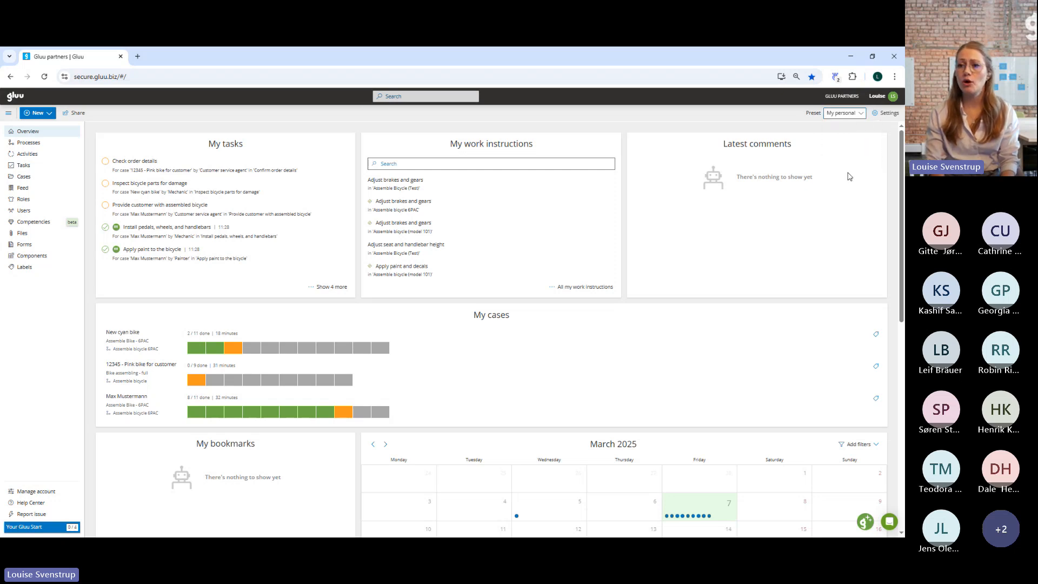
left_click(880, 112)
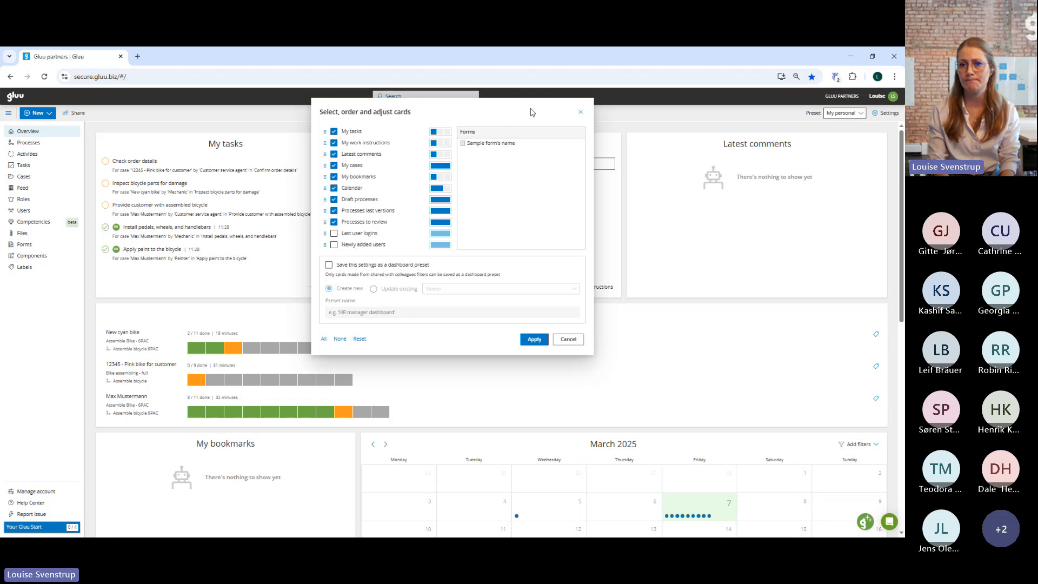
left_click(581, 113)
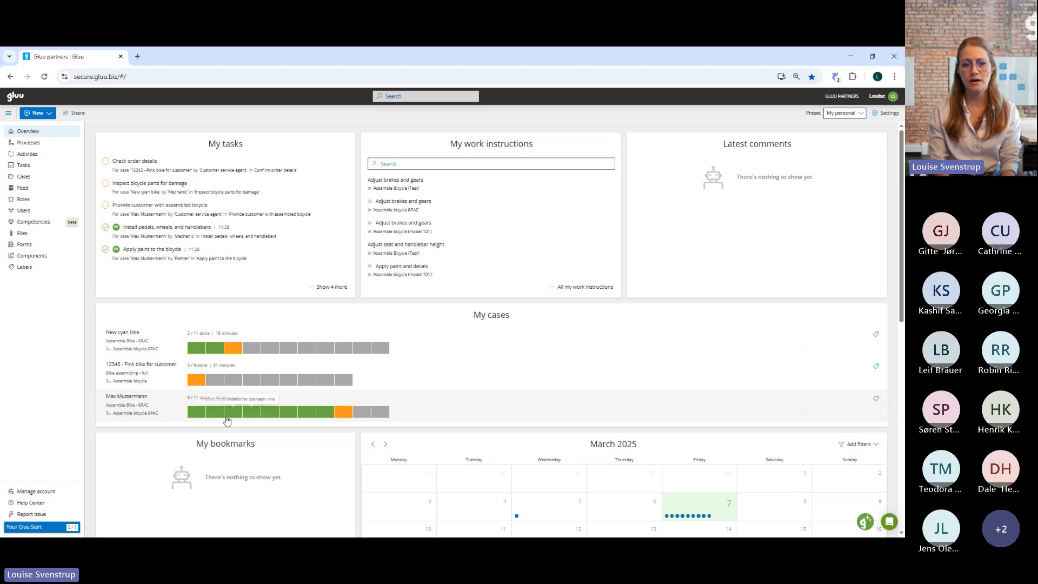
Export the customer-named Assemble bicycle 6PAC case from My cases as a PDF with images and discussions, and open the report.
left_click(124, 398)
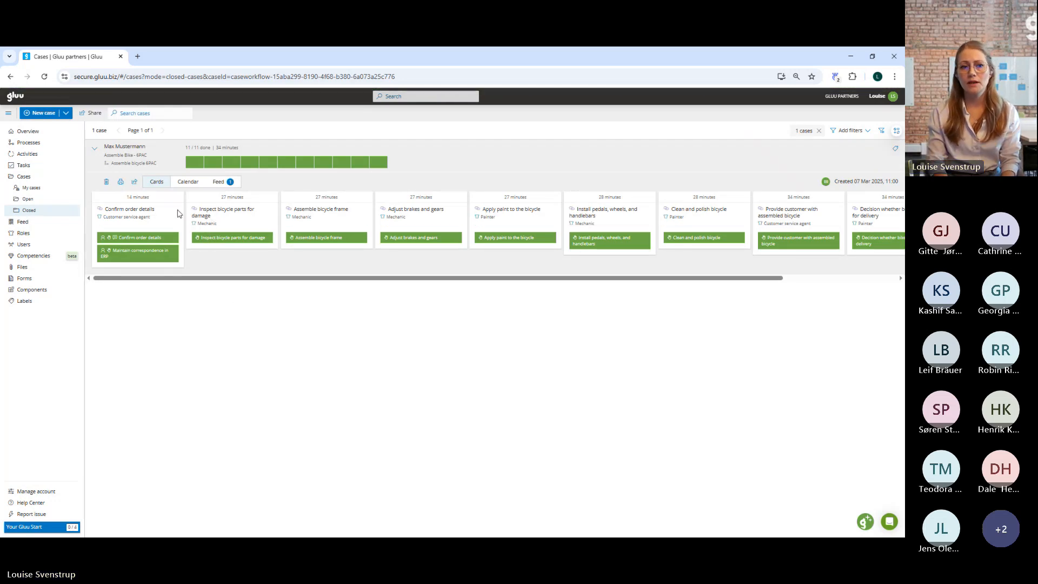
left_click(122, 186)
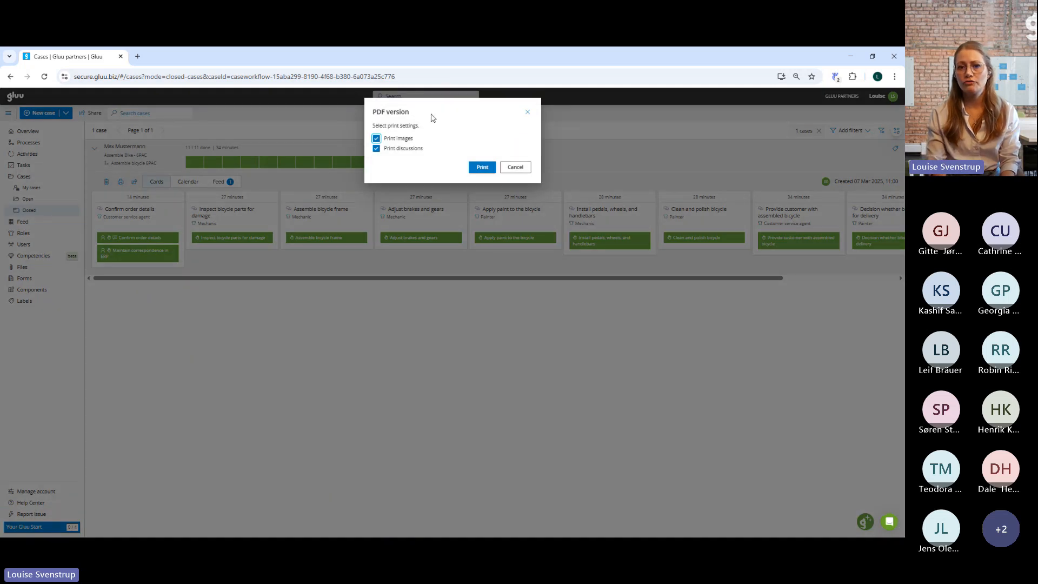
left_click(484, 168)
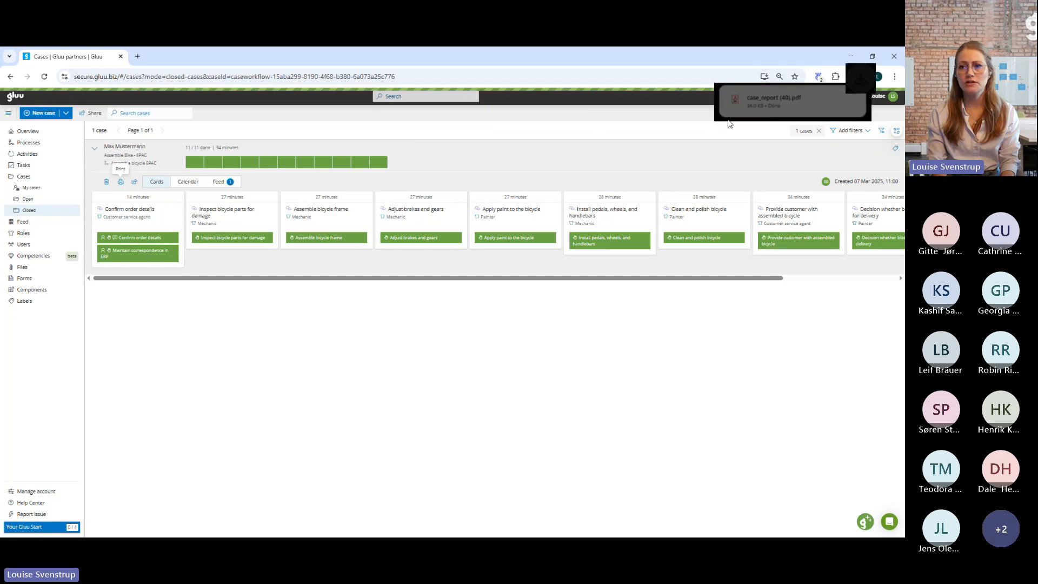
left_click(774, 100)
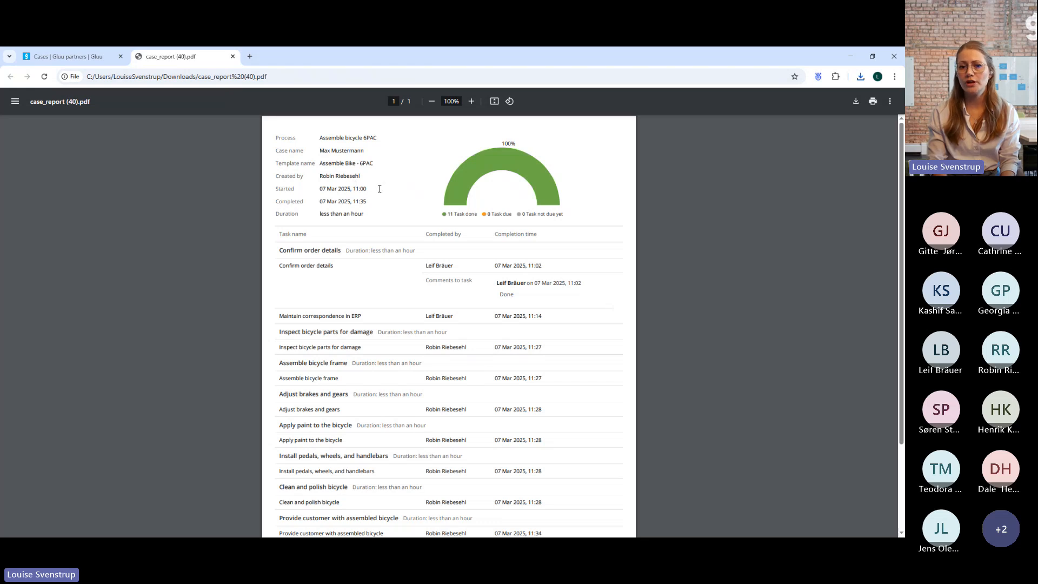
Read the case report's summary, completion chart and per-task completion details, and close the report.
scroll(439, 259, "down", 2)
scroll(509, 243, "up", 2)
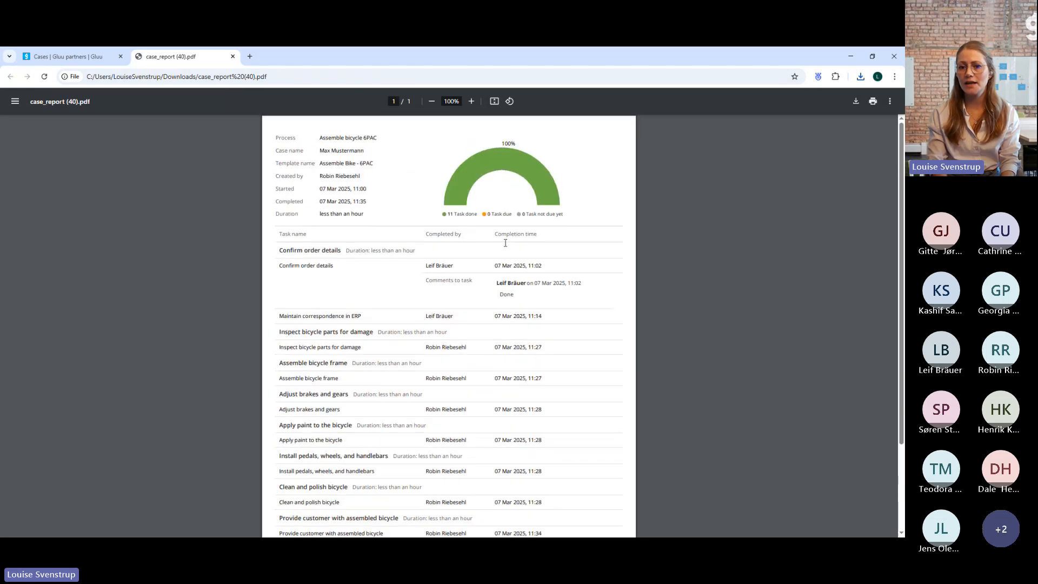
scroll(505, 243, "down", 1)
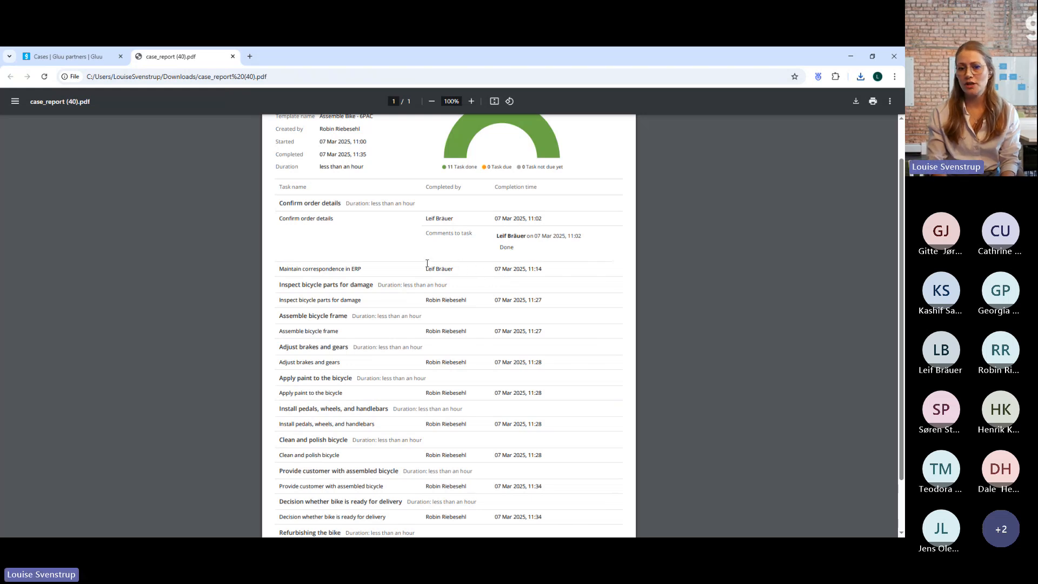
scroll(465, 297, "down", 2)
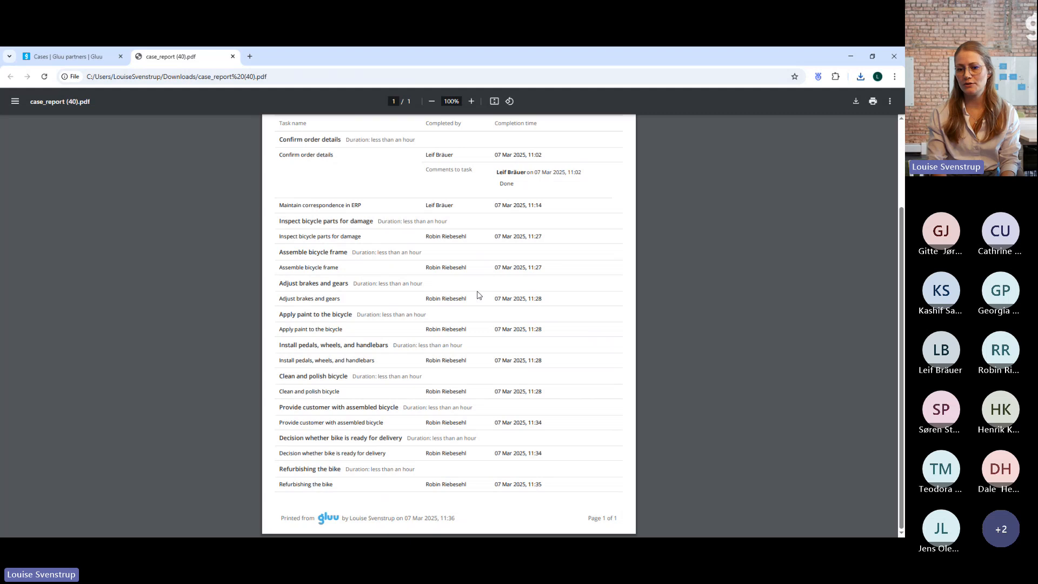
scroll(472, 252, "up", 1)
scroll(476, 242, "down", 1)
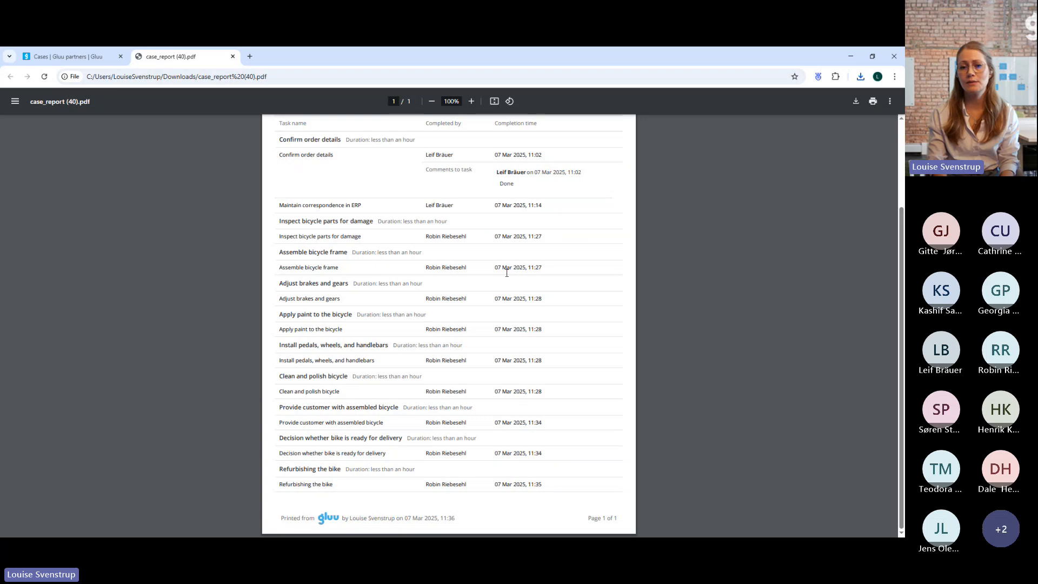
scroll(507, 273, "up", 2)
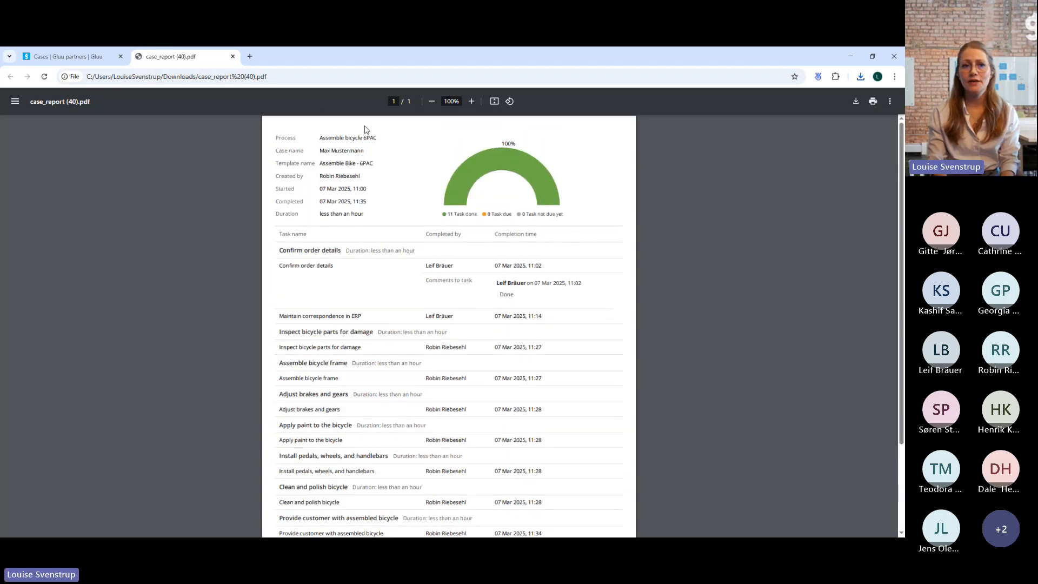
left_click(232, 56)
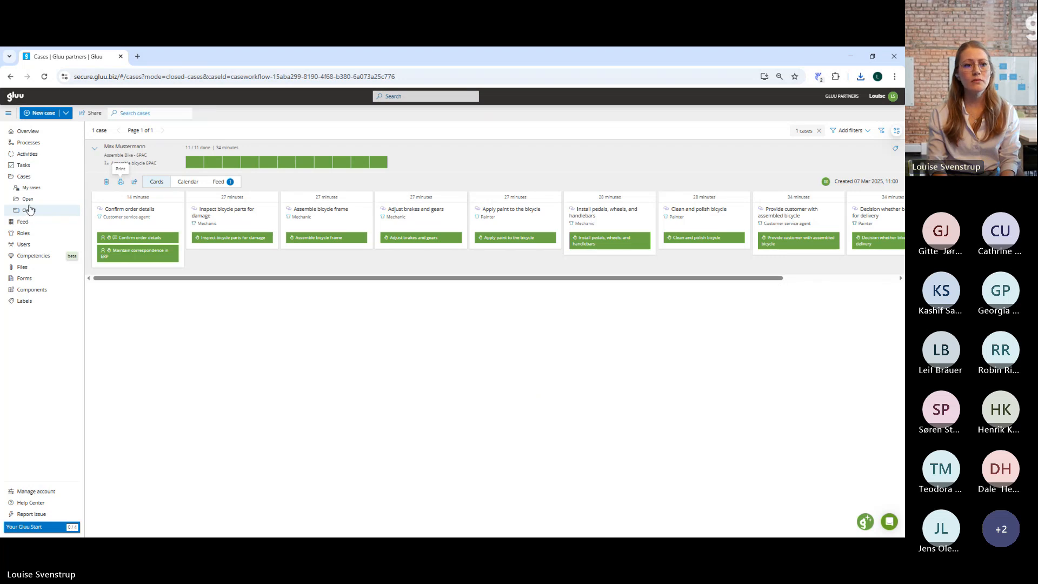
Export the open New cyan bike case as a PDF with images and discussions, and open the report.
left_click(67, 199)
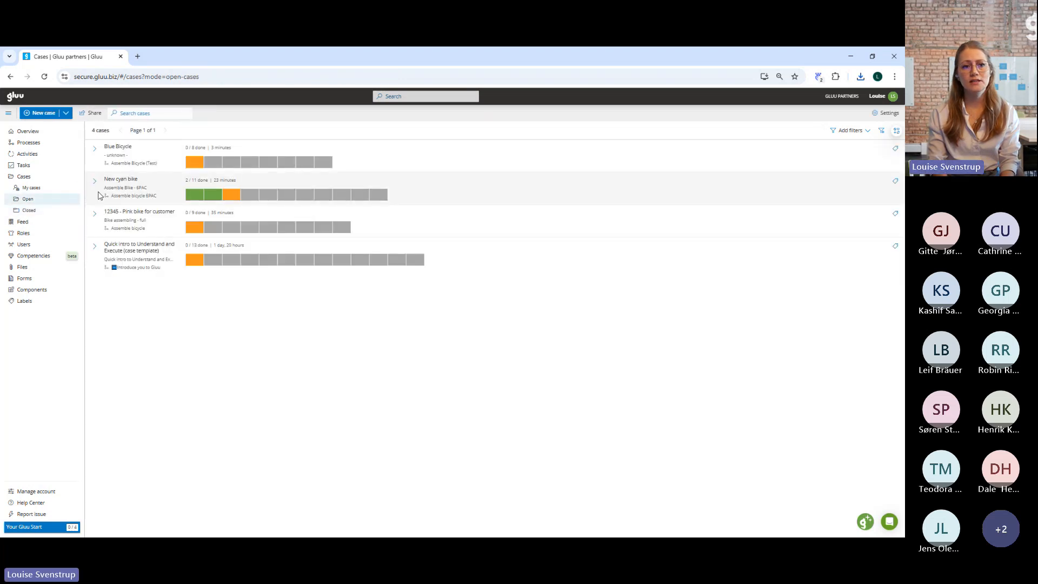
left_click(95, 181)
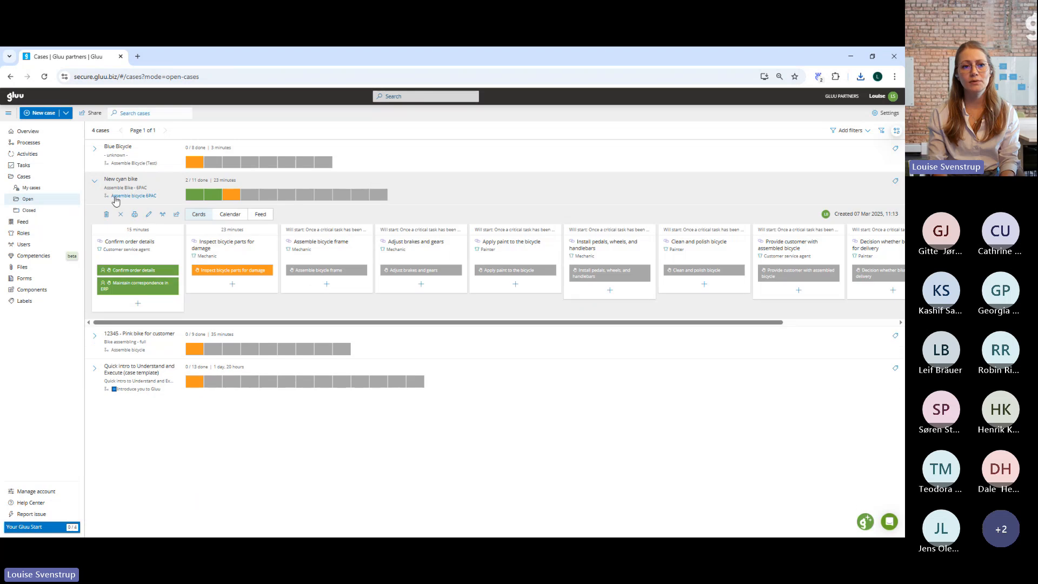
left_click(136, 215)
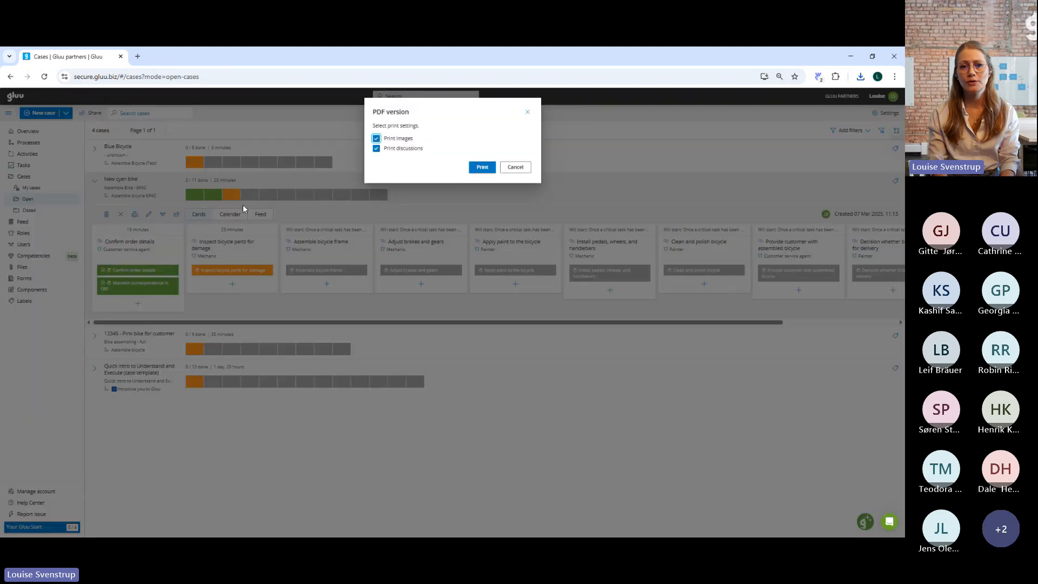
left_click(479, 169)
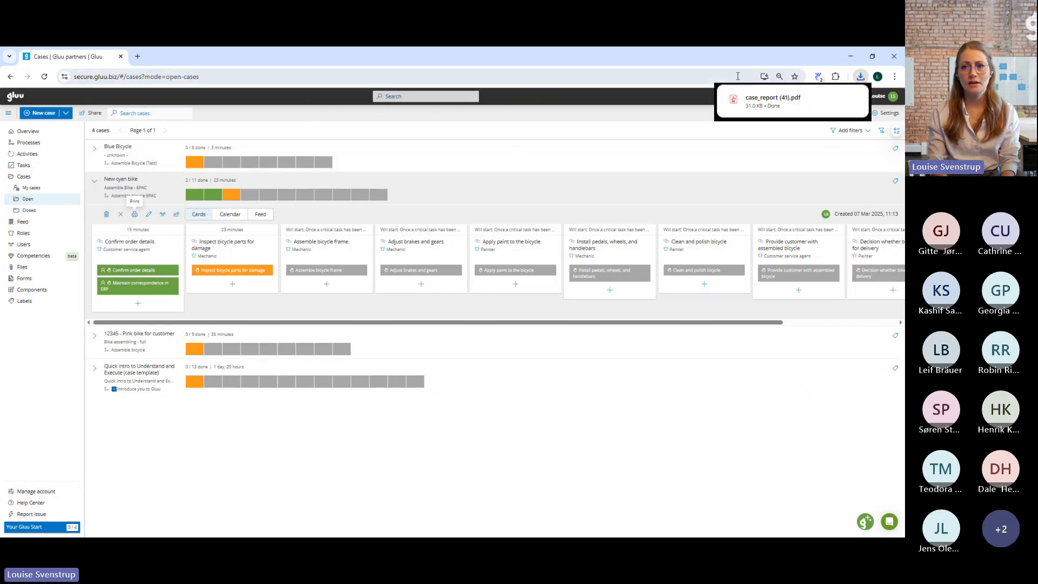
left_click(746, 100)
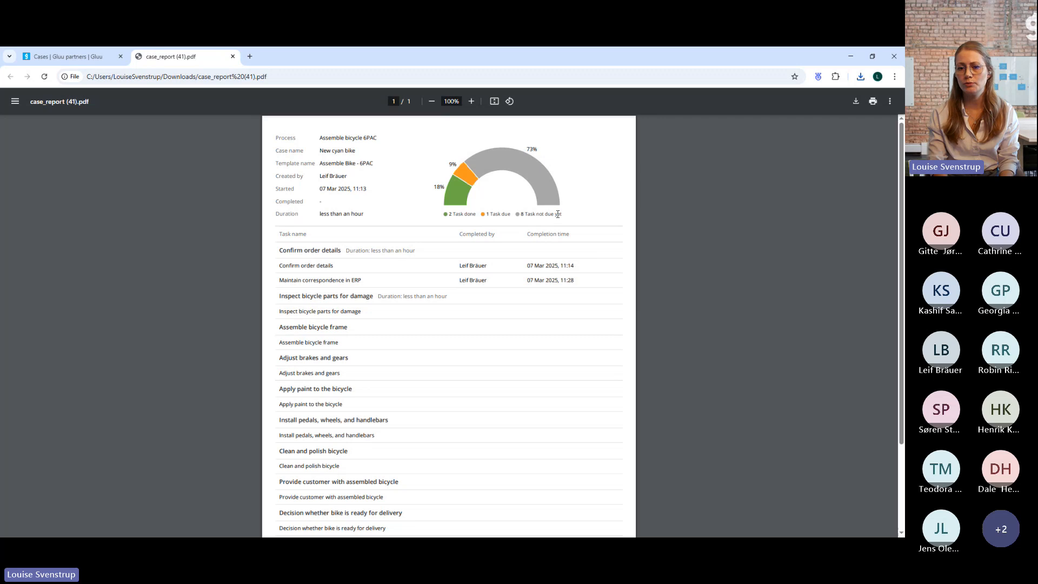
Examine the New cyan bike report's progress chart and task list, and return to the open cases.
scroll(571, 221, "down", 1)
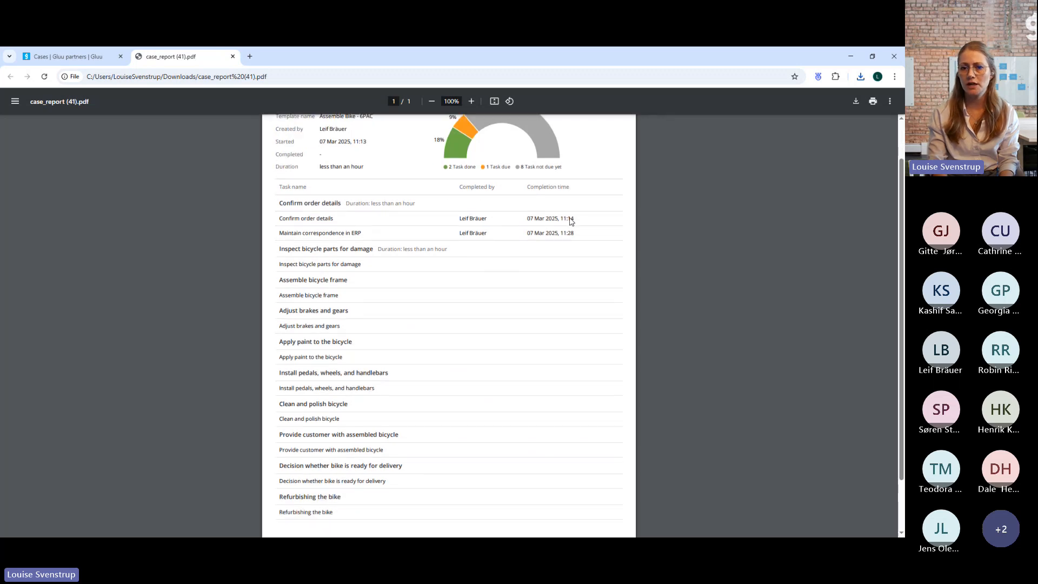
scroll(594, 222, "up", 1)
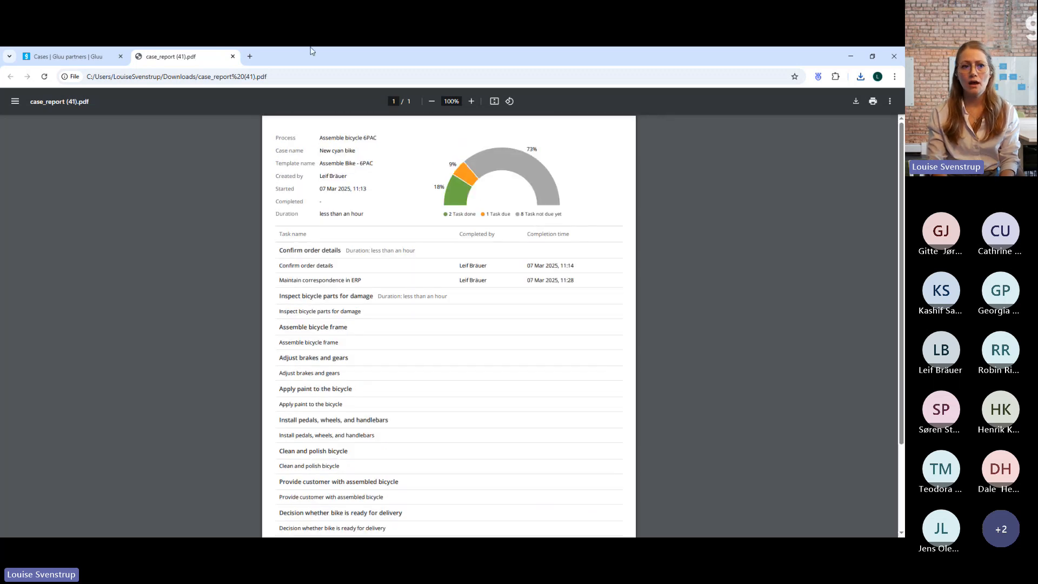
left_click(108, 60)
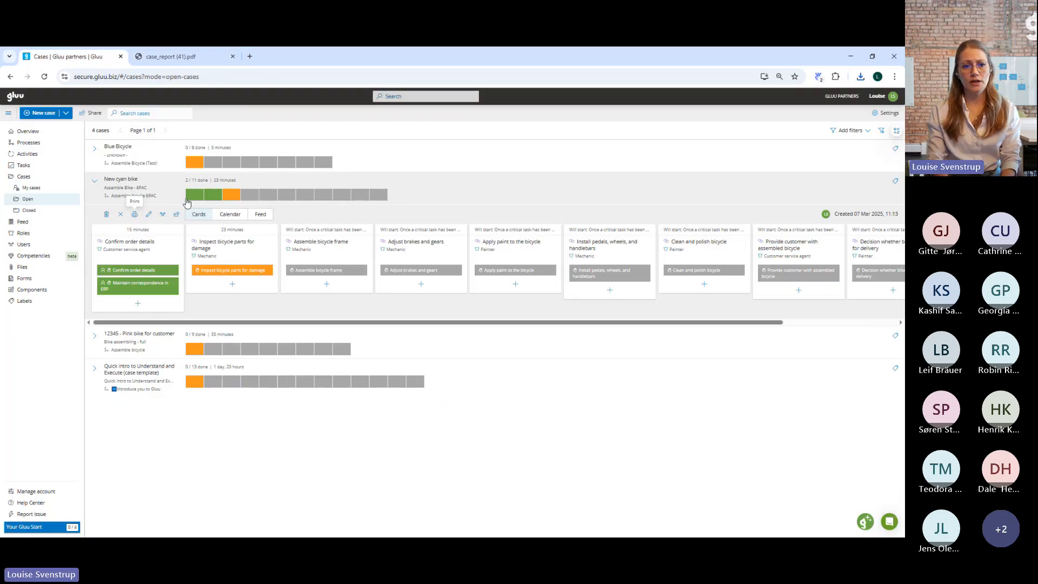
Share the comment "Test comment" on the Inspect bicycle parts for damage task in the New cyan bike case.
left_click(230, 195)
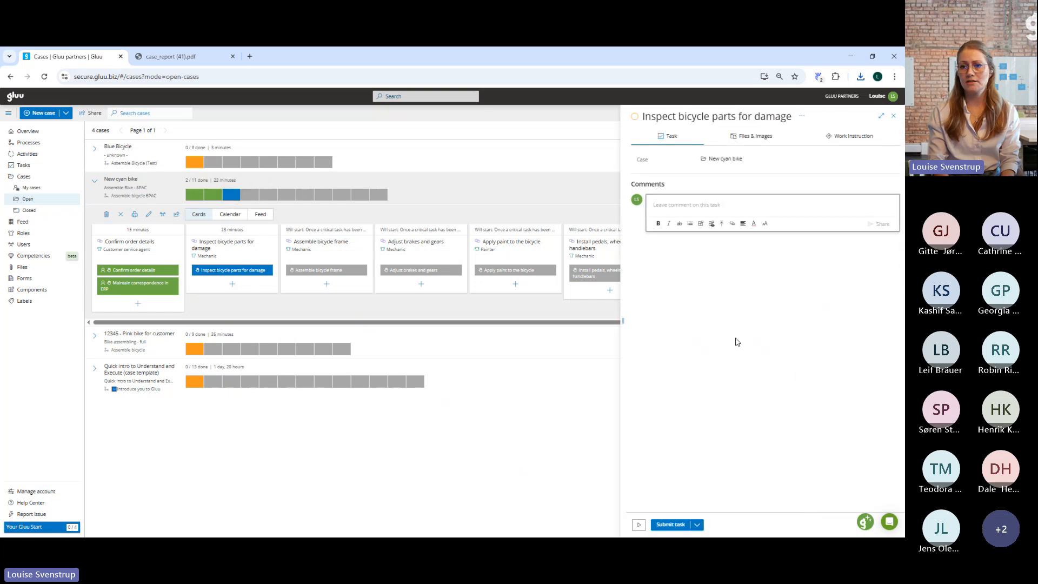
left_click(726, 209)
type("Test")
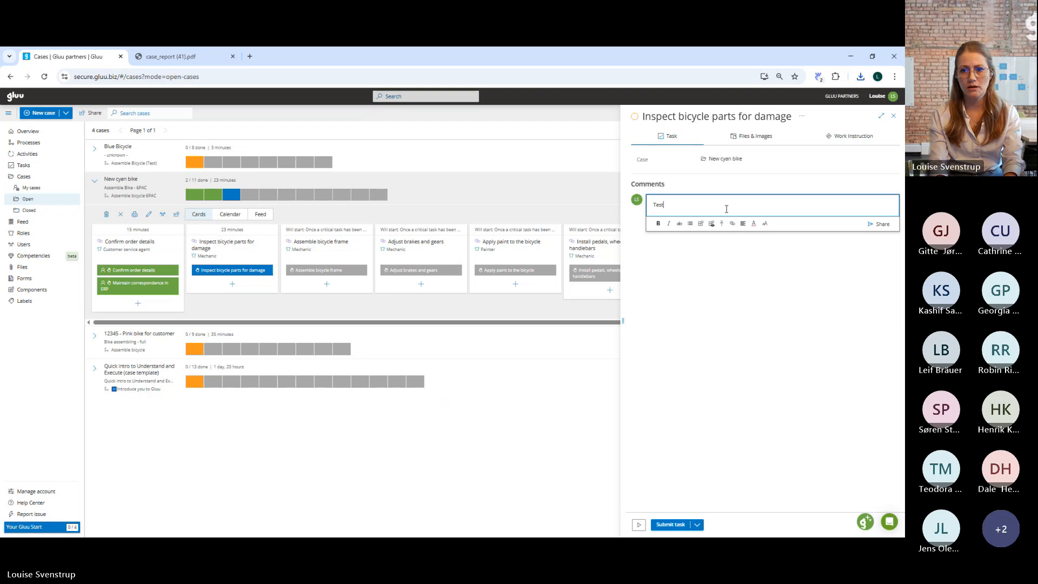
type(" comment")
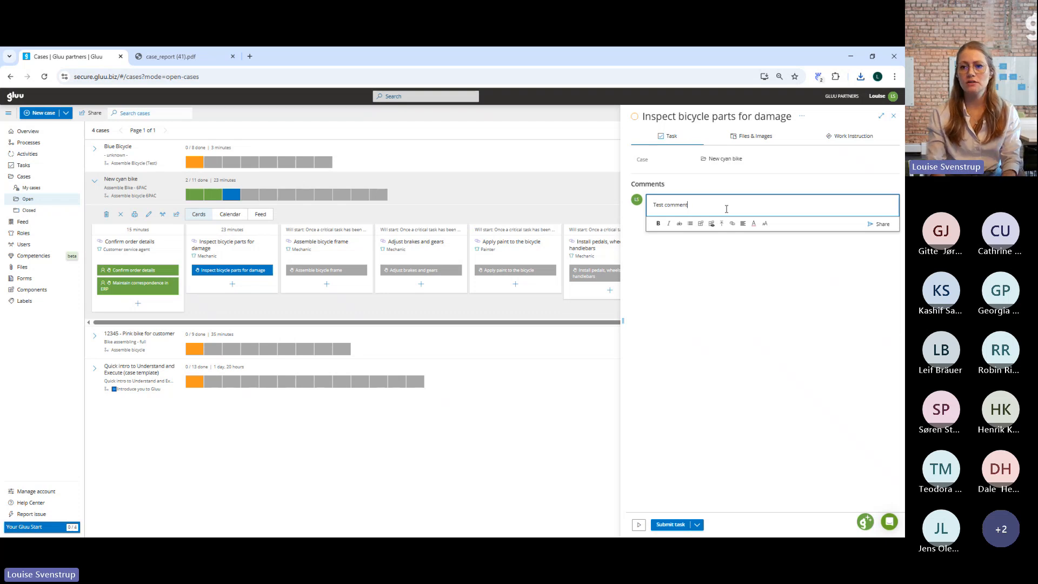
left_click(883, 224)
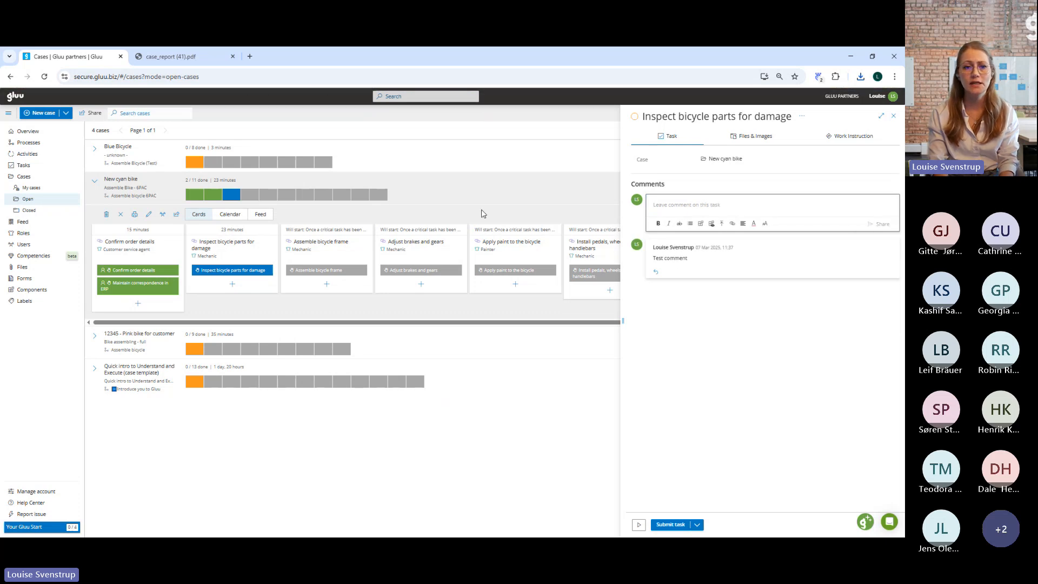
View the New cyan bike case's comment feed and its task calendar.
left_click(259, 215)
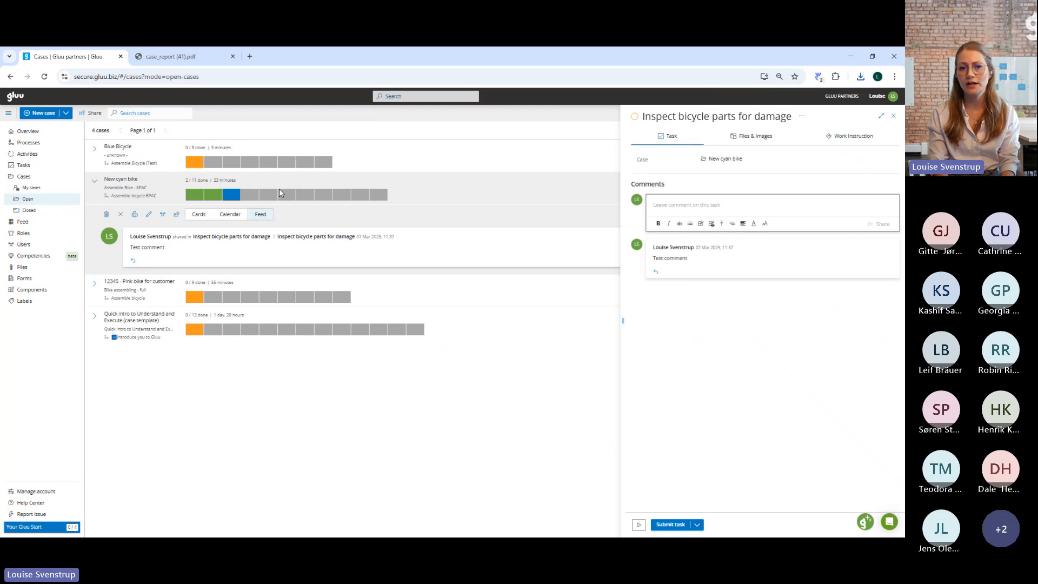
left_click(227, 217)
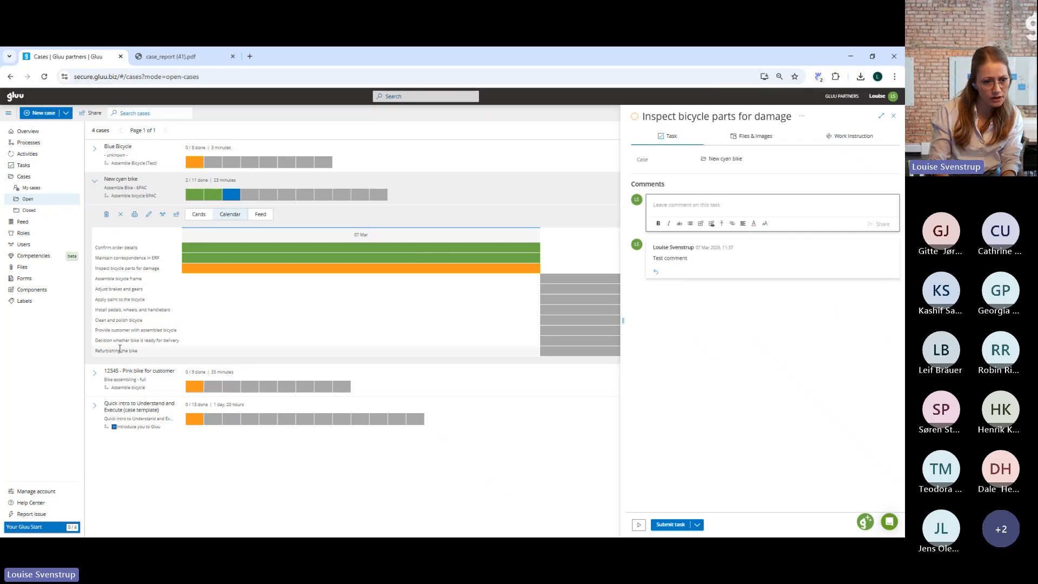
Open the Assemble bicycle process of the pink bike case in full view and show its case templates.
left_click(128, 388)
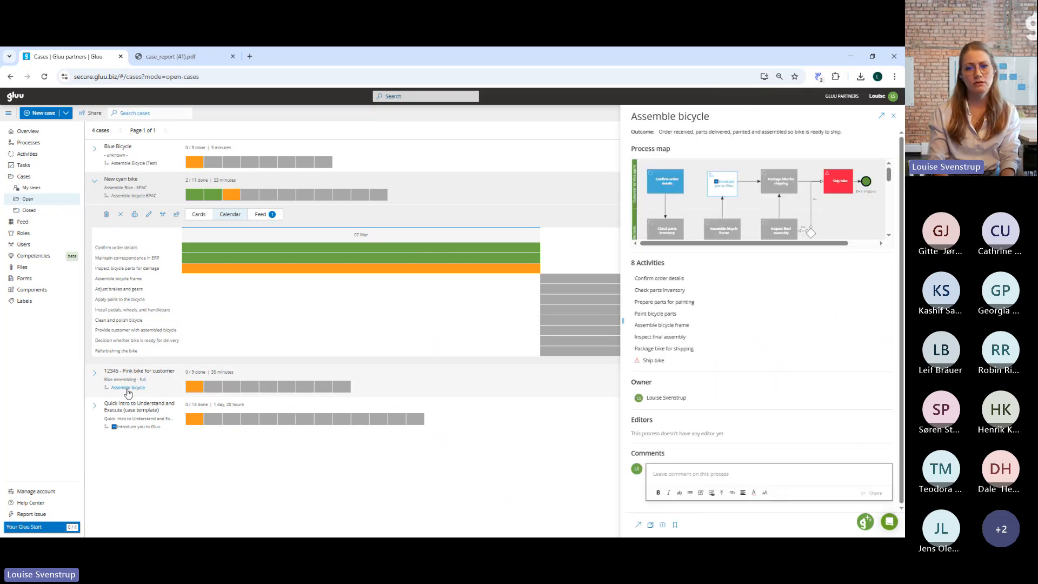
left_click(882, 116)
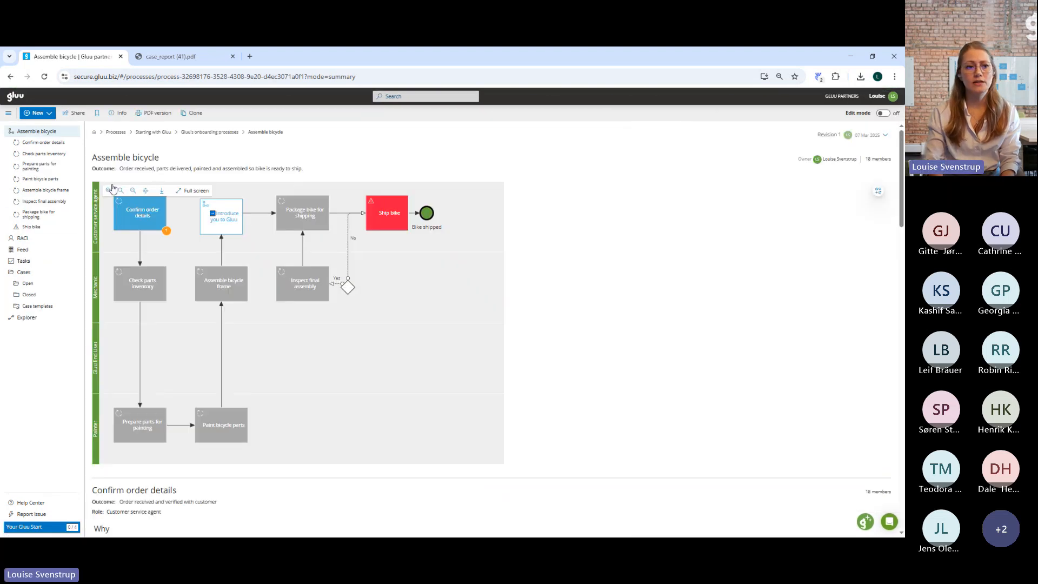
left_click(42, 307)
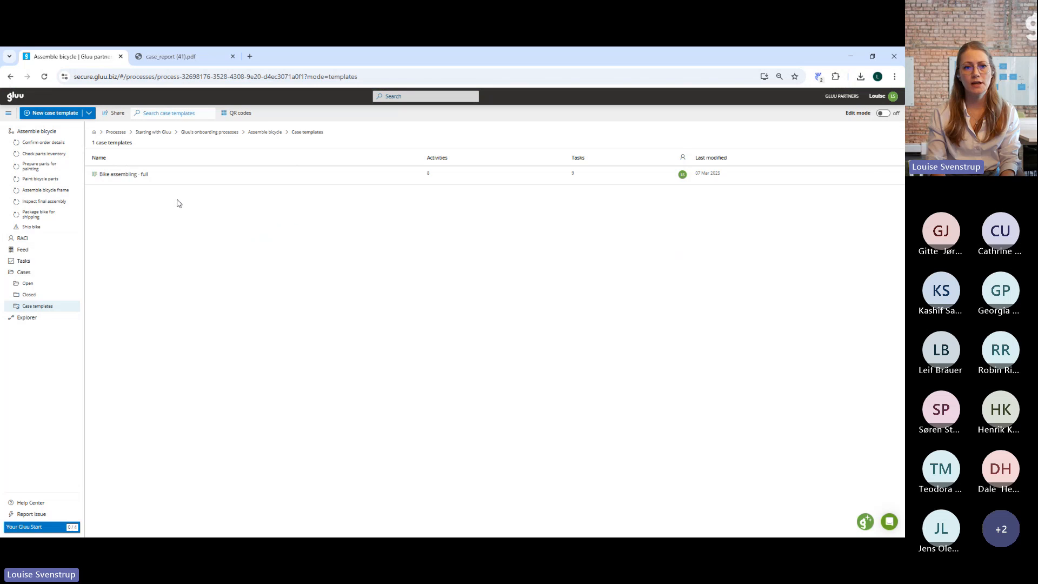
Open the Bike assembling - full case template for editing and show the Confirm order details activity's start rules and target duration.
left_click(883, 114)
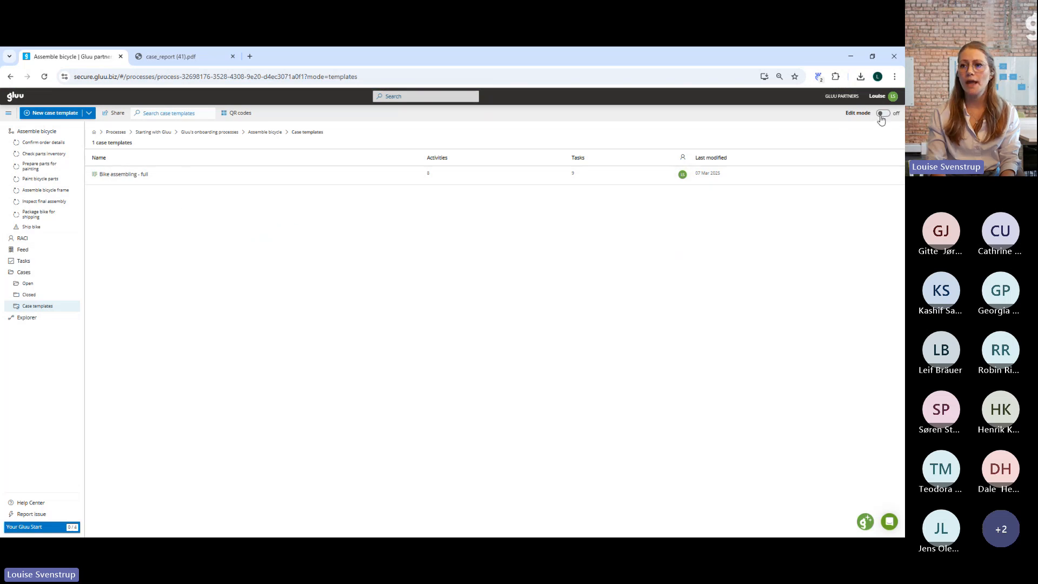
left_click(156, 176)
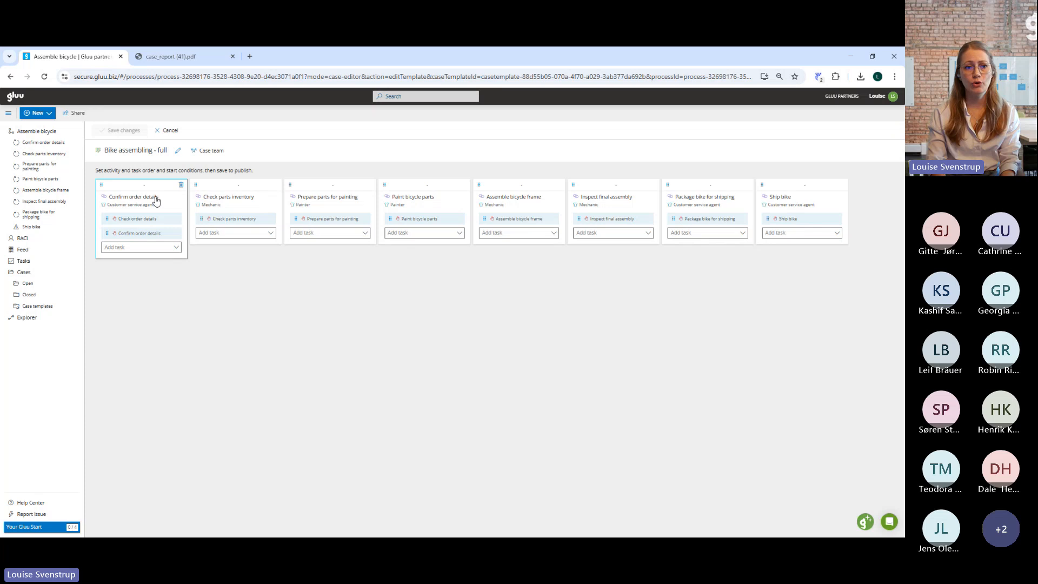
left_click(150, 192)
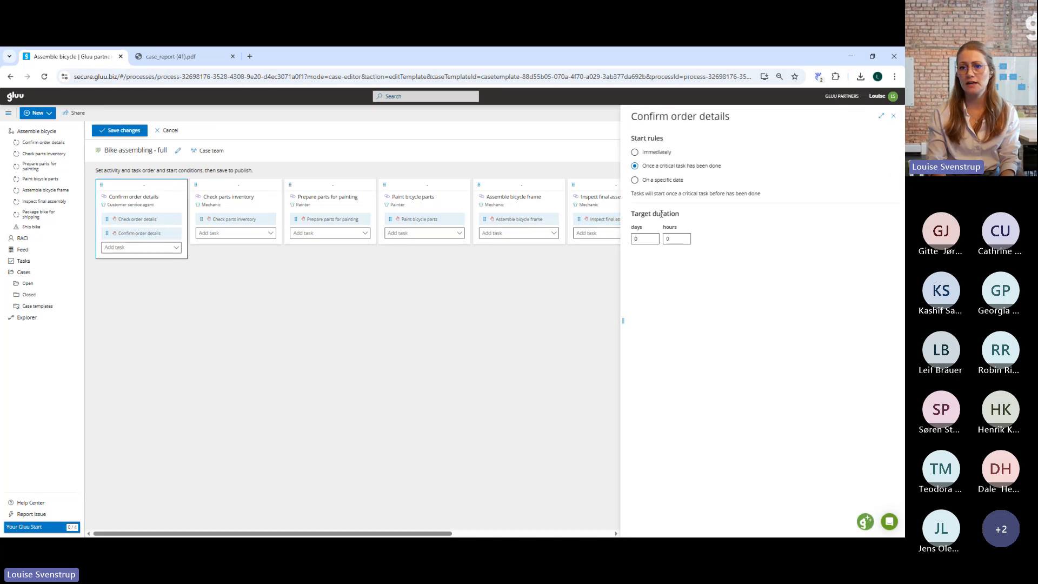
Try target durations of 1 and 2 days for the Confirm order details activity, and reset the days to 0.
left_click(646, 239)
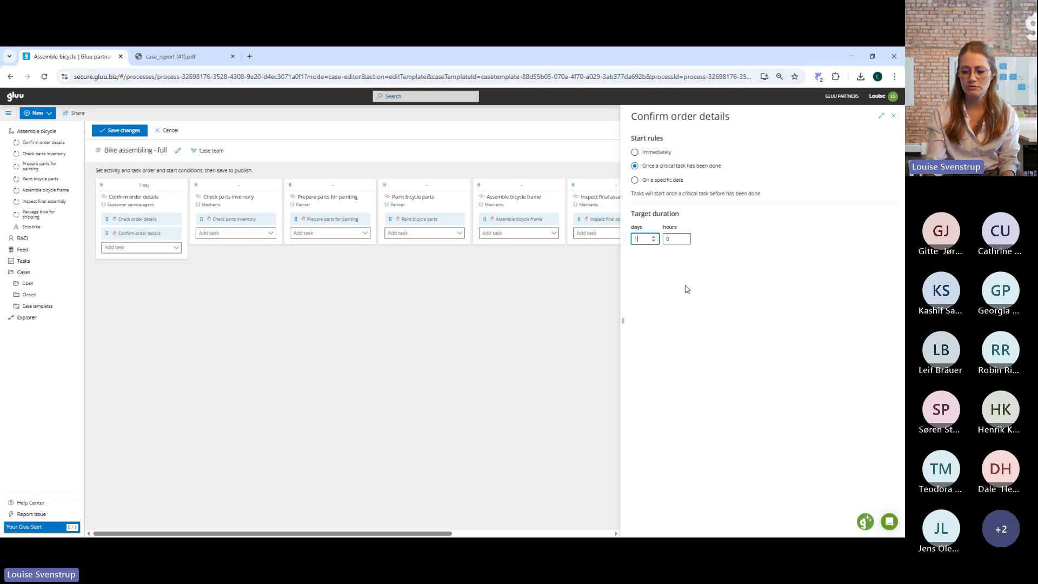
key("BackSpace")
key("BackSpace")
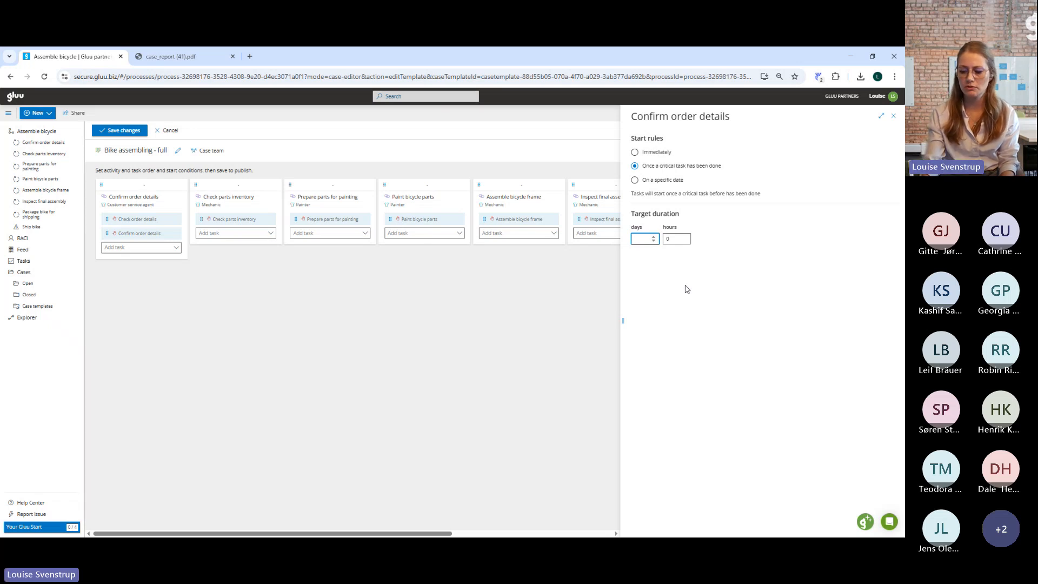
left_click(654, 237)
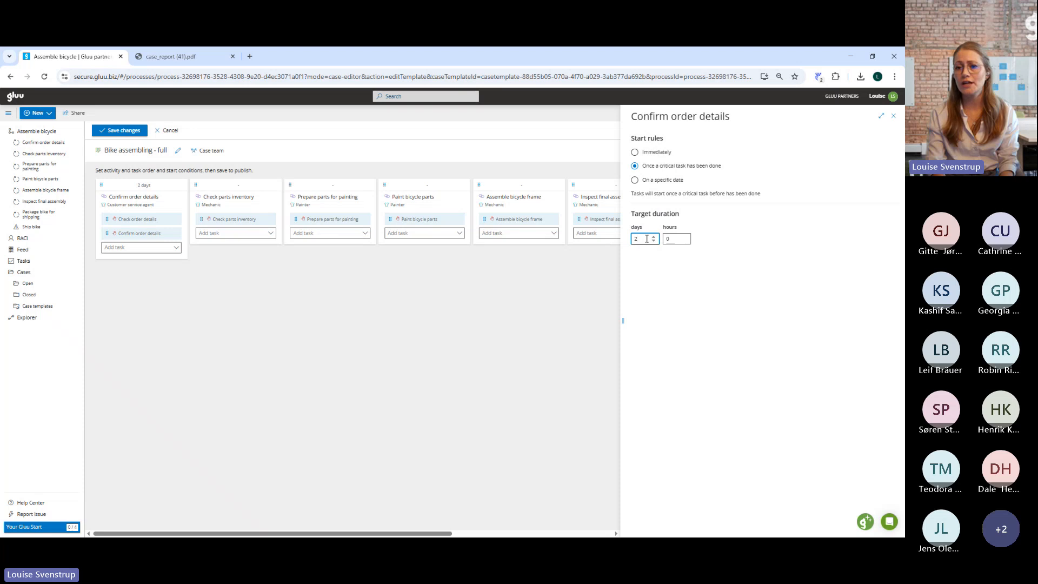
key("BackSpace")
type("0")
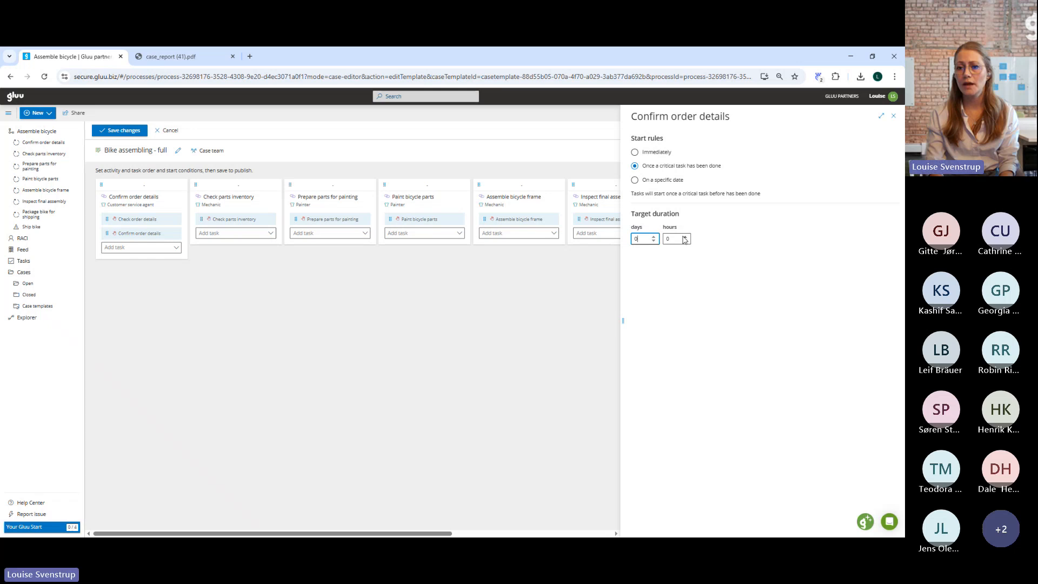
Set the Confirm order details activity's target duration to 5 hours and save the case template.
left_click(684, 237)
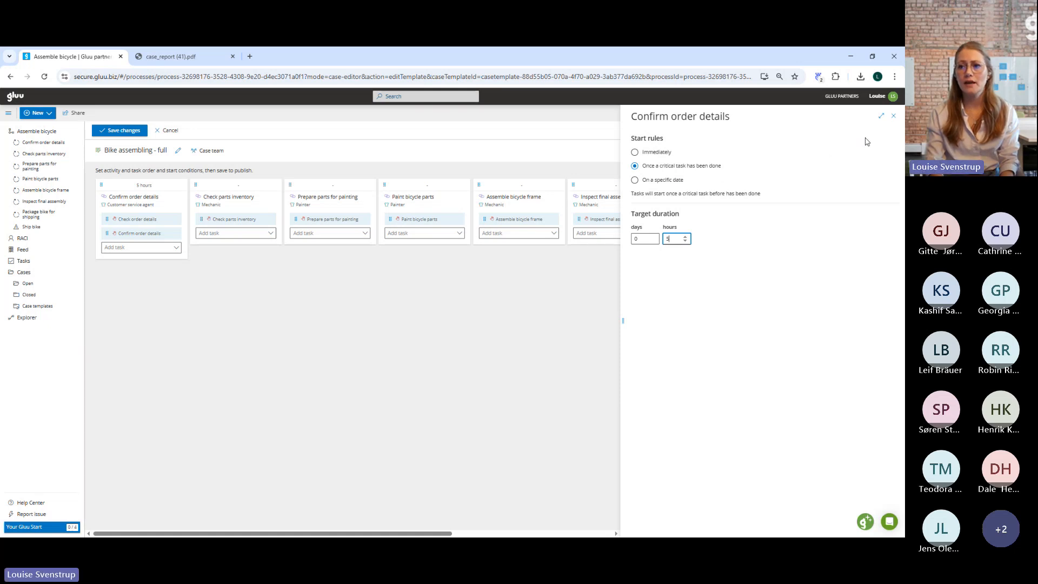
left_click(893, 116)
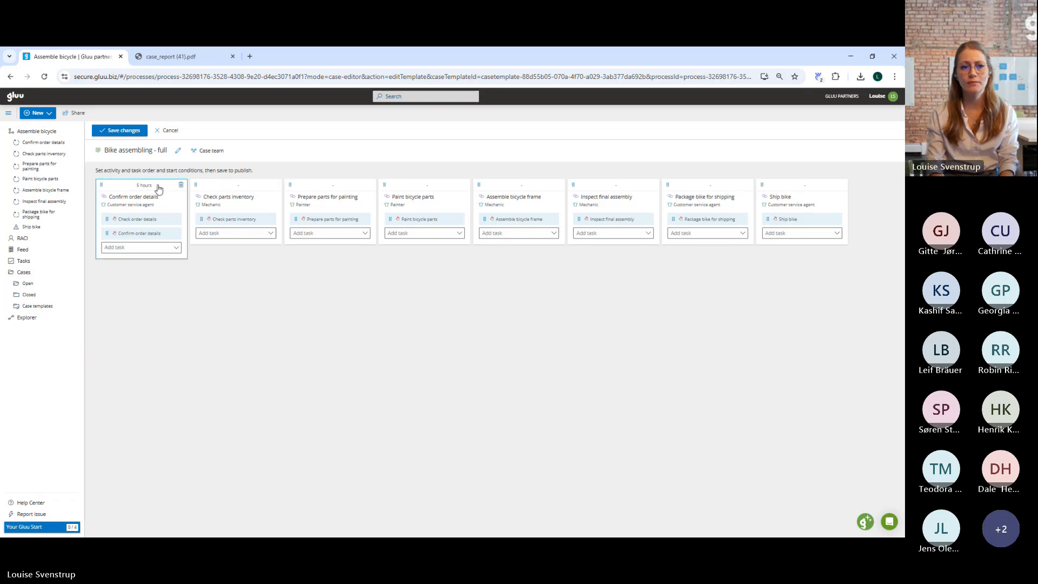
left_click(118, 132)
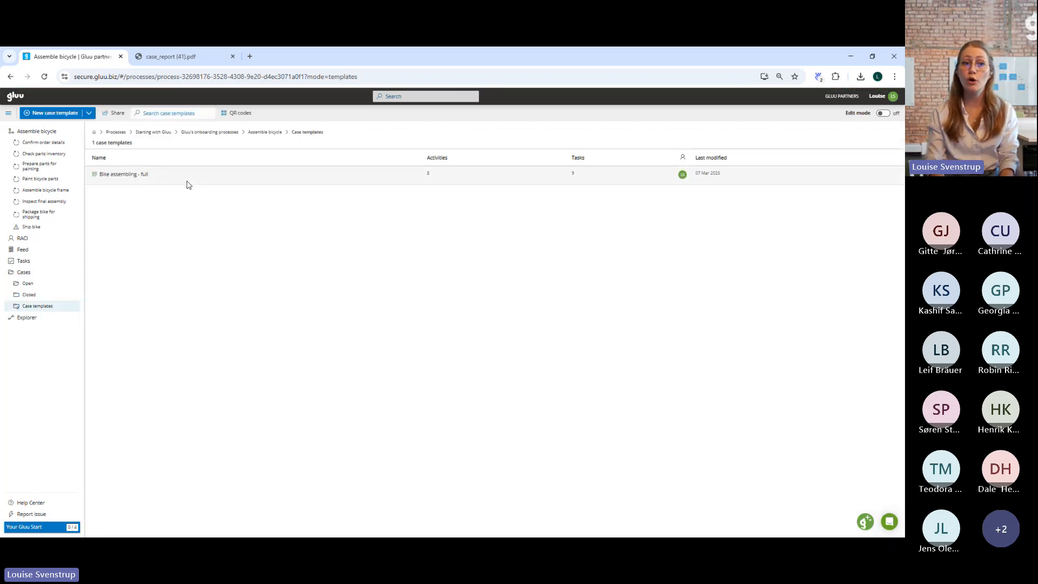
Start a case named "Target duration" from the Bike assembling - full template, keeping the role assignees, and expand it in the open cases.
left_click(89, 113)
left_click(104, 132)
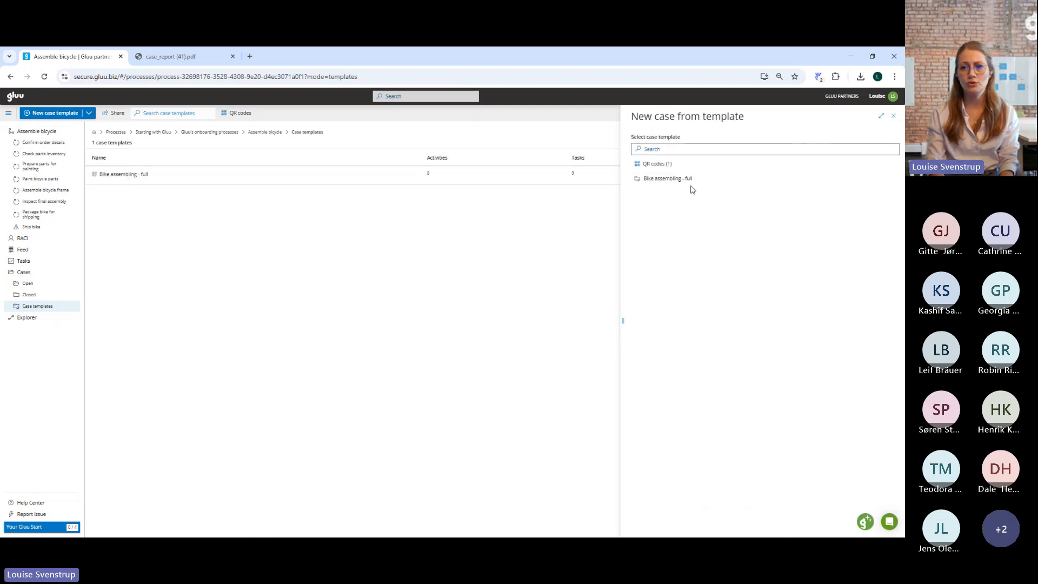
left_click(665, 185)
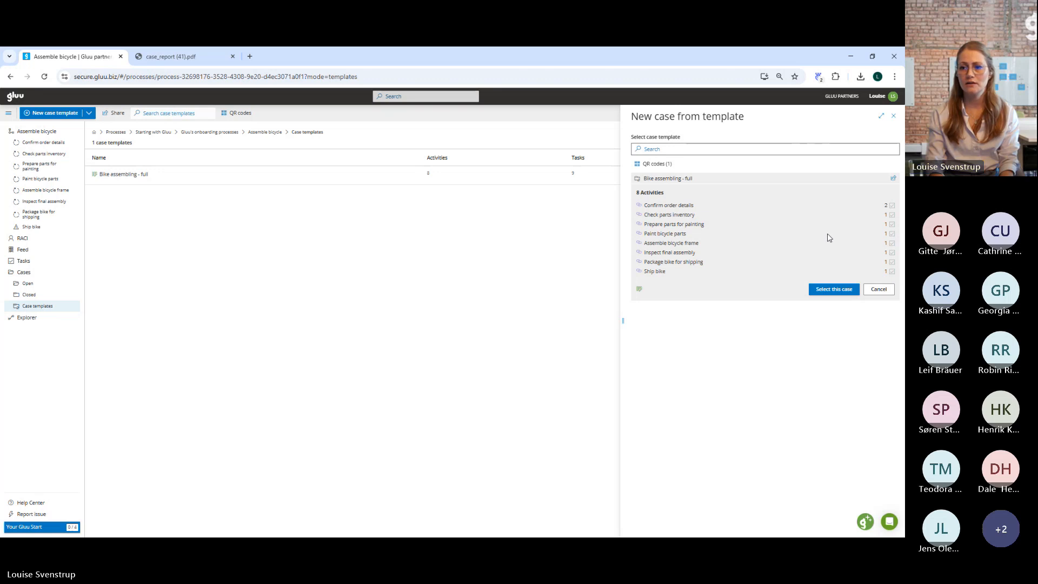
left_click(826, 290)
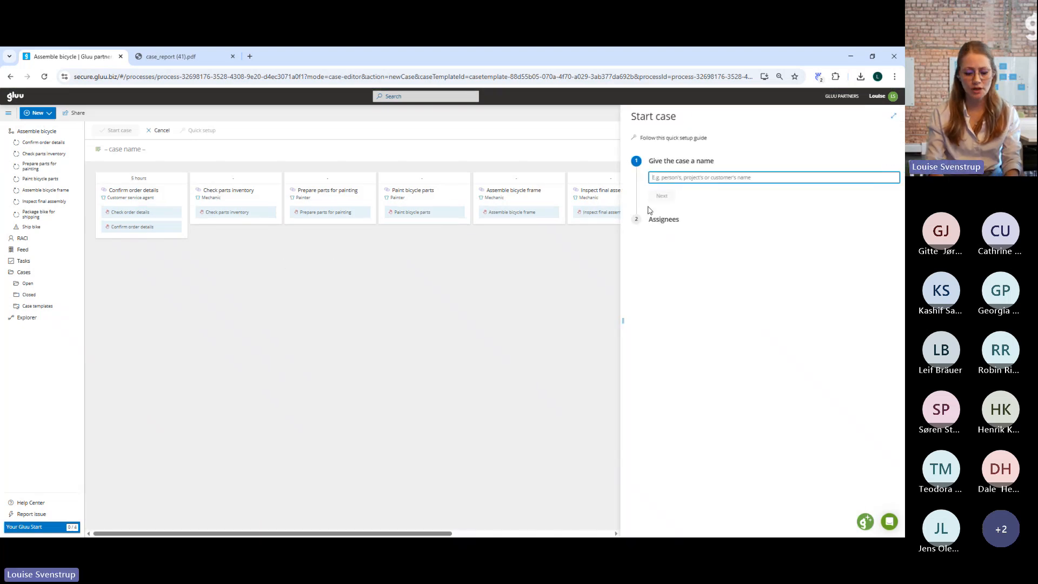
type("T")
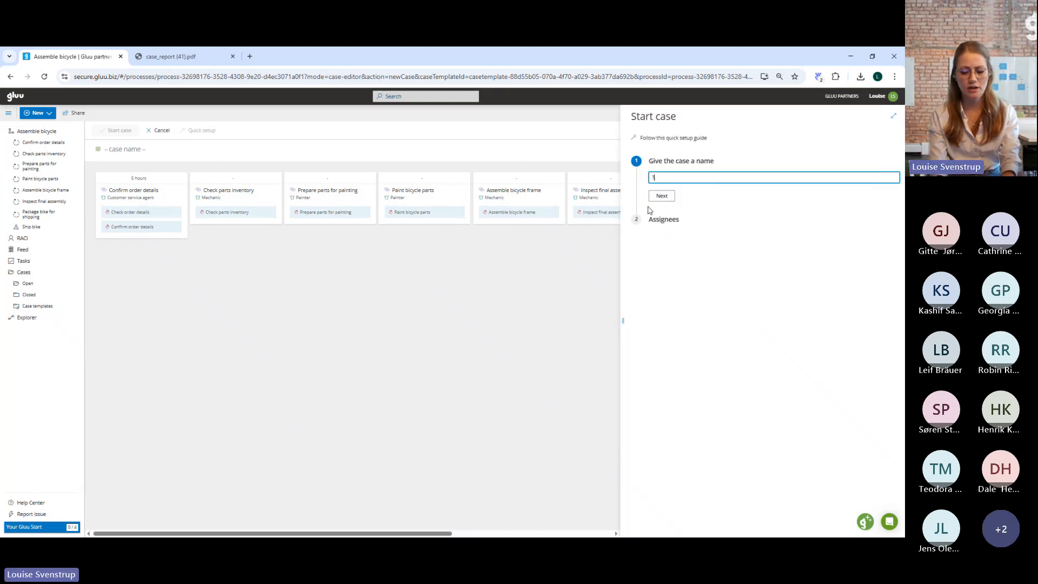
type("arget")
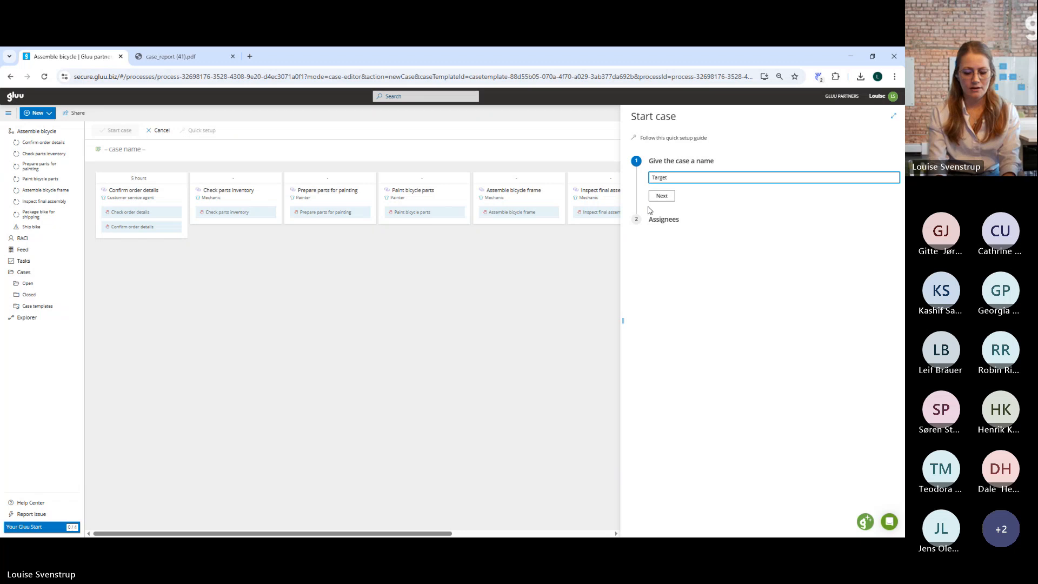
type(" duration")
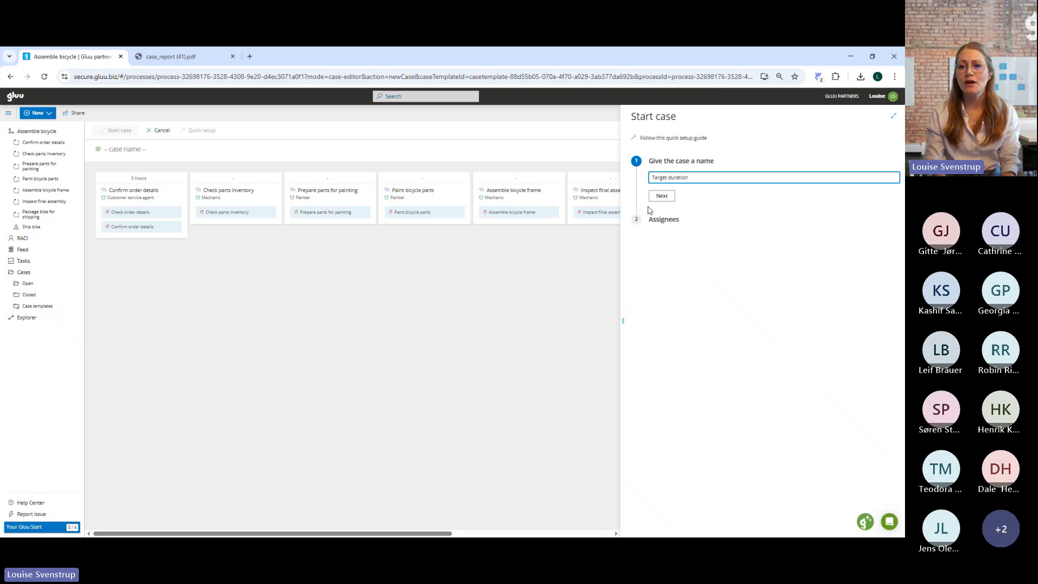
left_click(662, 197)
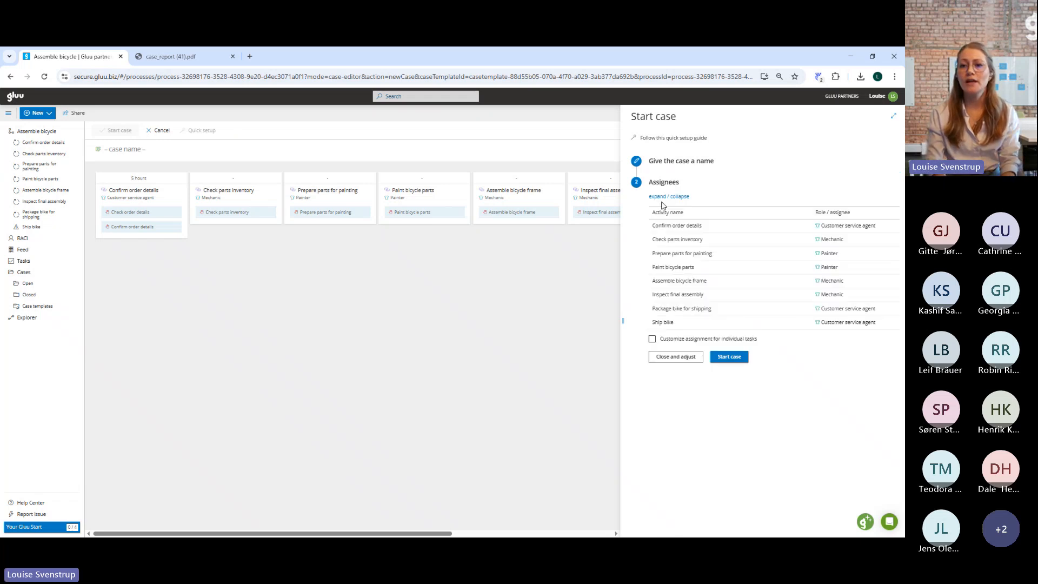
left_click(733, 358)
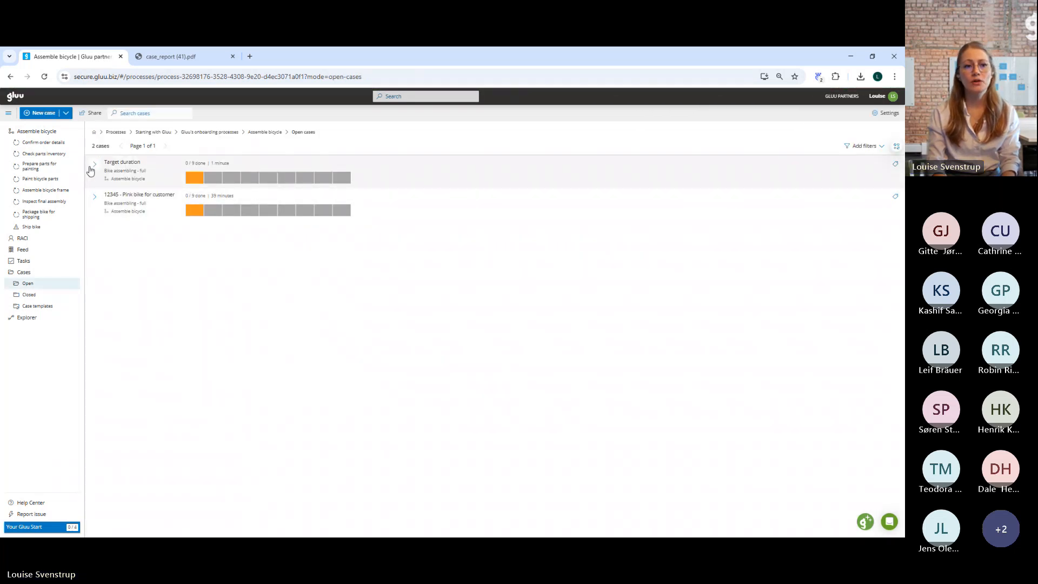
left_click(92, 168)
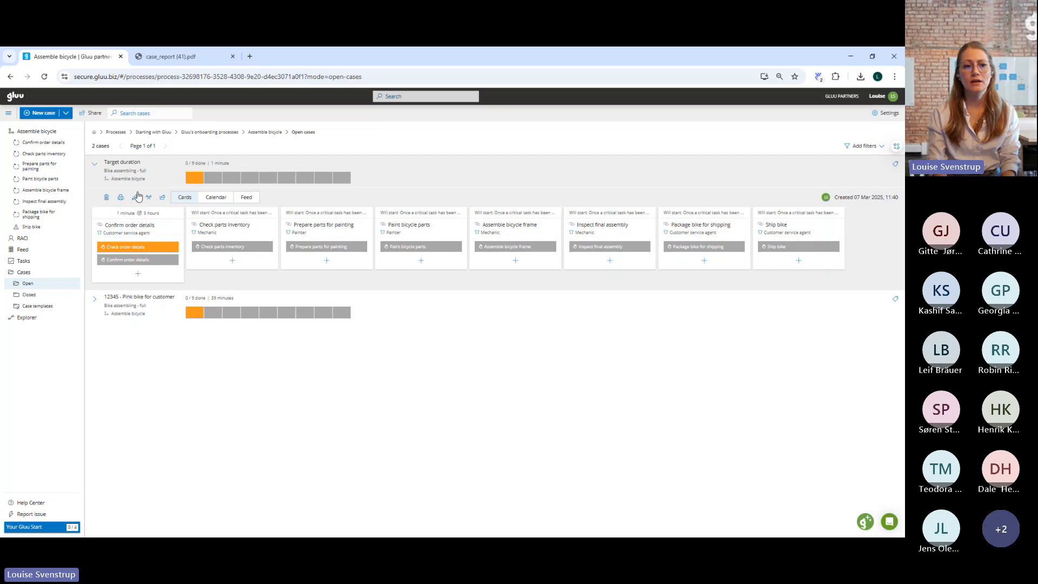
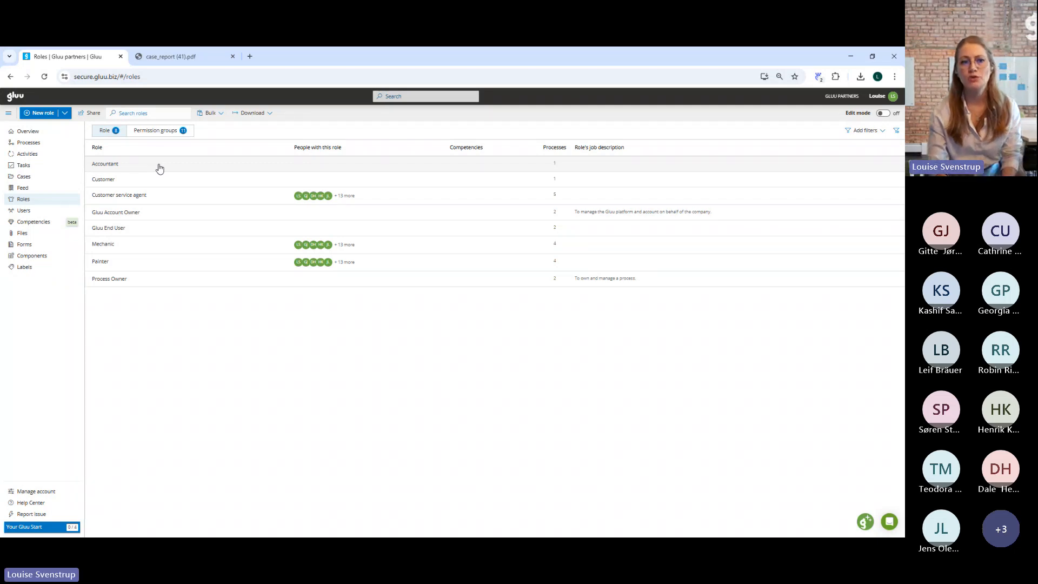
Review the permission groups, and check which people hold the Customer service agent and Mechanic roles.
left_click(158, 132)
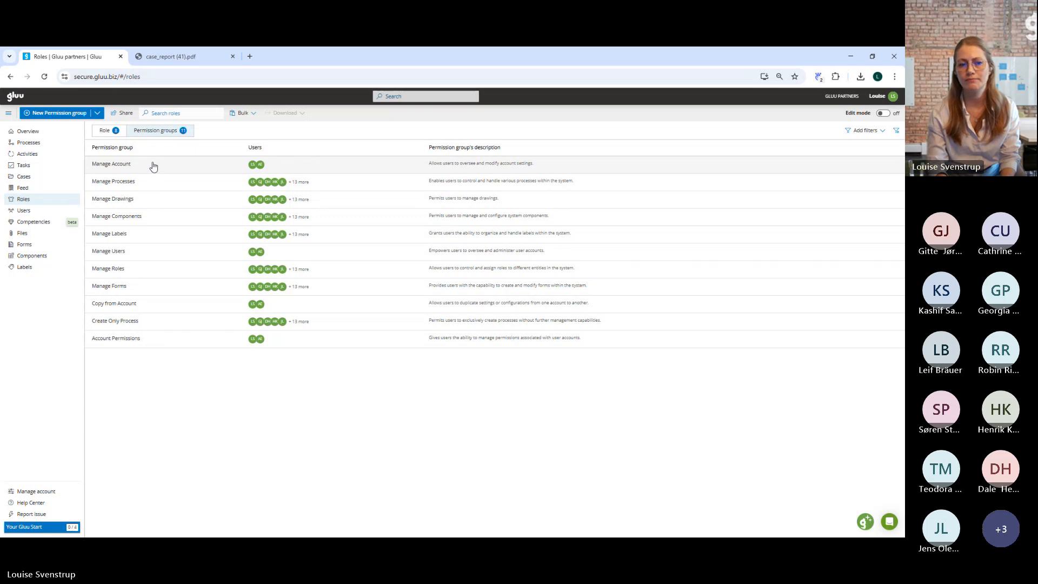
left_click(106, 133)
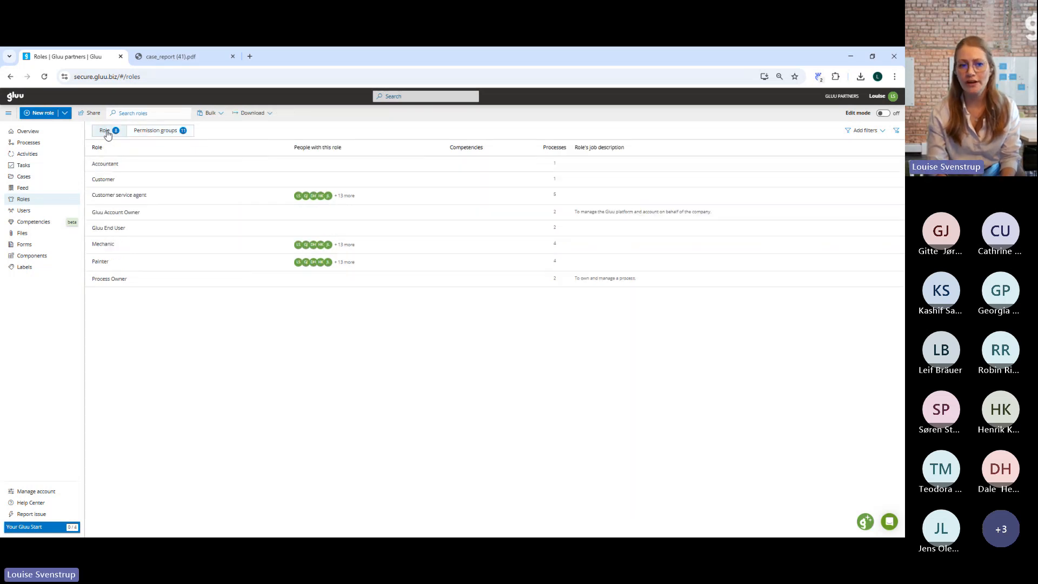
left_click(157, 194)
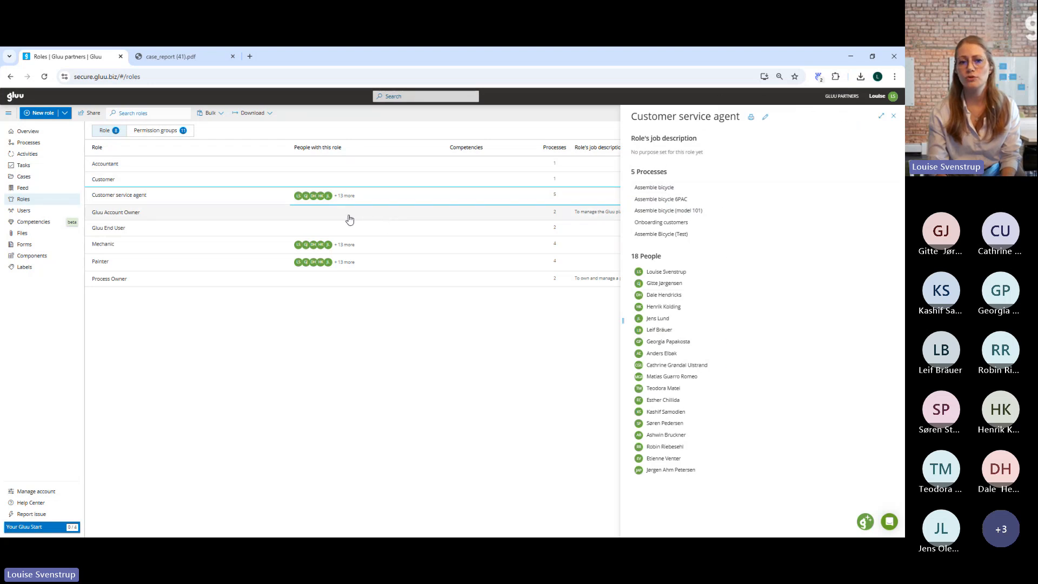
left_click(372, 253)
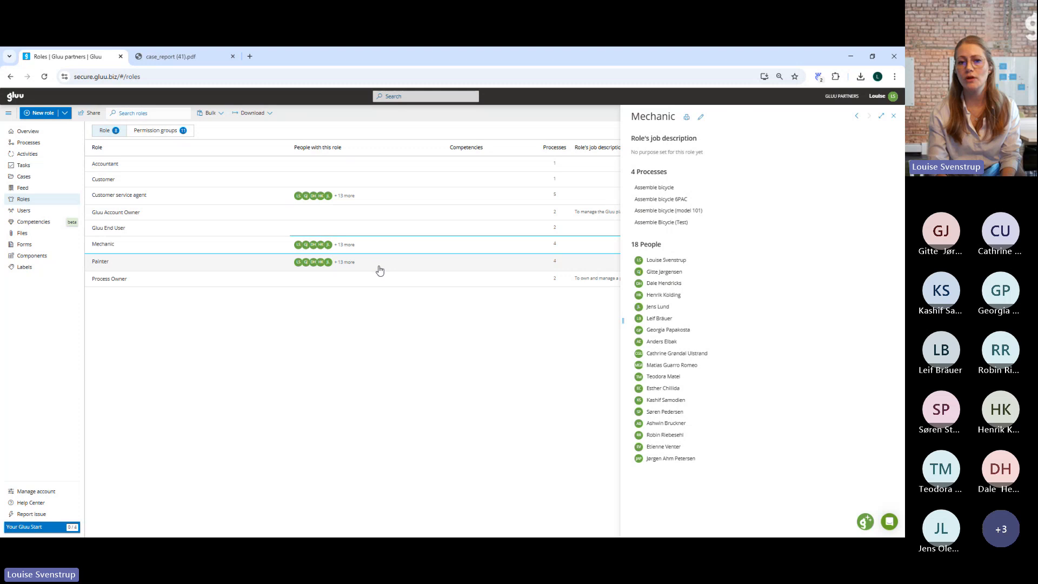
Remove the third-listed person from the Painter role's people and save the role.
left_click(381, 271)
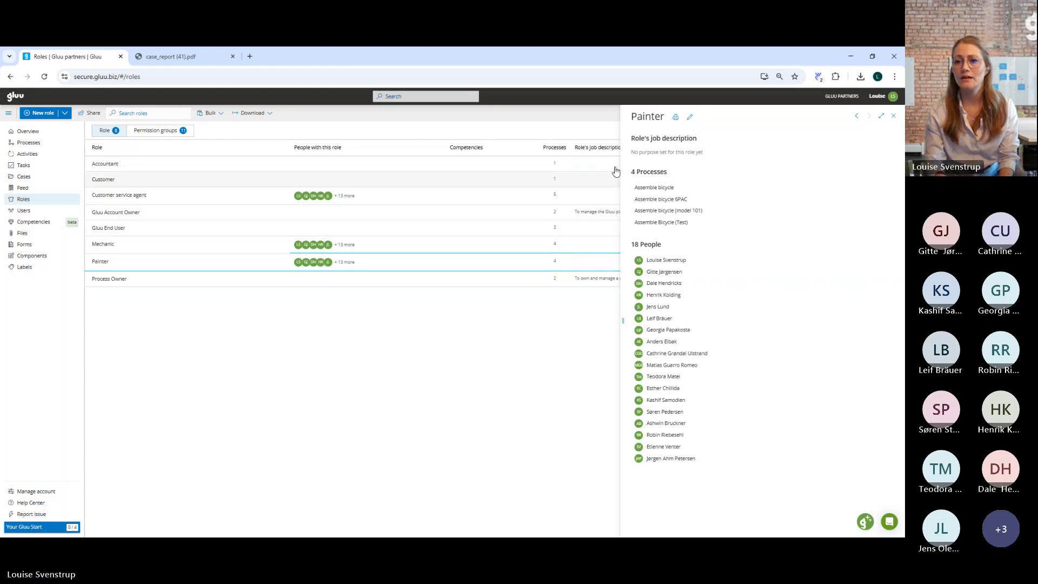
left_click(686, 120)
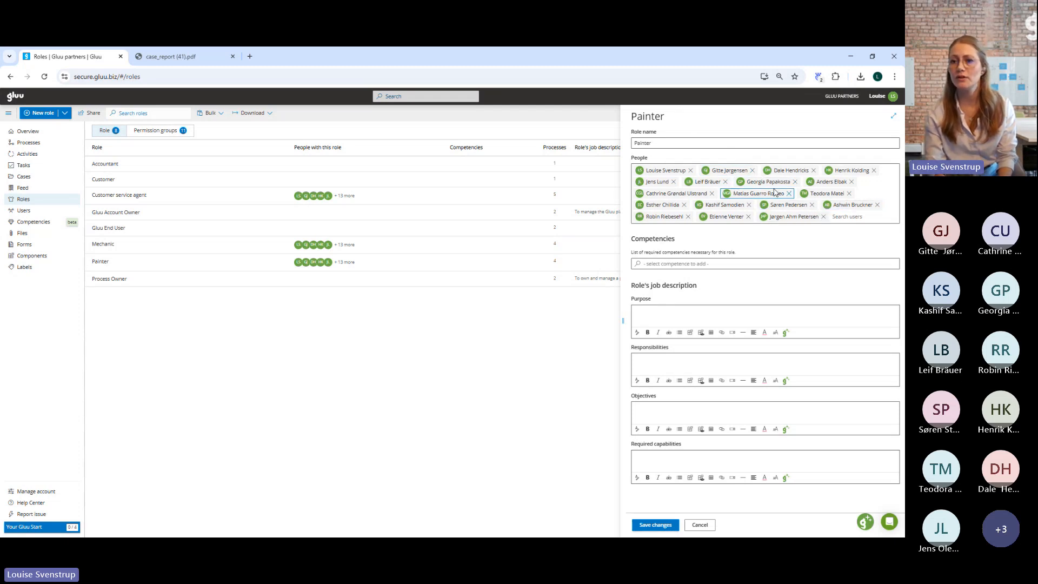
left_click(813, 170)
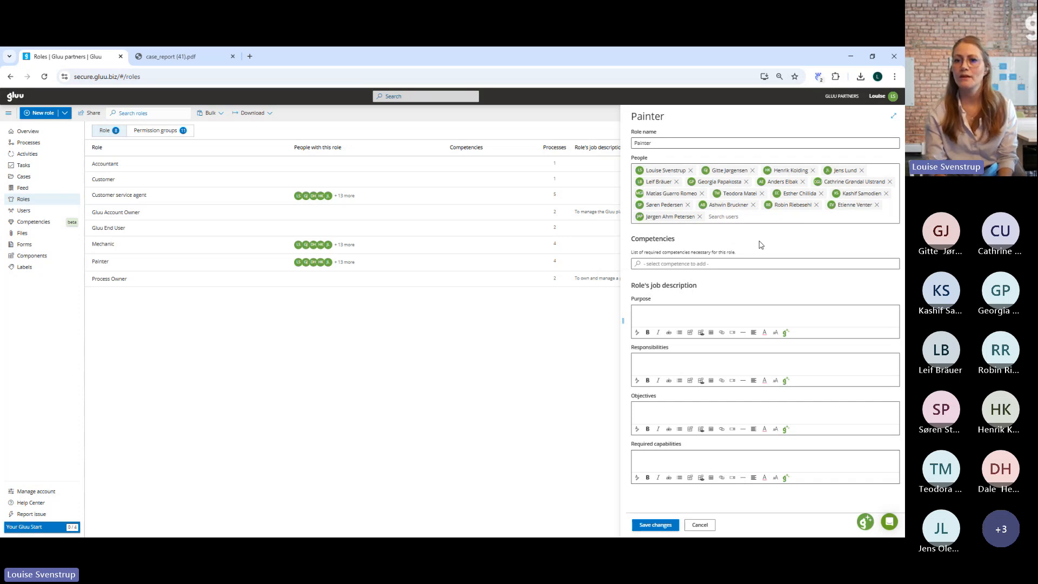
left_click(656, 525)
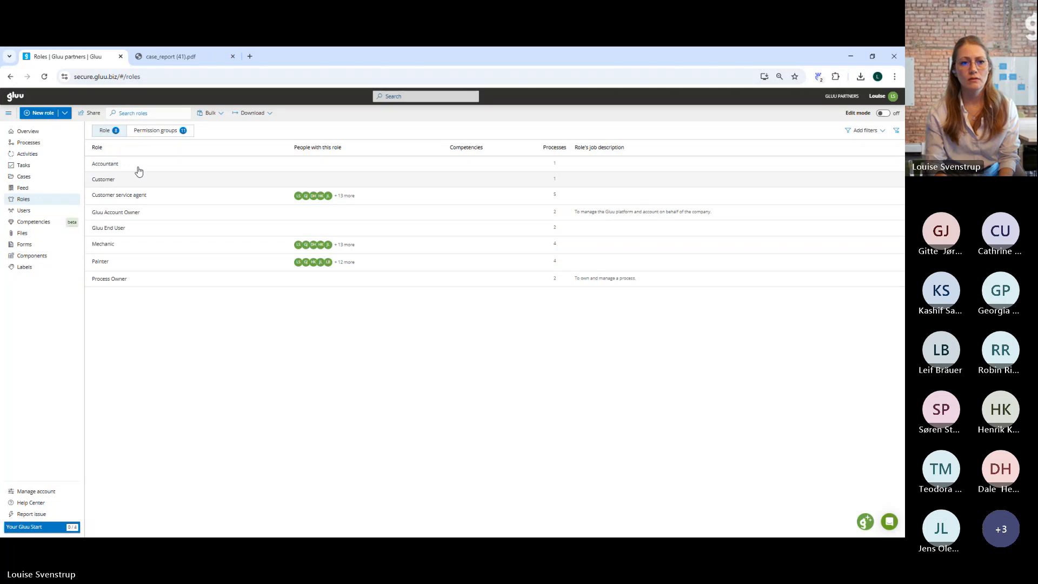
Show the permission groups again, and open the full Assemble bicycle process page from the Painter role's processes.
left_click(160, 132)
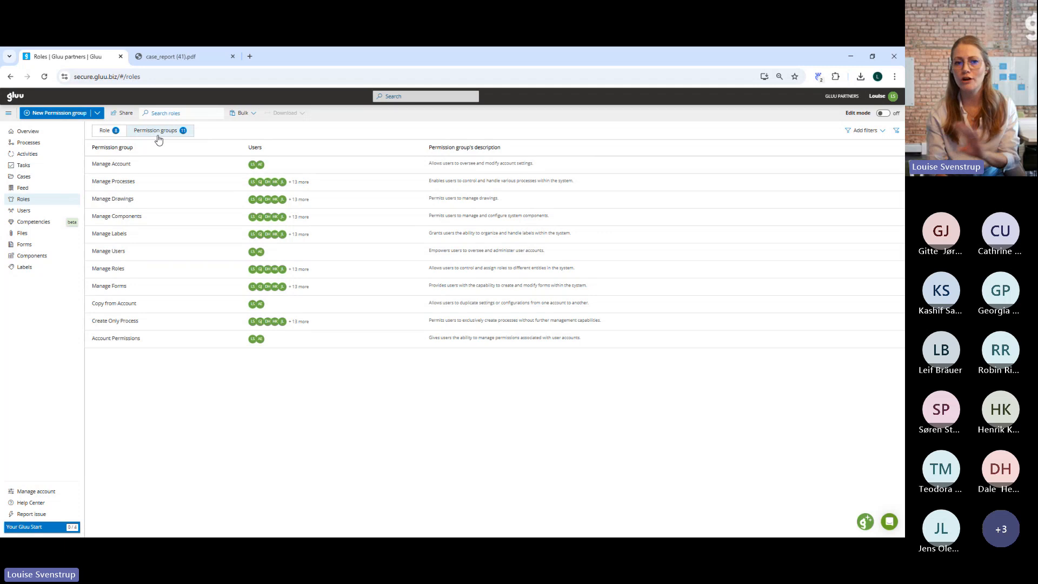
left_click(114, 133)
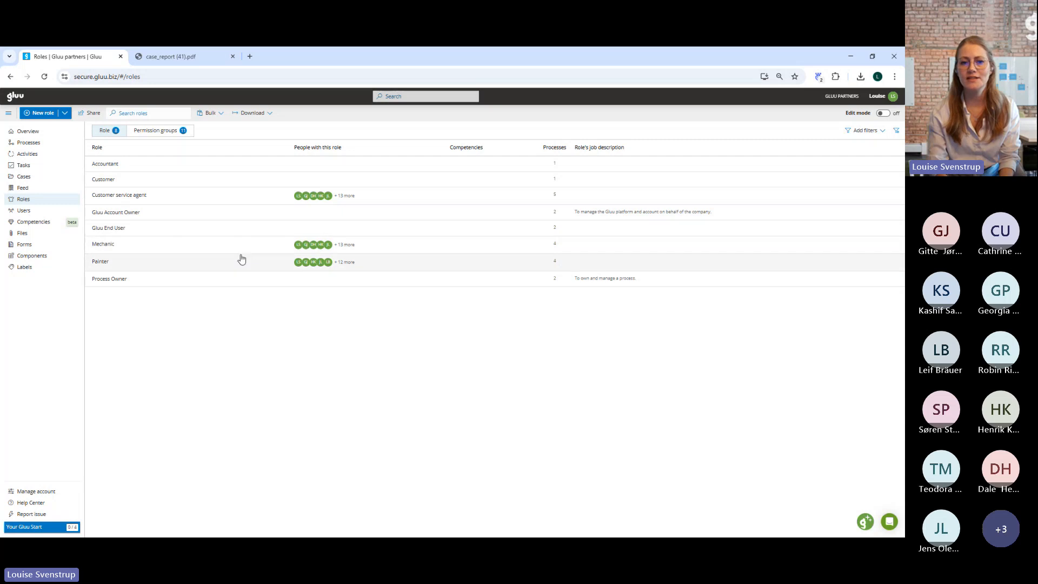
left_click(101, 265)
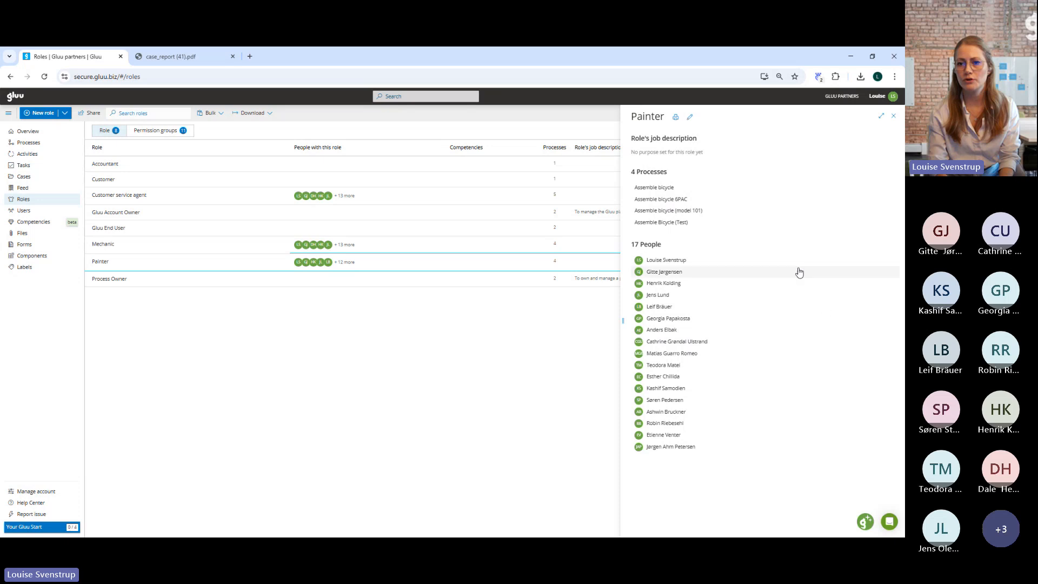
left_click(668, 188)
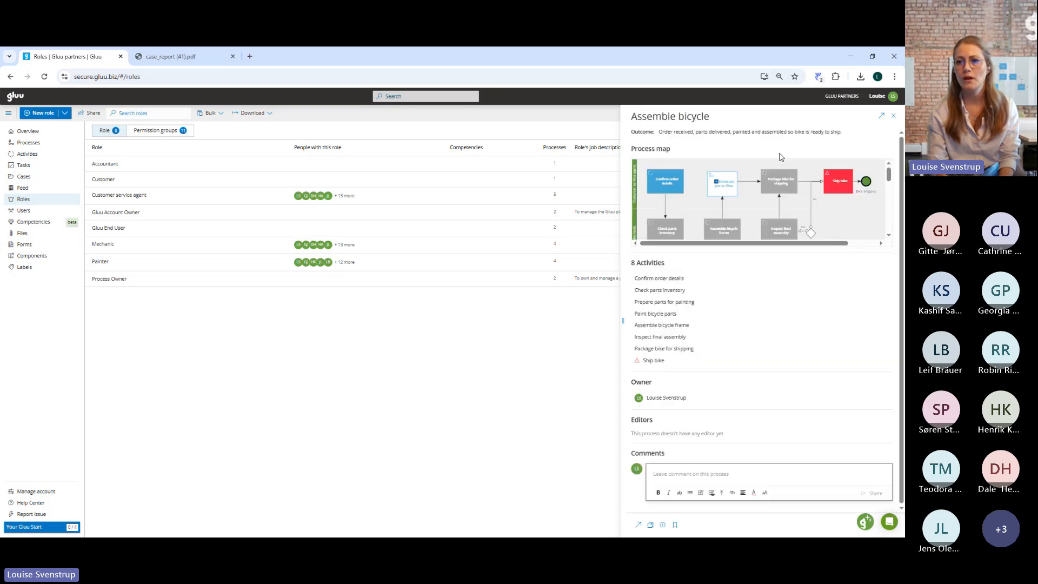
left_click(881, 115)
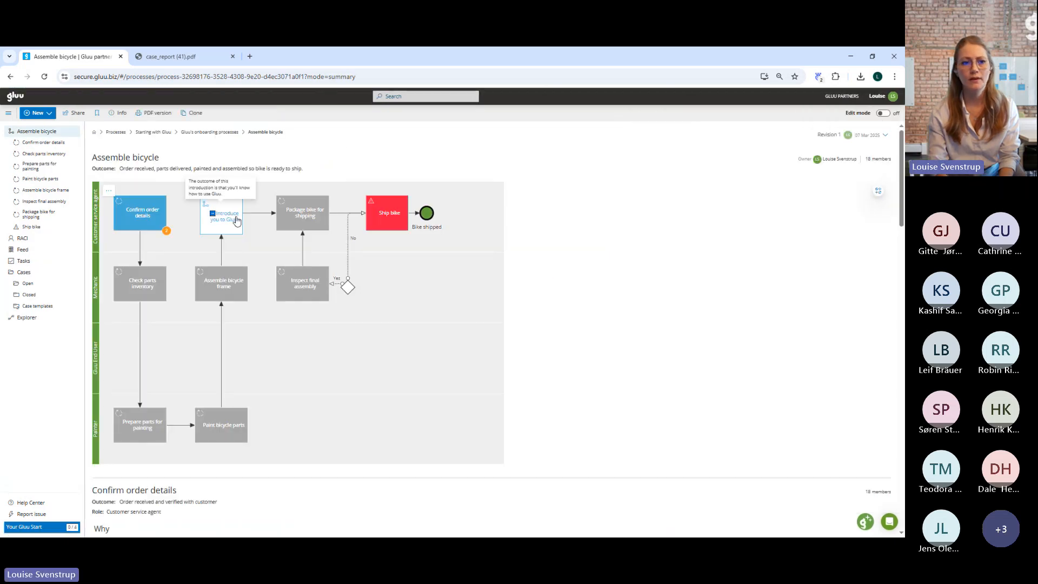
Examine the Painter activities on the Assemble bicycle process map and compare the role and members listed for each activity below.
mouse_move(141, 431)
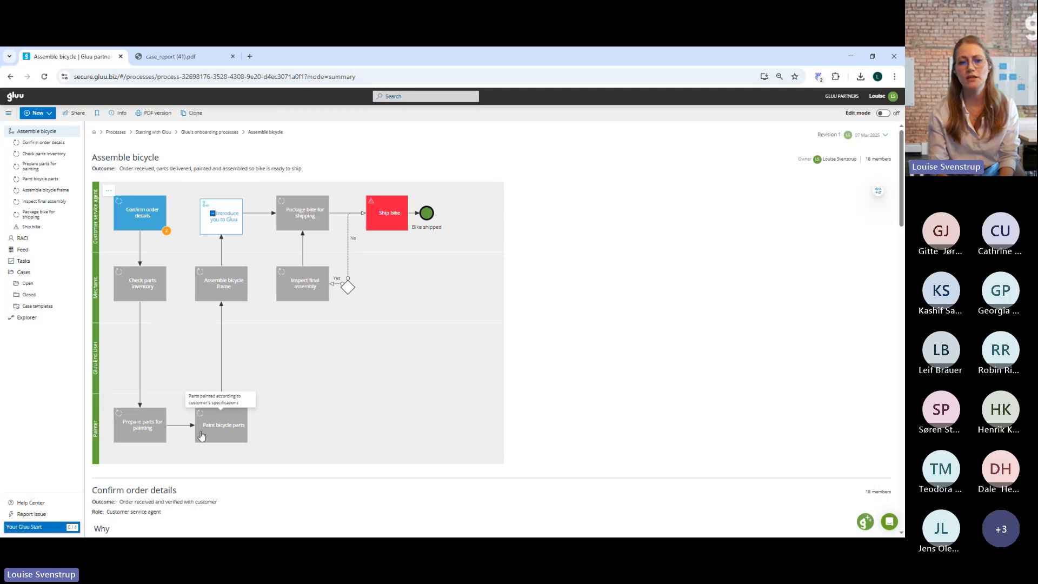
scroll(307, 423, "down", 1)
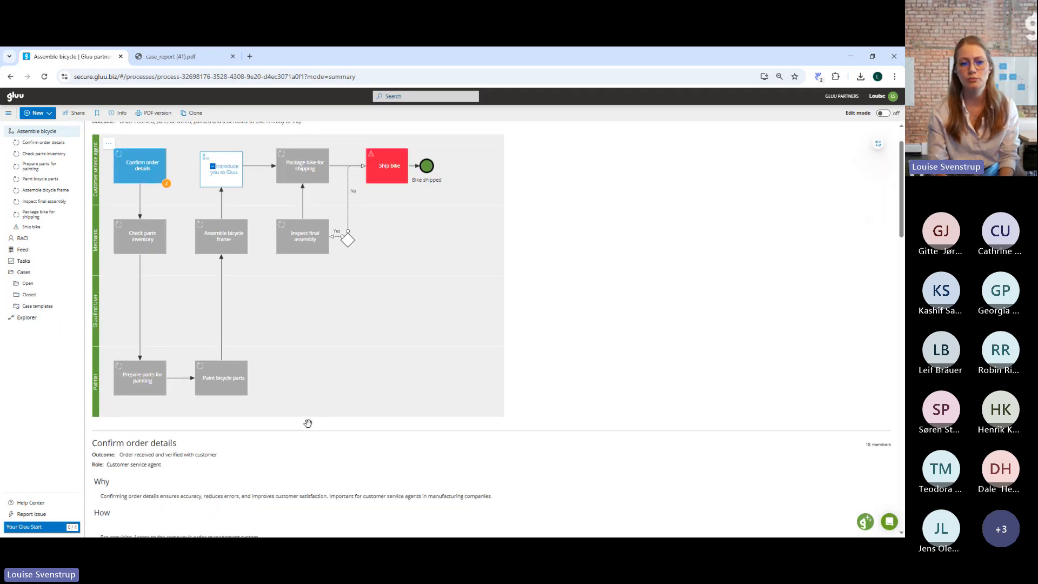
mouse_move(161, 385)
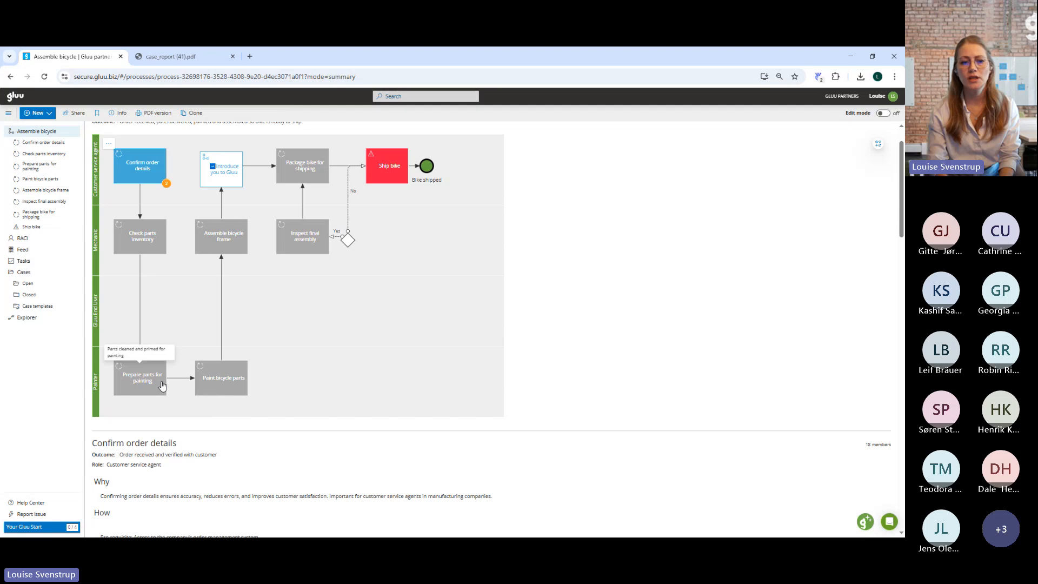
scroll(484, 415, "down", 12)
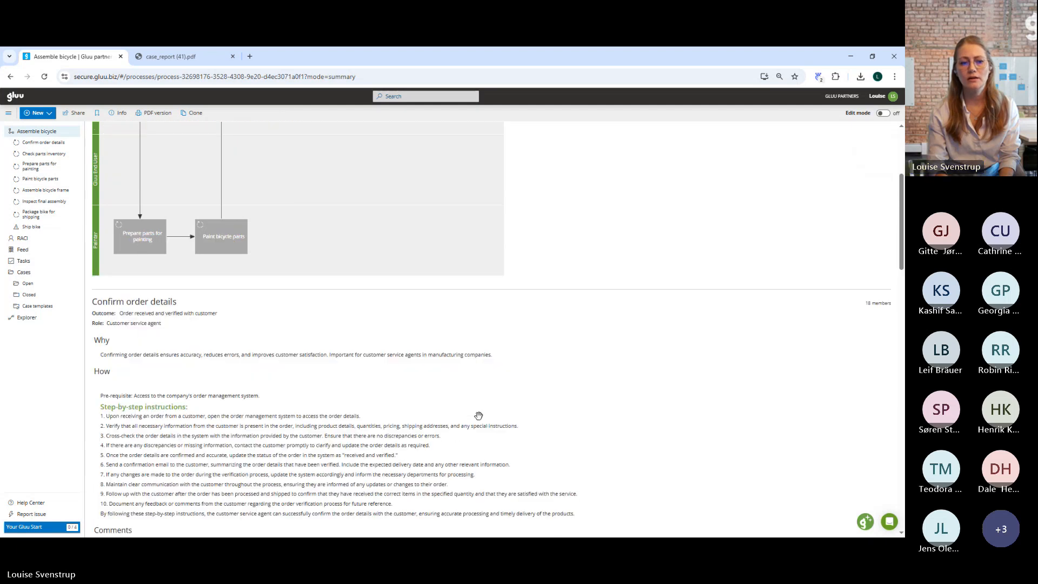
scroll(479, 417, "up", 2)
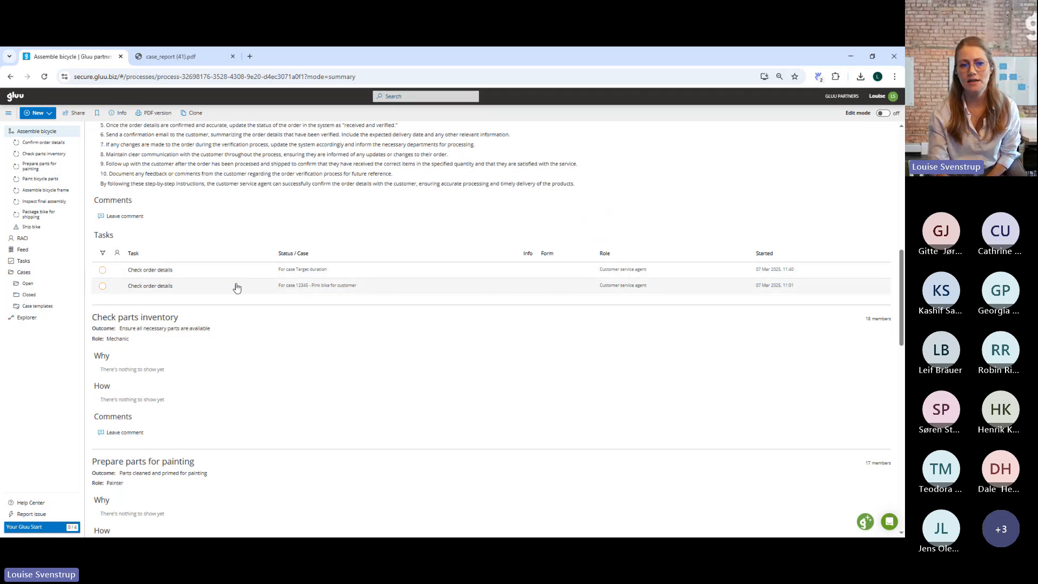
scroll(241, 272, "up", 4)
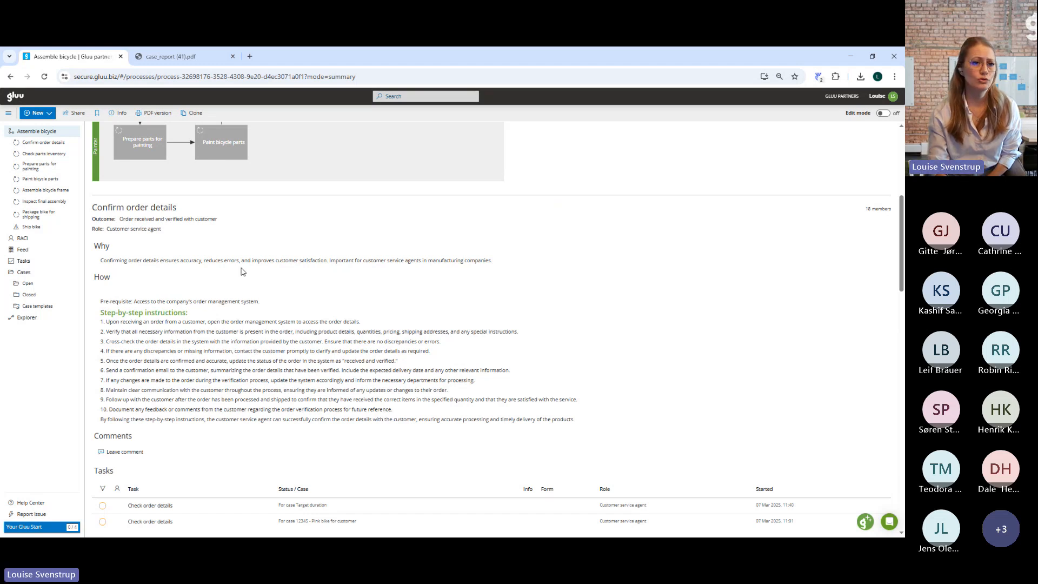
scroll(242, 271, "down", 7)
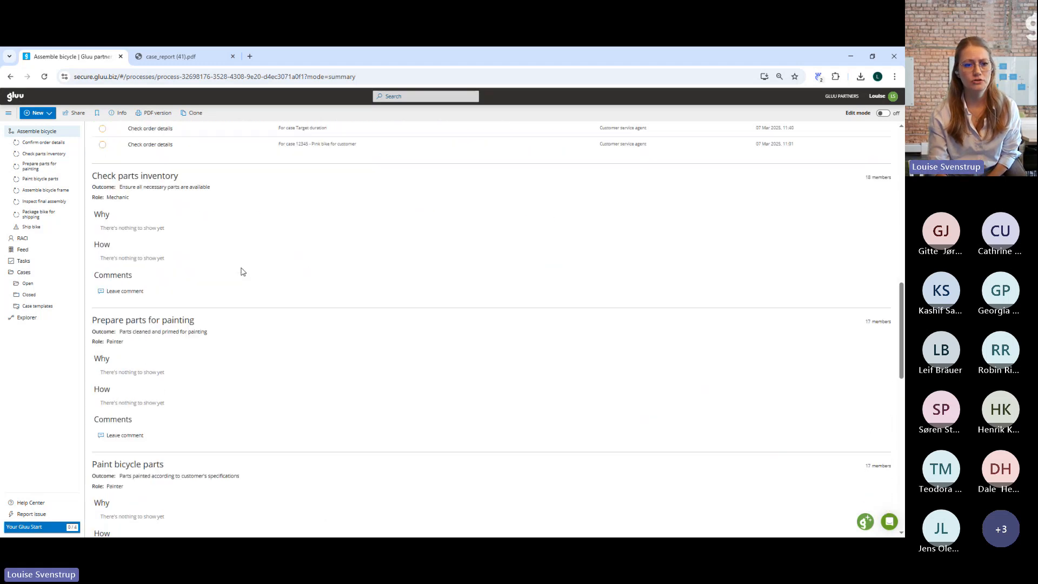
scroll(242, 271, "down", 4)
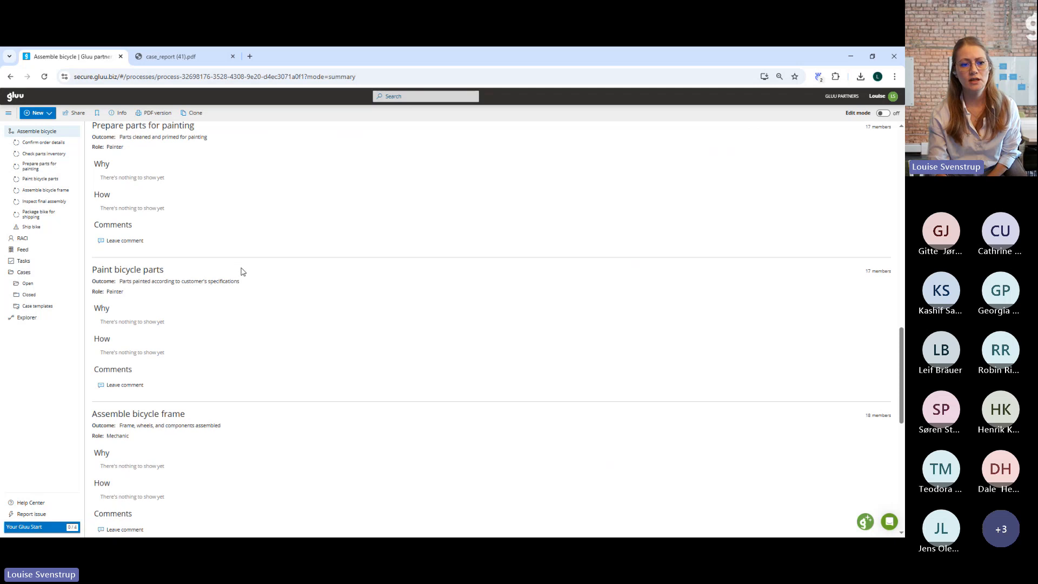
scroll(241, 271, "down", 2)
scroll(241, 271, "up", 3)
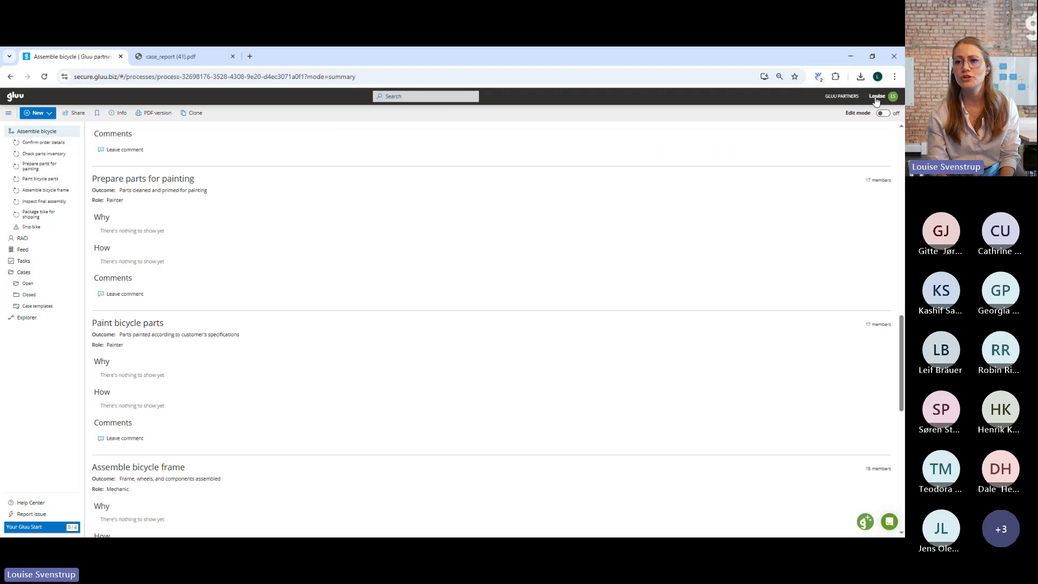
Inspect the Prepare parts for painting activity in edit mode, leave edit mode and return to the Assemble bicycle process overview.
left_click(883, 114)
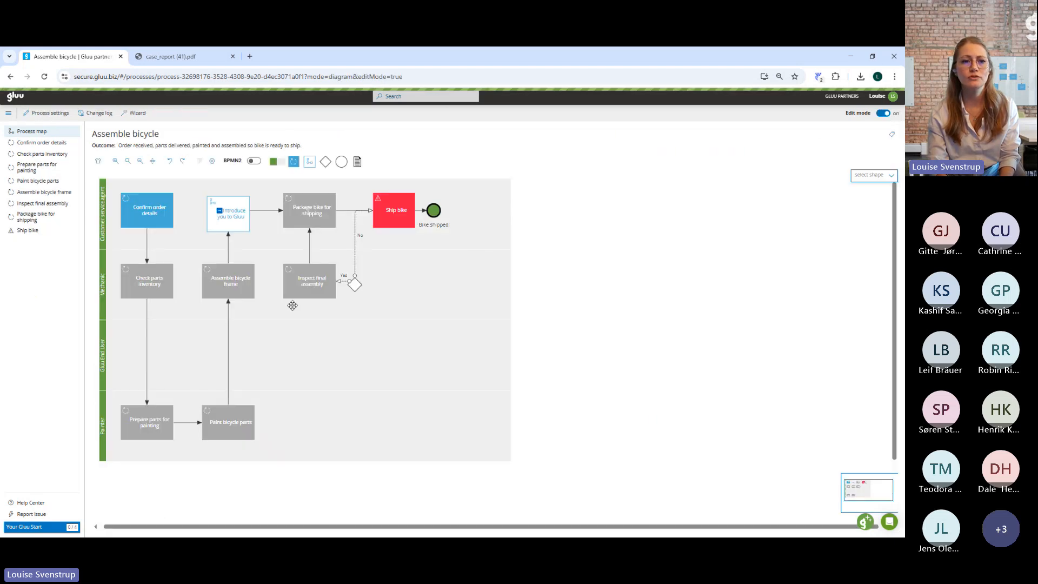
scroll(216, 378, "down", 2)
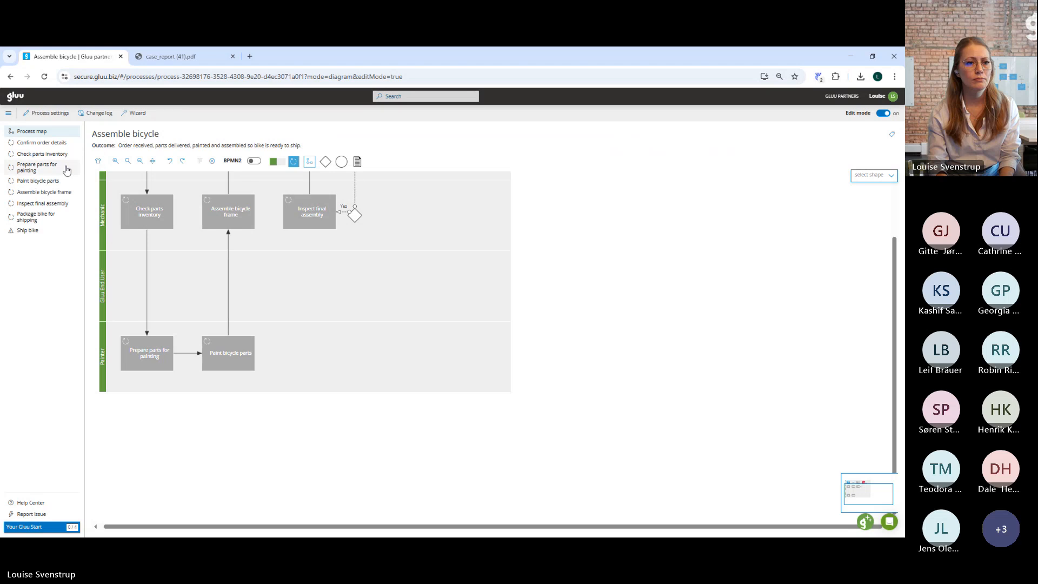
left_click(37, 173)
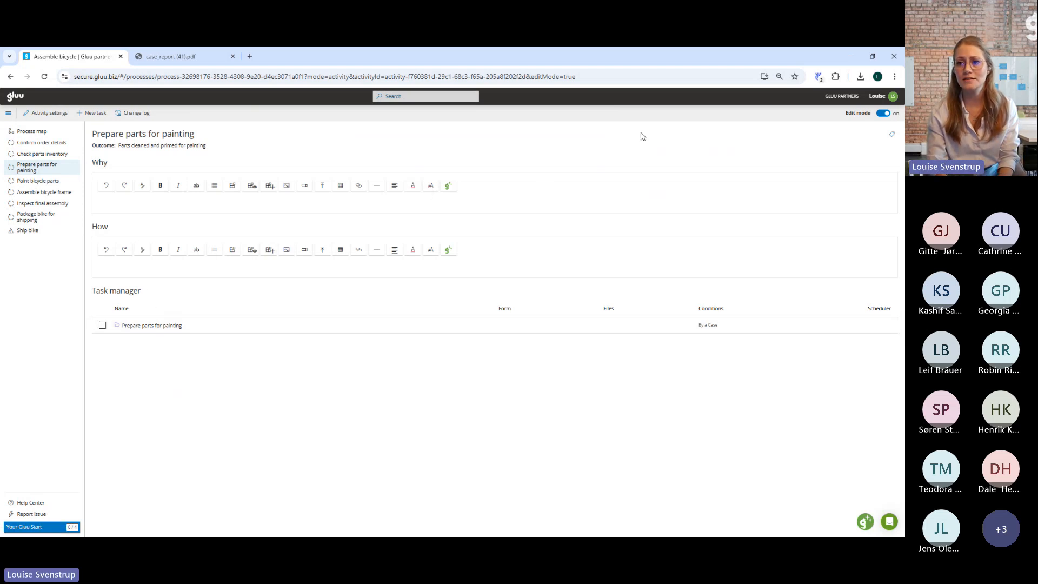
left_click(880, 113)
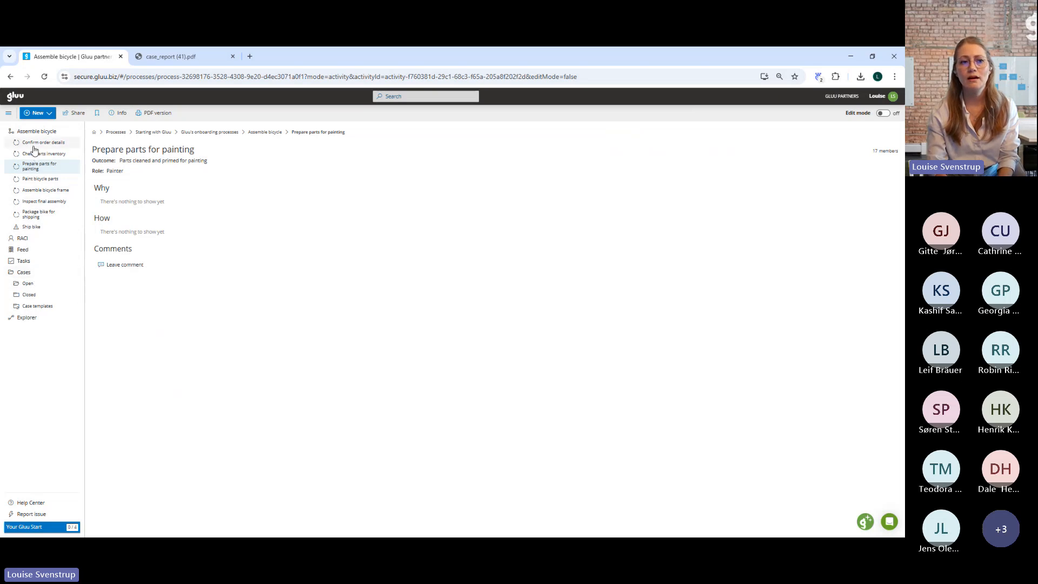
left_click(36, 132)
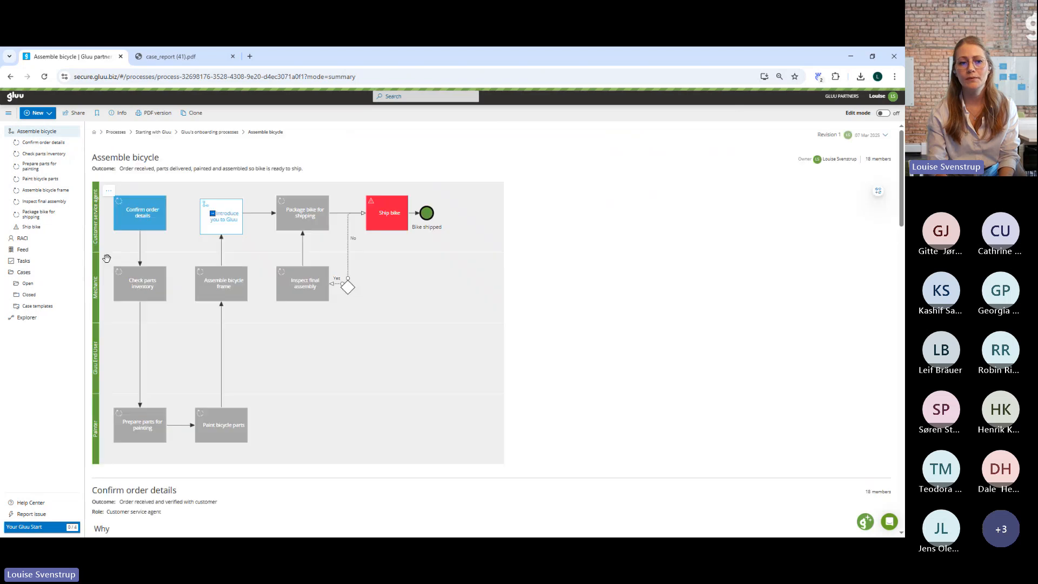